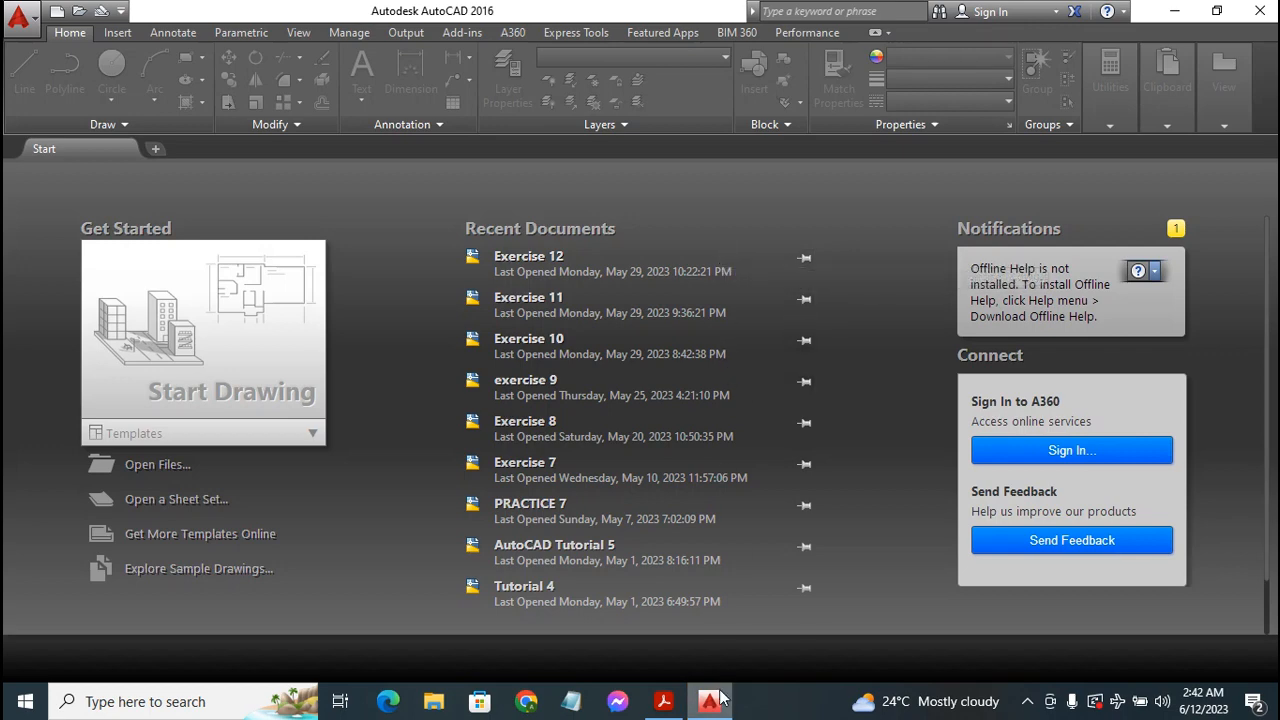
Switch to Adobe Acrobat Reader and examine the Exercise 13 drawing with its radii and distances
click(664, 702)
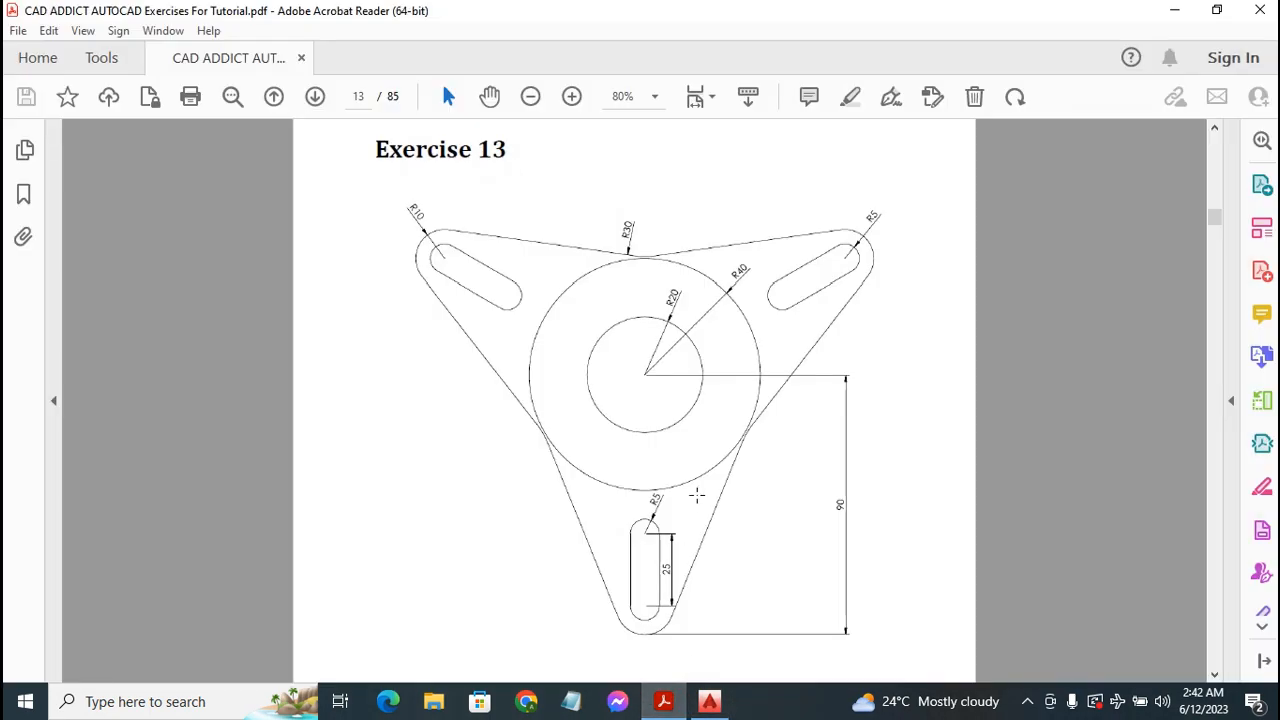
scroll(640, 309, up, 10)
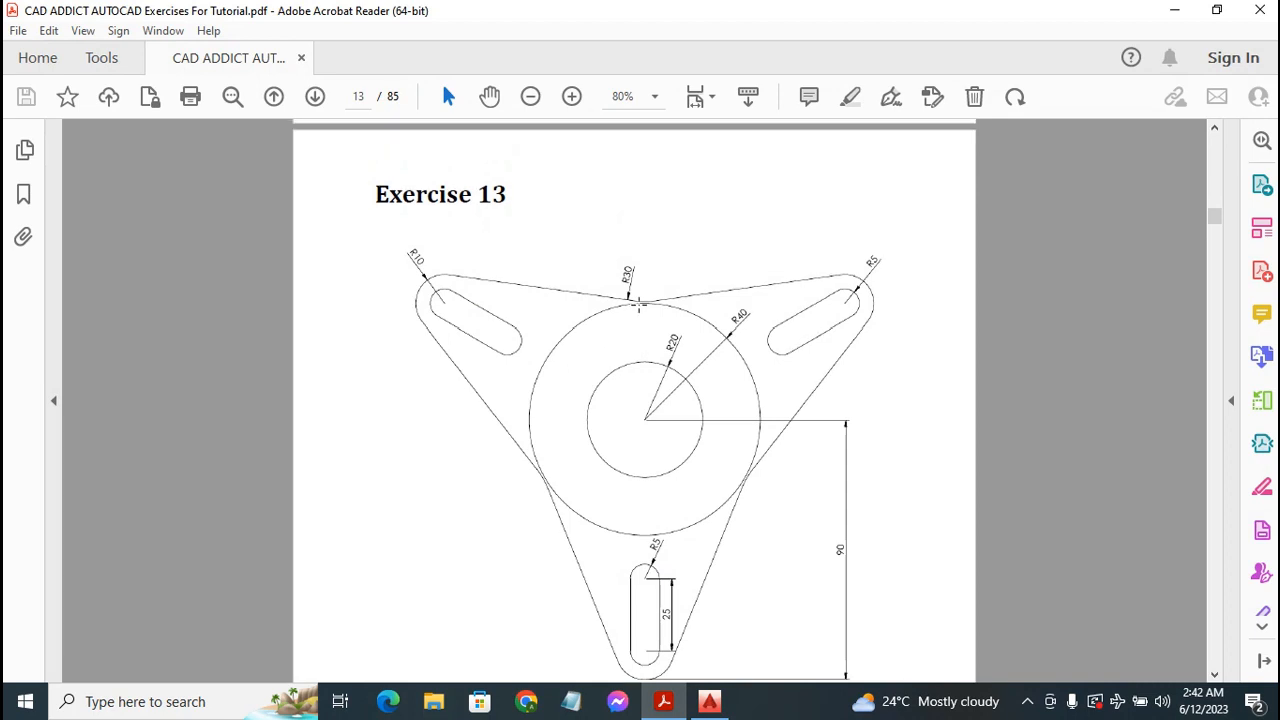
scroll(638, 305, up, 8)
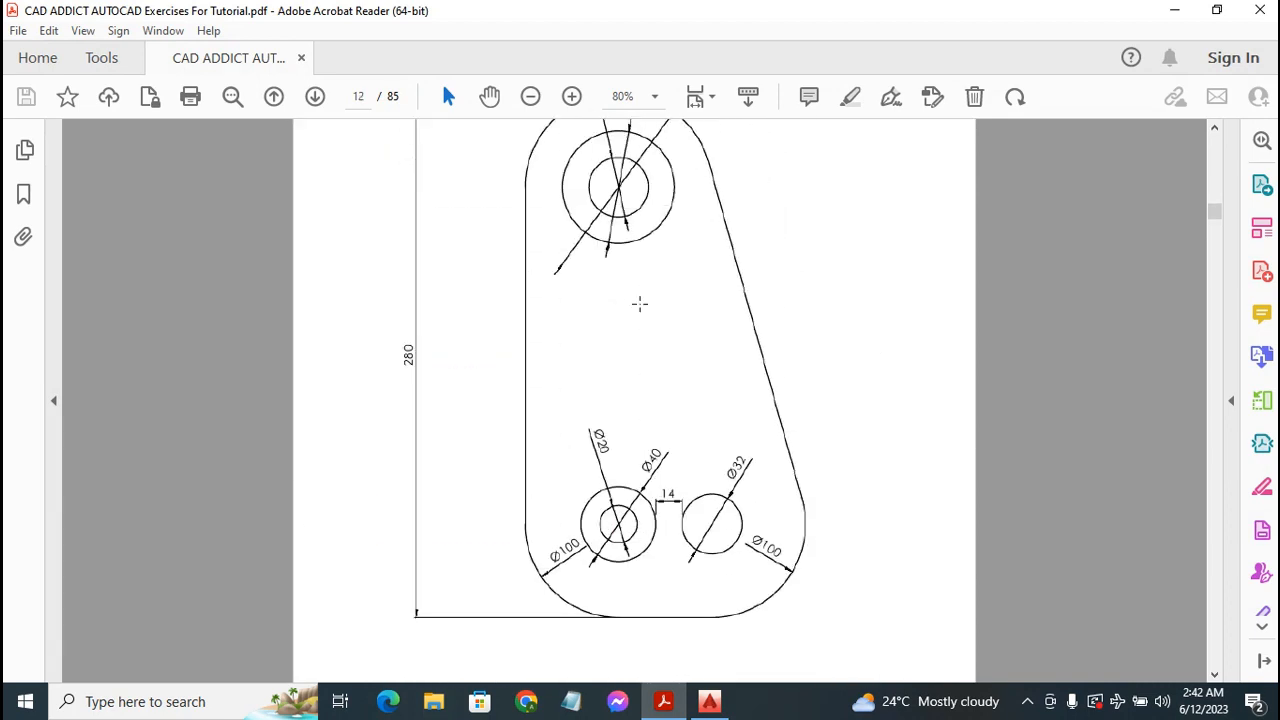
scroll(632, 335, down, 10)
scroll(632, 342, down, 5)
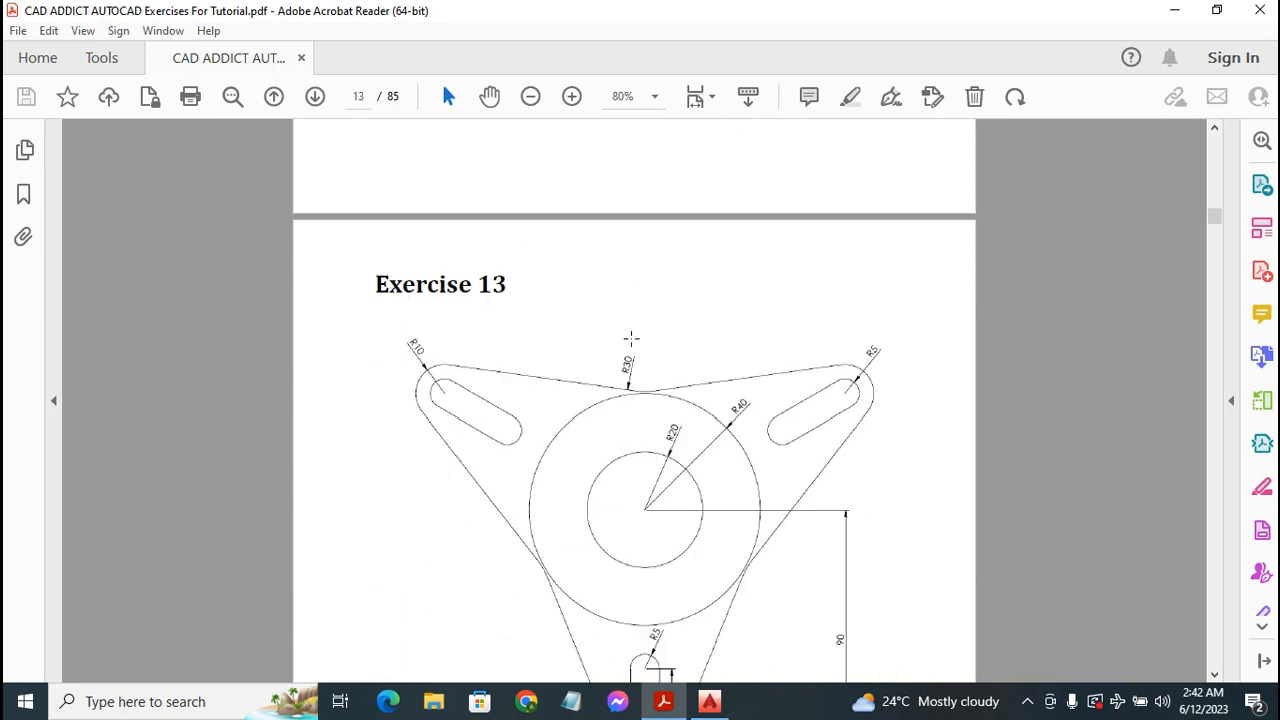
scroll(473, 386, down, 3)
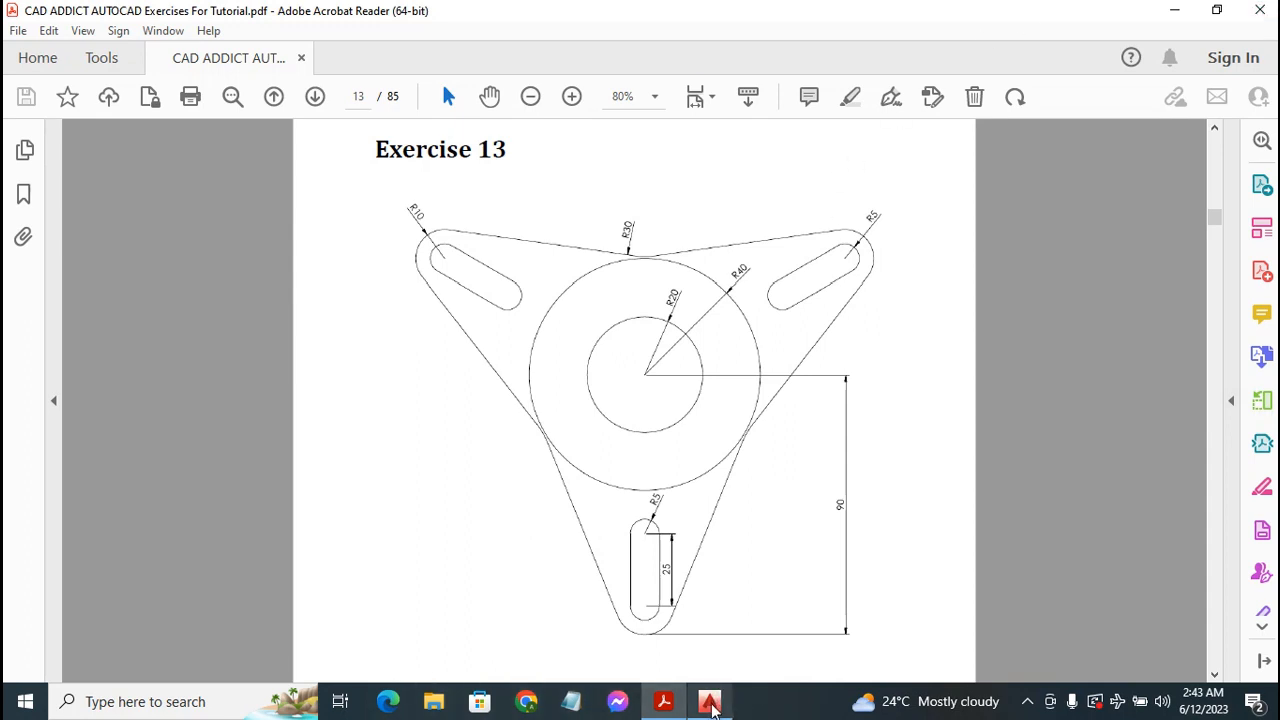
Switch to AutoCAD and create a new drawing from the acadiso template
click(709, 701)
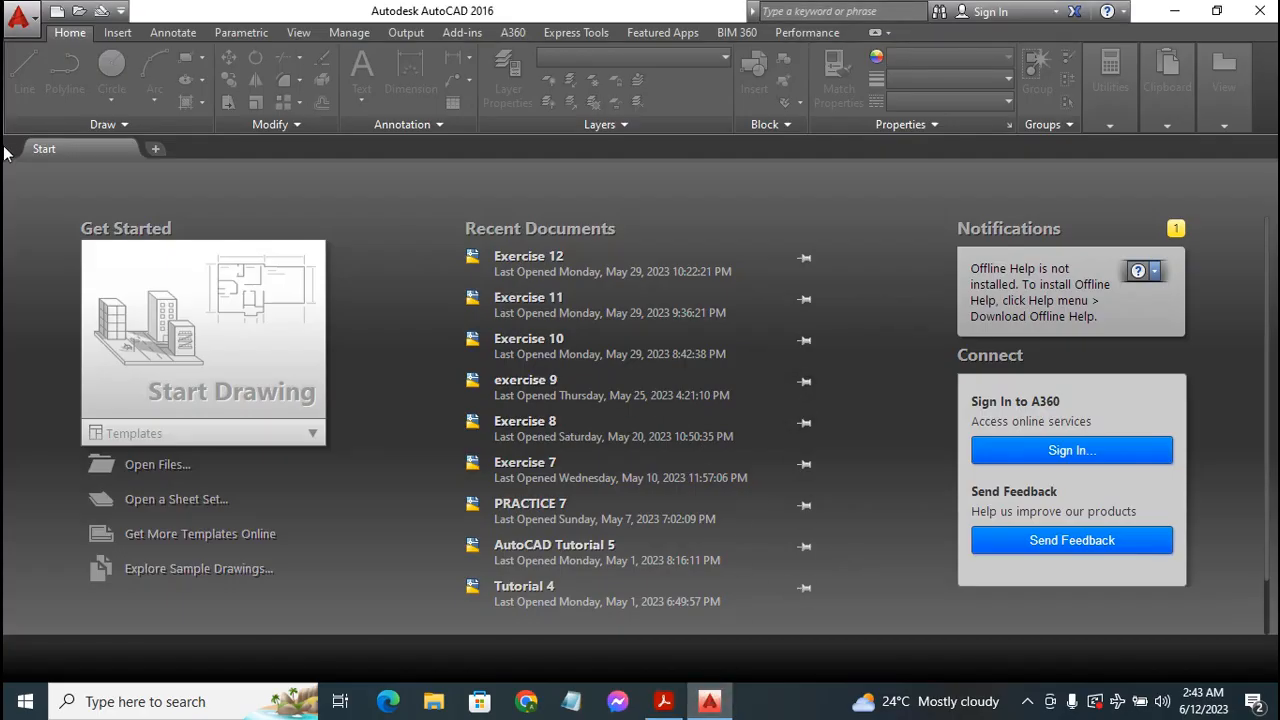
click(57, 14)
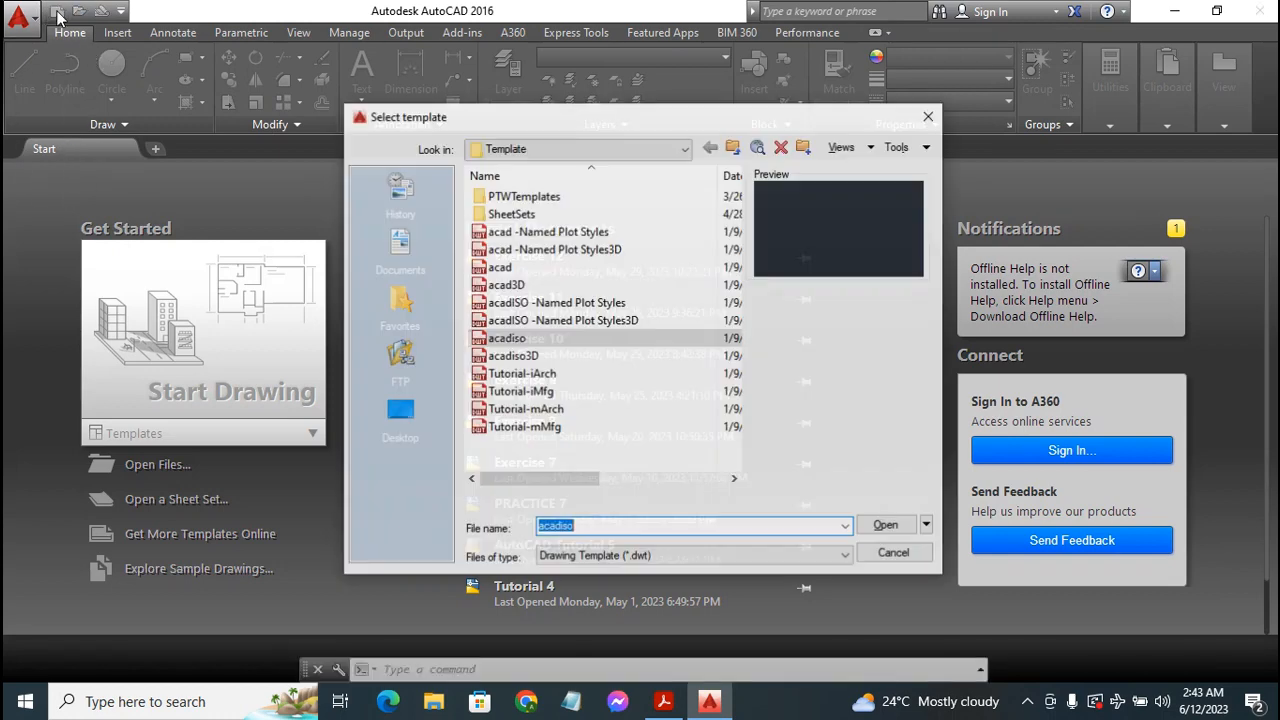
double_click(510, 340)
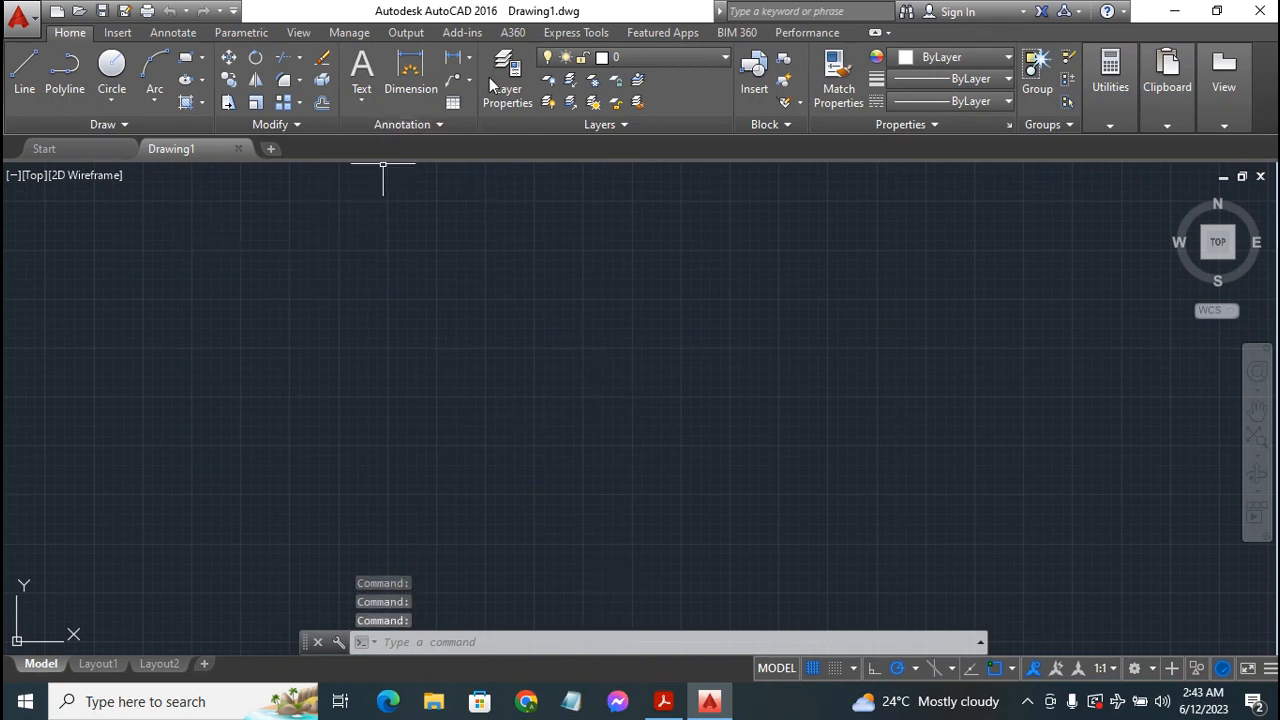
Create a new layer named "Construct 1" in the layer properties manager
click(497, 72)
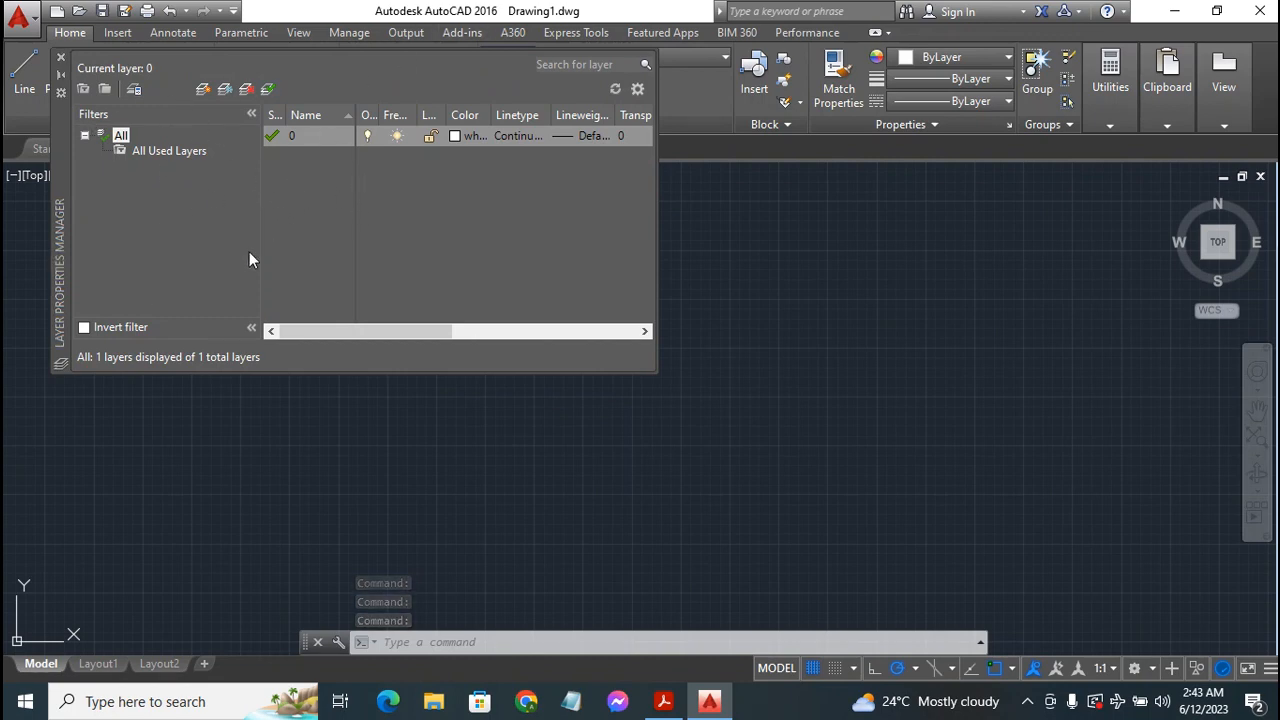
right_click(286, 177)
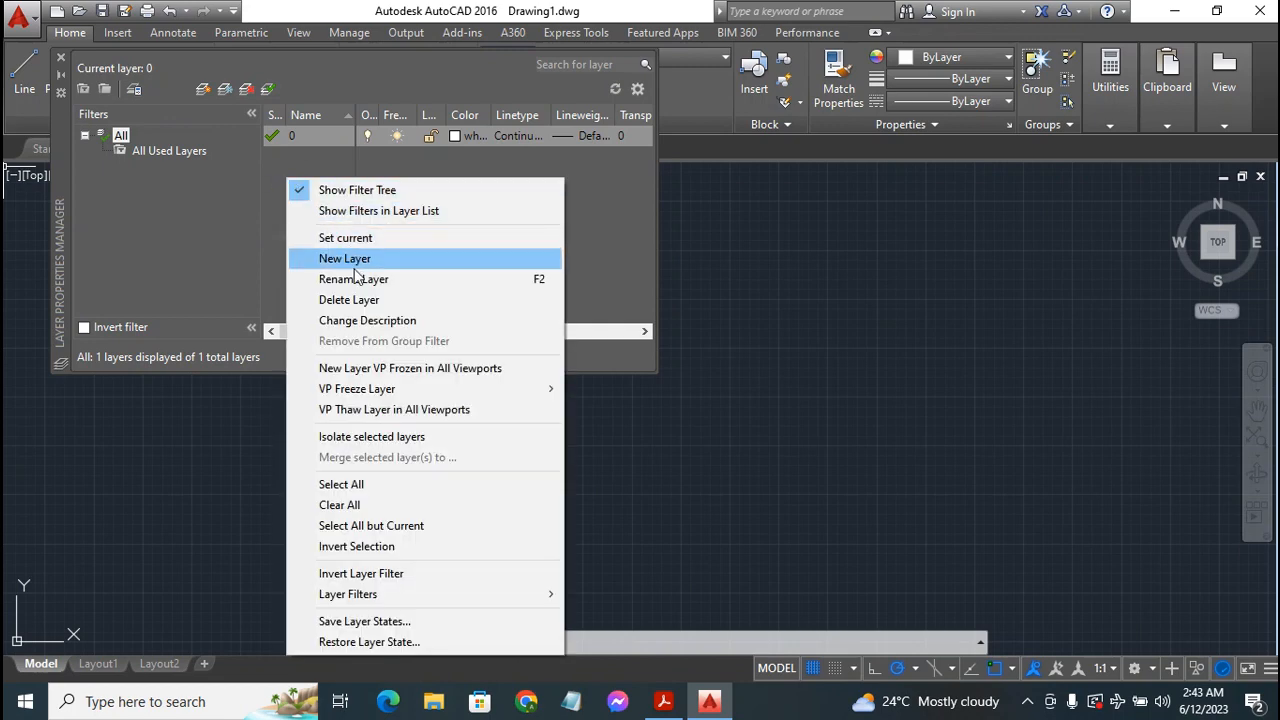
click(355, 258)
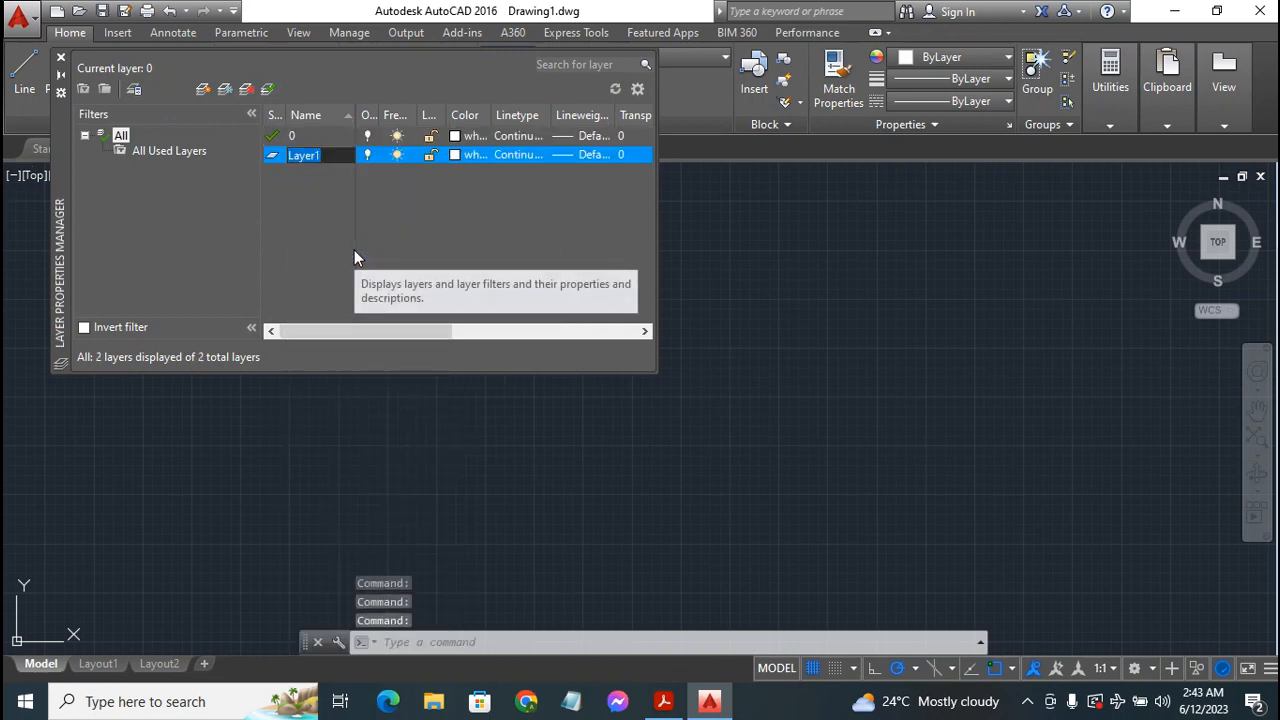
text(Const)
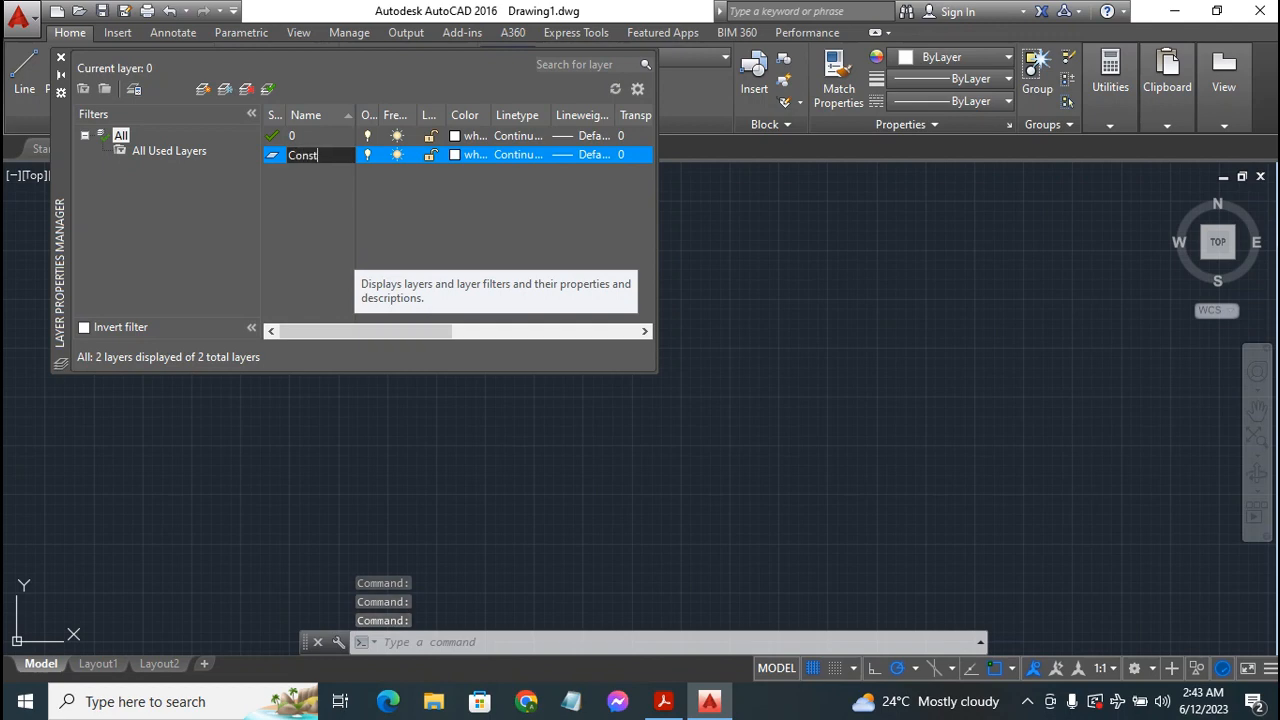
text(r)
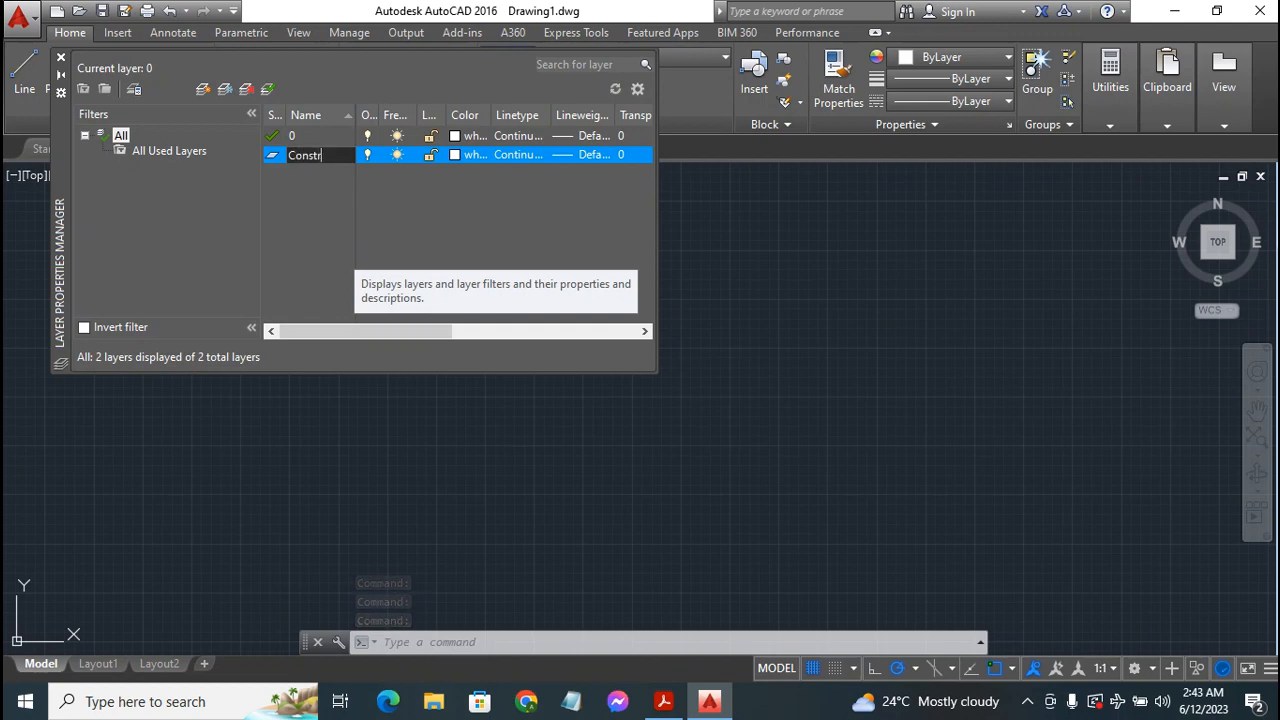
text(ucyt 1)
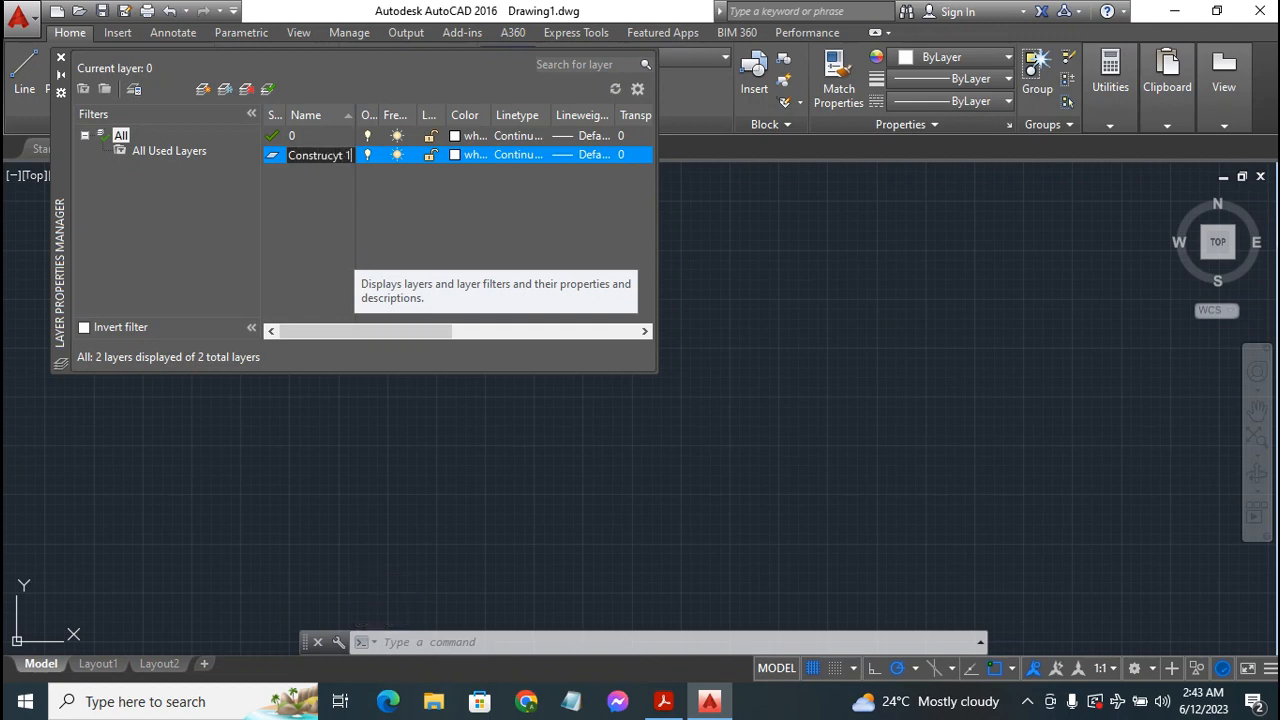
key(BackSpace)
key(BackSpace)
key(Return)
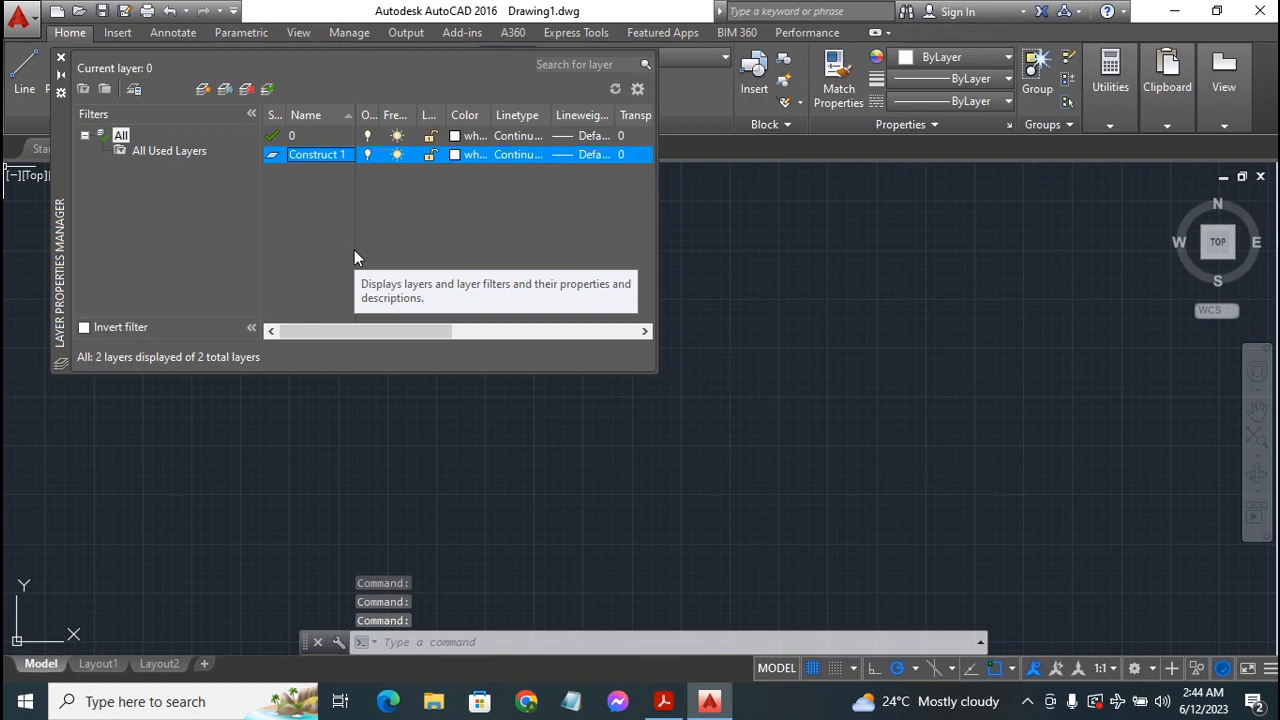
Set the color of the Construct 1 layer to cyan
click(453, 156)
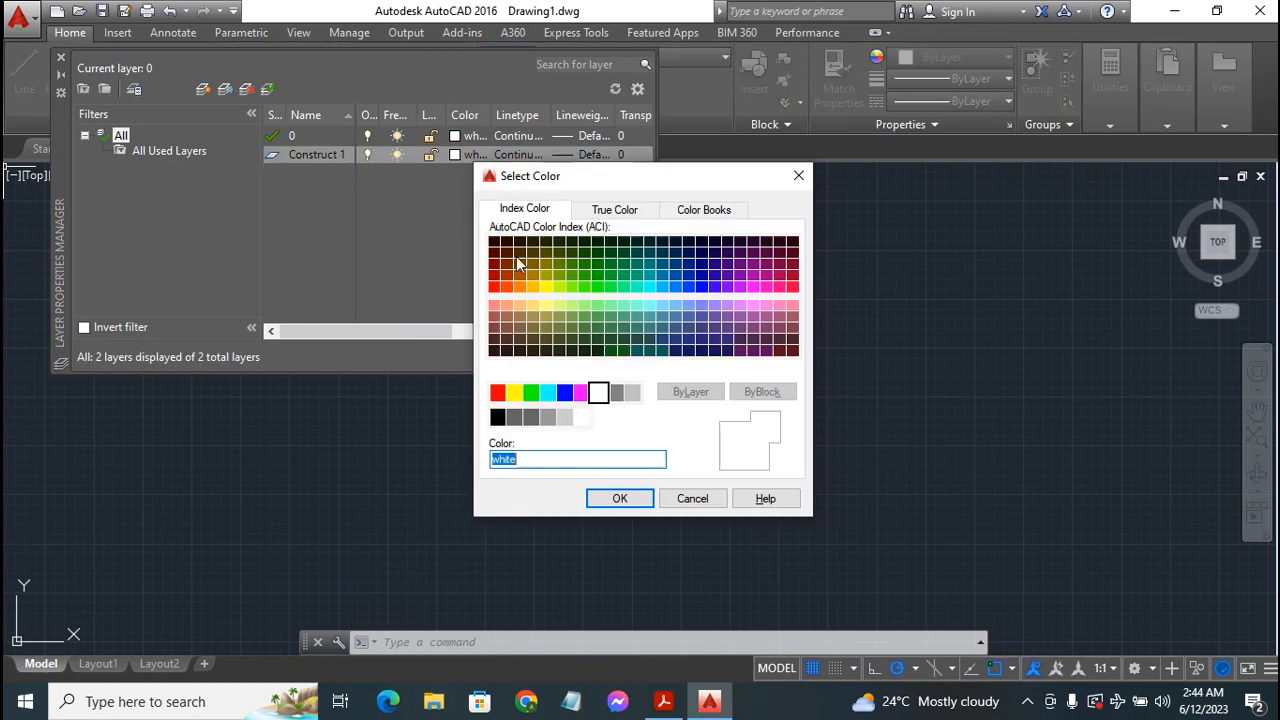
click(547, 392)
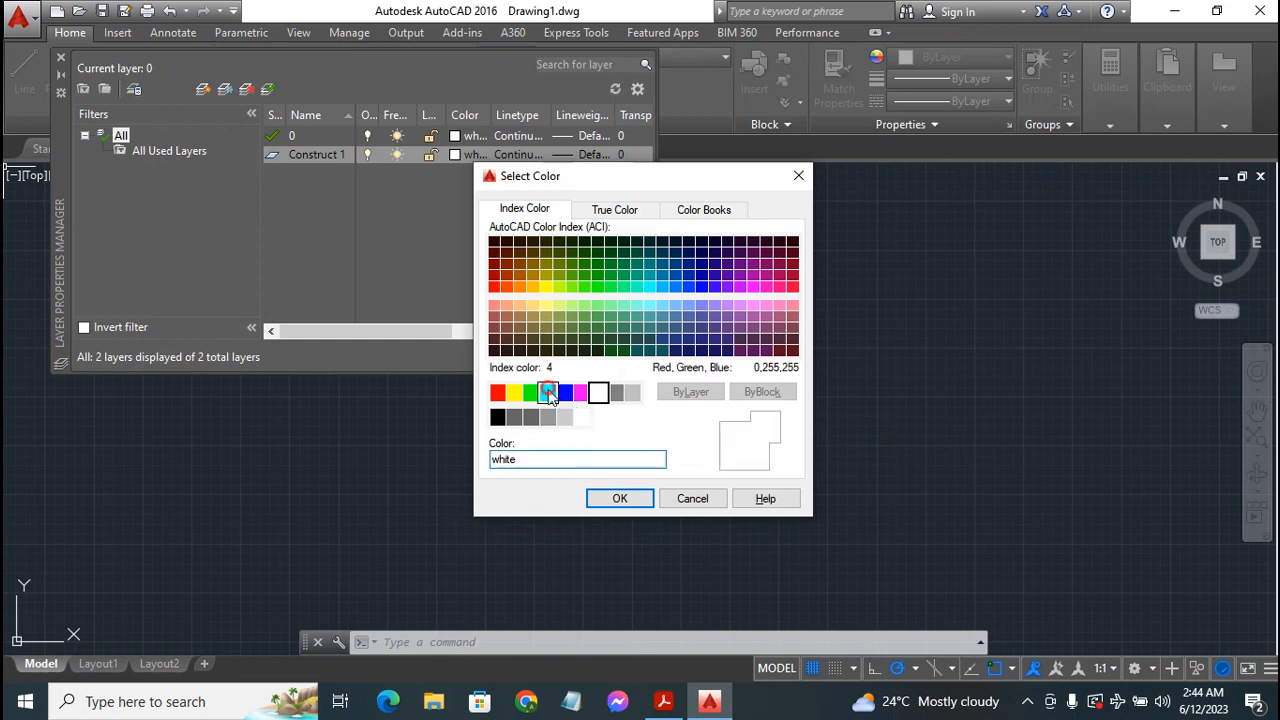
click(620, 500)
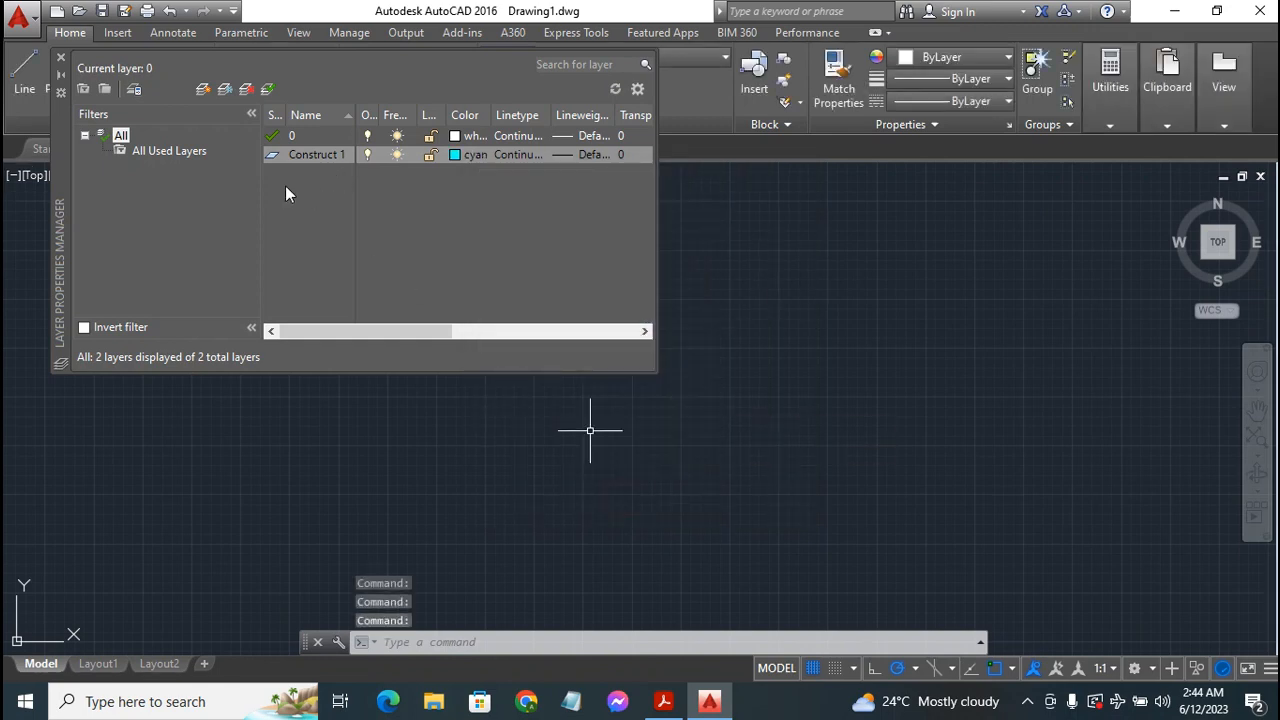
Add a layer named "Dimen 1" with the color blue, and close the layer properties manager
right_click(285, 193)
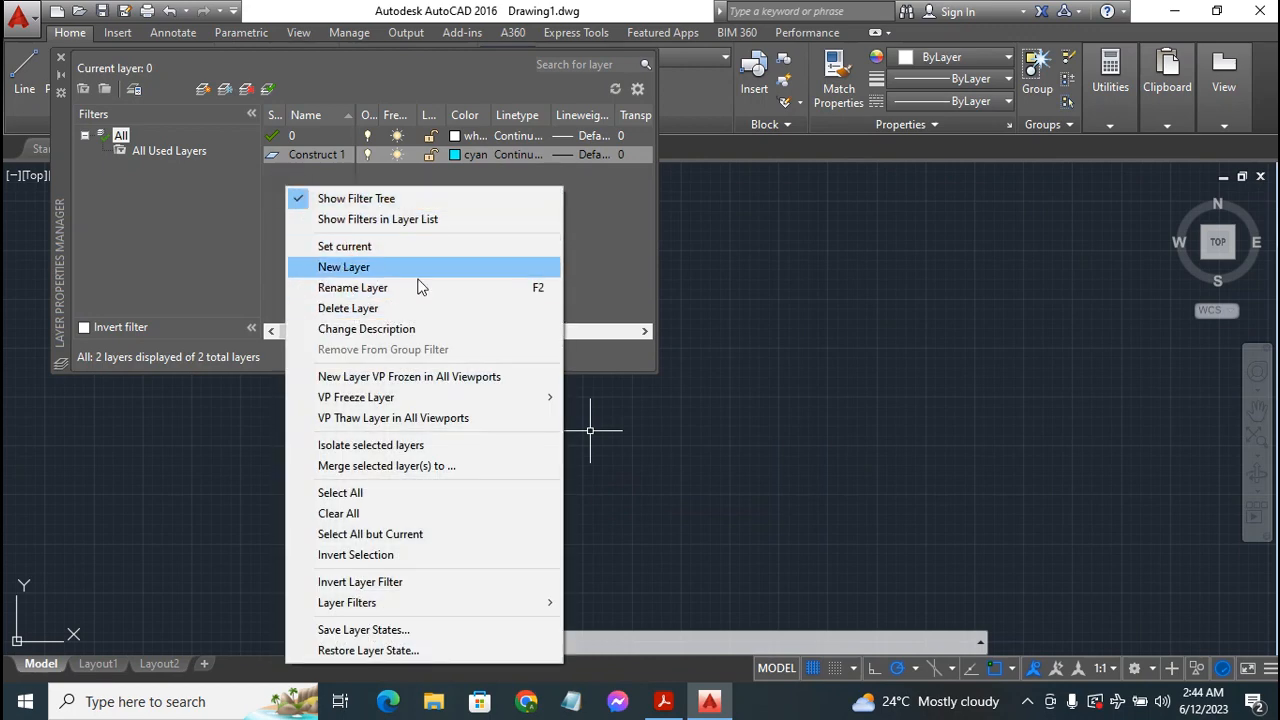
click(364, 268)
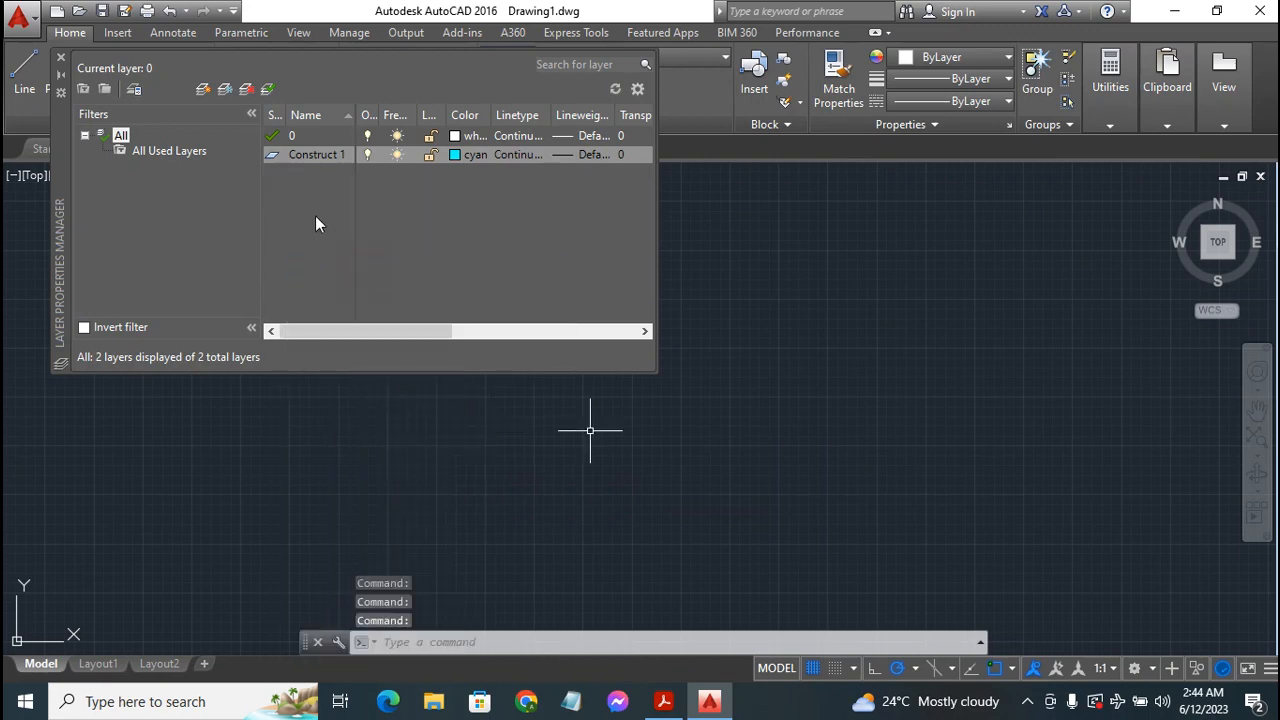
text(Di)
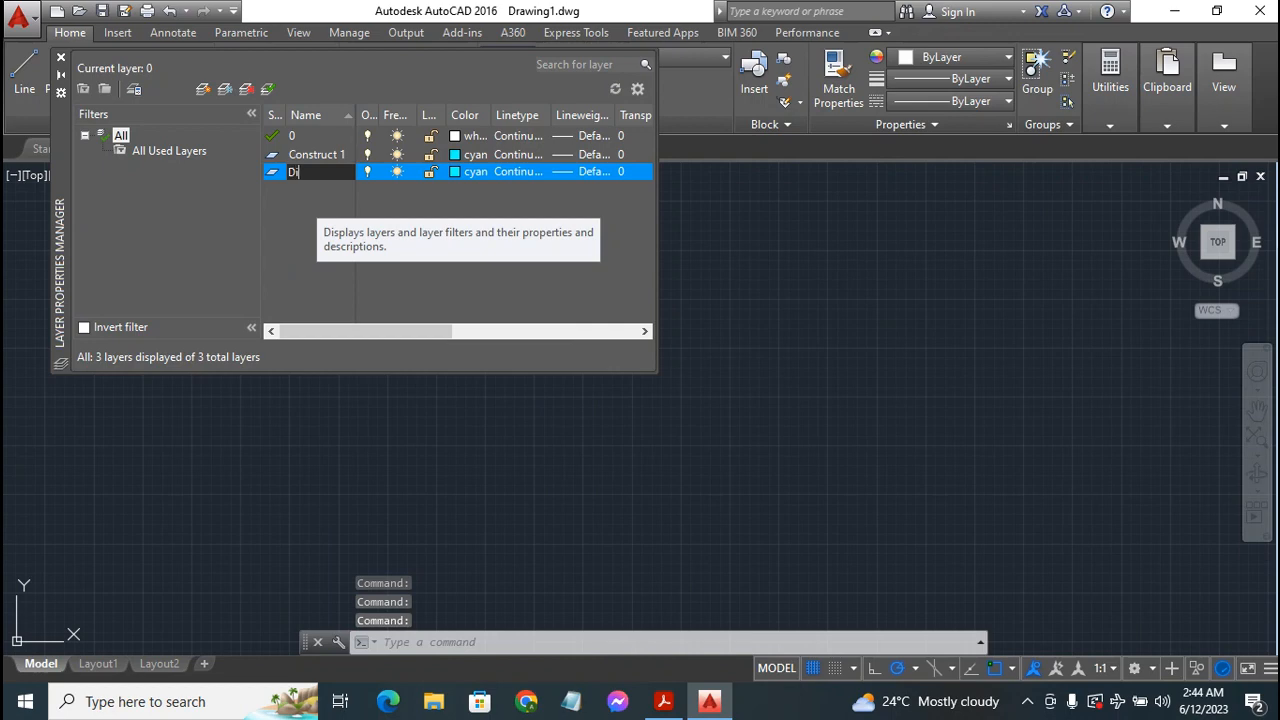
text(men 1)
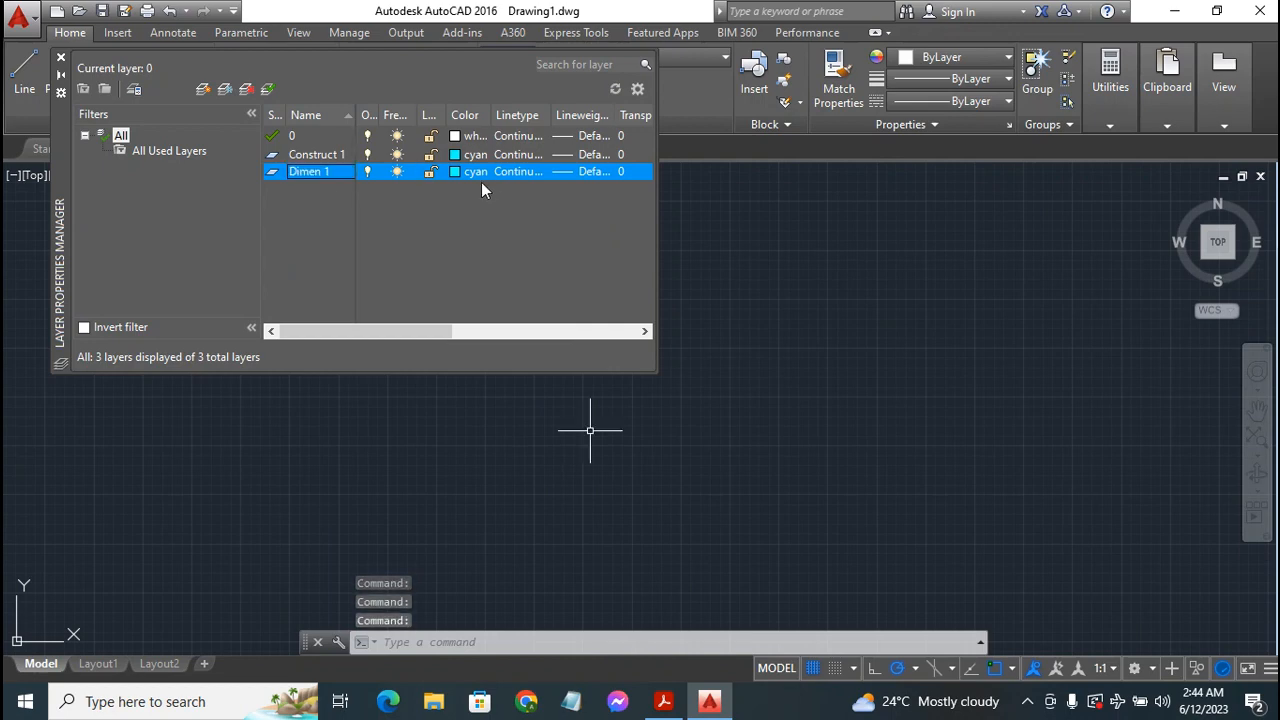
click(456, 172)
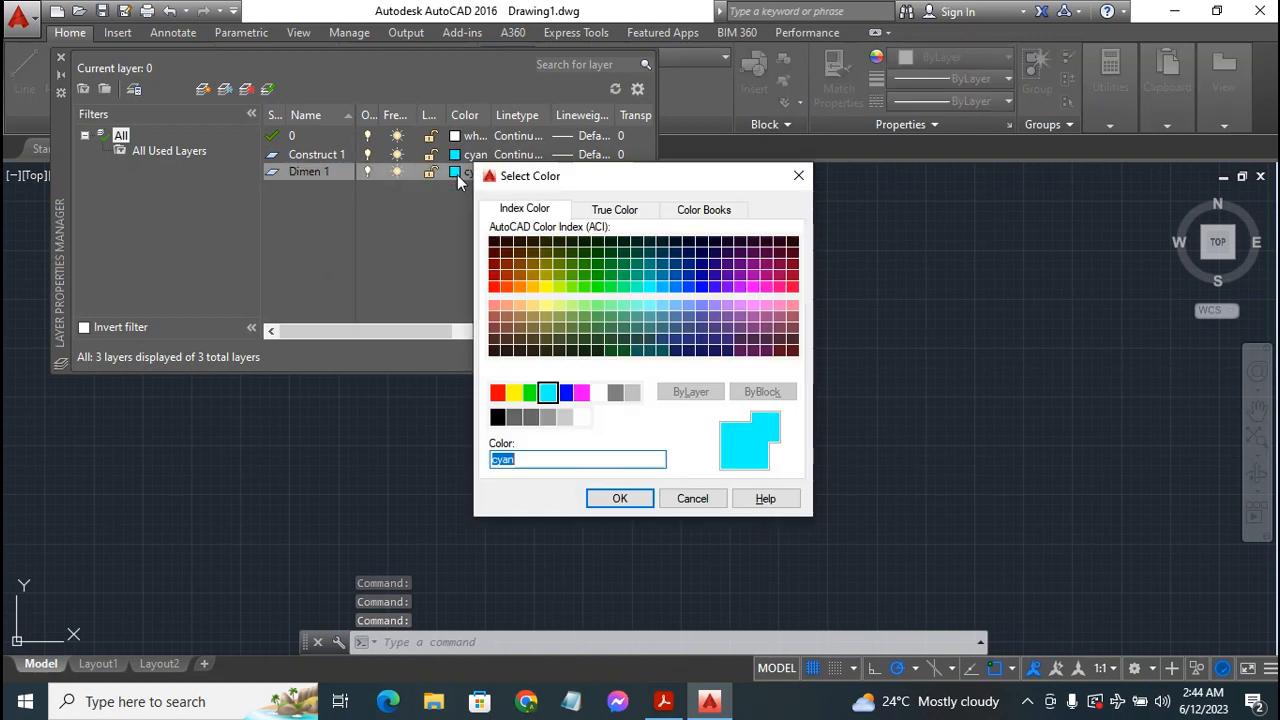
click(565, 392)
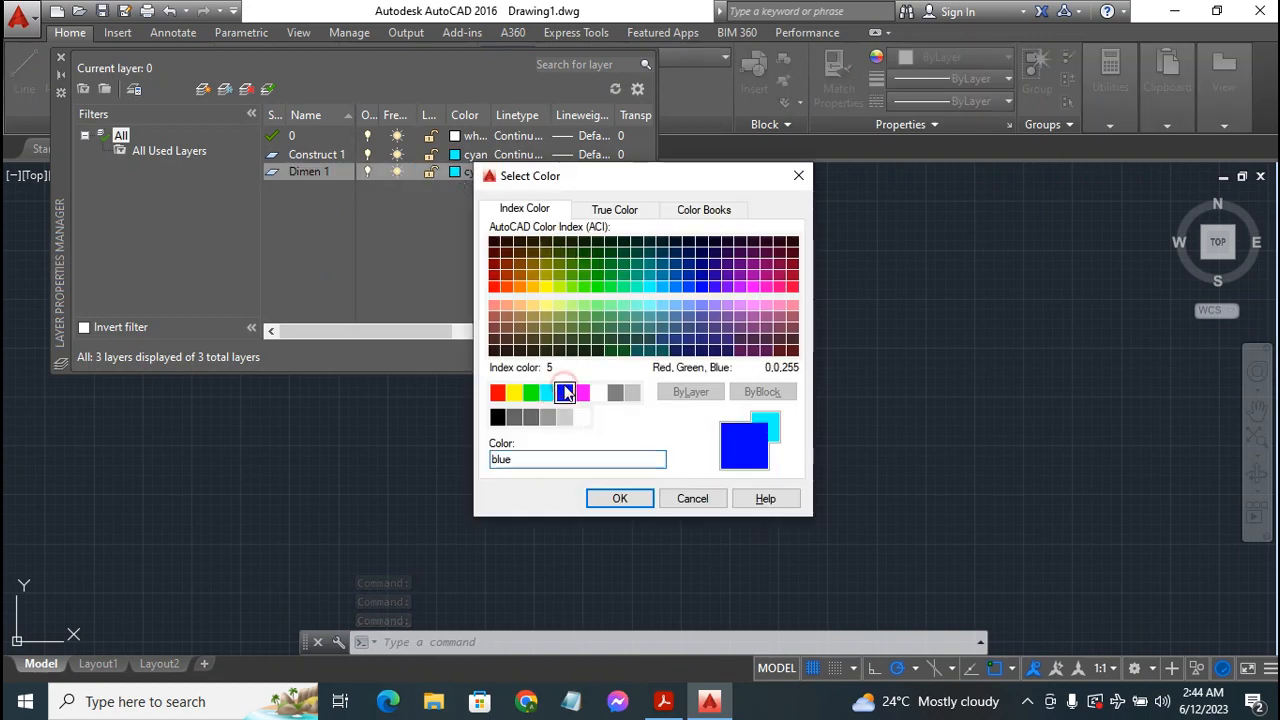
click(616, 502)
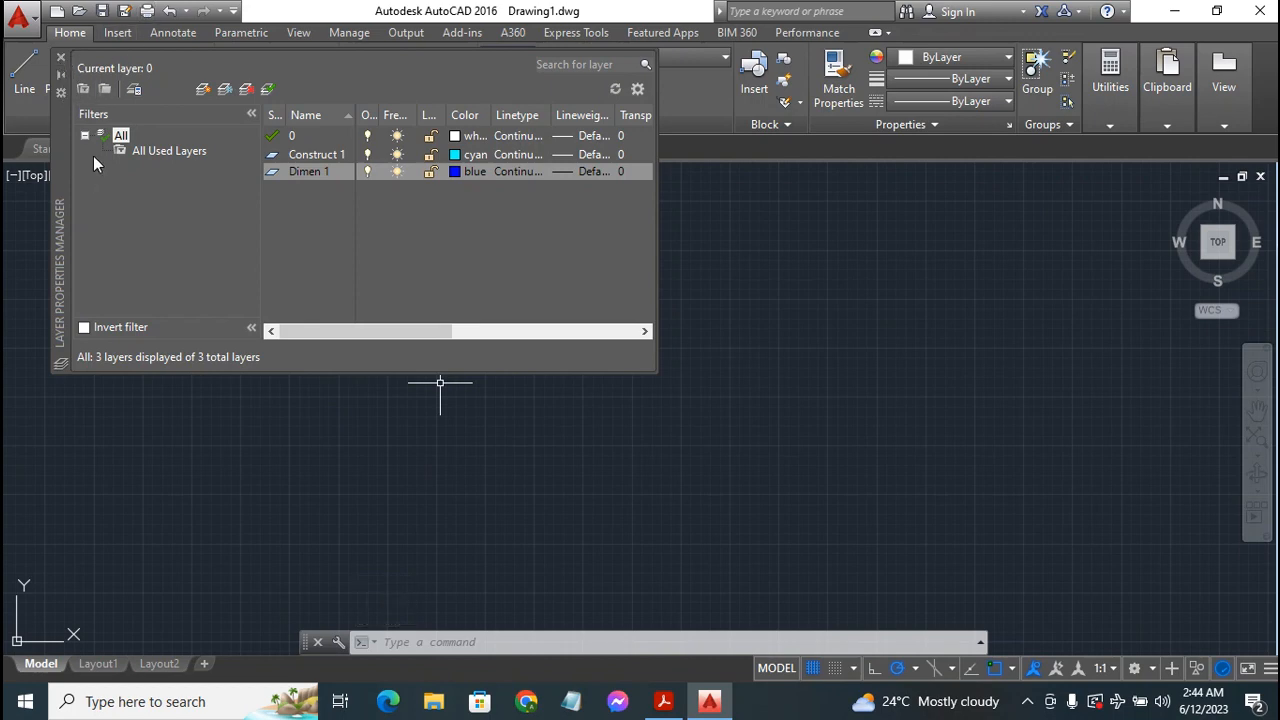
click(60, 59)
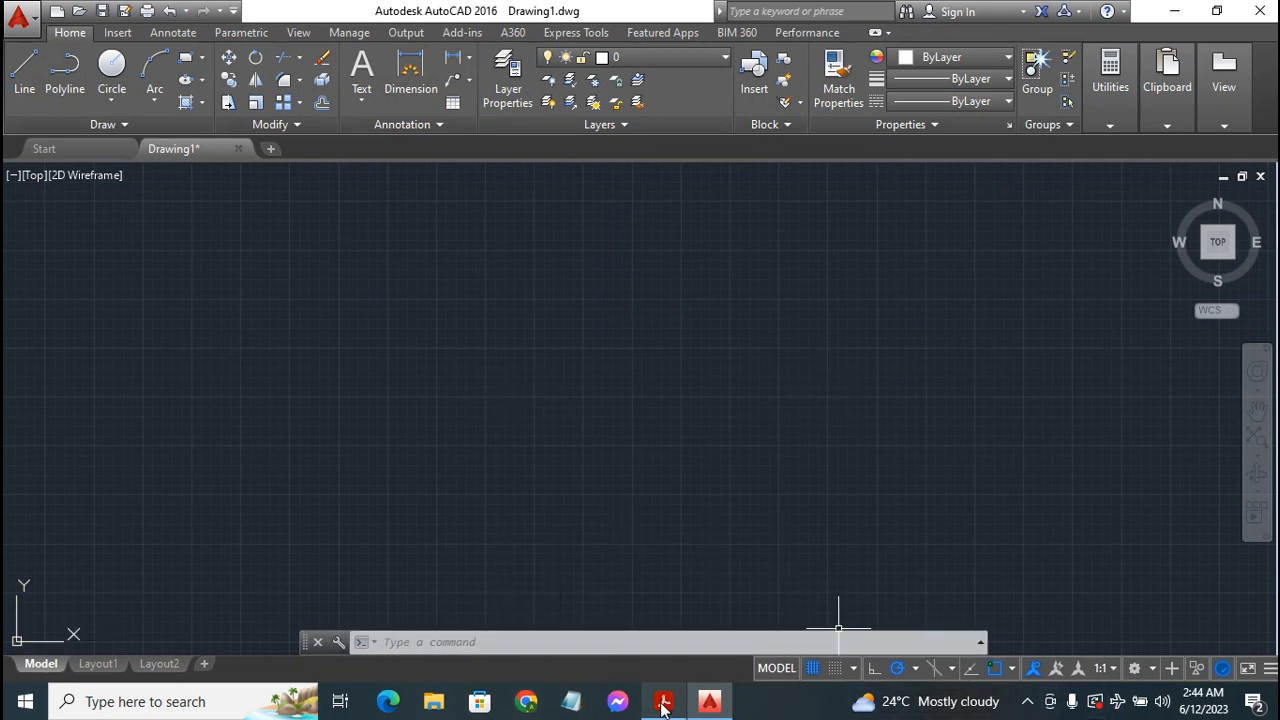
Consult the Exercise 13 drawing in Acrobat Reader and, back in AutoCAD, draw a circle of radius 20 centred at 0,0
click(672, 636)
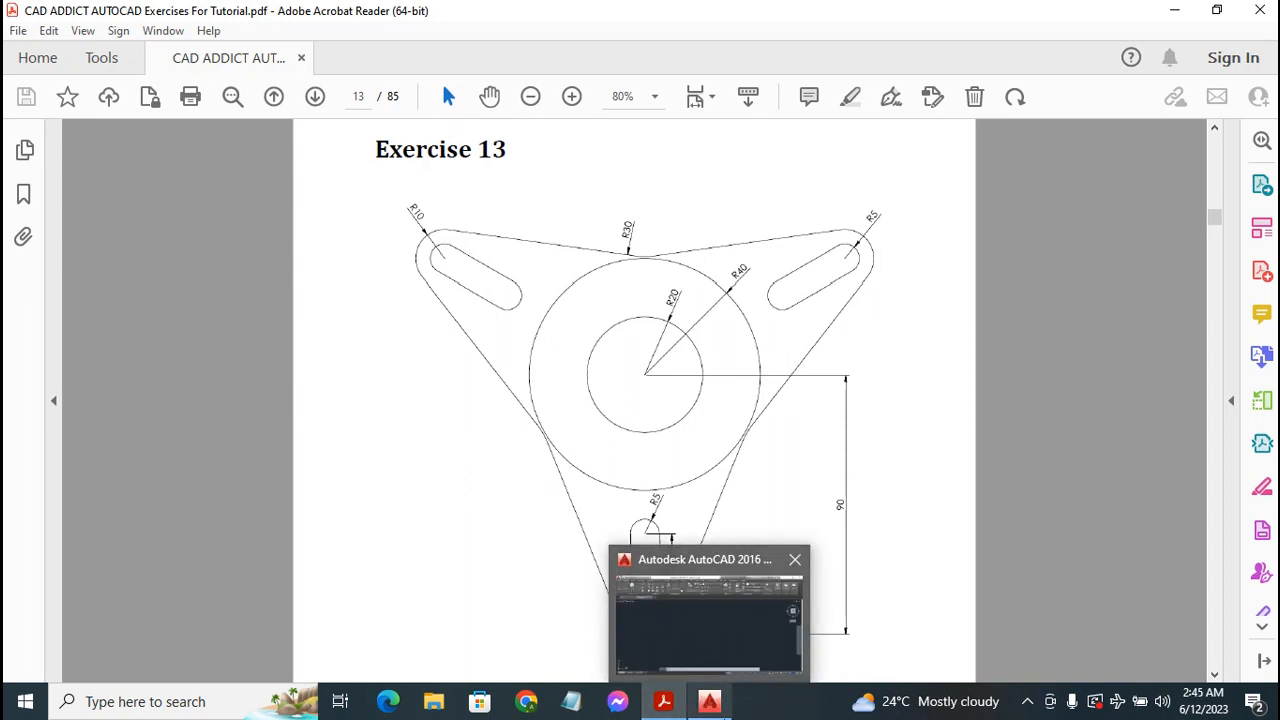
click(710, 703)
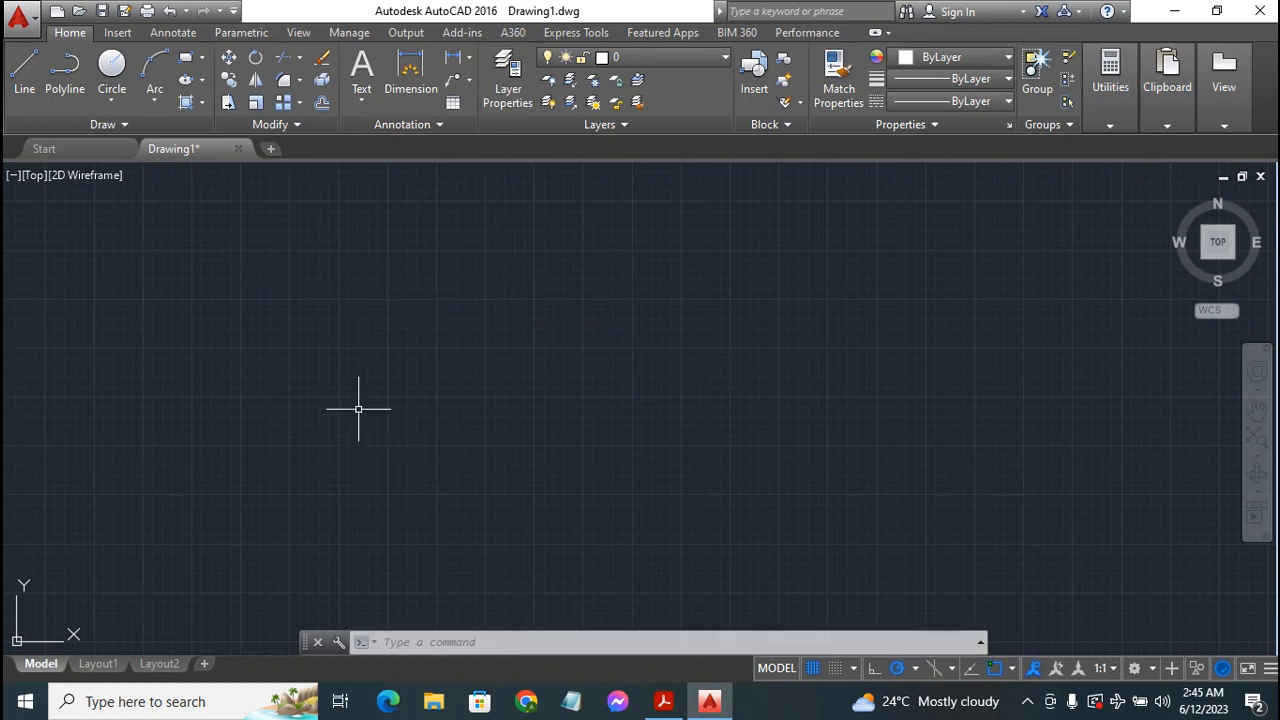
click(111, 68)
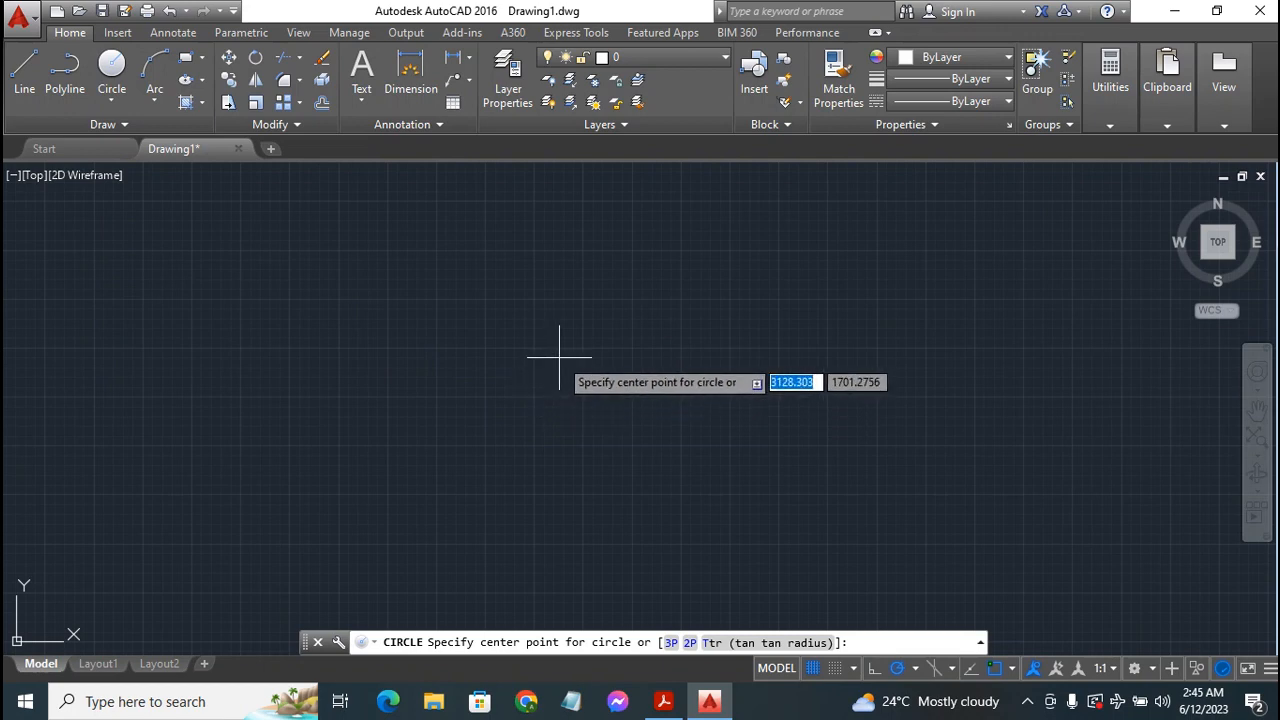
text(0)
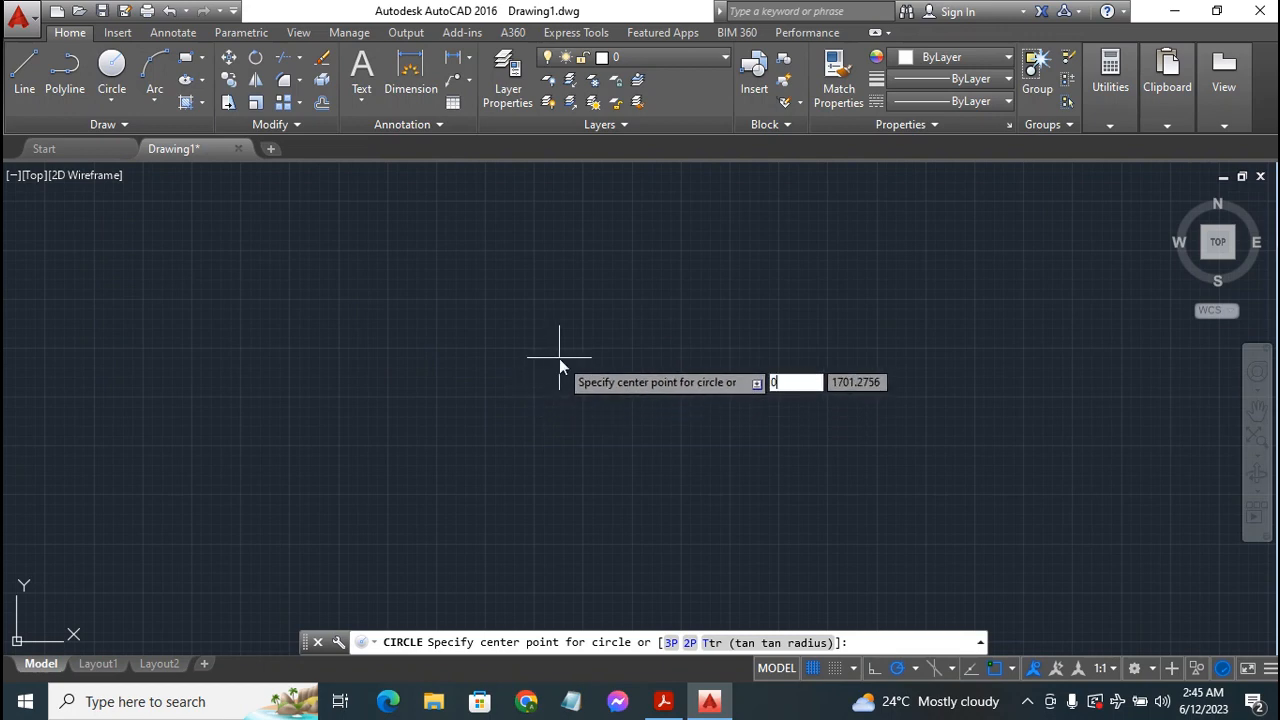
key(Tab)
key(BackSpace)
text(0)
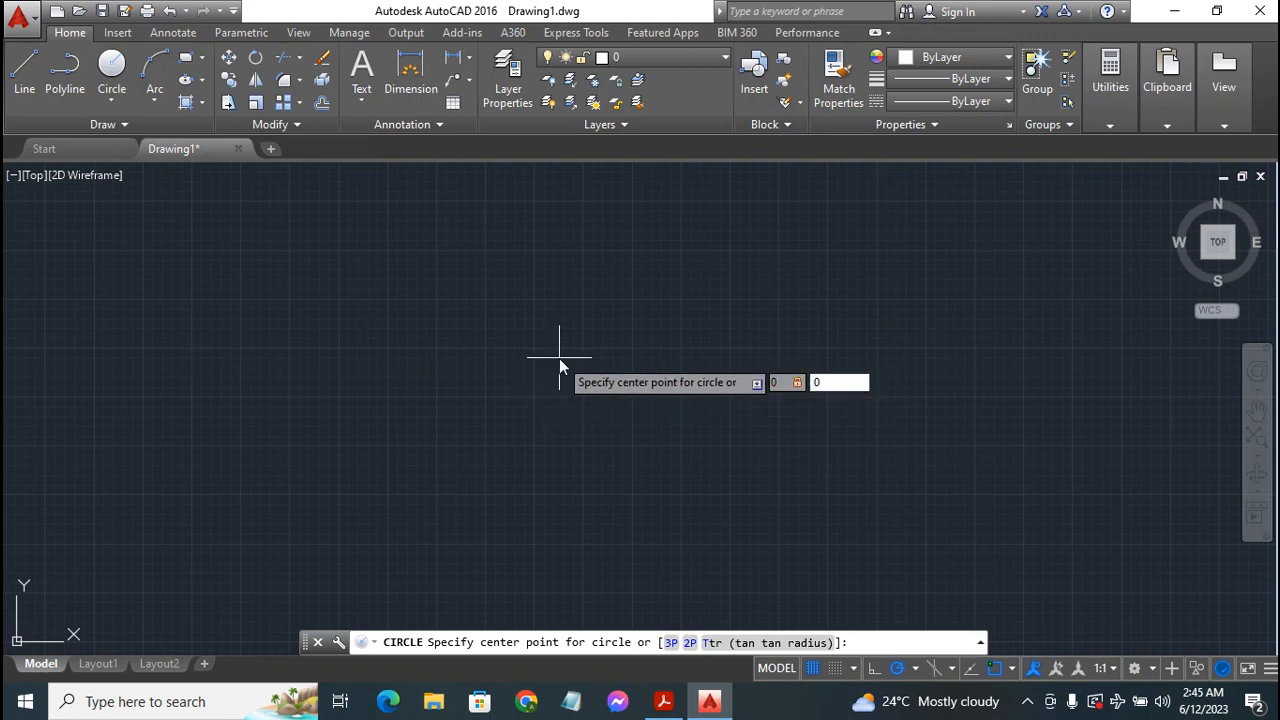
key(Return)
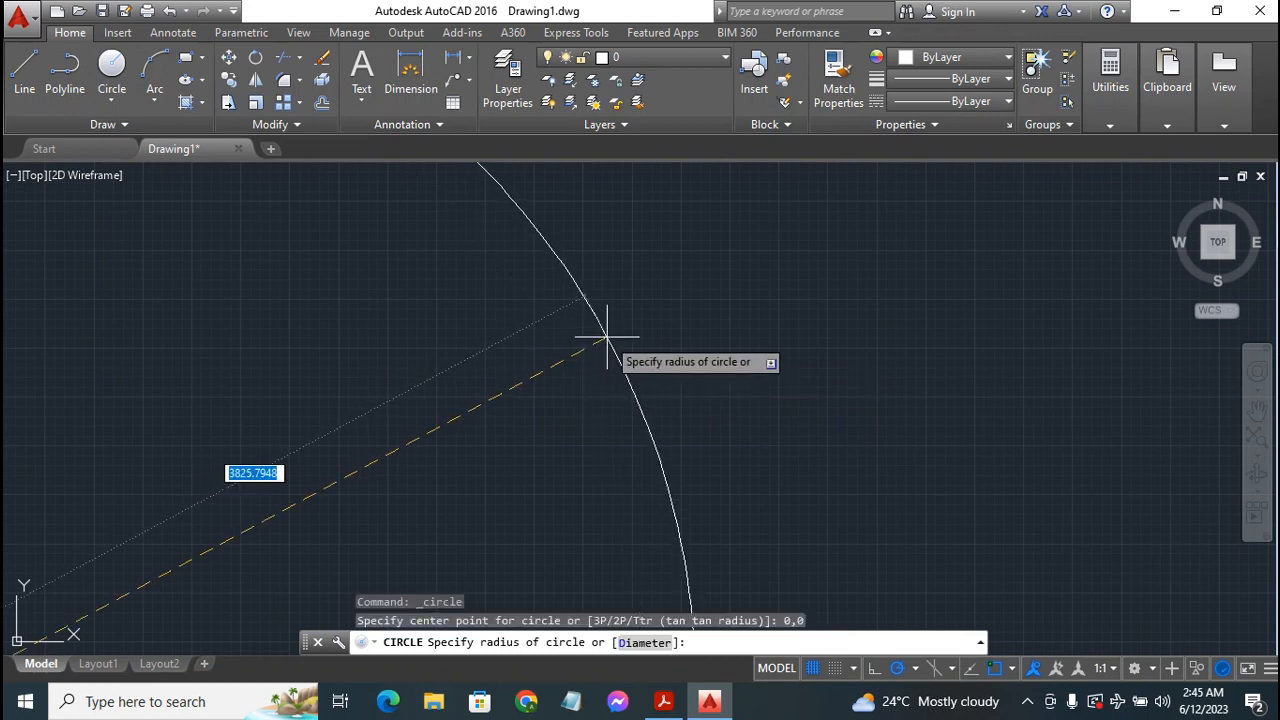
scroll(607, 338, down, 4)
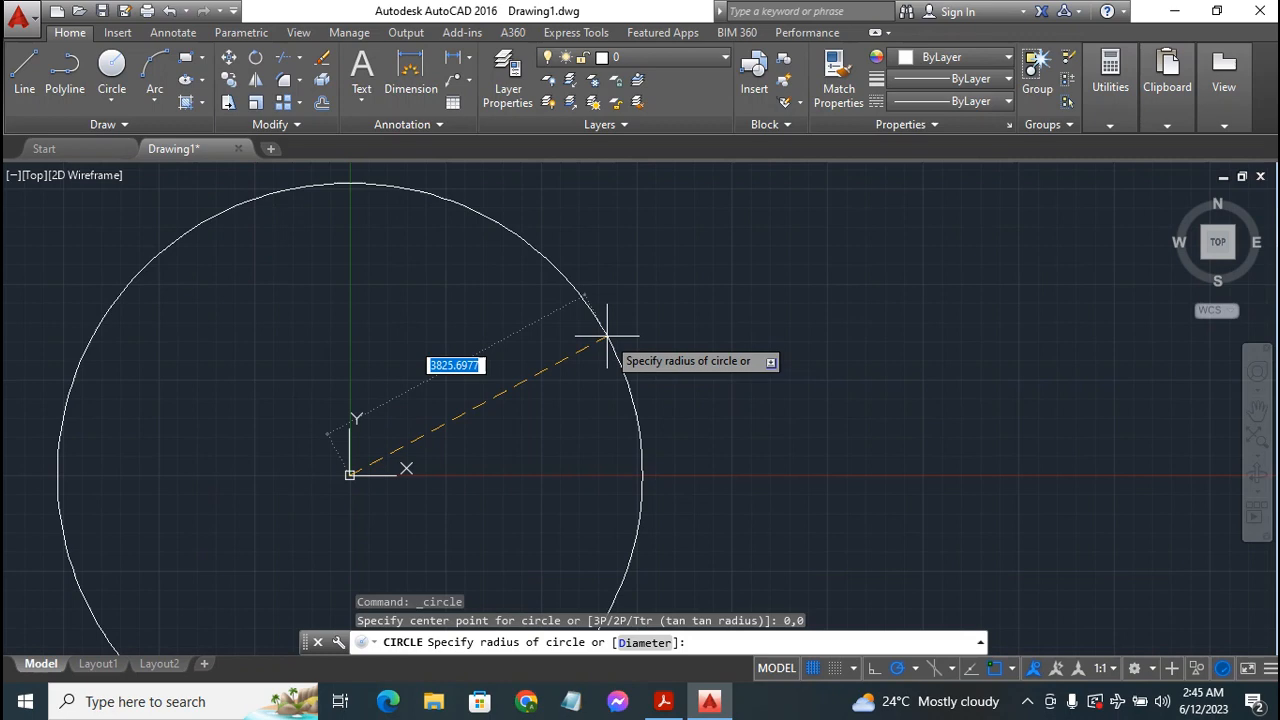
scroll(607, 338, down, 2)
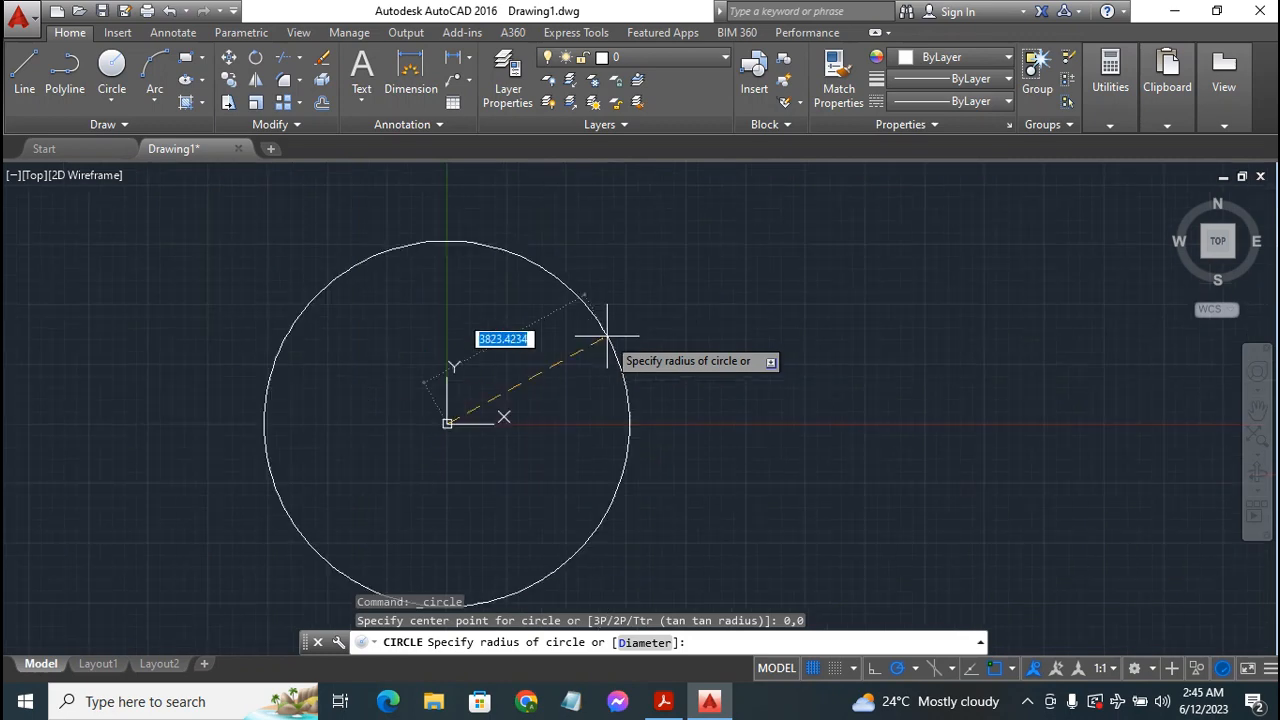
scroll(607, 338, down, 2)
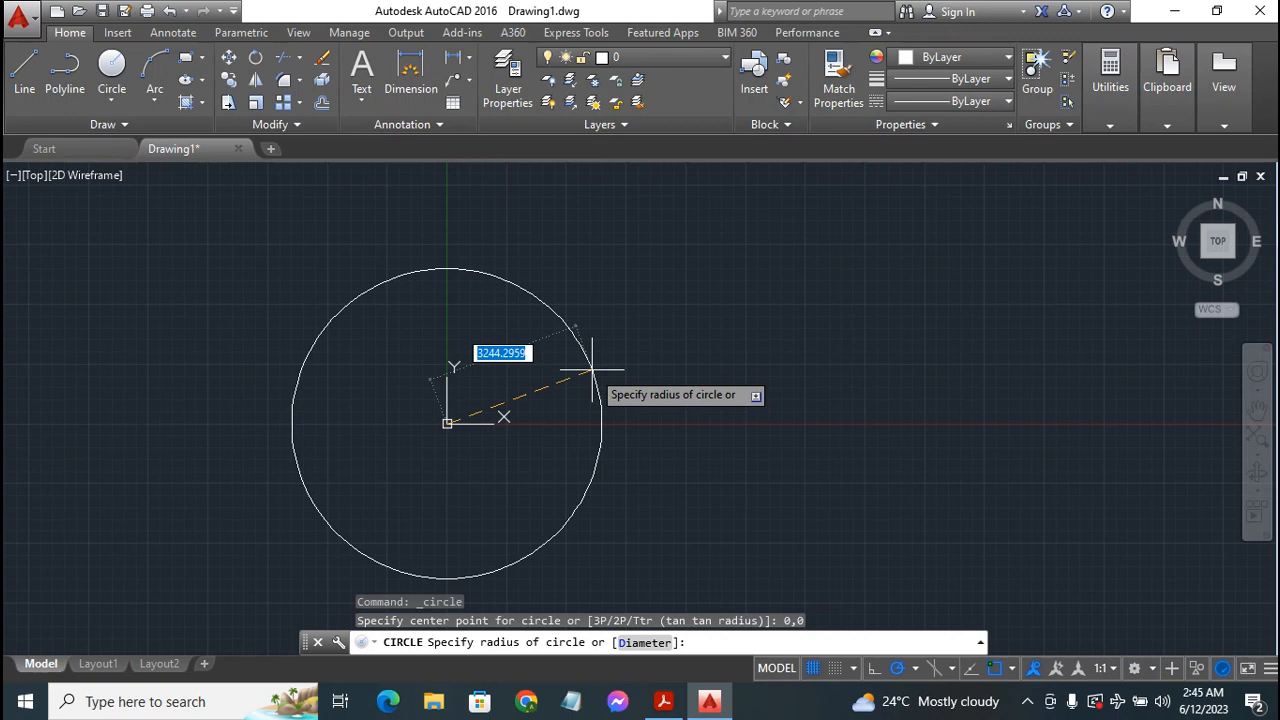
click(665, 703)
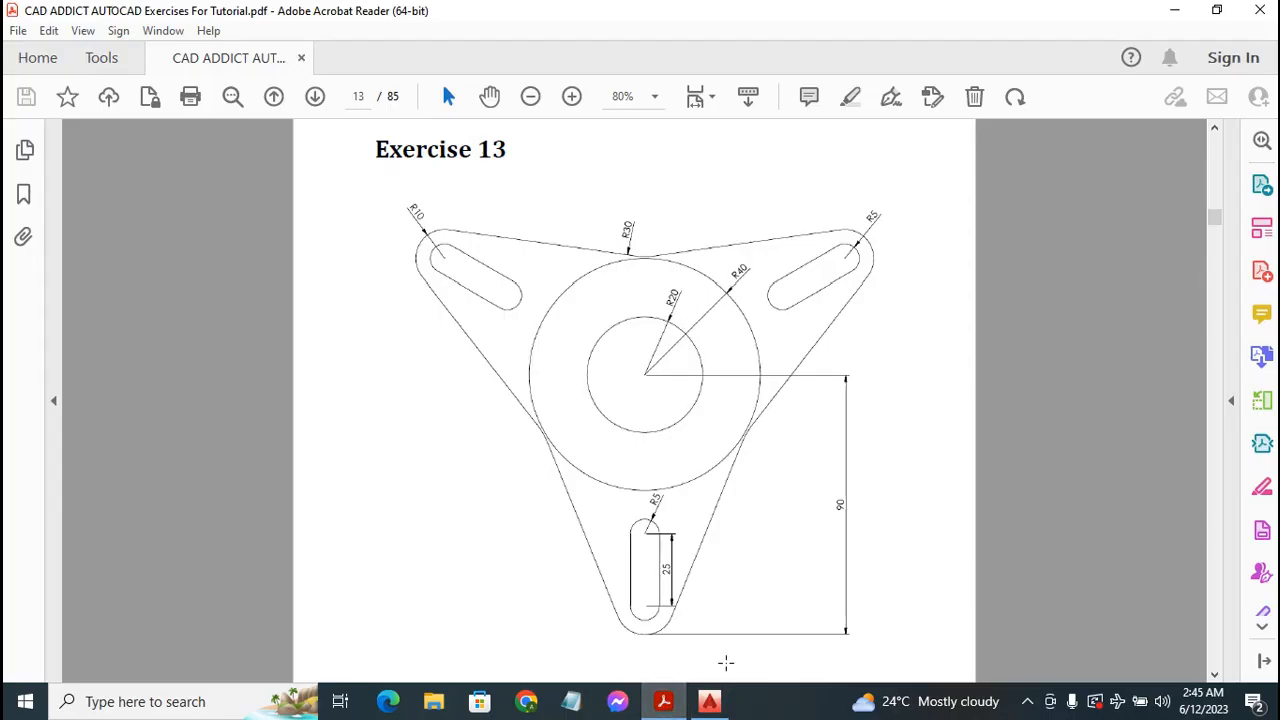
click(709, 701)
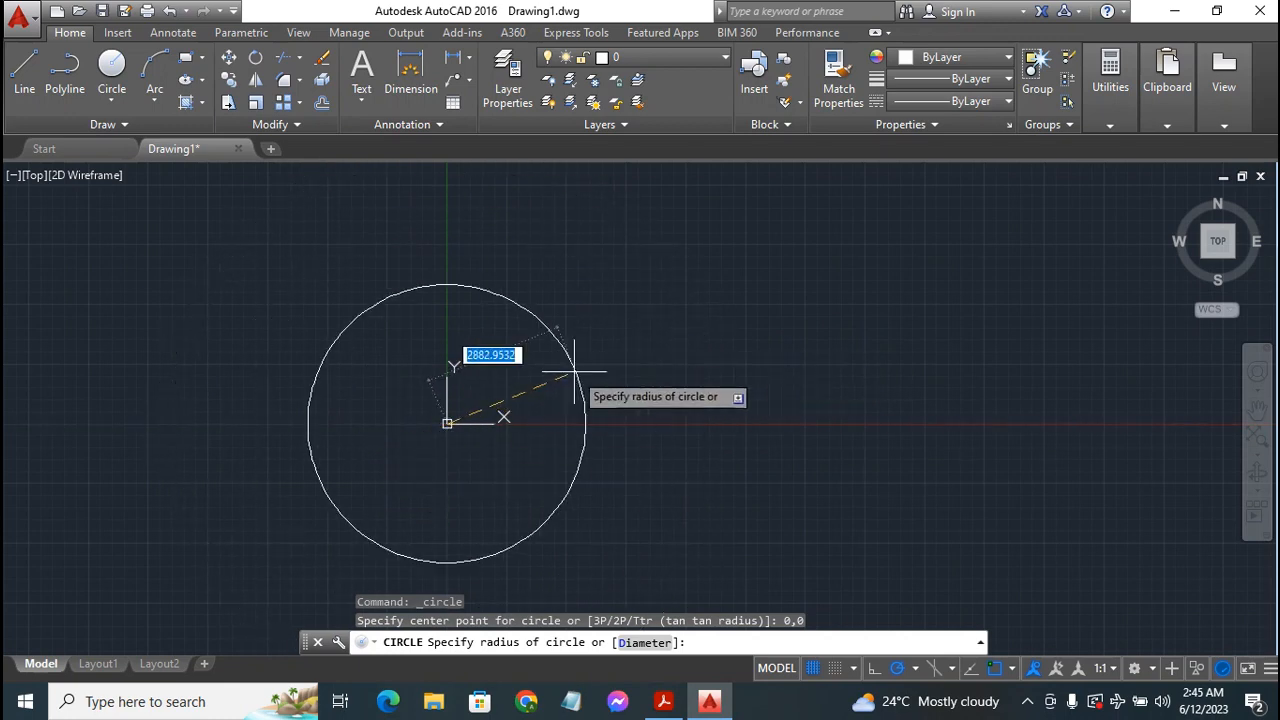
text(20)
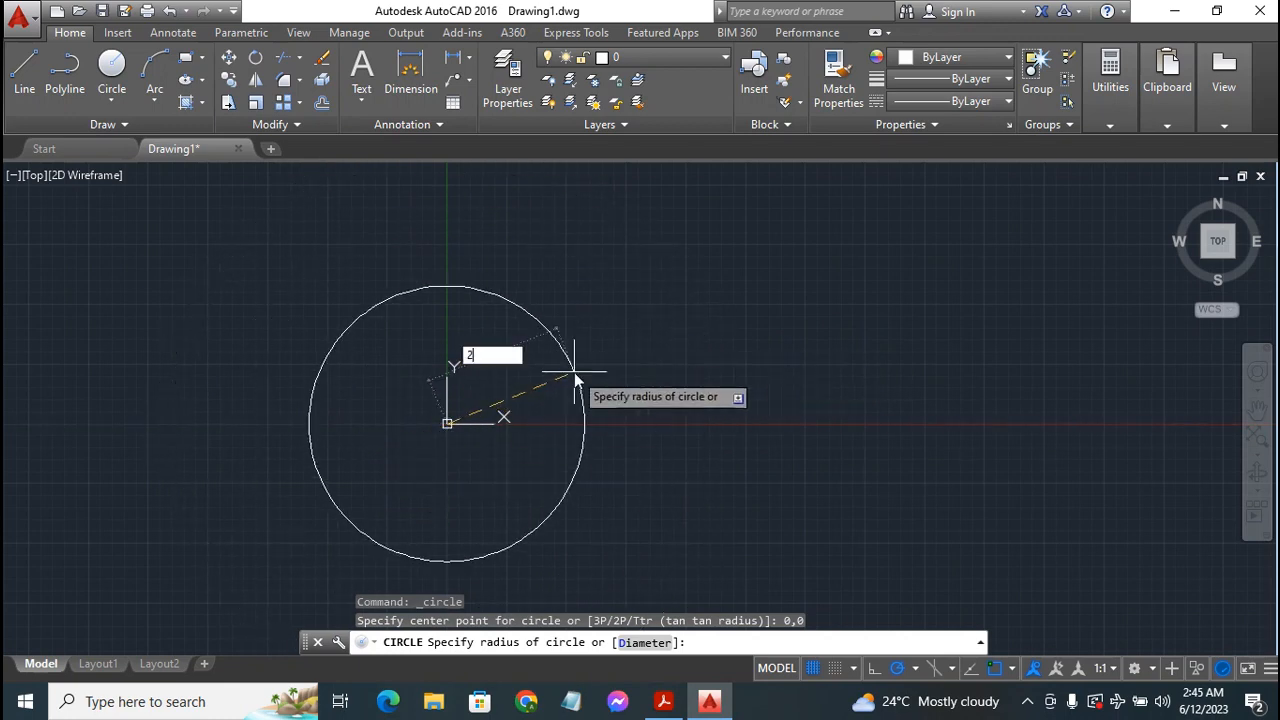
key(Return)
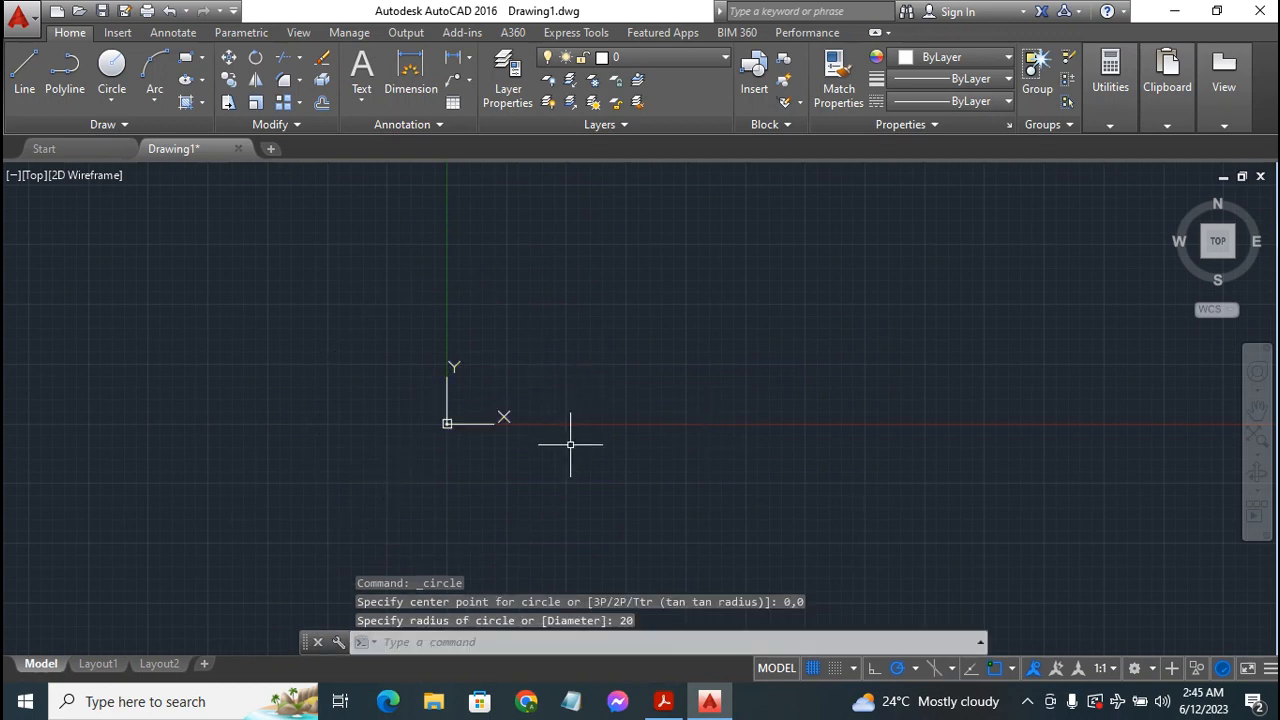
Enlarge and centre the radius 20 circle in the drawing area for a closer look
scroll(572, 444, up, 4)
scroll(572, 444, up, 2)
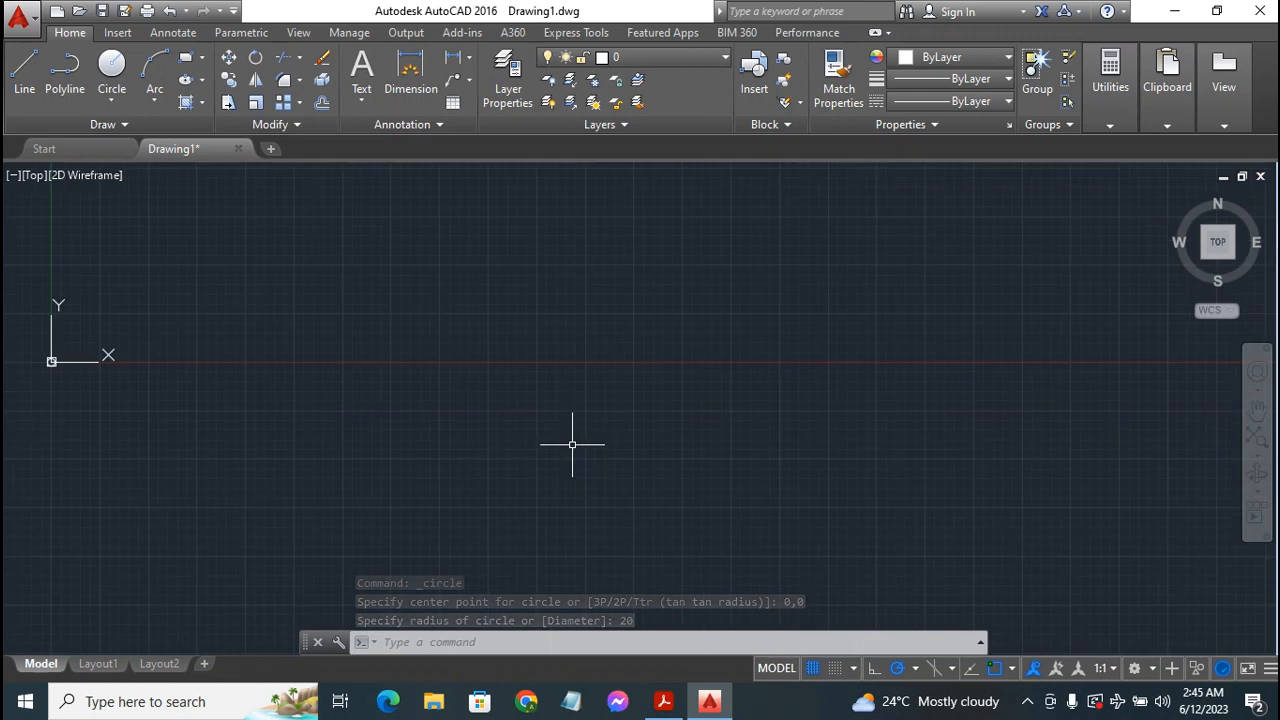
click(1257, 411)
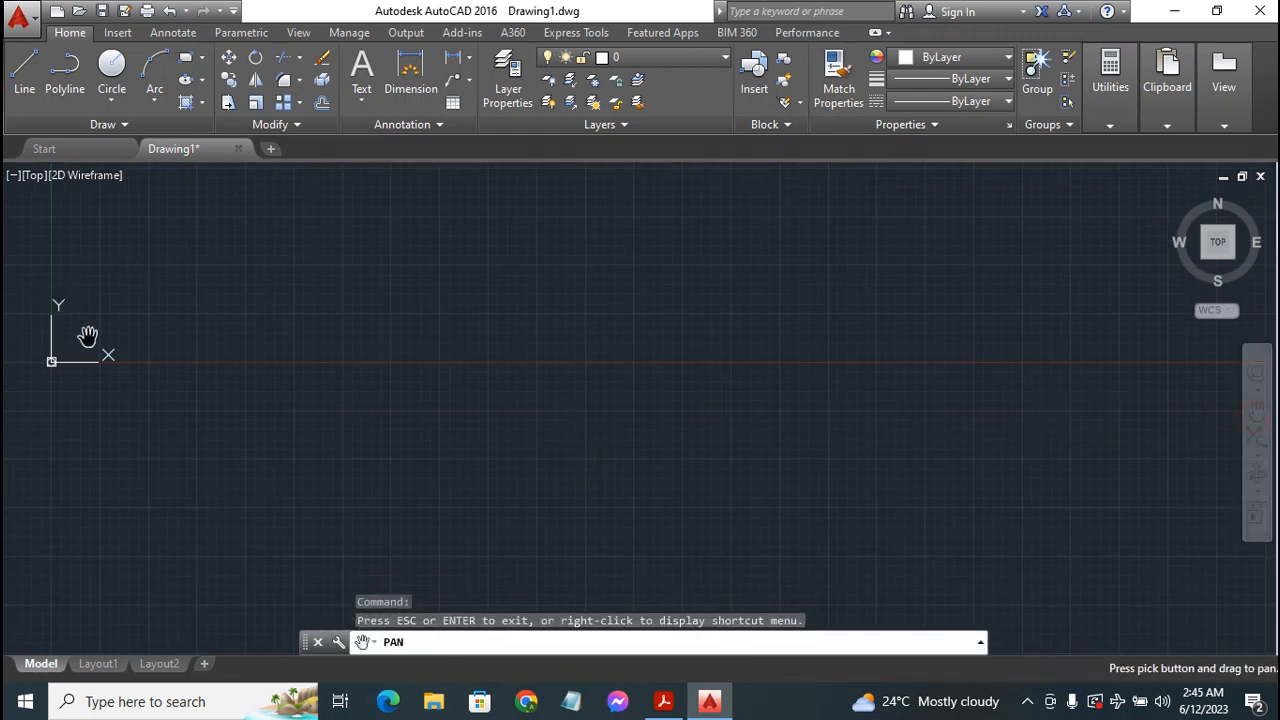
drag(88, 335, 249, 363)
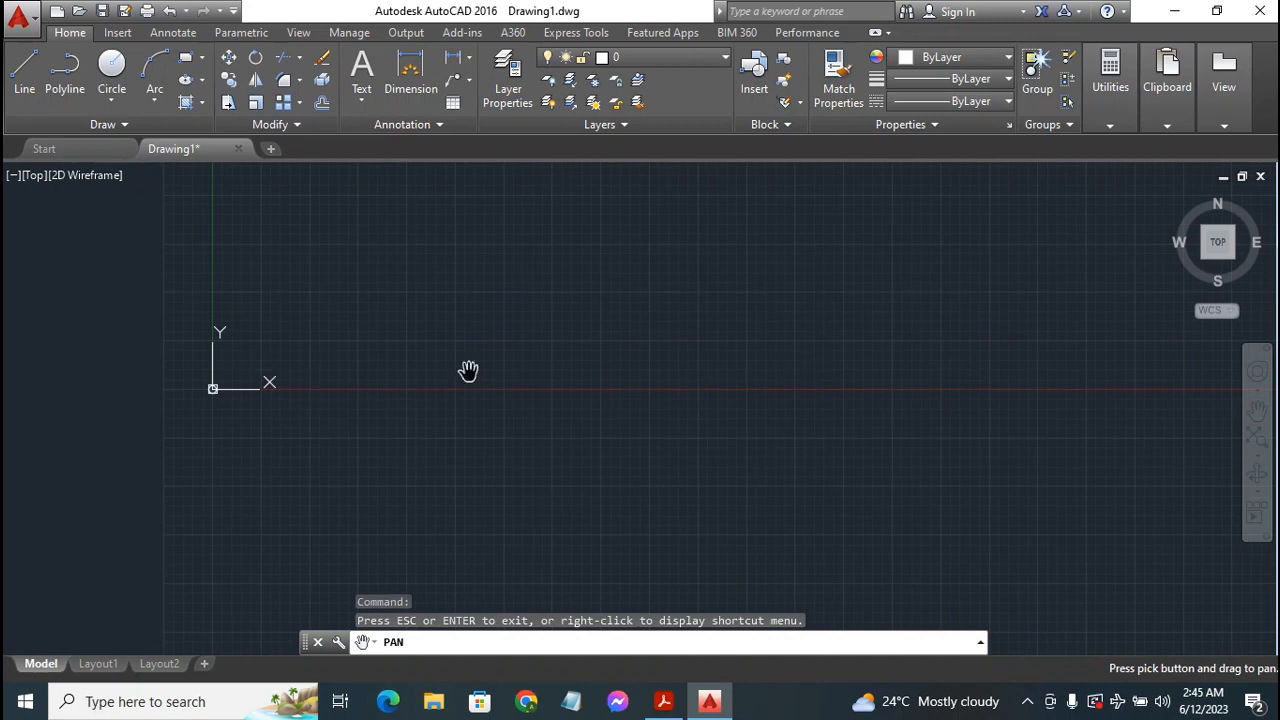
drag(200, 400, 459, 398)
scroll(458, 407, up, 2)
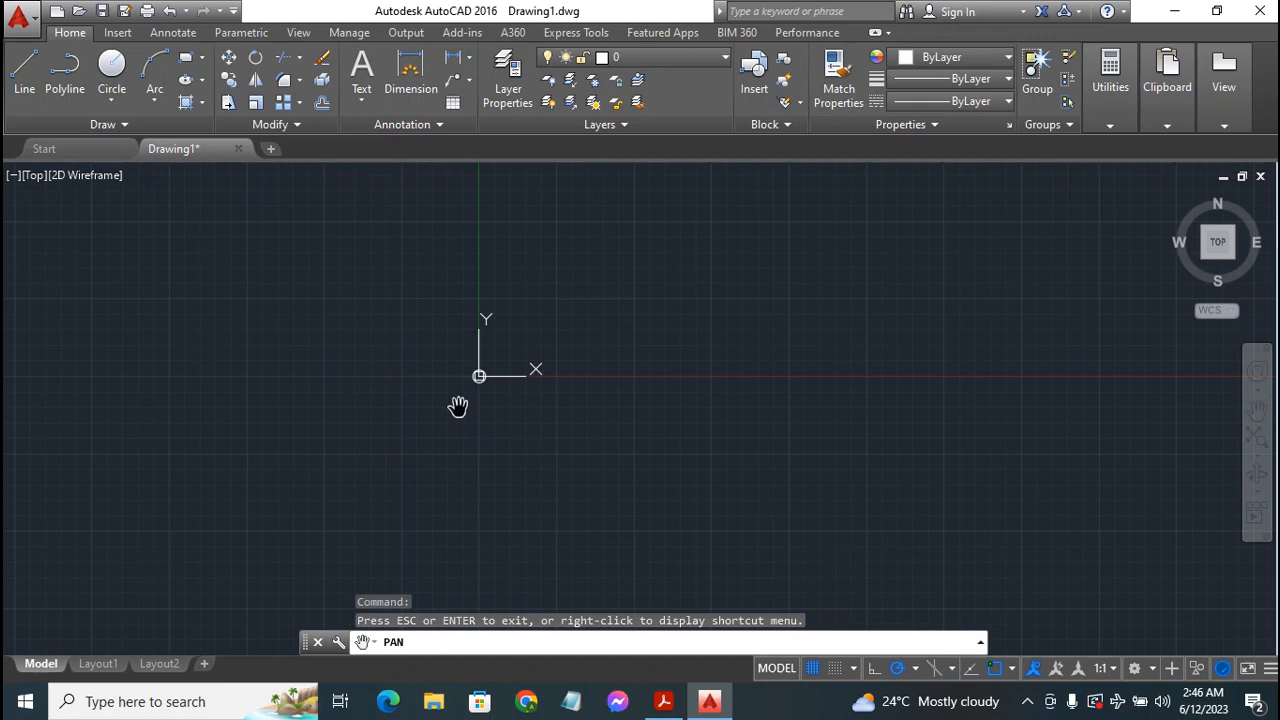
scroll(458, 407, up, 2)
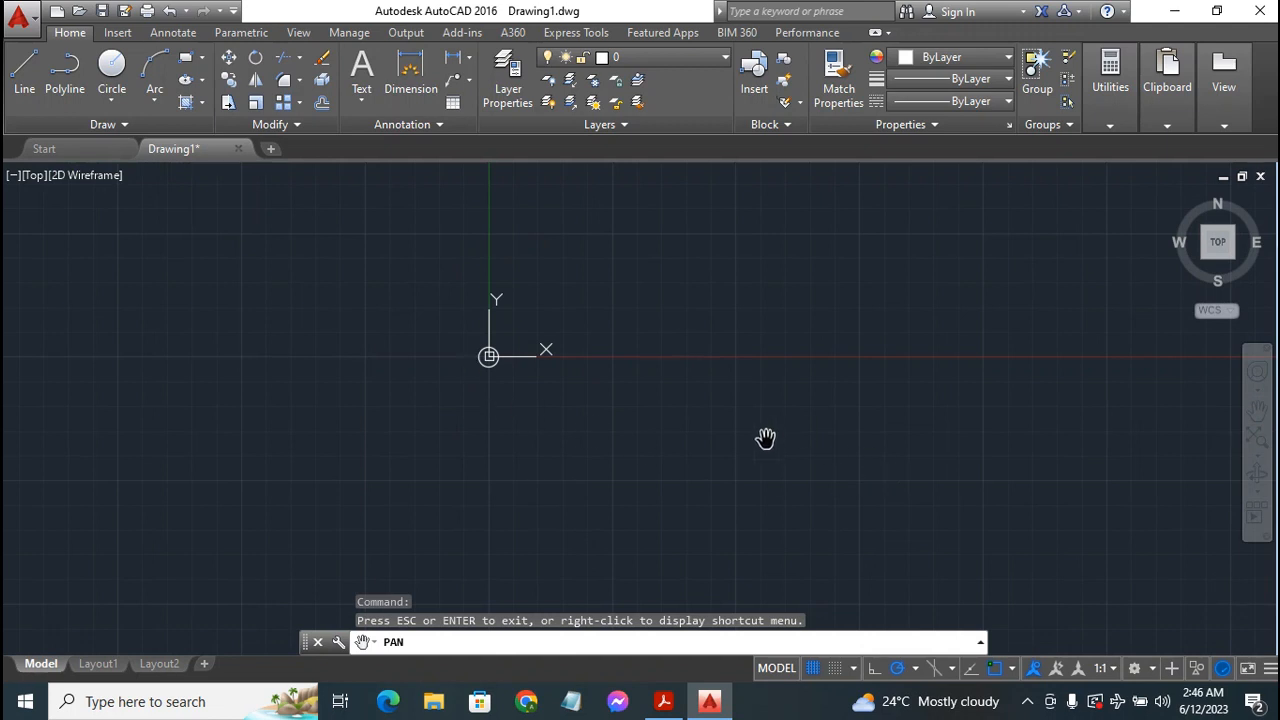
scroll(691, 435, up, 4)
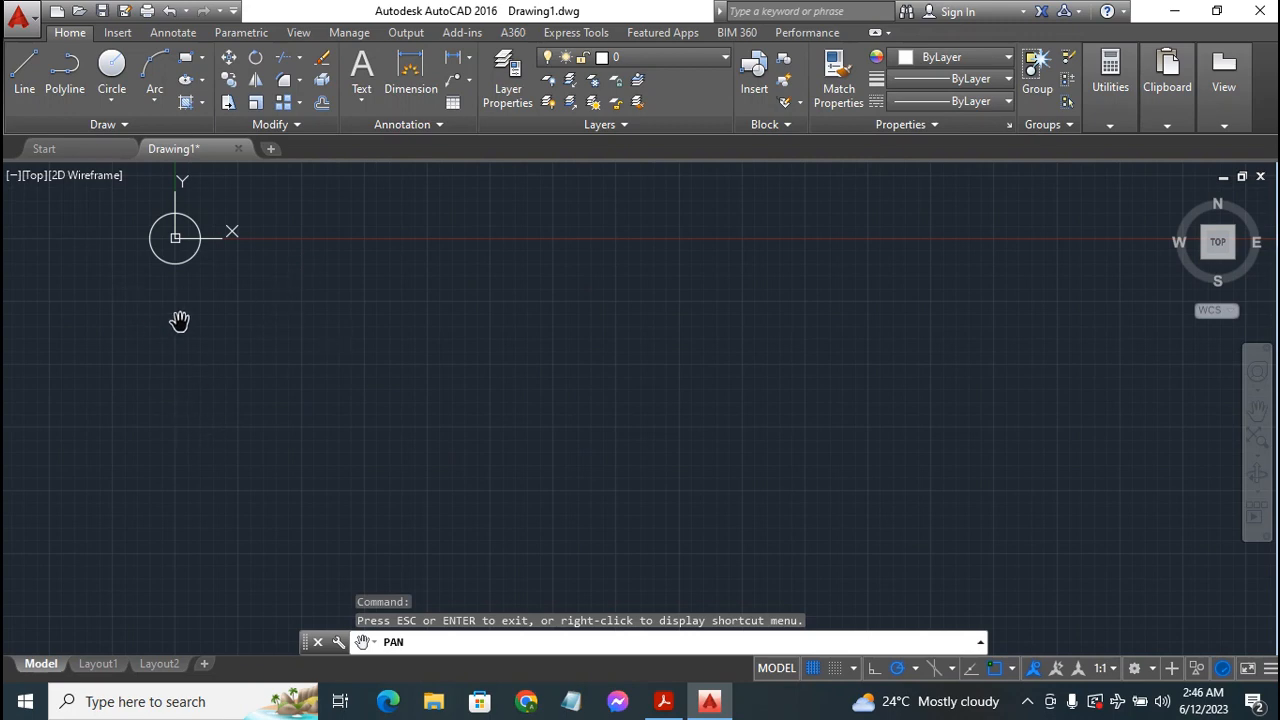
mouse_move(129, 303)
mouse_down()
mouse_move(314, 400)
mouse_move(549, 400)
mouse_move(471, 425)
mouse_move(323, 326)
mouse_move(551, 386)
mouse_move(426, 400)
mouse_move(440, 243)
mouse_move(470, 160)
mouse_move(503, 191)
mouse_move(501, 381)
mouse_move(491, 240)
mouse_move(483, 367)
mouse_move(371, 357)
mouse_move(451, 440)
mouse_move(631, 430)
mouse_move(603, 378)
mouse_move(477, 420)
mouse_move(500, 489)
mouse_move(503, 460)
mouse_up()
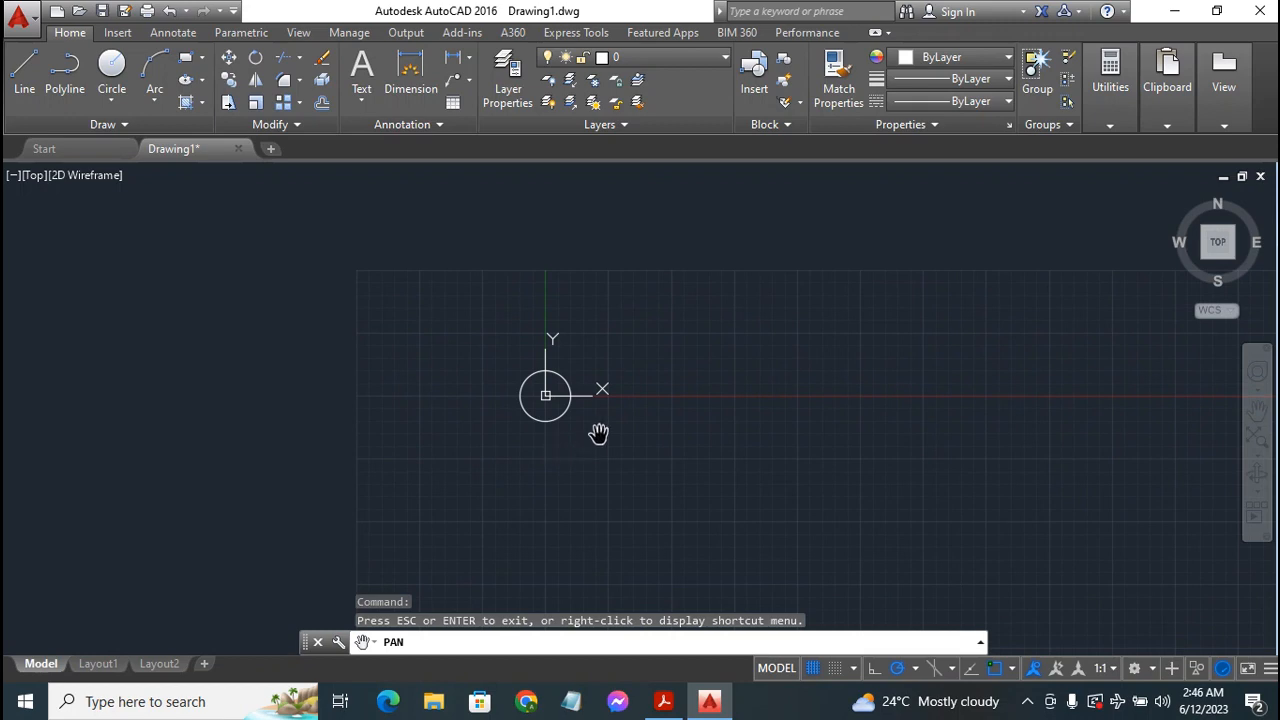
scroll(614, 442, up, 4)
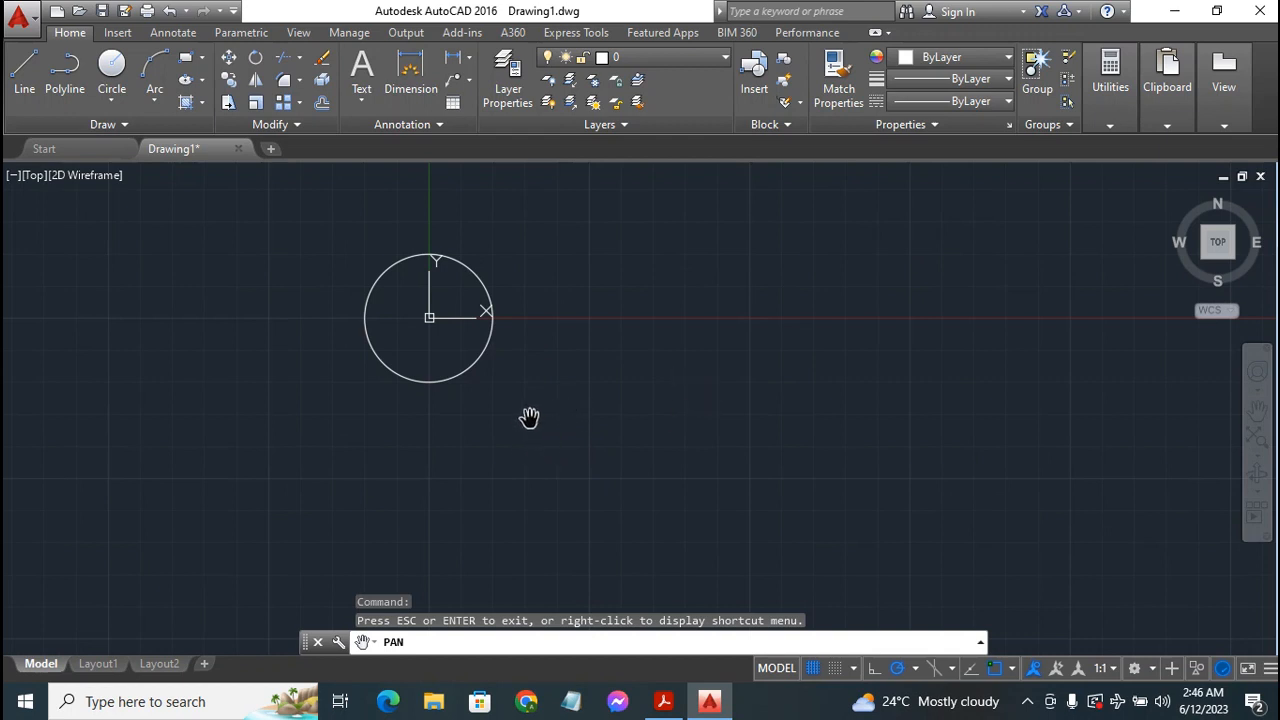
drag(508, 428, 689, 471)
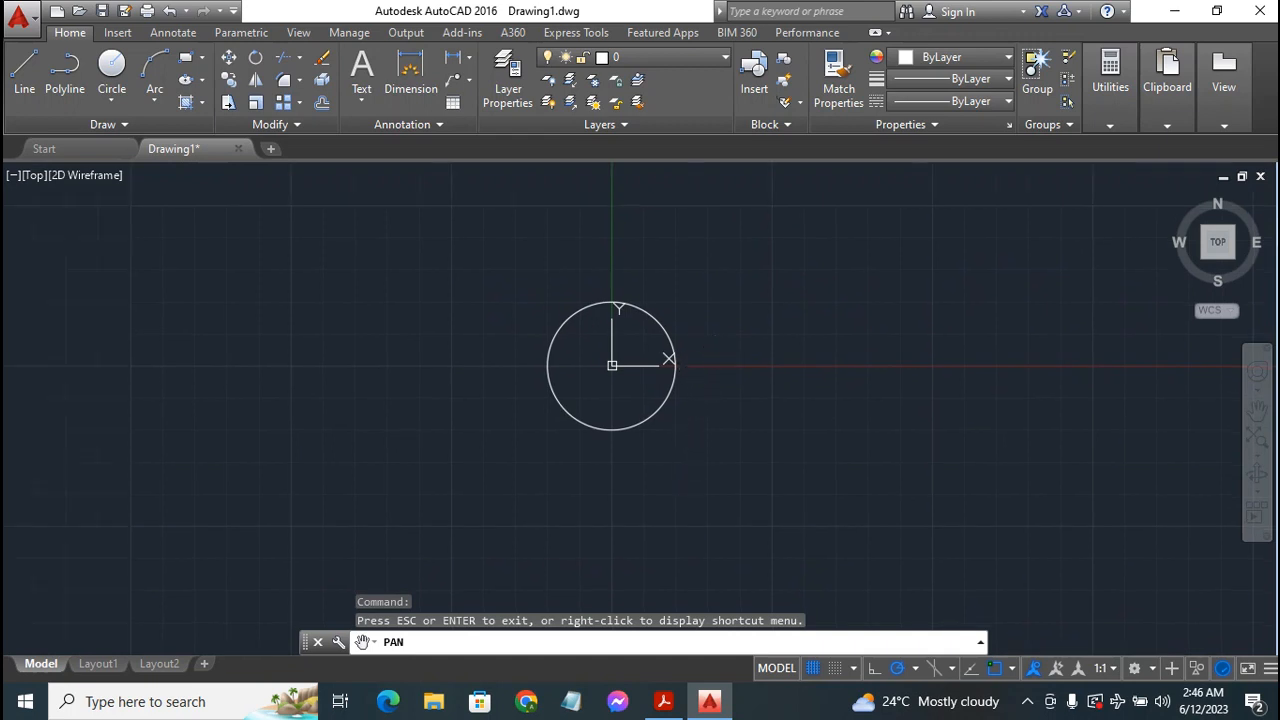
key(Escape)
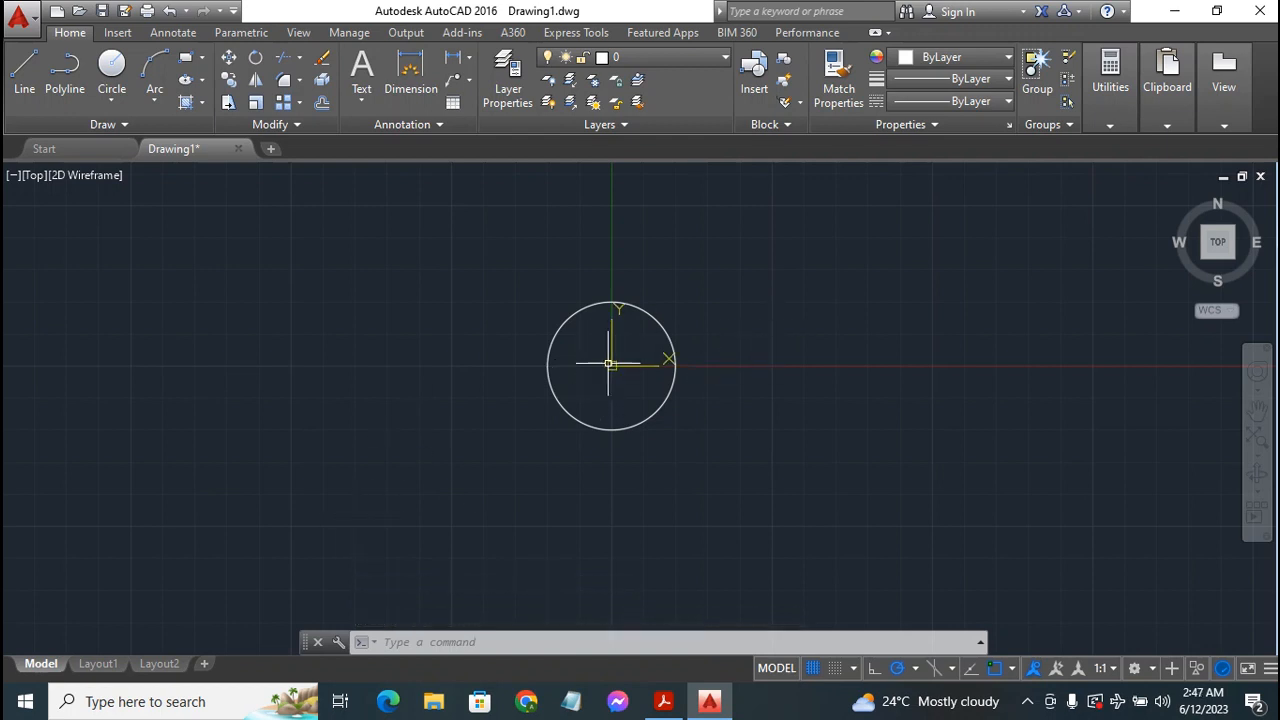
Turn off the display of the UCS icon at the origin so it no longer covers the circle's centre
click(615, 366)
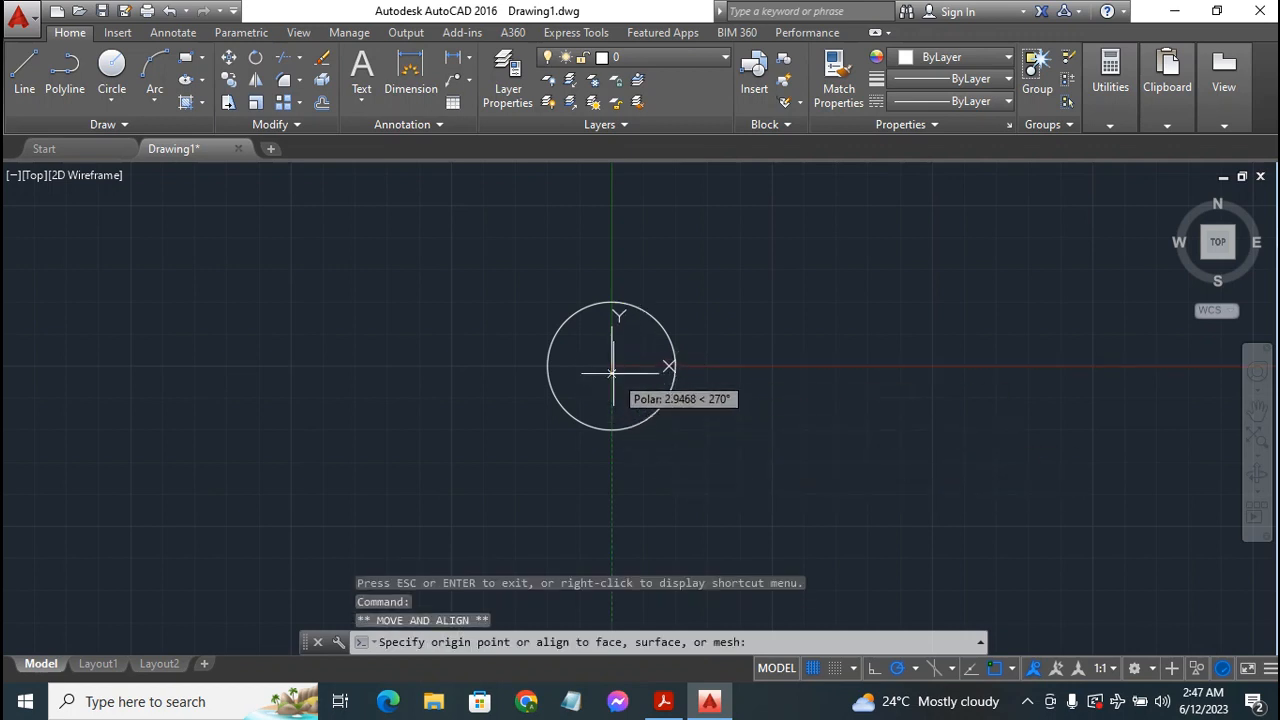
click(612, 366)
mouse_move(613, 369)
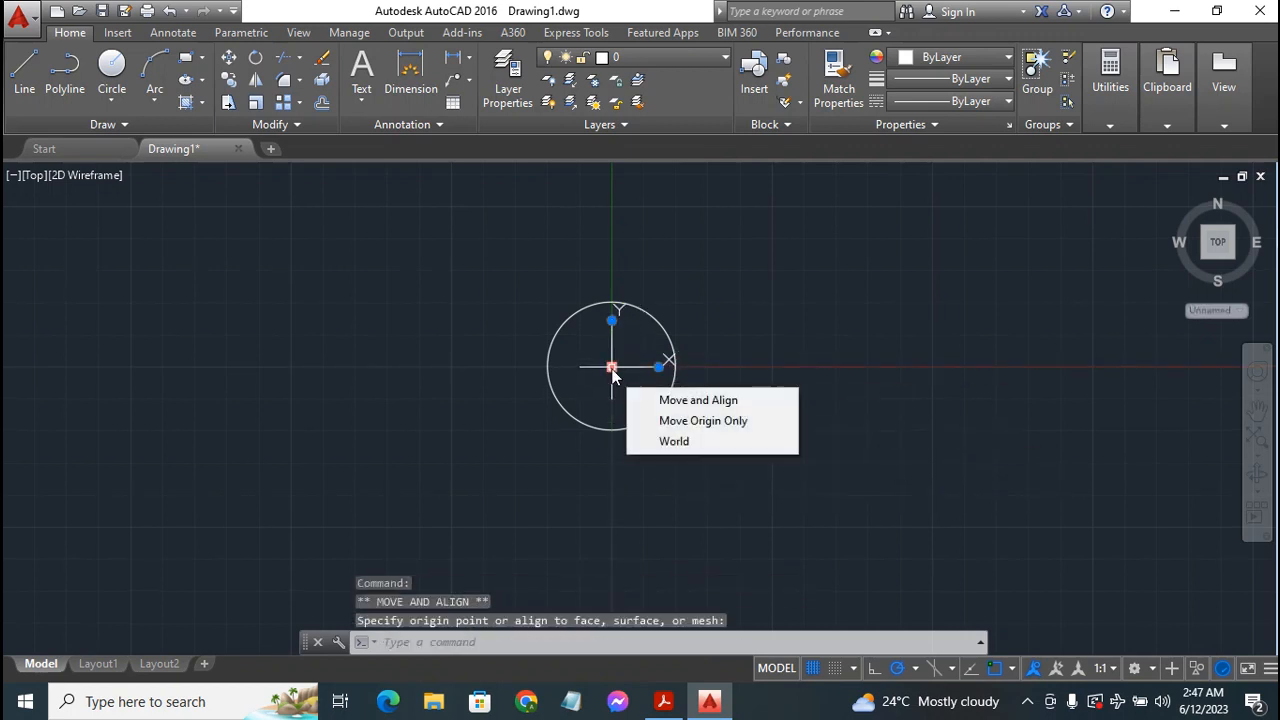
right_click(612, 371)
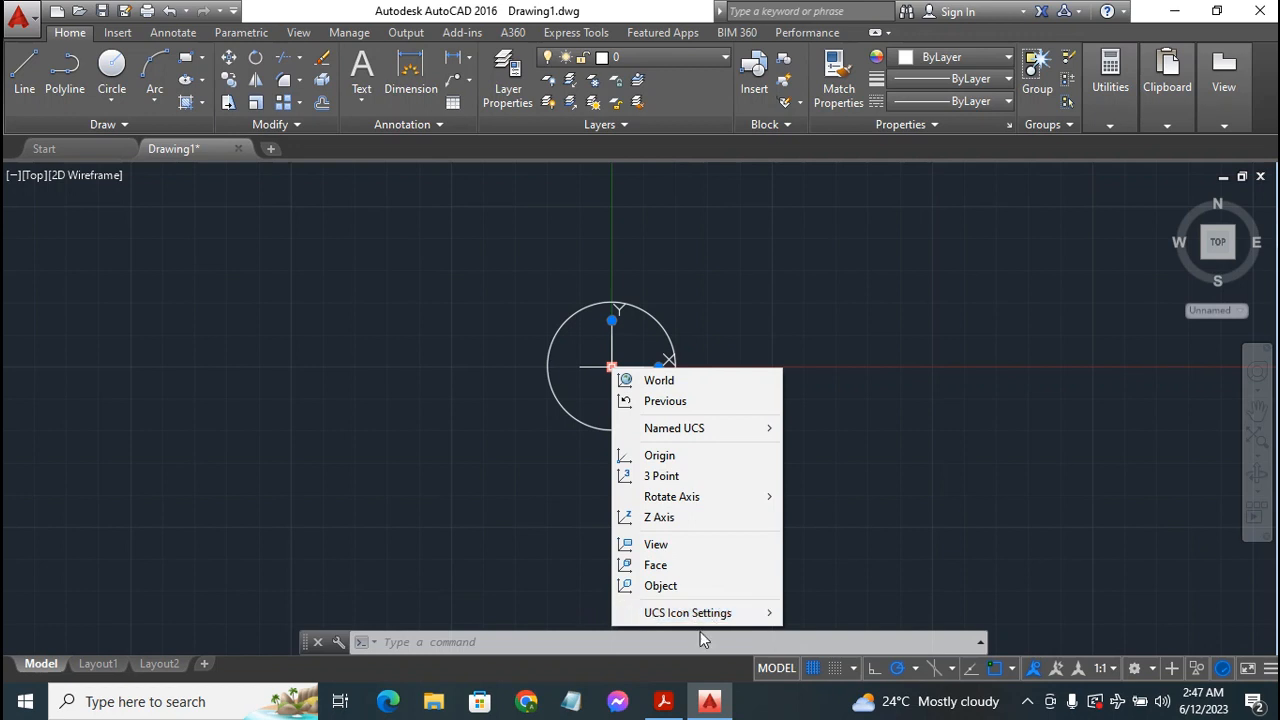
mouse_move(701, 611)
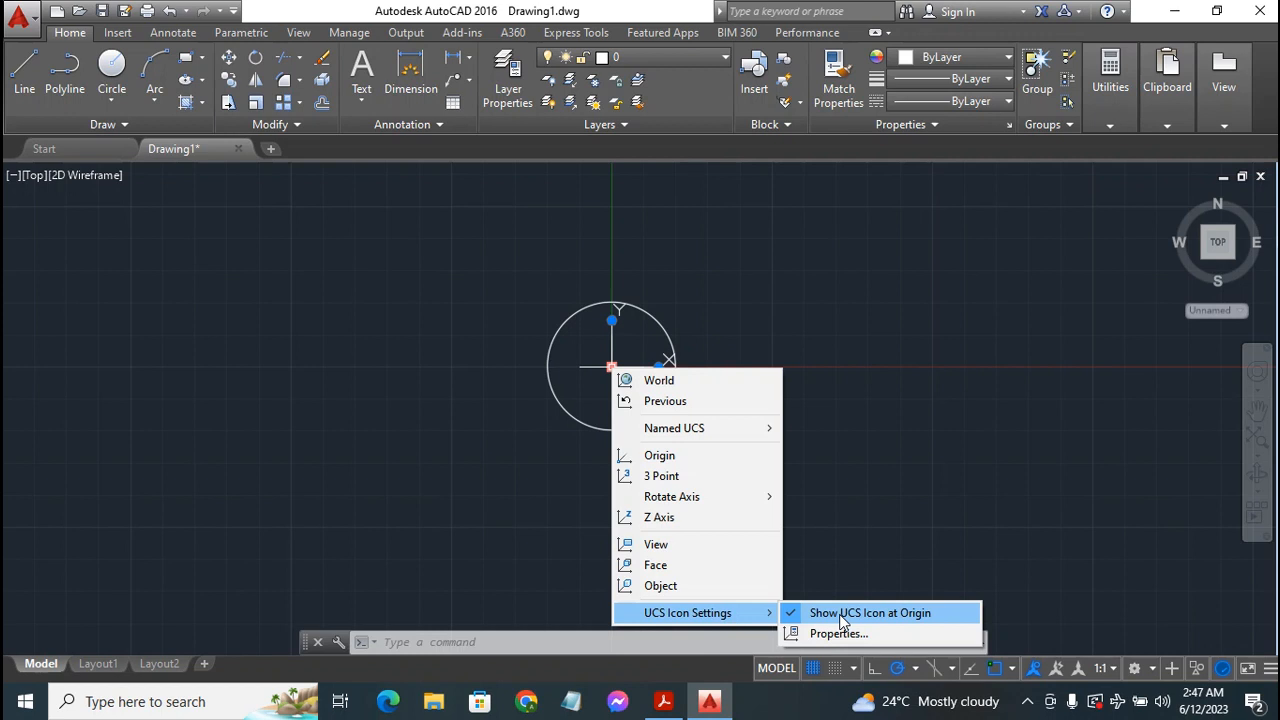
click(805, 614)
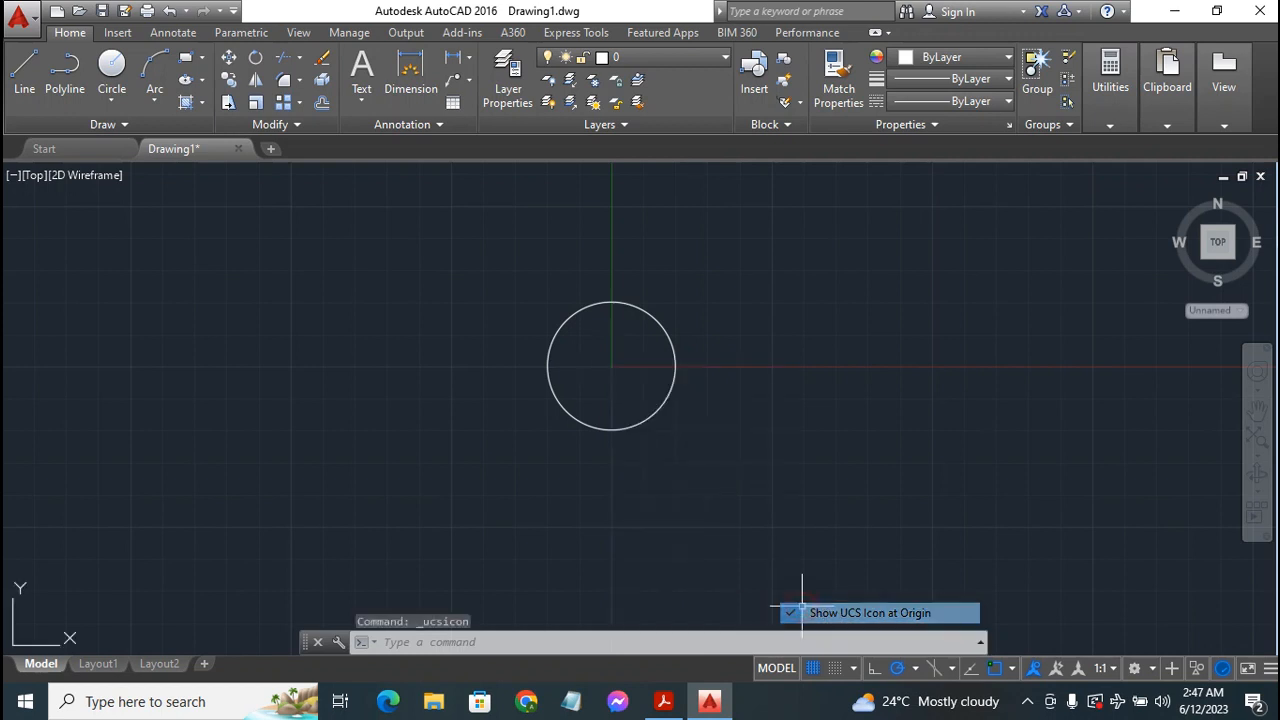
key(Escape)
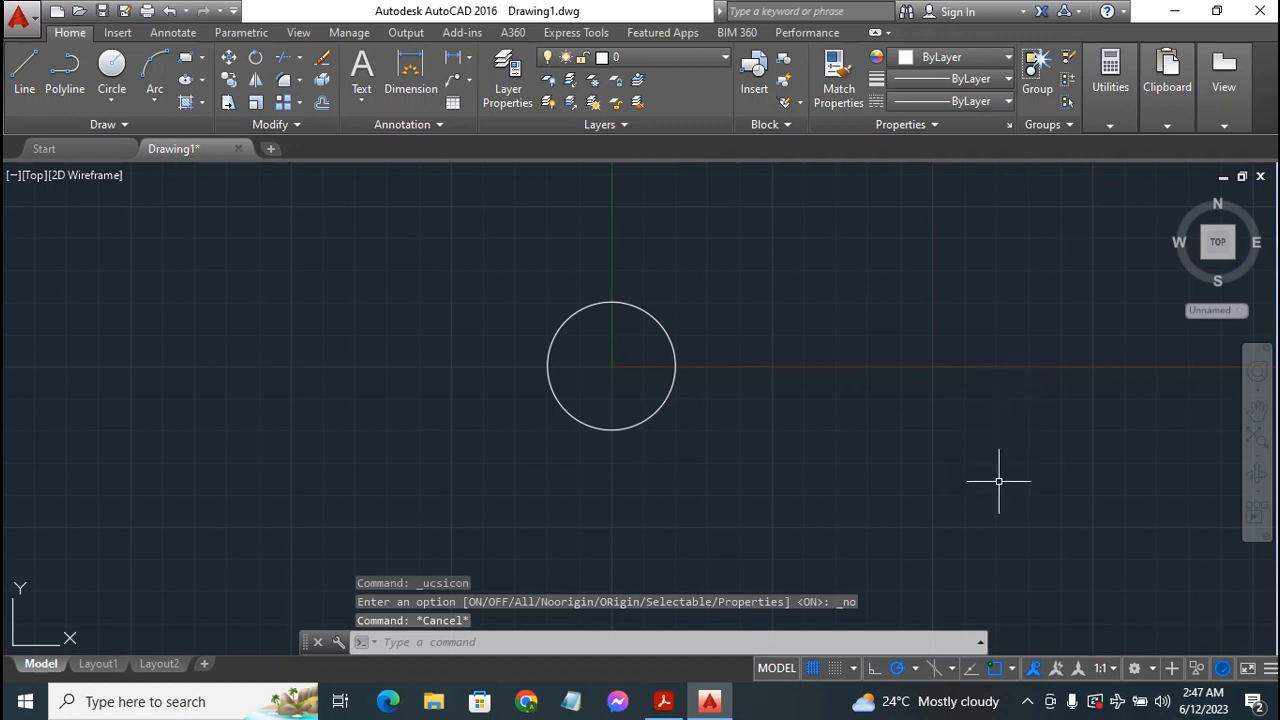
Draw an outer circle of radius 40 concentric with the existing circle
click(1013, 672)
click(1013, 672)
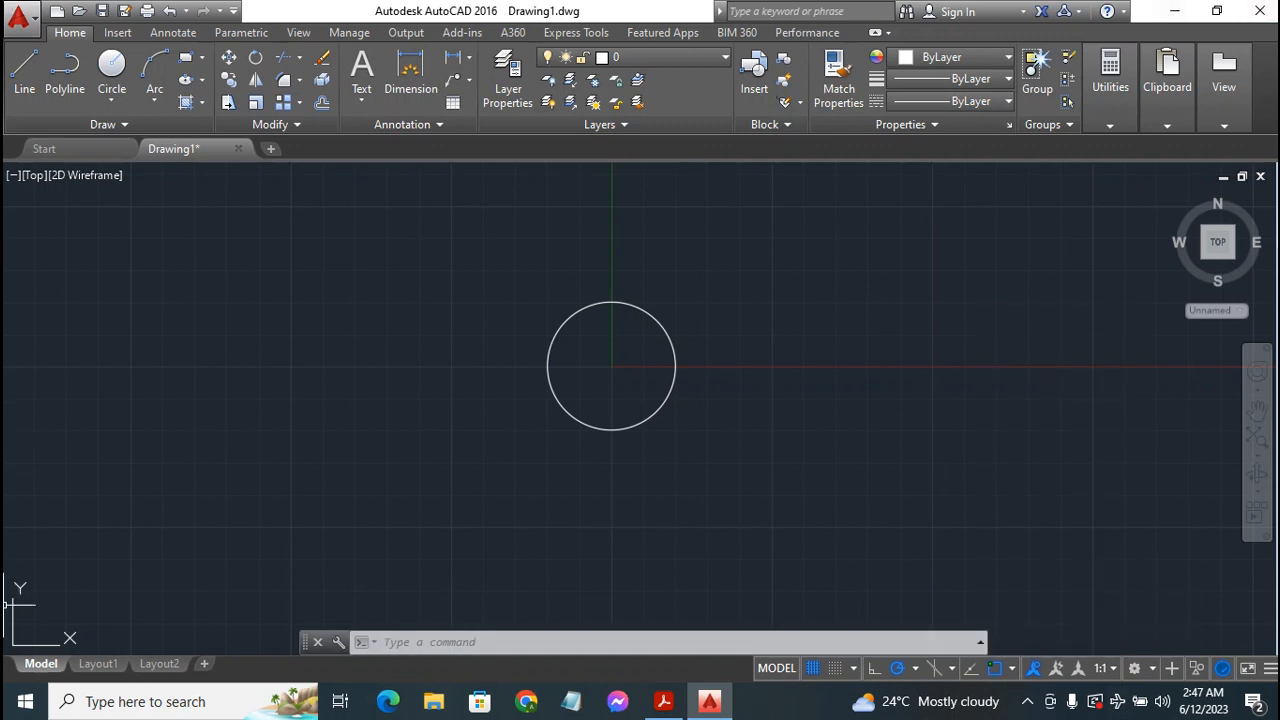
mouse_move(925, 702)
click(113, 66)
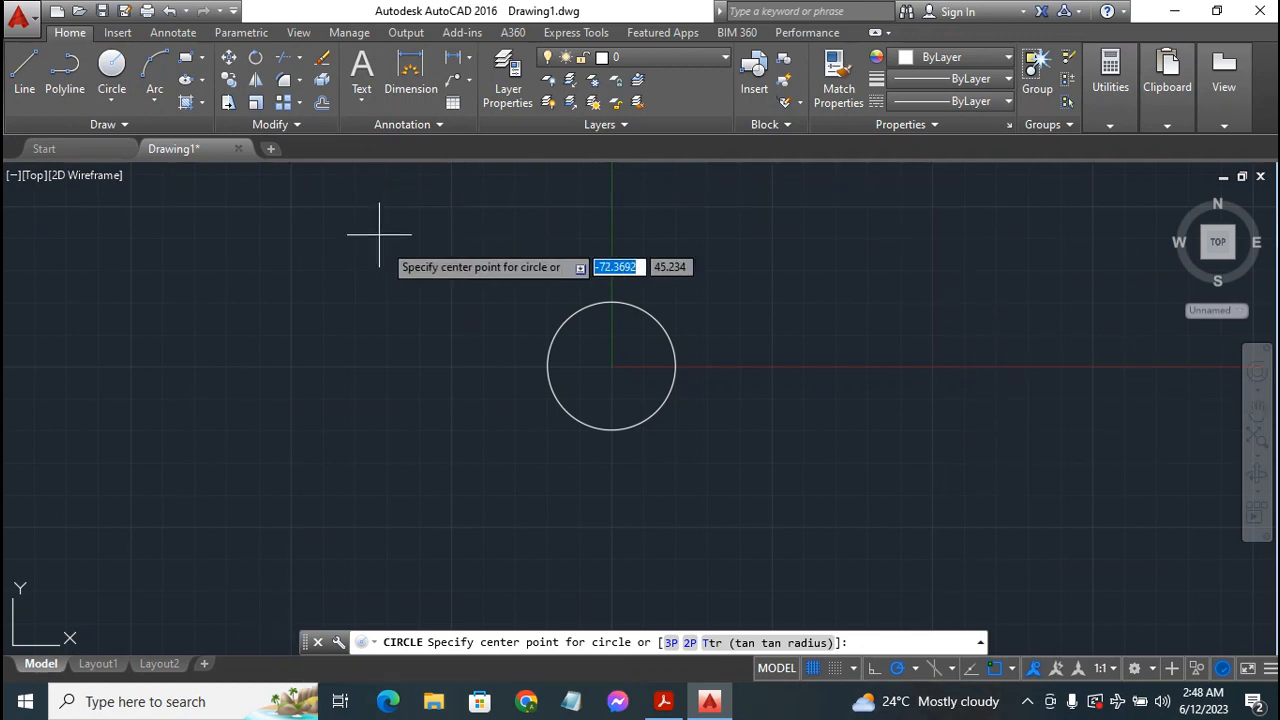
click(611, 366)
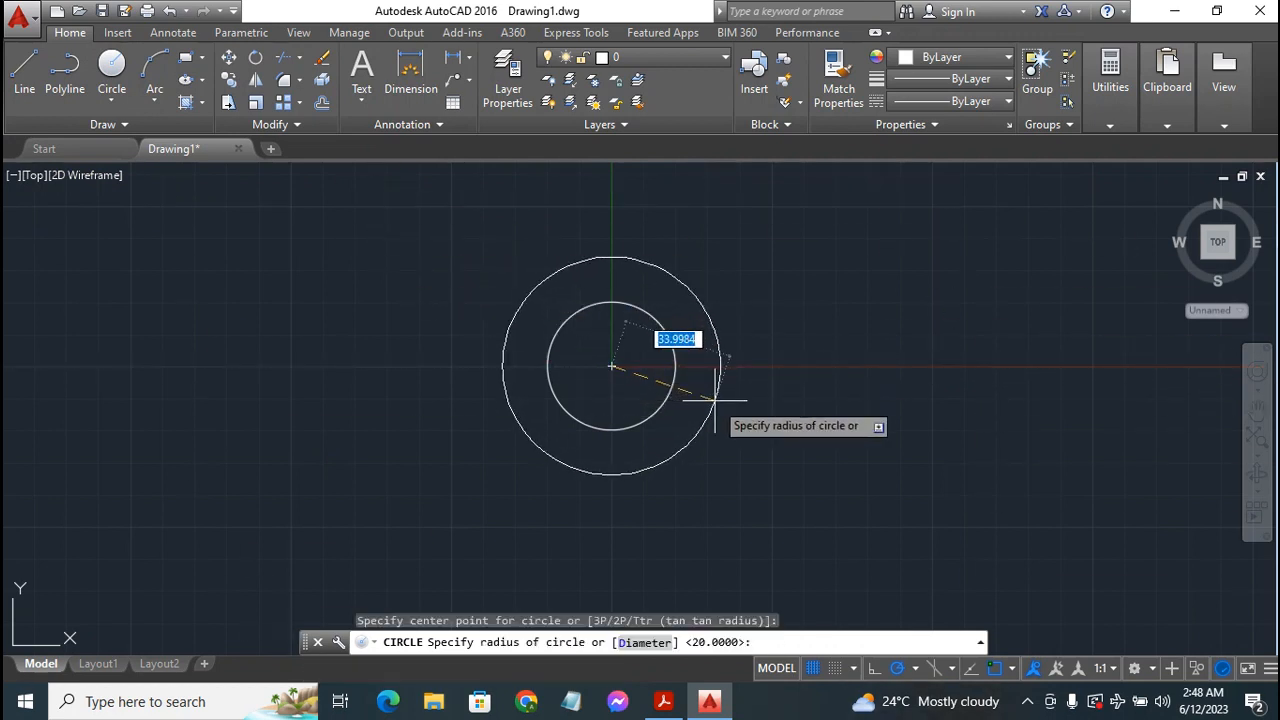
text(40)
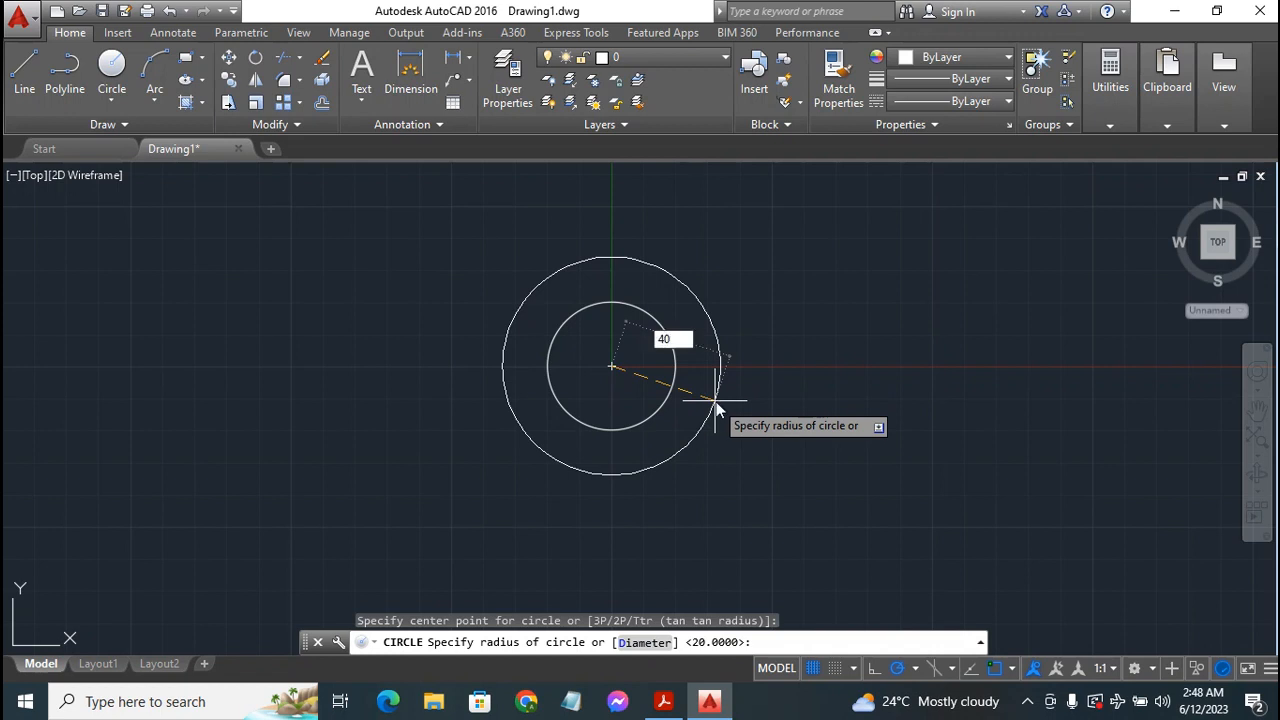
key(Return)
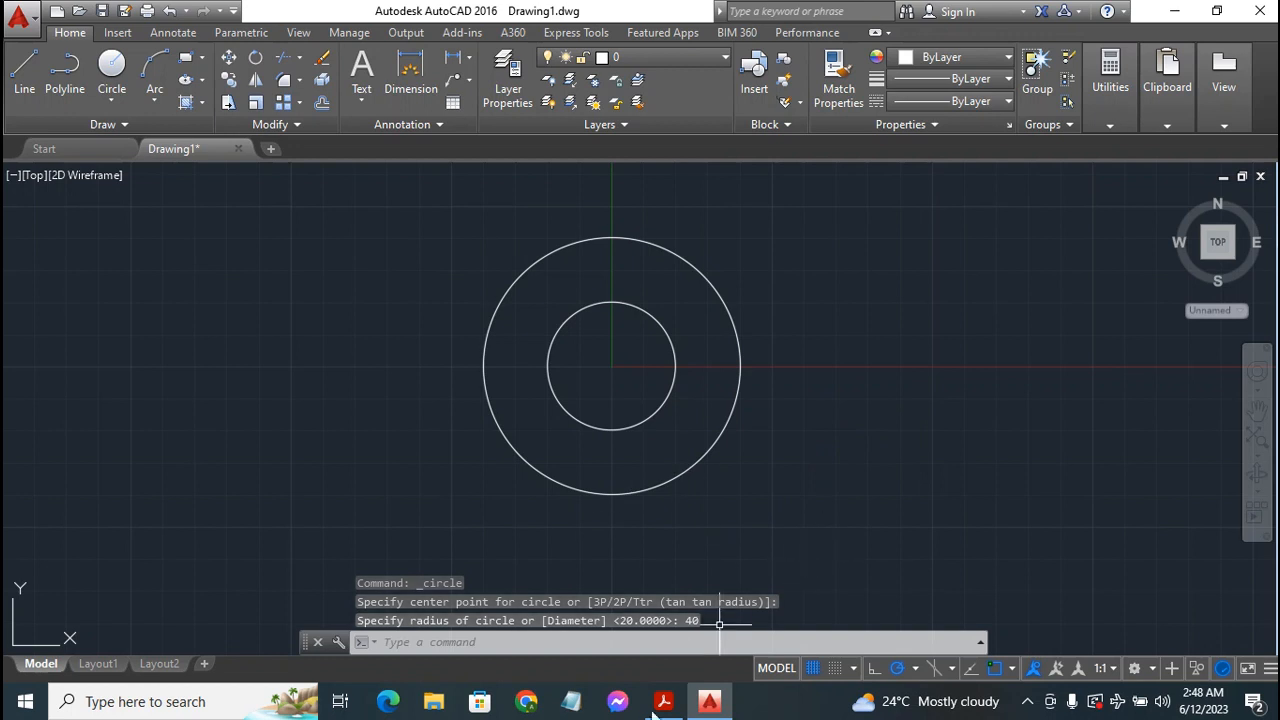
mouse_move(661, 706)
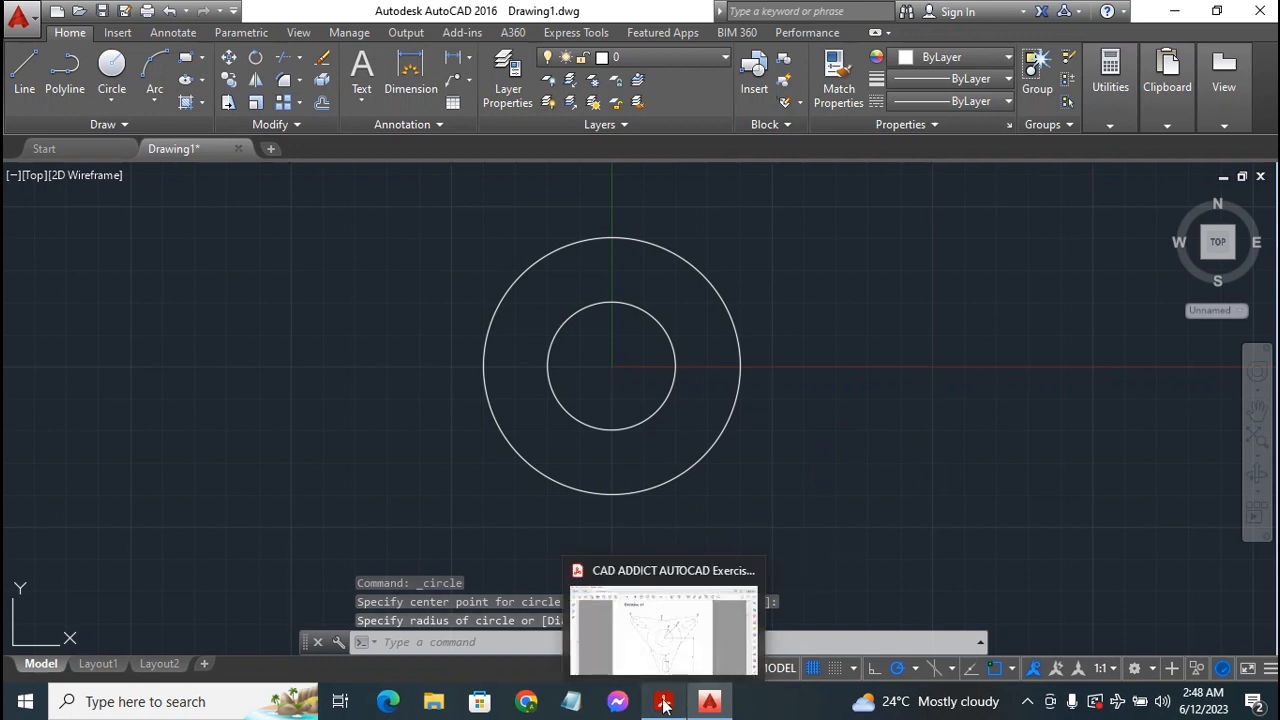
Check the Exercise 13 drawing in Acrobat Reader and, back in AutoCAD, make Construct 1 the current layer
click(665, 706)
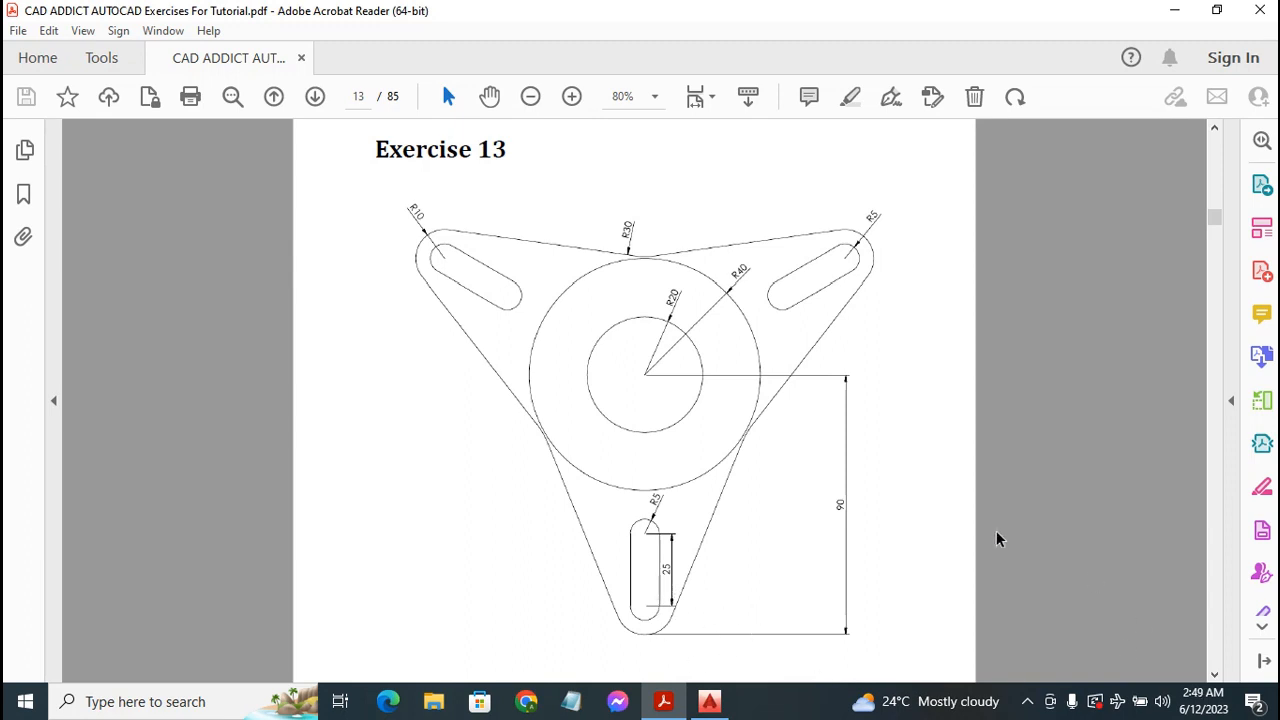
click(709, 701)
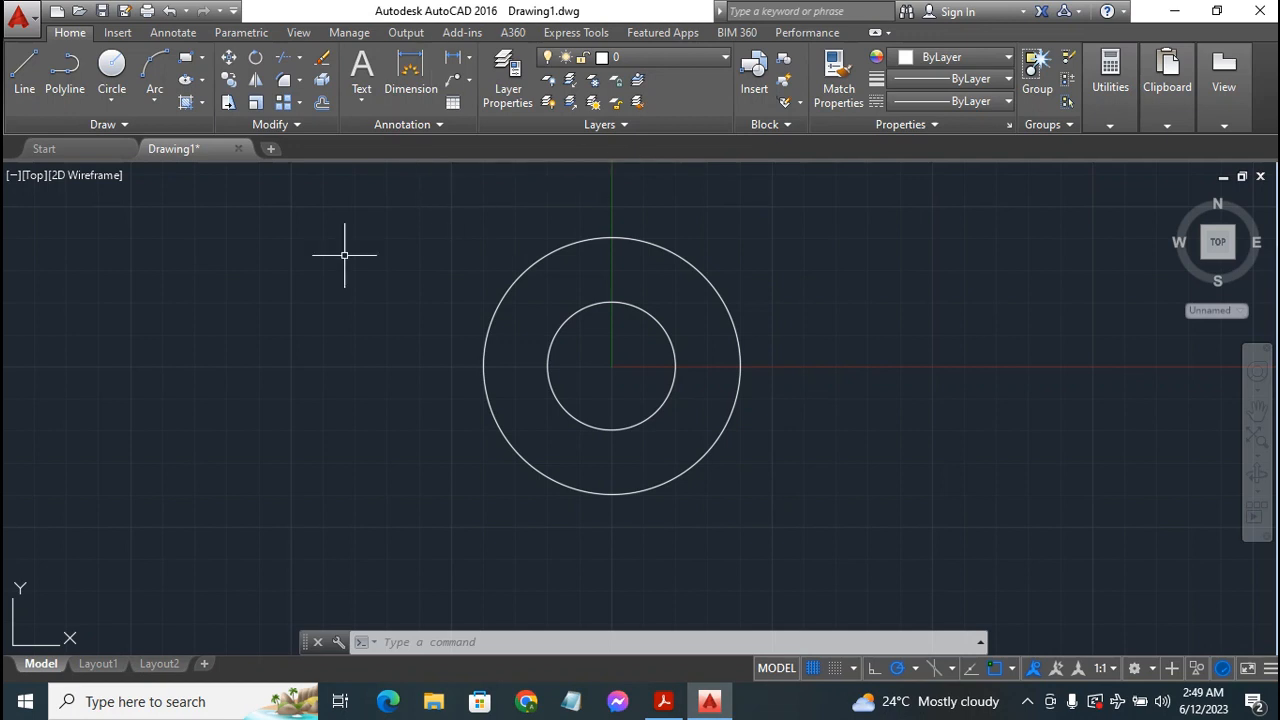
click(673, 55)
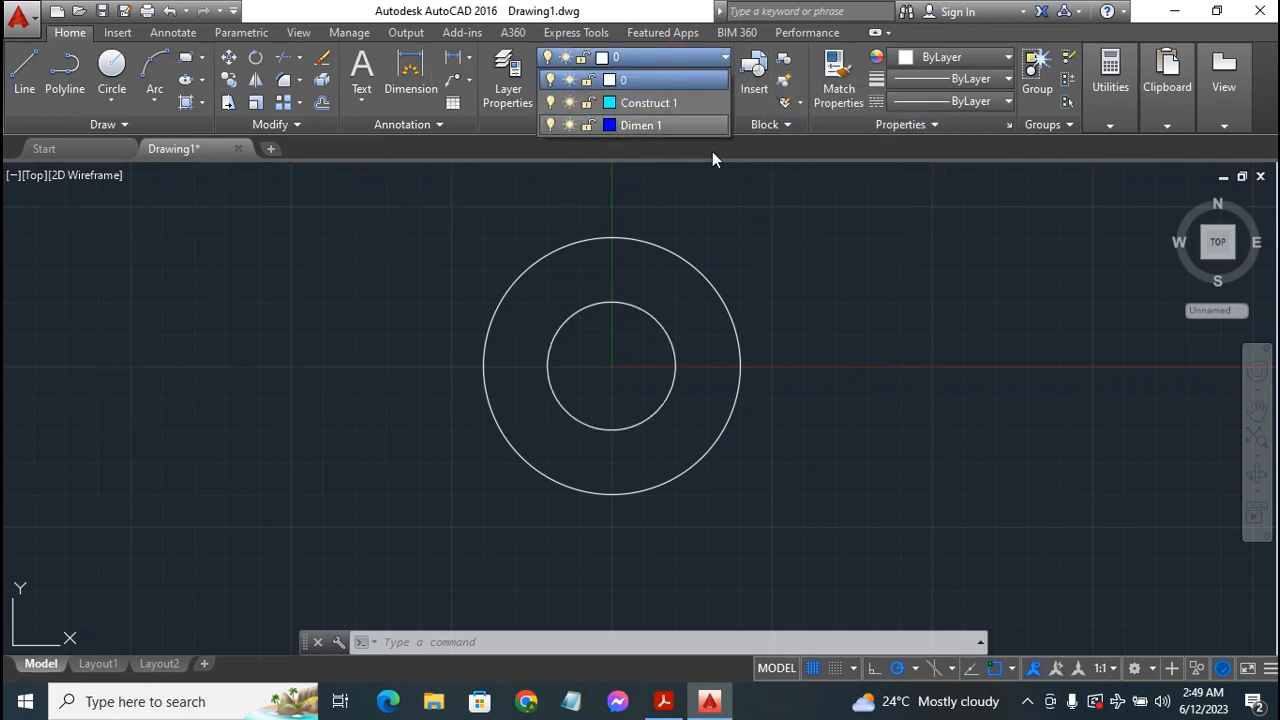
click(657, 100)
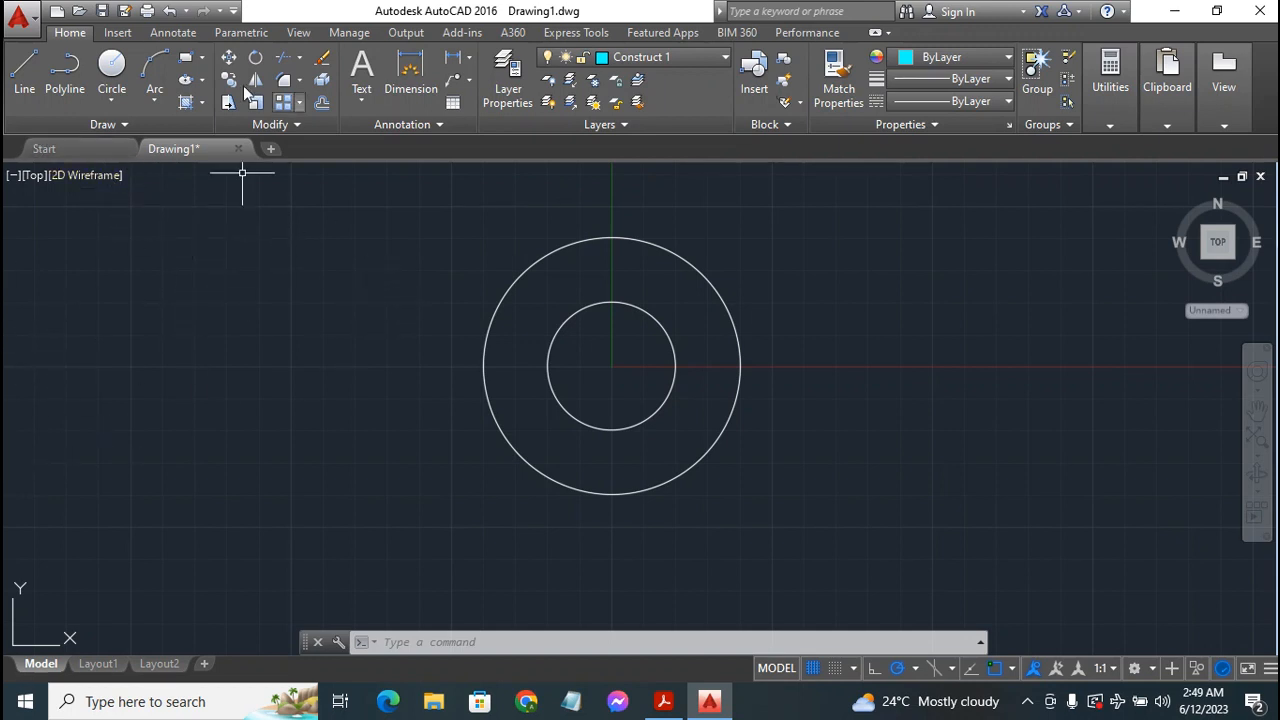
Draw a horizontal construction line through the circles' common centre, enabling the Intersection object snap along the way
click(98, 124)
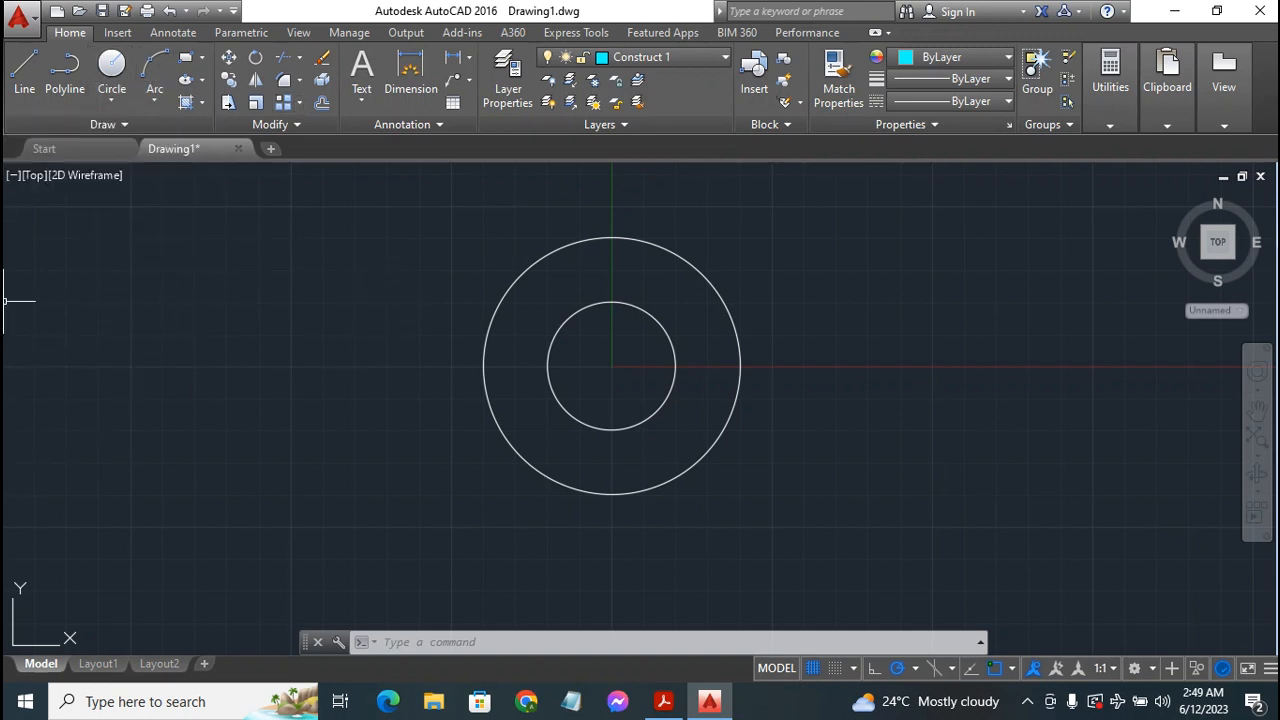
click(138, 126)
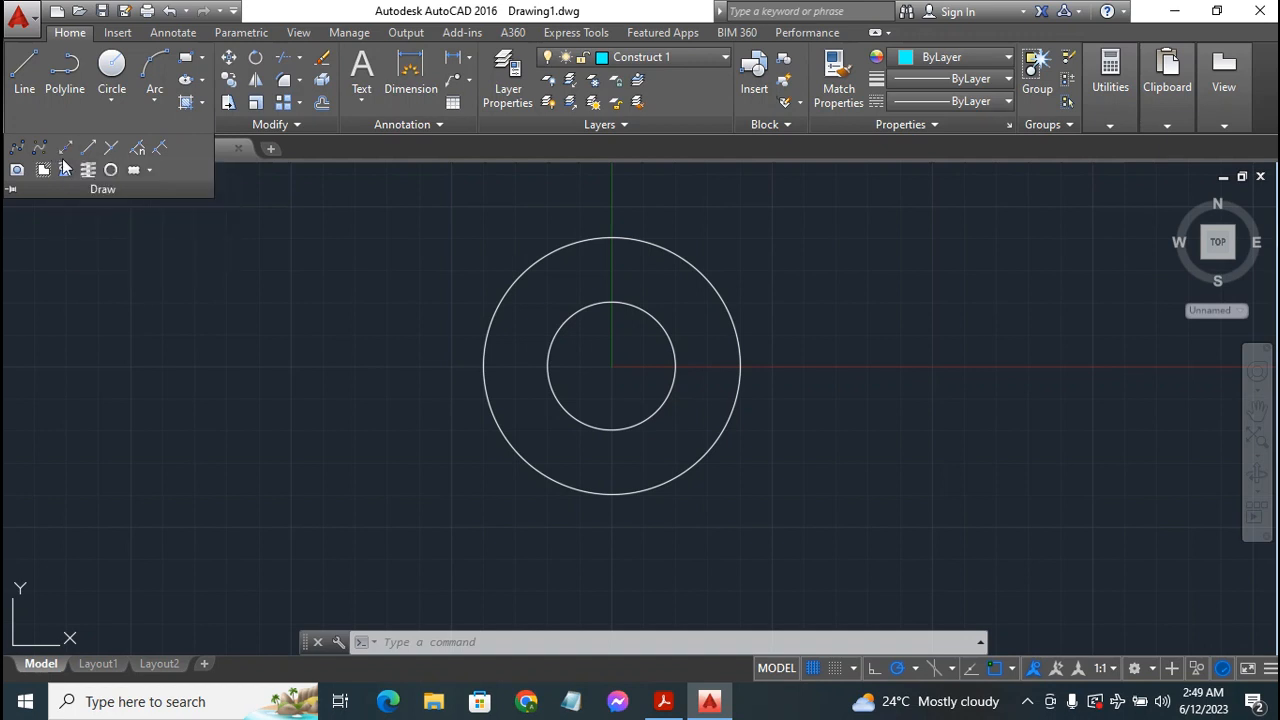
click(65, 147)
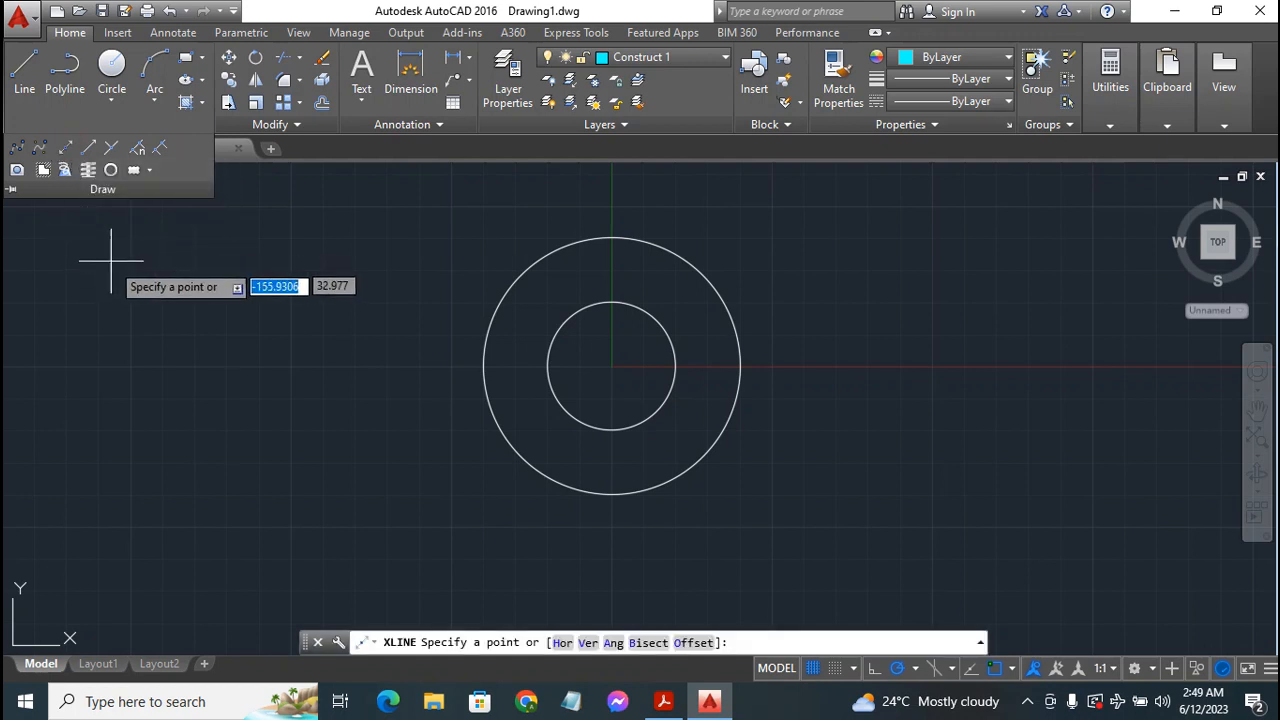
text(h)
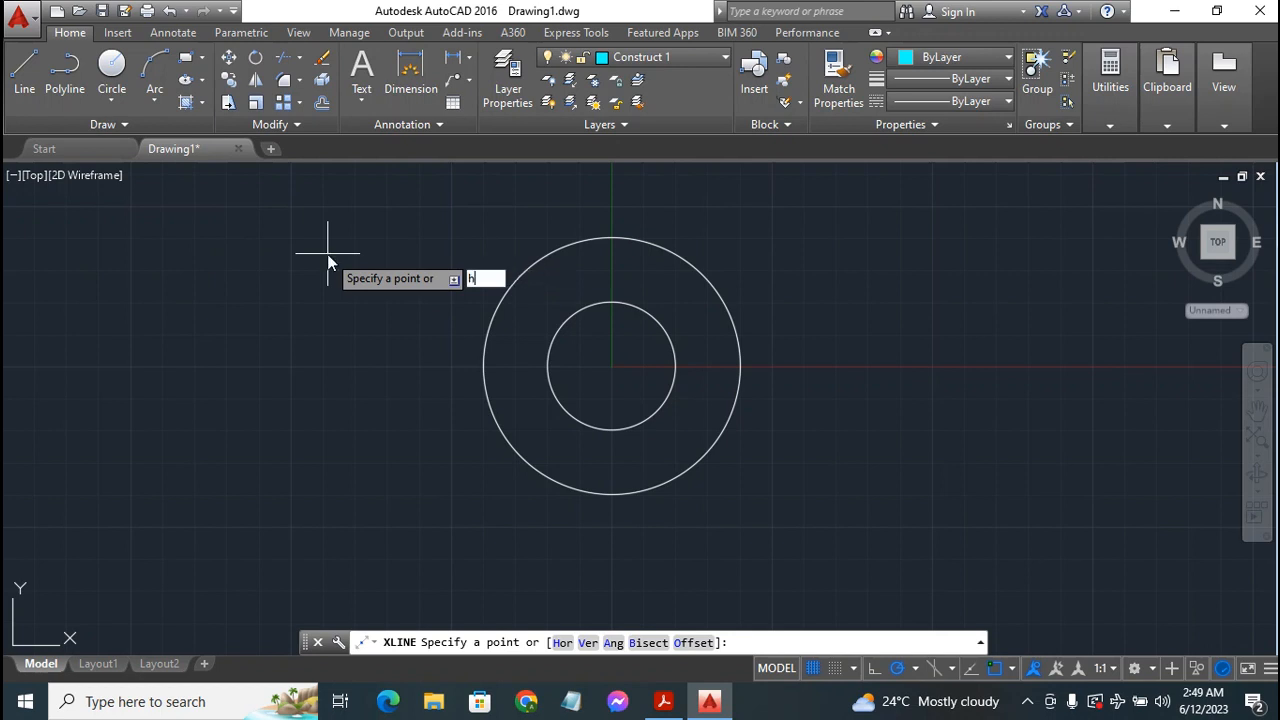
key(Return)
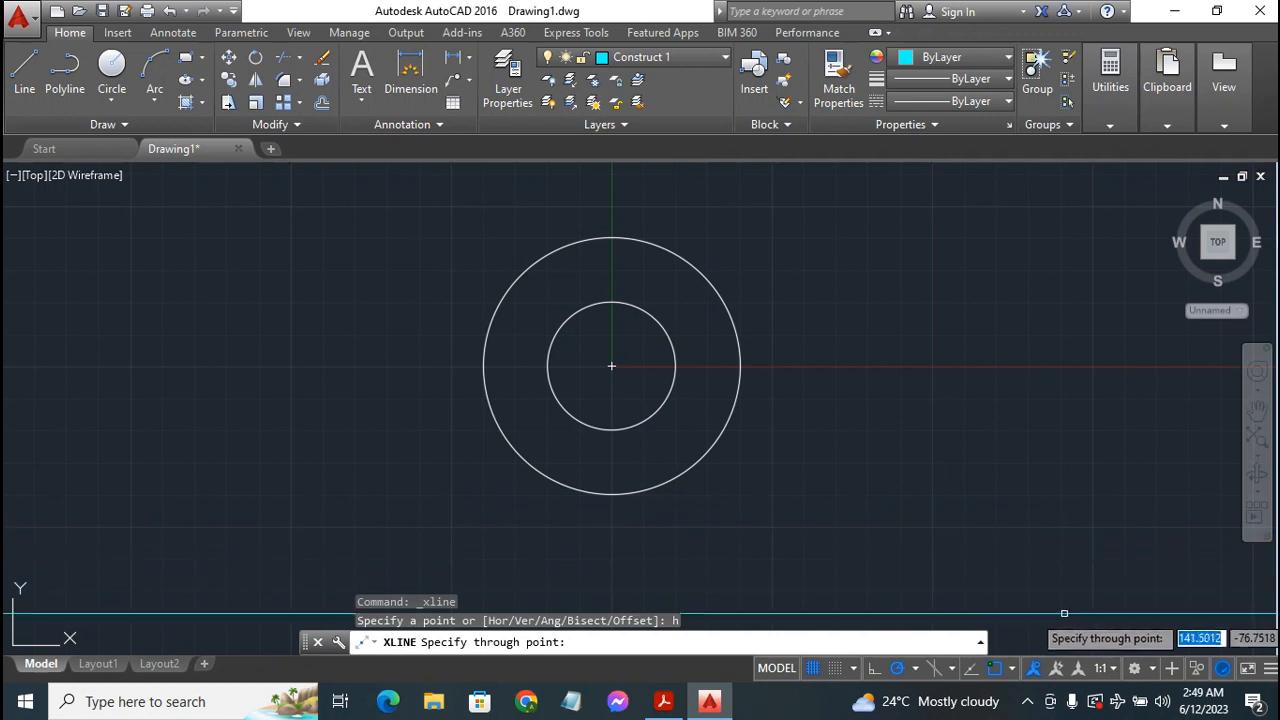
click(1014, 670)
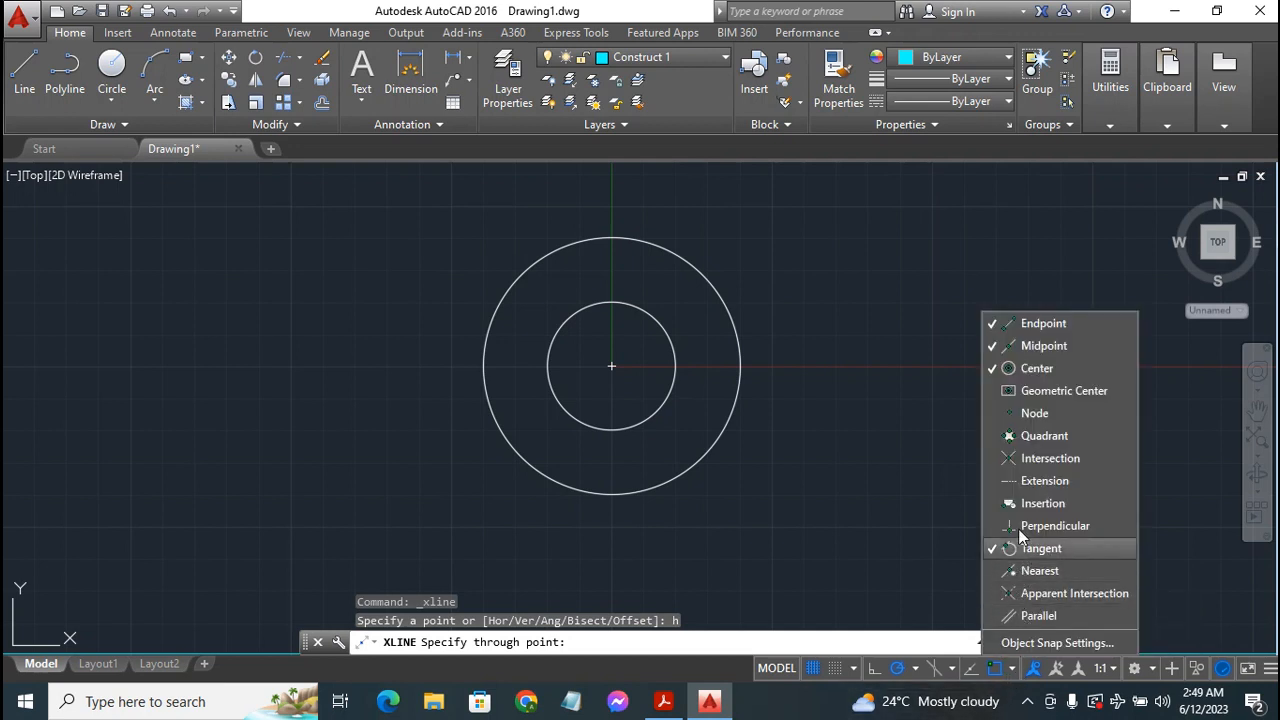
click(1061, 468)
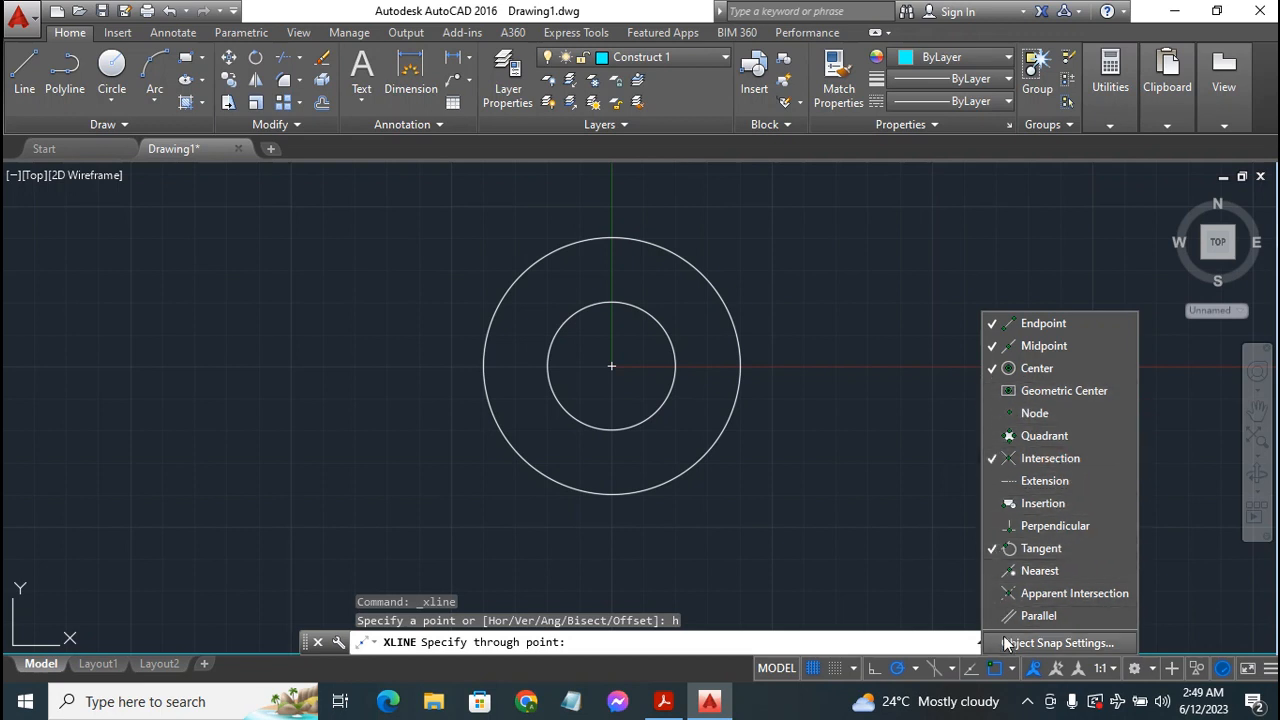
click(1013, 670)
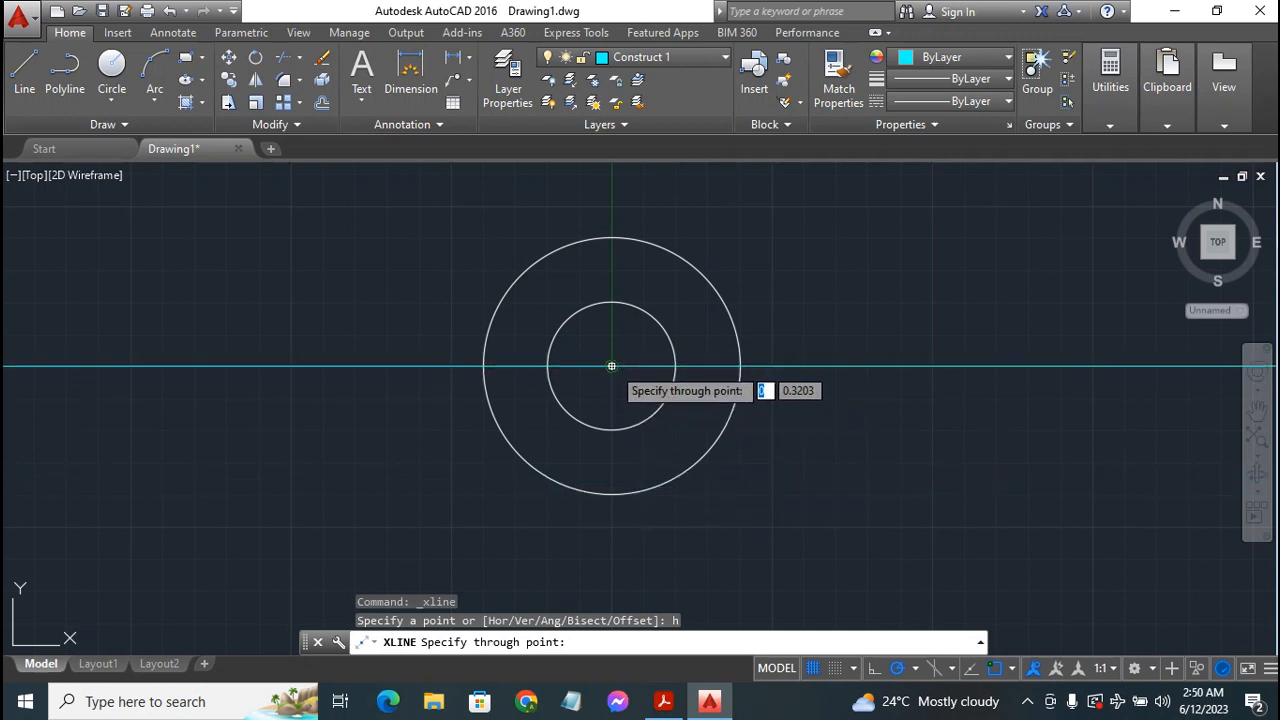
click(611, 366)
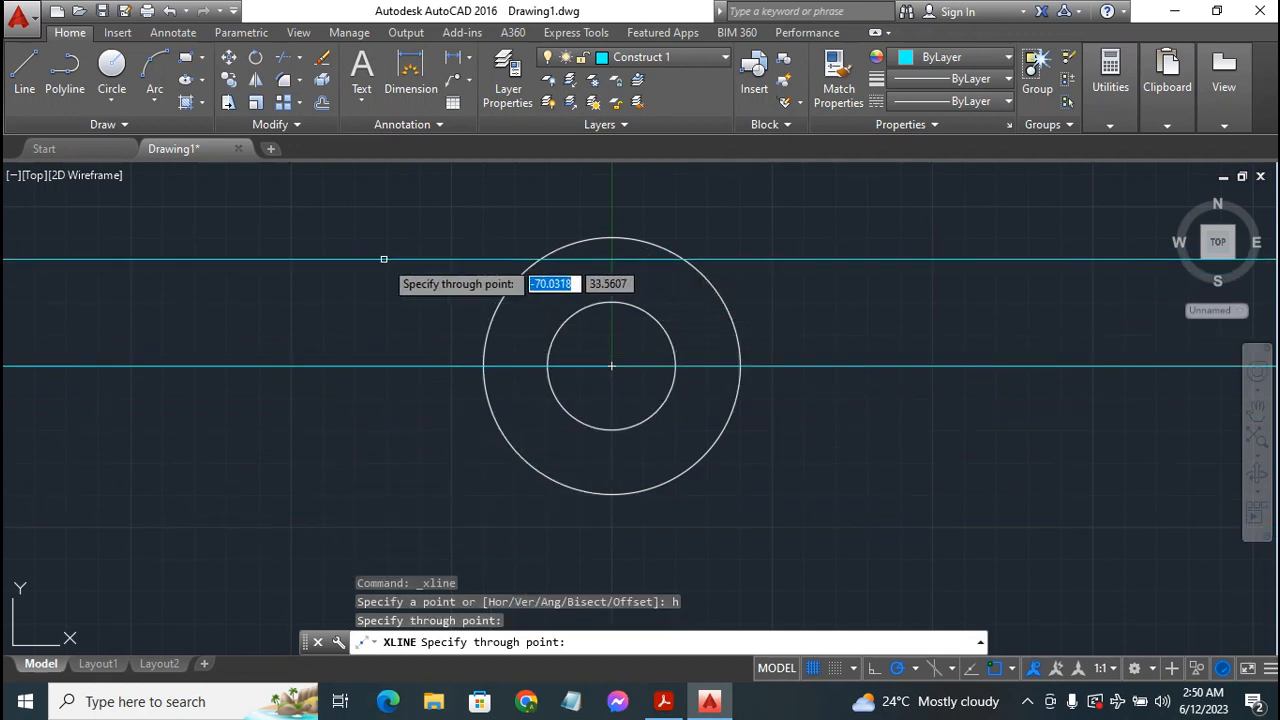
key(Escape)
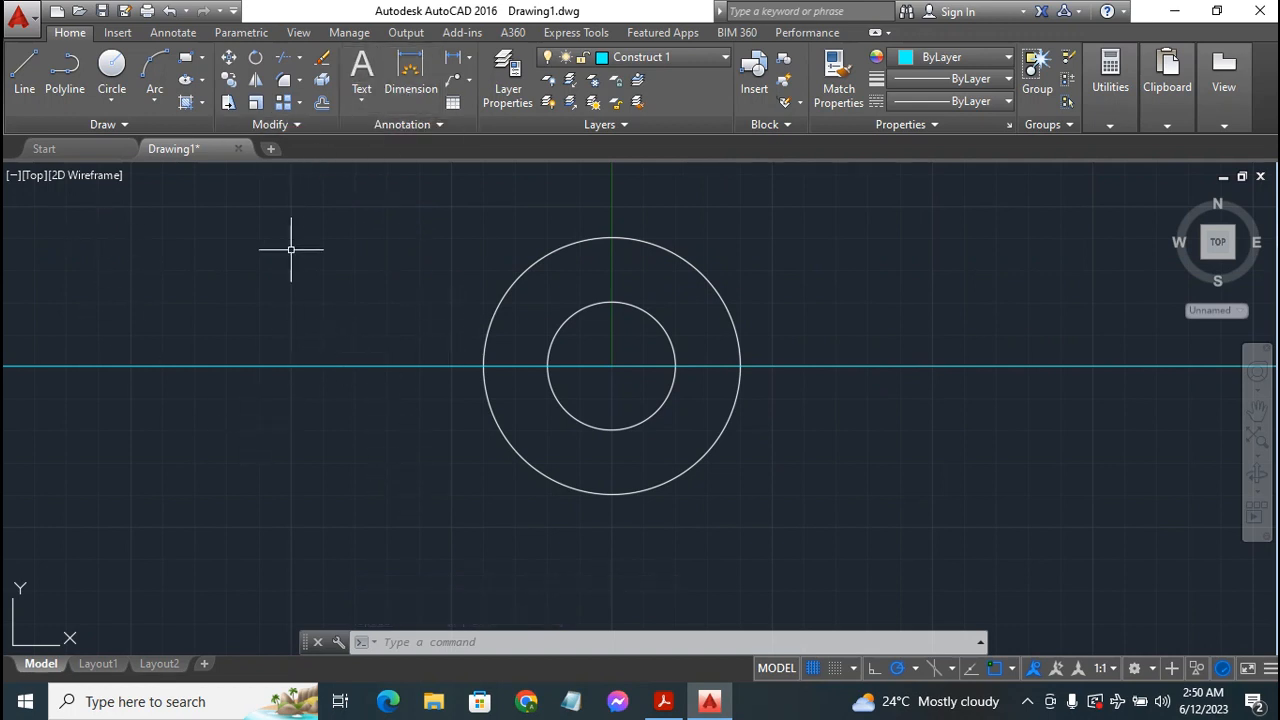
Offset the horizontal construction line 90 downward, below the circles
click(321, 104)
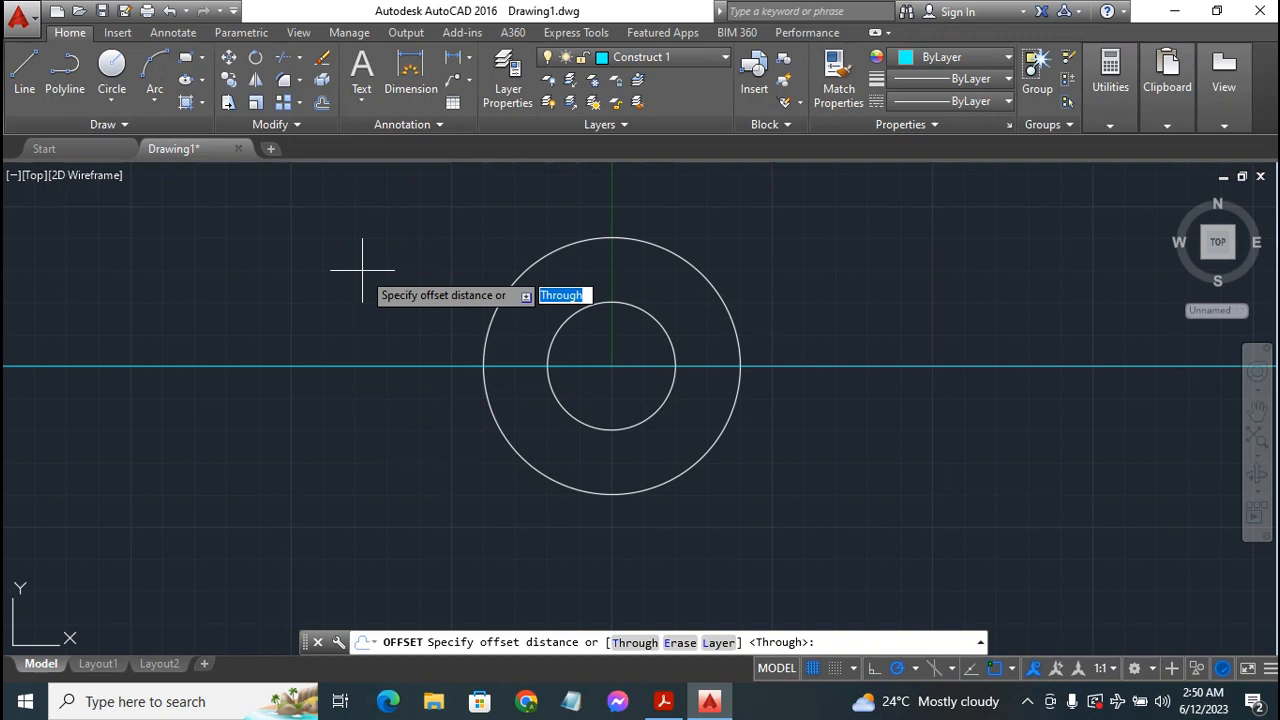
text(90)
key(Return)
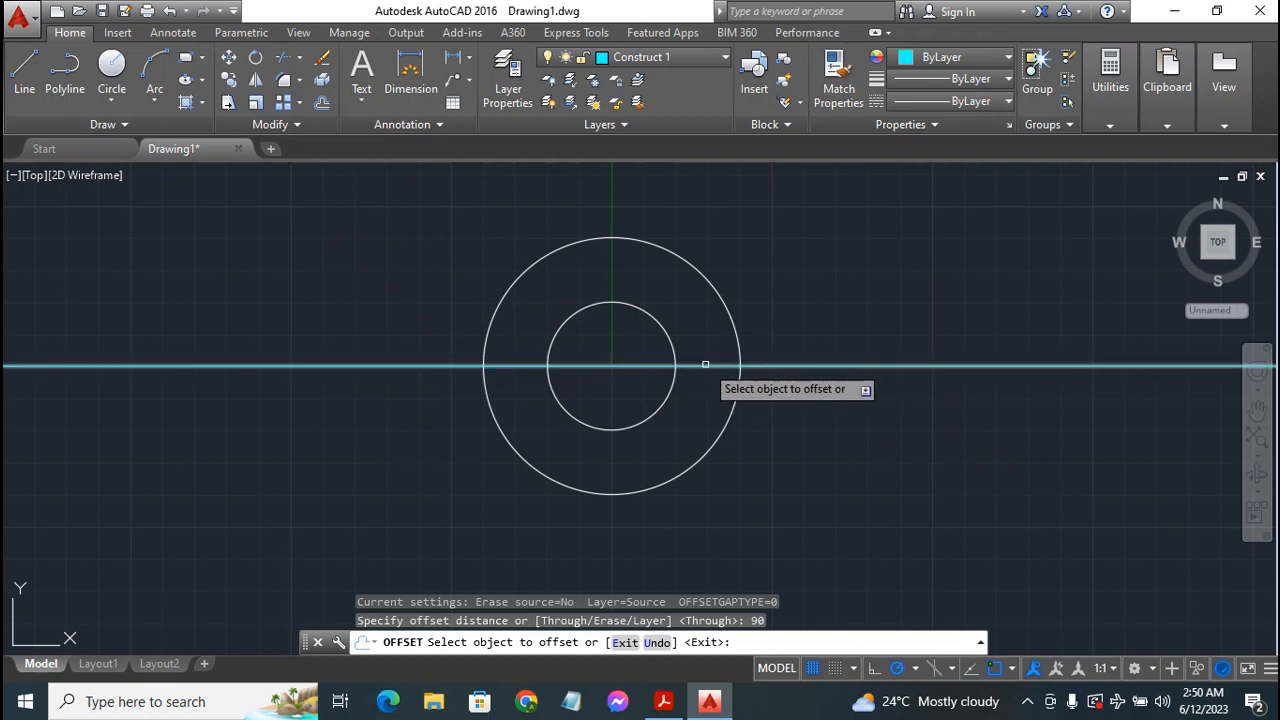
click(802, 367)
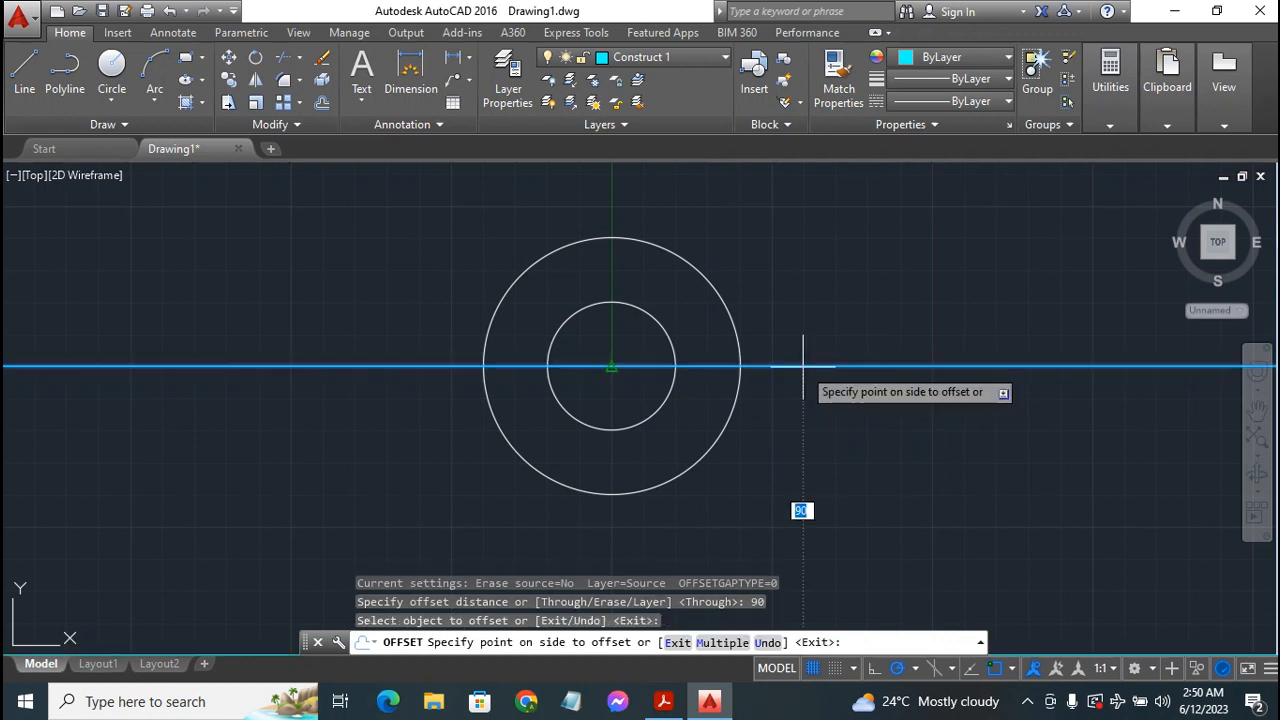
click(881, 554)
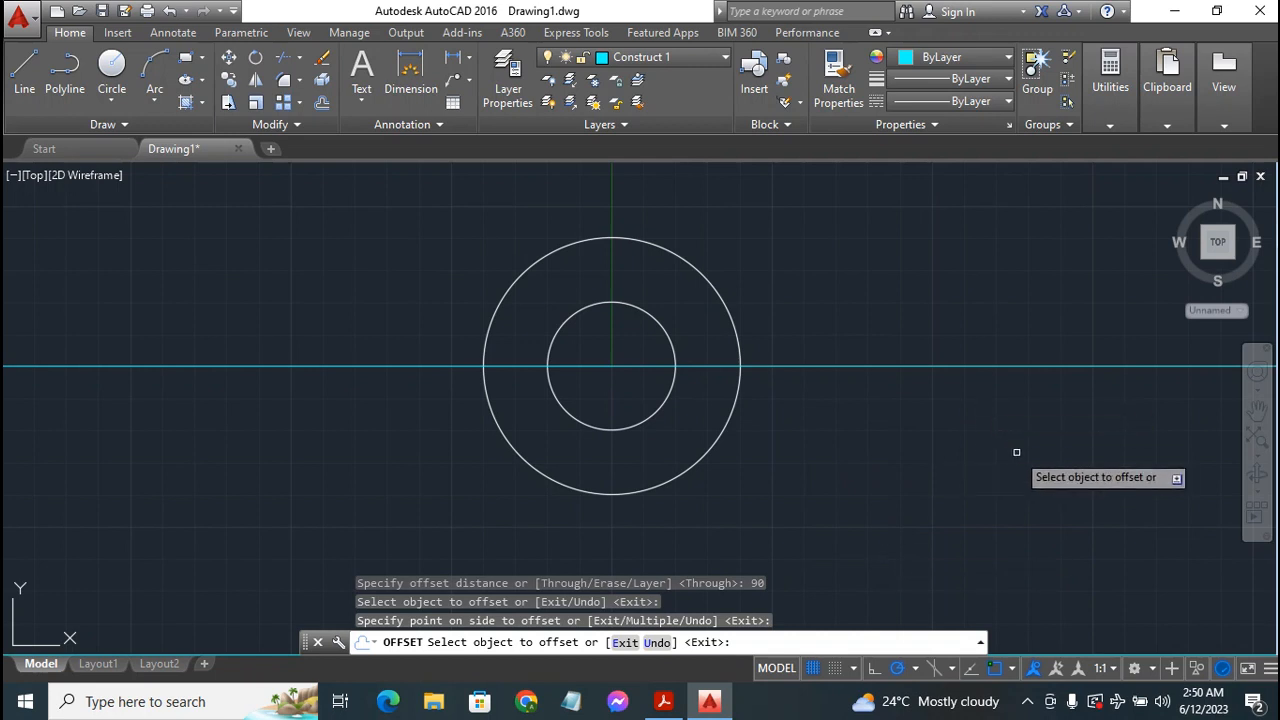
scroll(880, 411, down, 2)
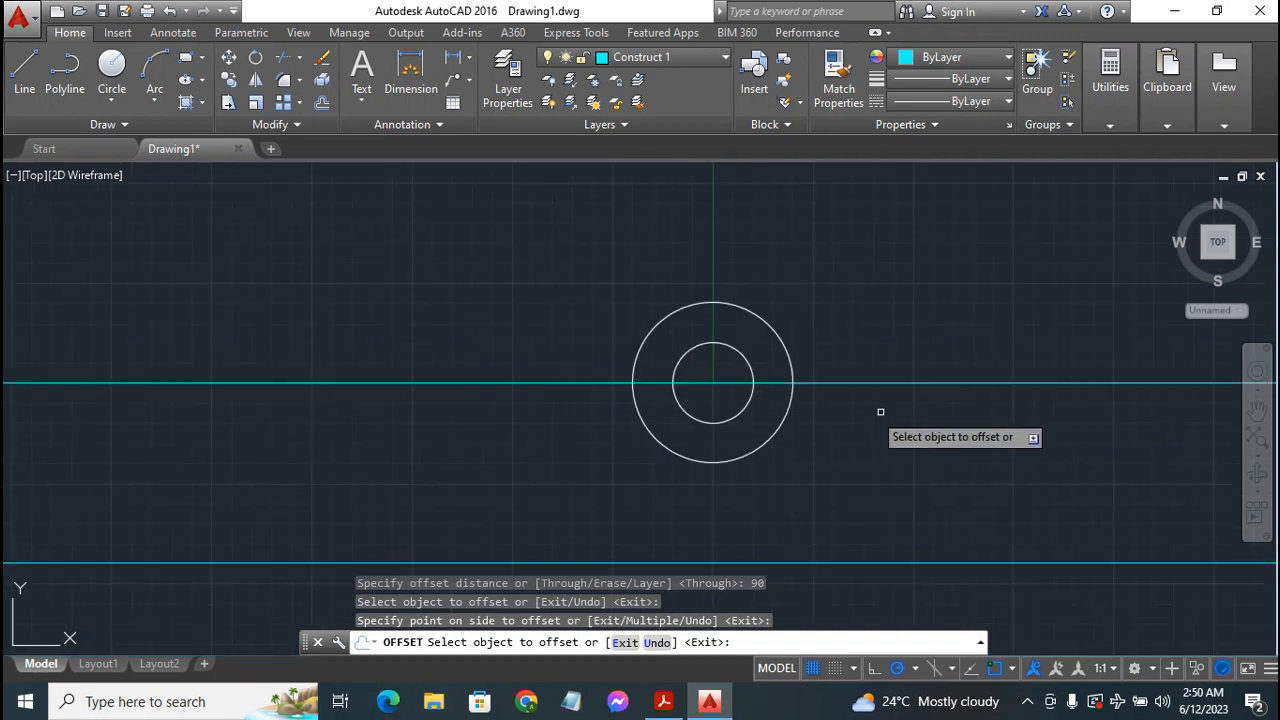
click(1258, 407)
mouse_move(851, 451)
mouse_down()
mouse_move(700, 369)
mouse_move(783, 408)
mouse_up()
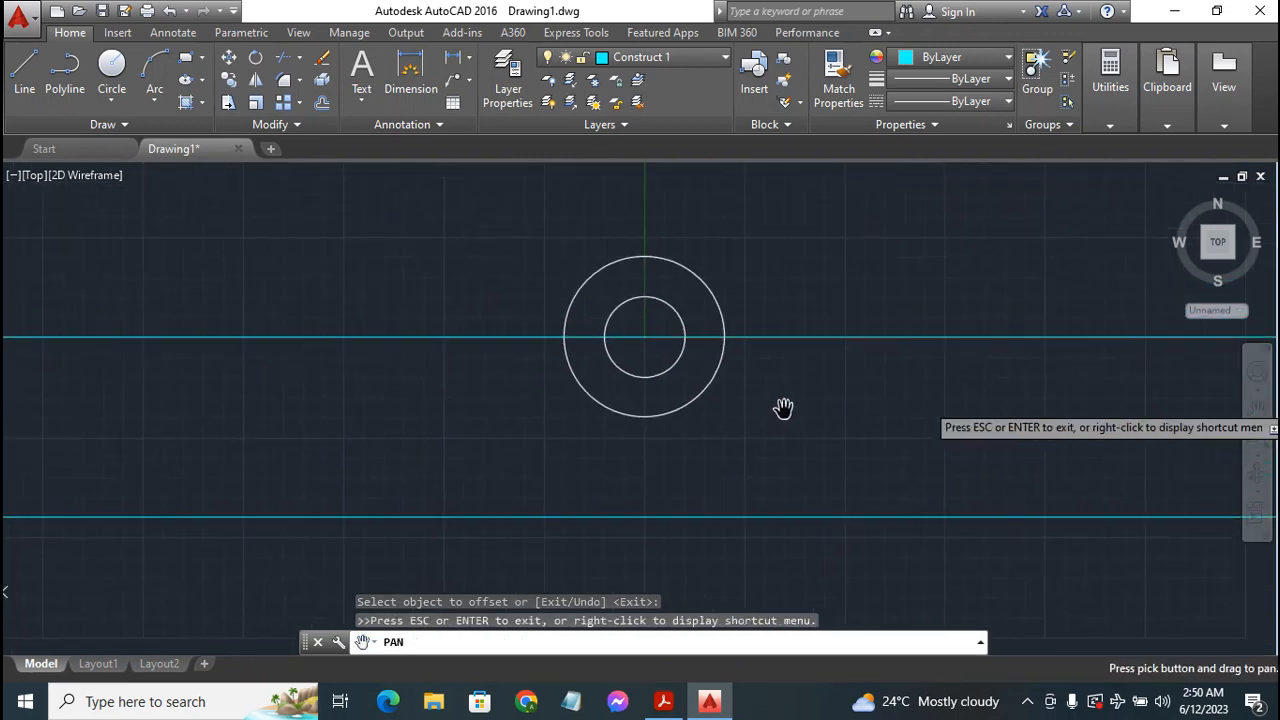
key(Escape)
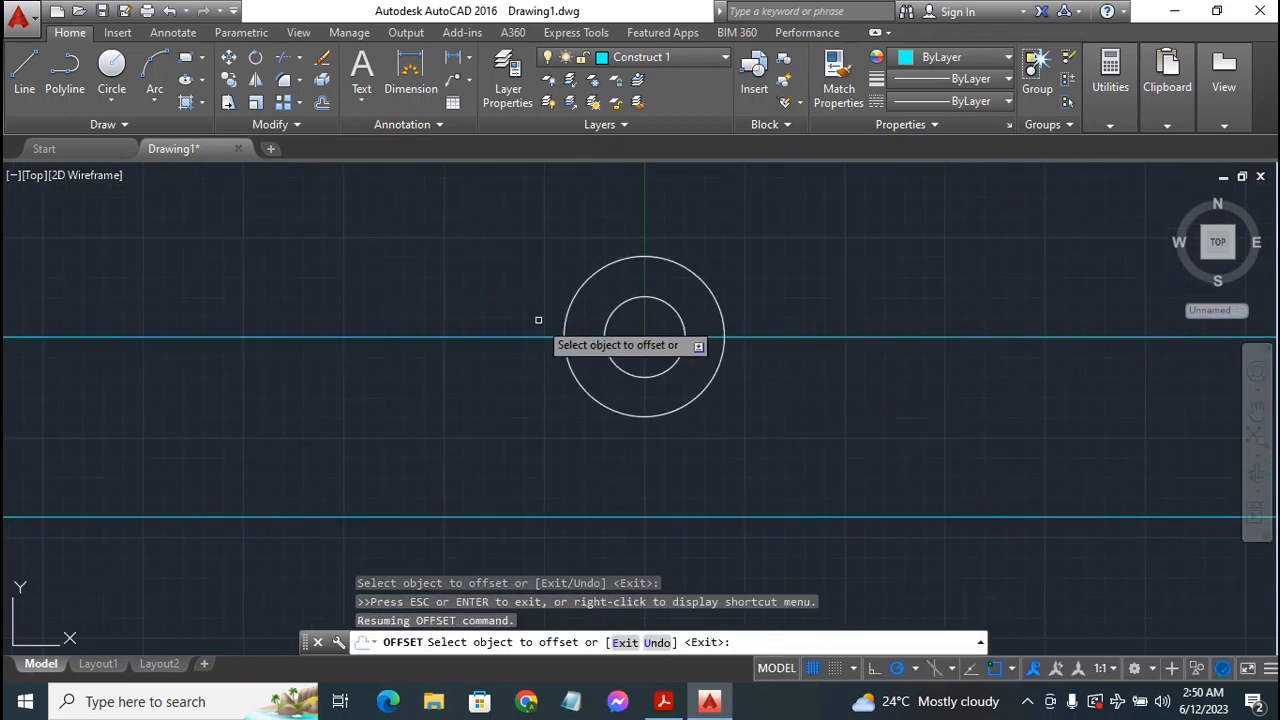
Consult the Exercise 13 drawing in Acrobat Reader and, back in AutoCAD, draw a vertical construction line through the circles' centre
click(663, 701)
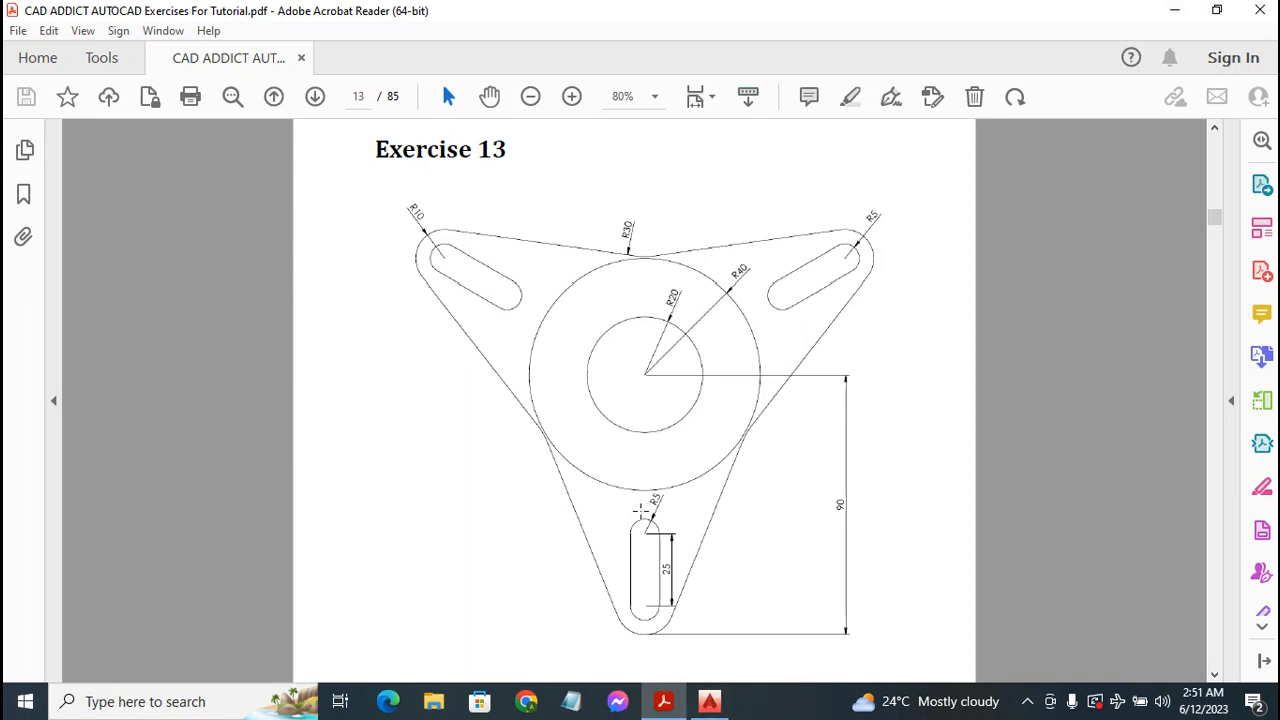
click(722, 703)
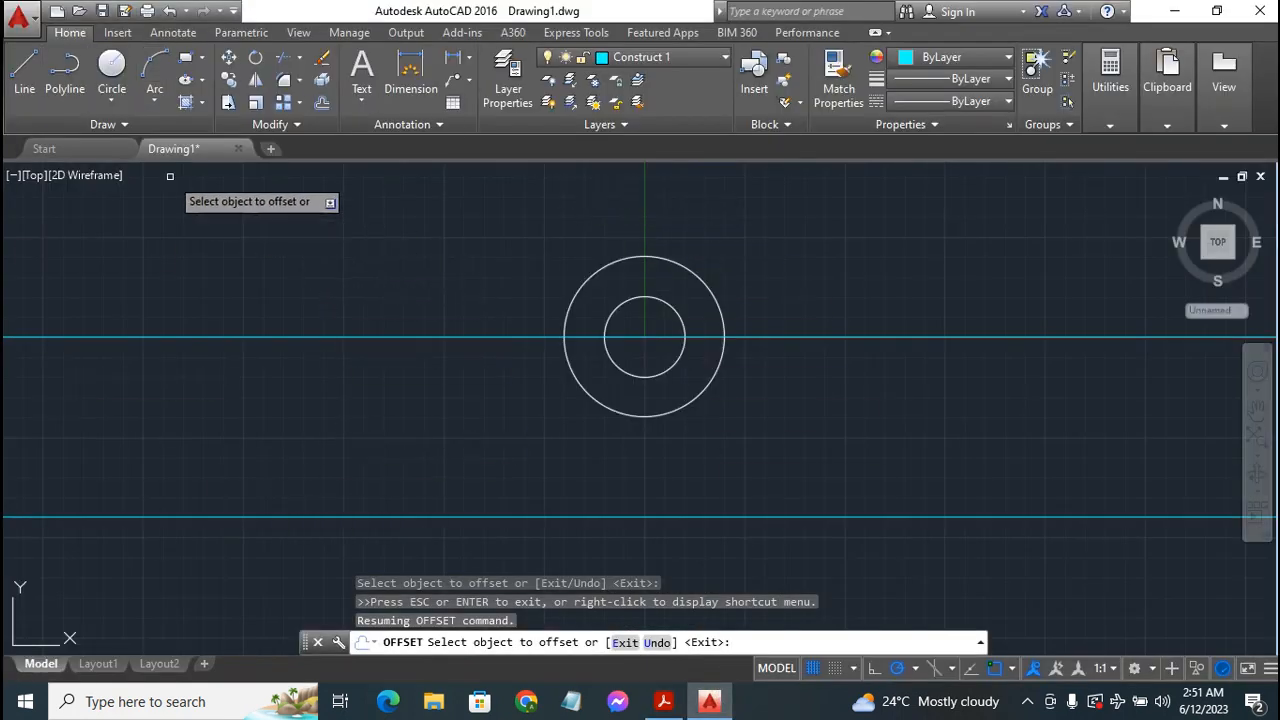
click(106, 125)
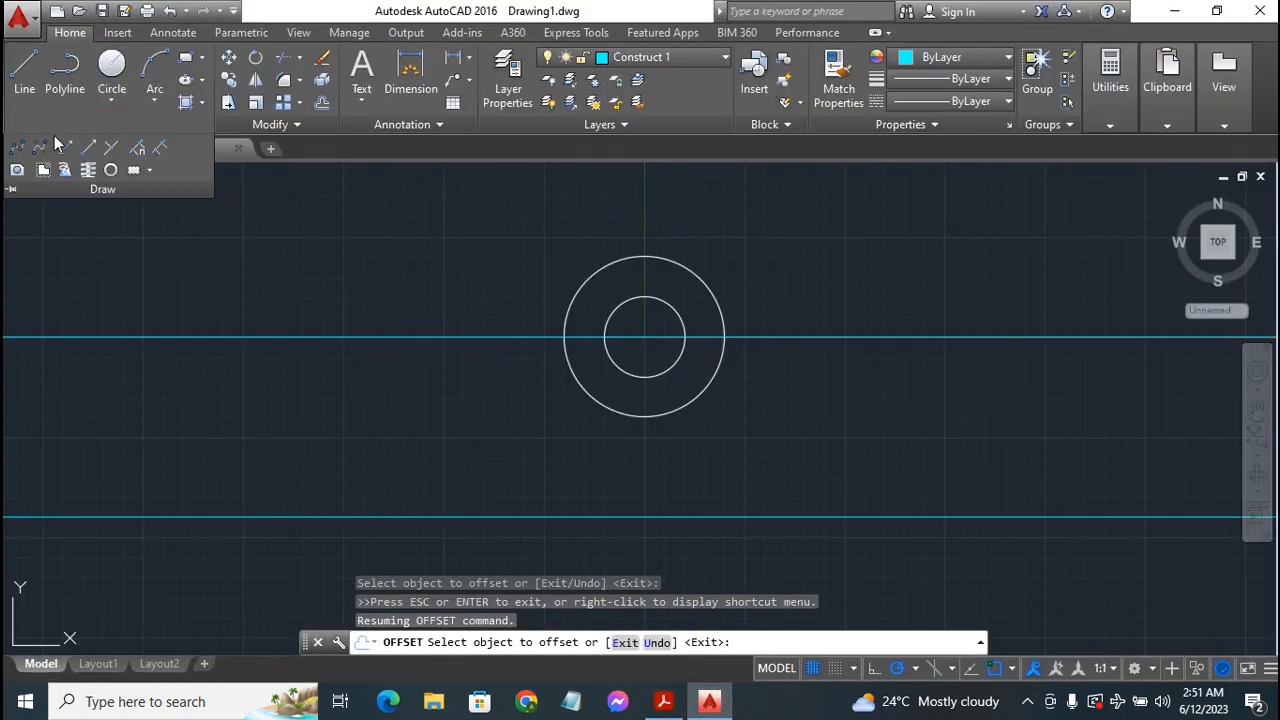
click(64, 148)
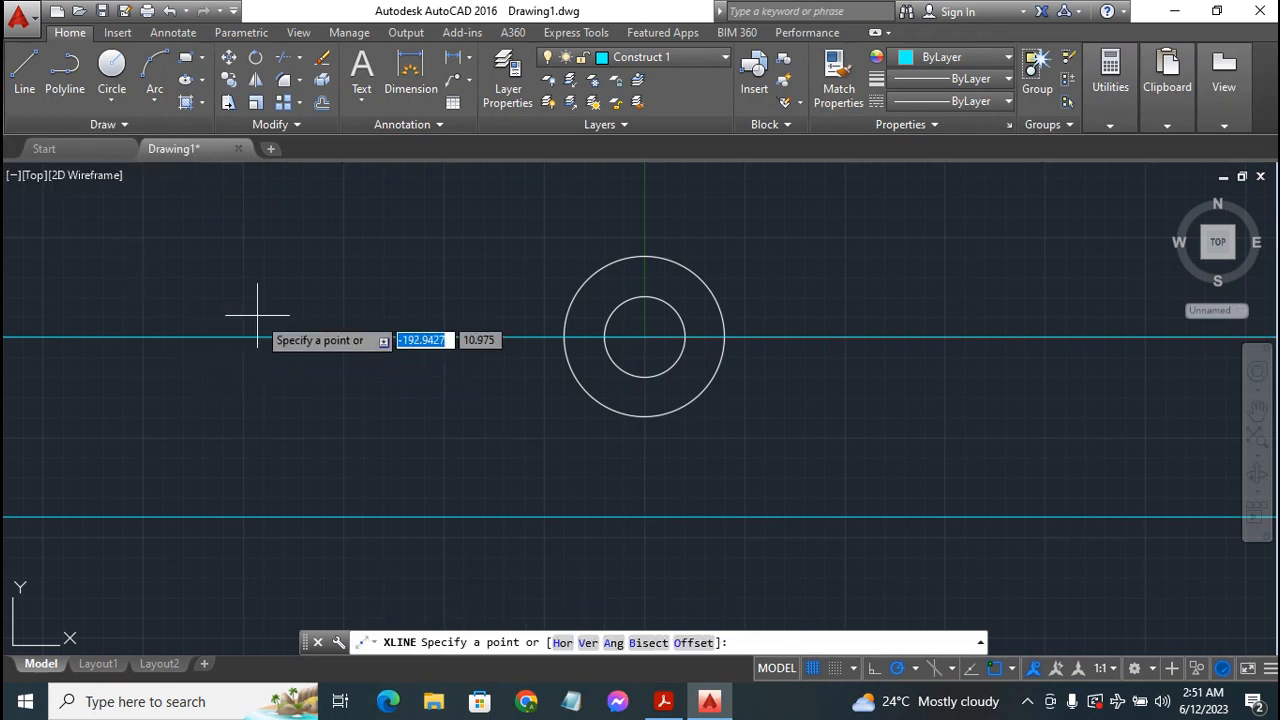
text(v)
key(Return)
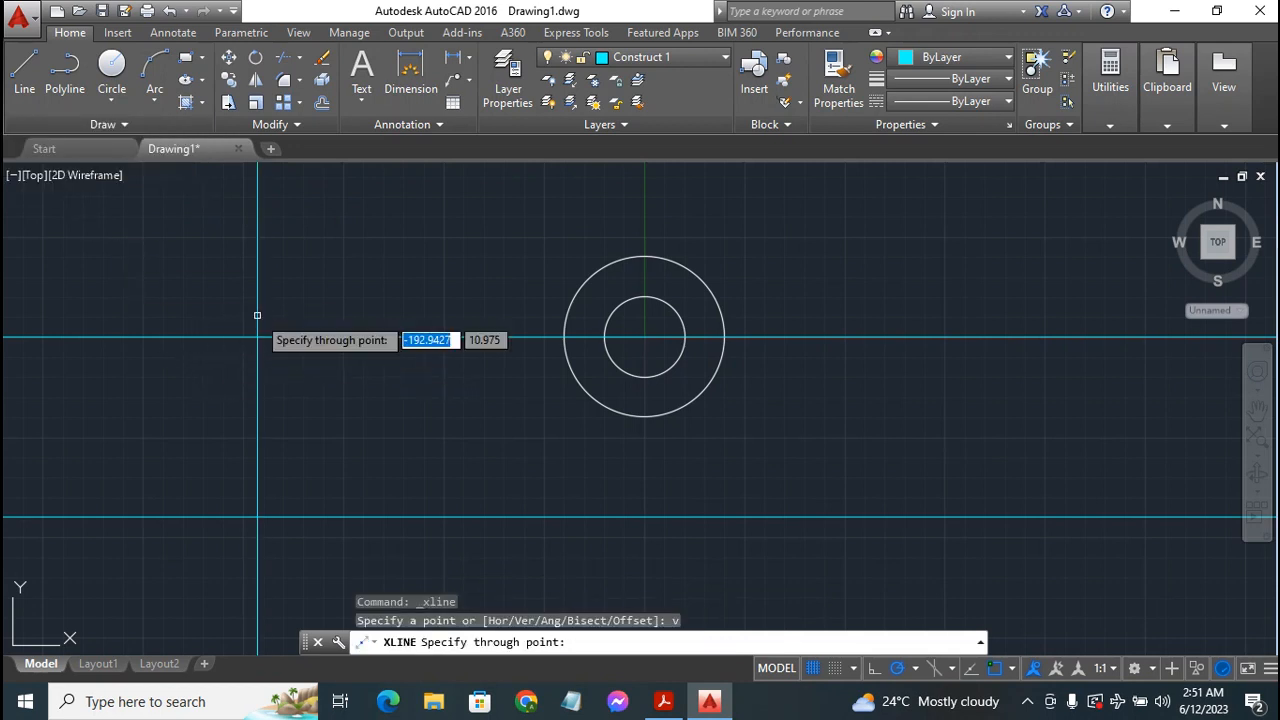
click(644, 338)
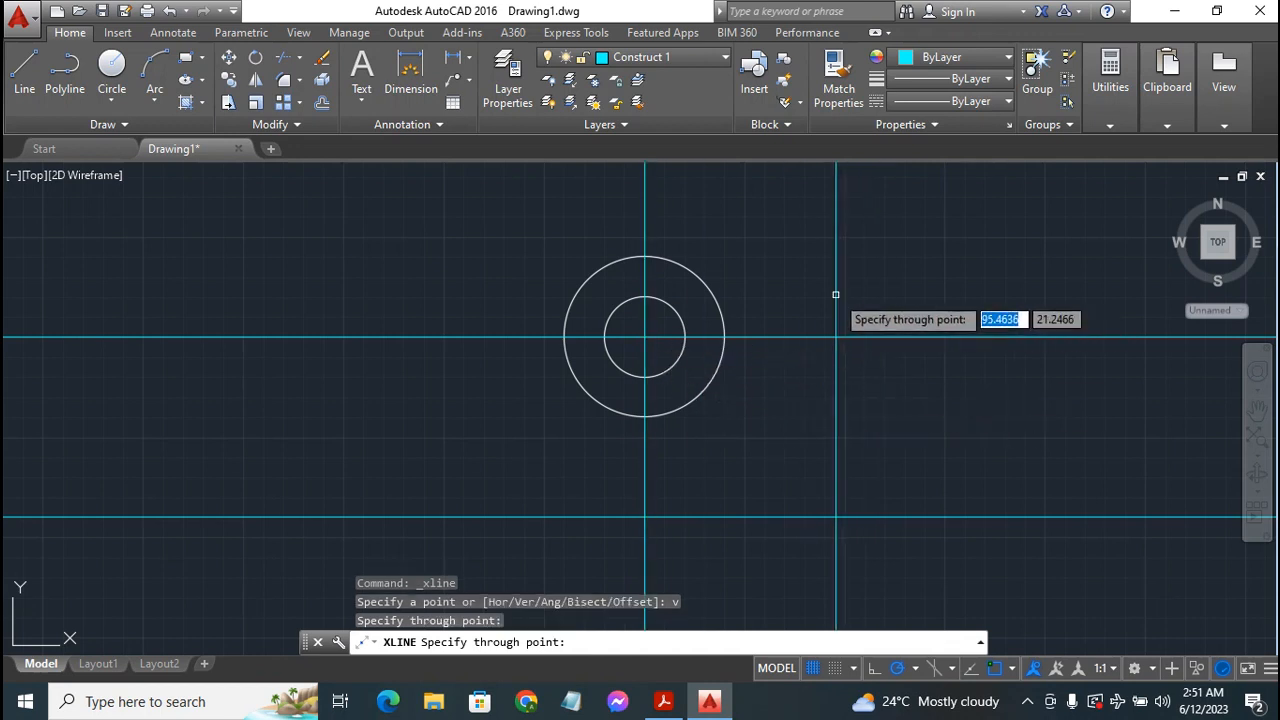
key(Escape)
Check the lower slot in the Acrobat Reader drawing and, back in AutoCAD, offset the lower horizontal construction line 10 upward
click(668, 703)
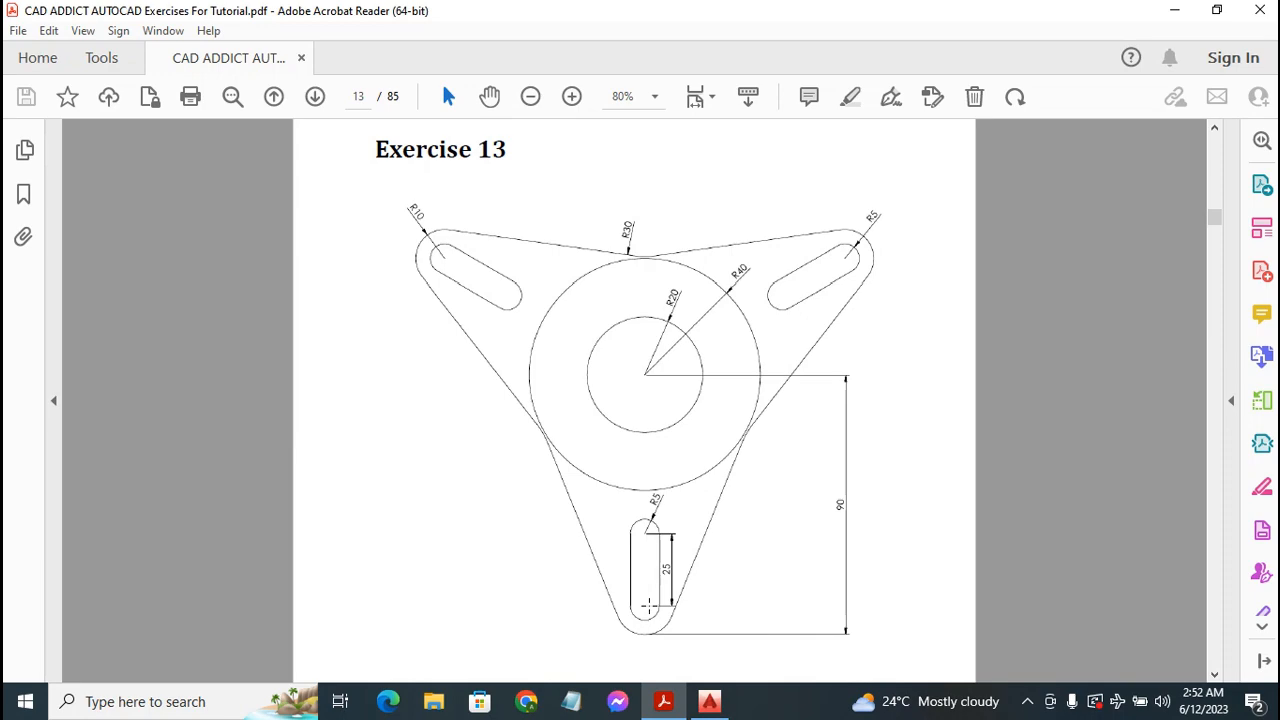
click(709, 701)
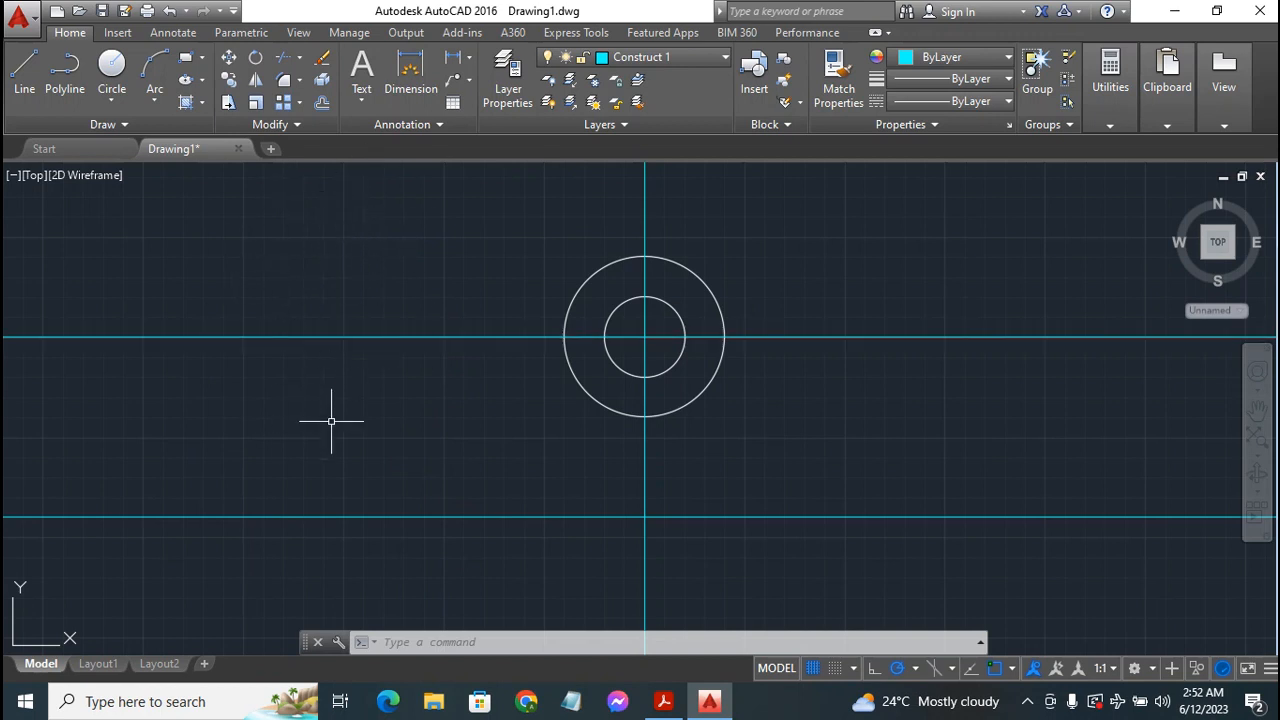
click(321, 103)
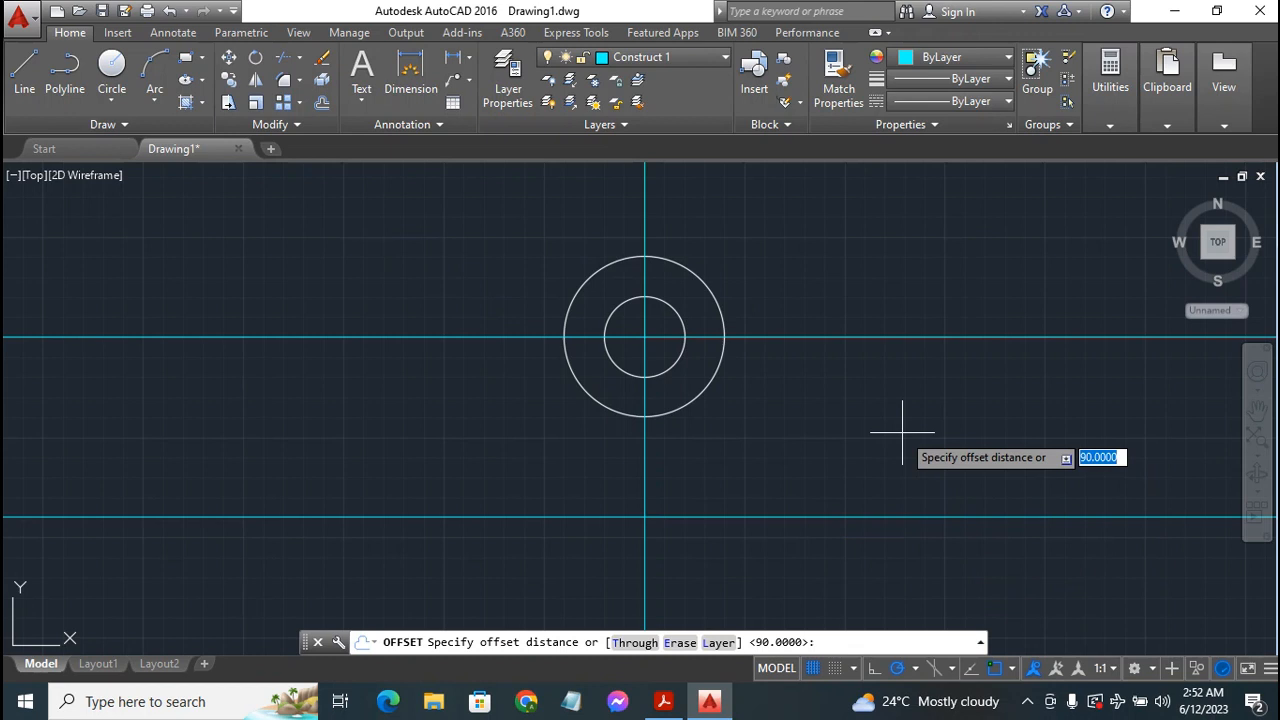
text(q10)
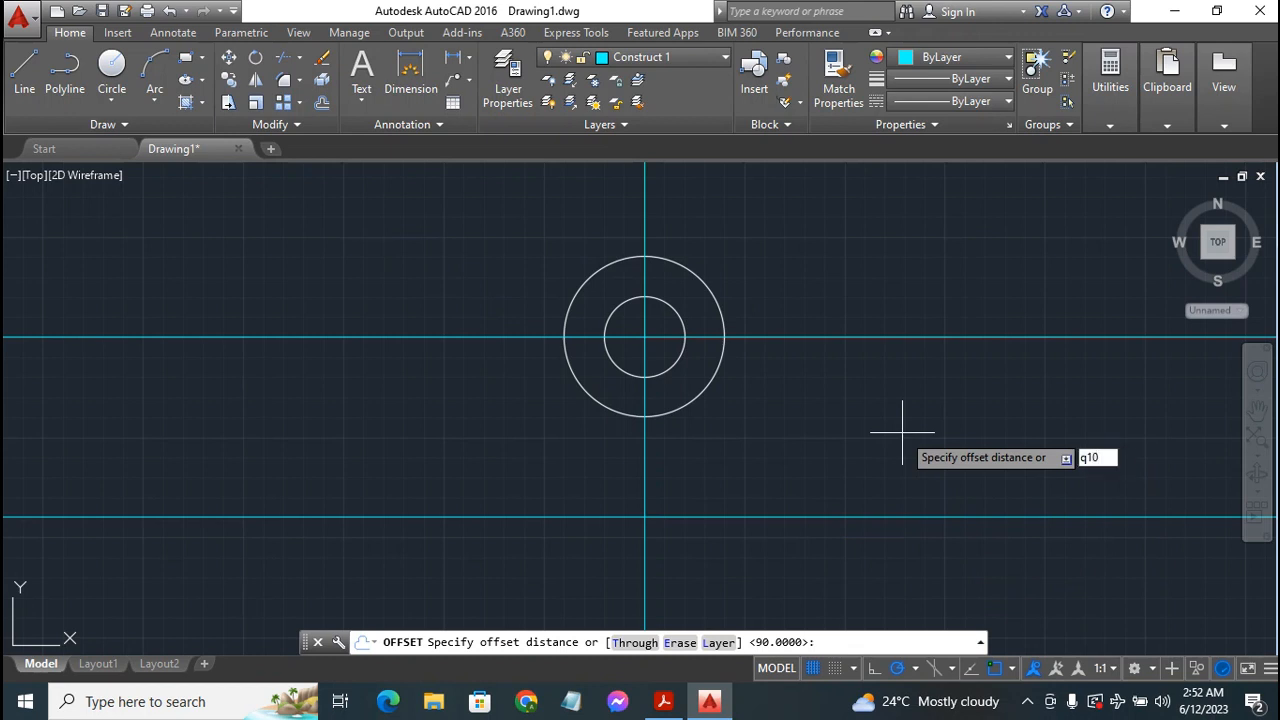
text(10)
key(Return)
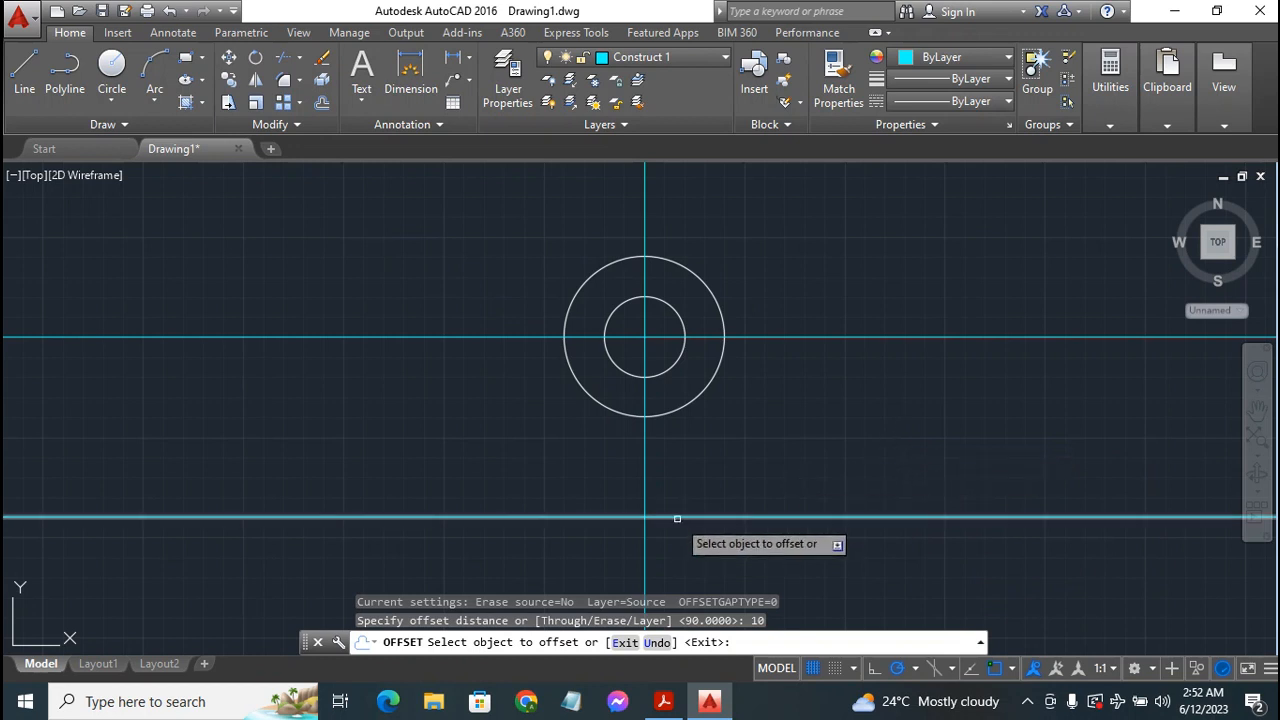
click(677, 519)
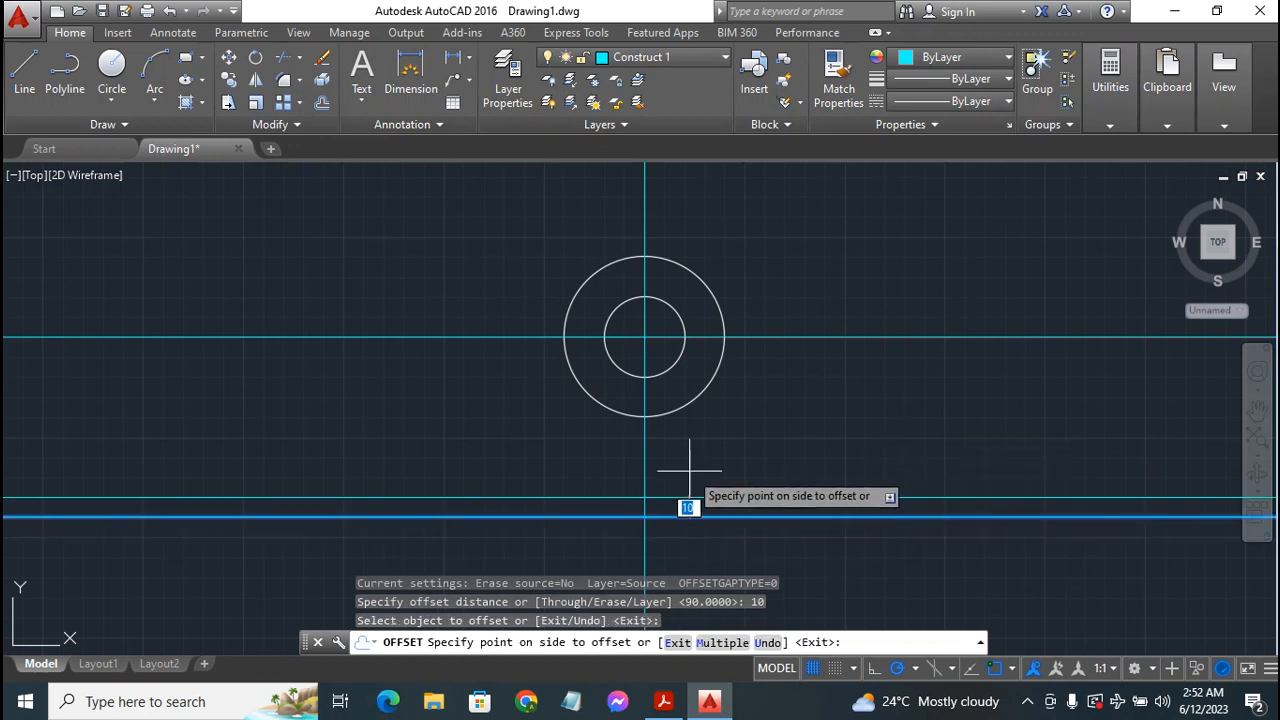
click(689, 471)
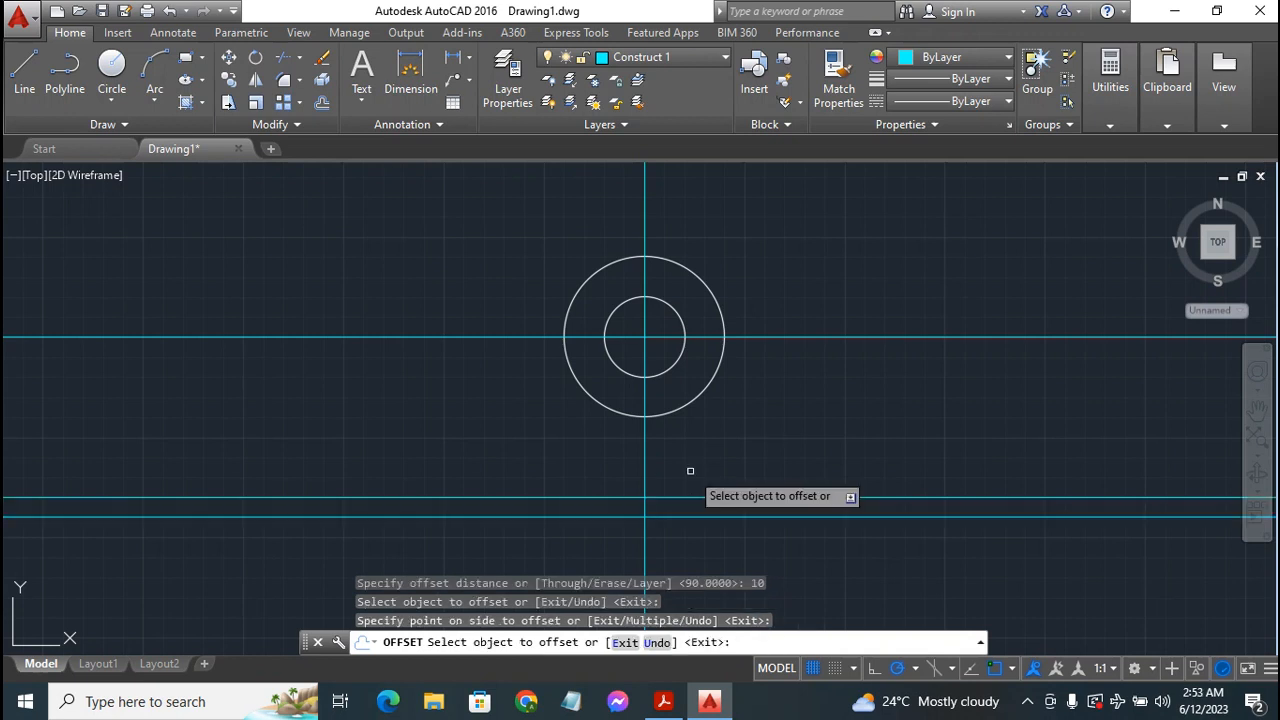
key(Escape)
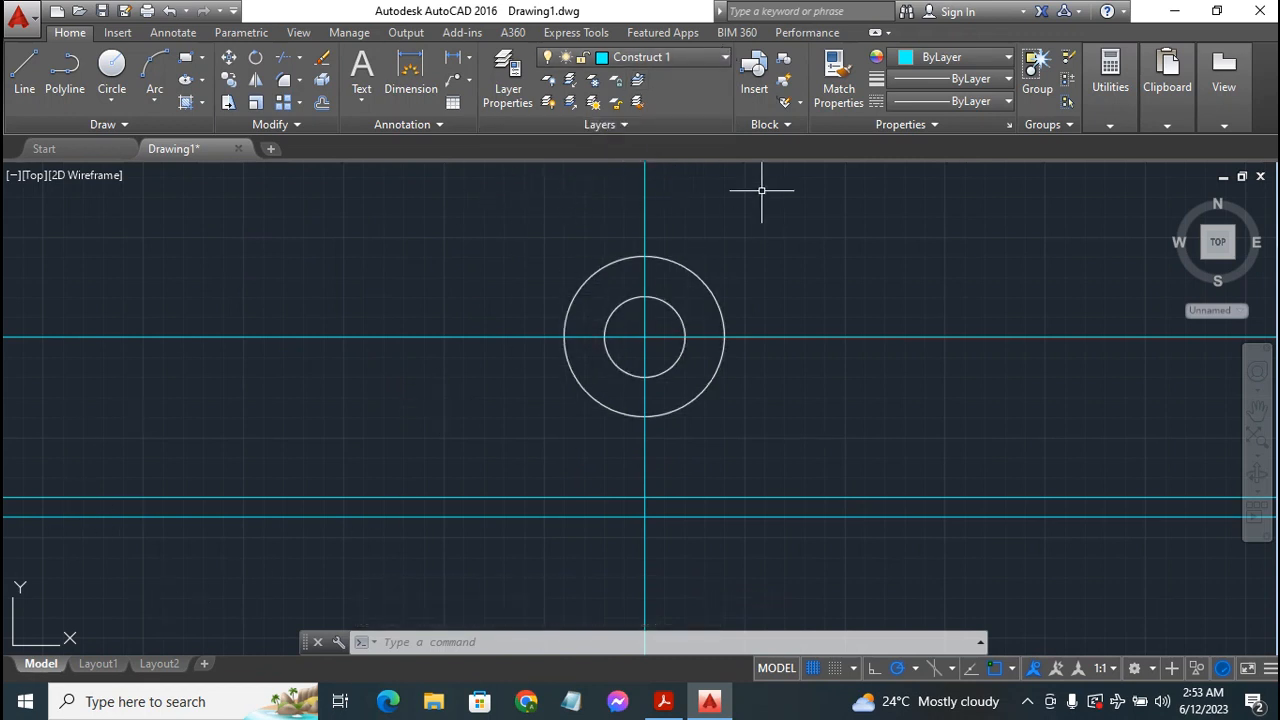
Make layer 0 current and draw a circle of radius 10 where the vertical and upper of the two lower construction lines cross
click(681, 63)
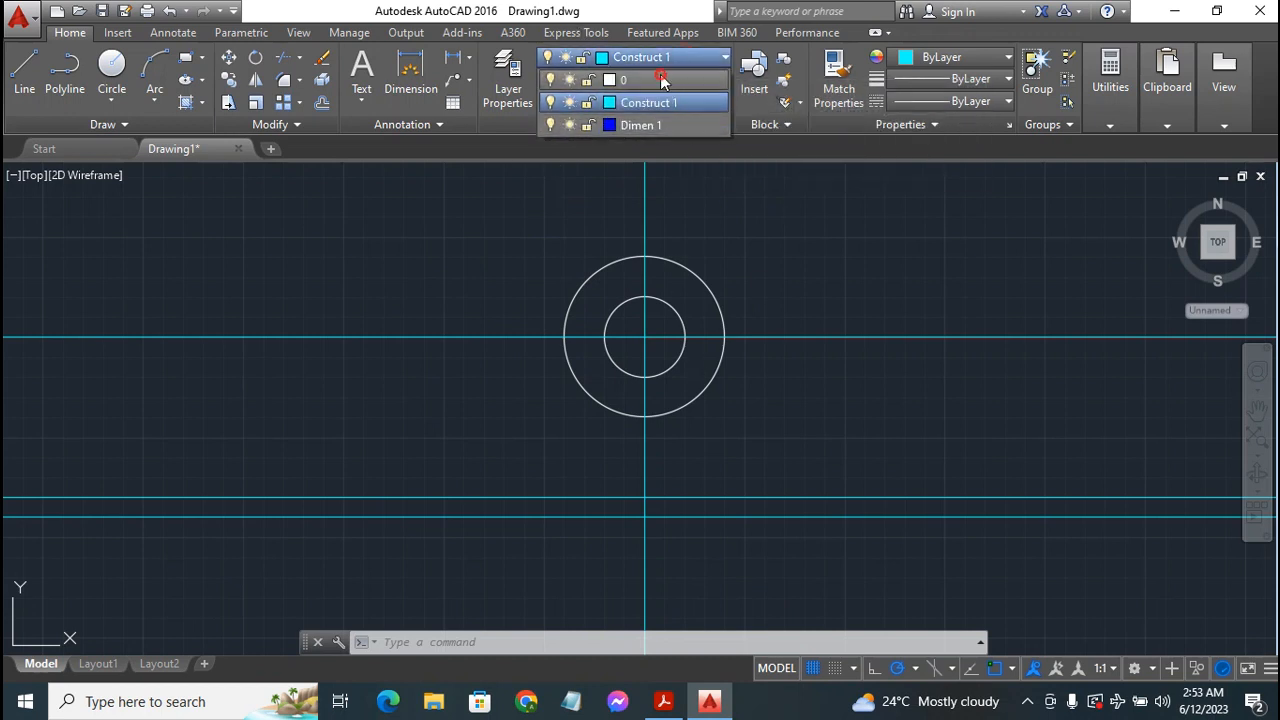
click(660, 76)
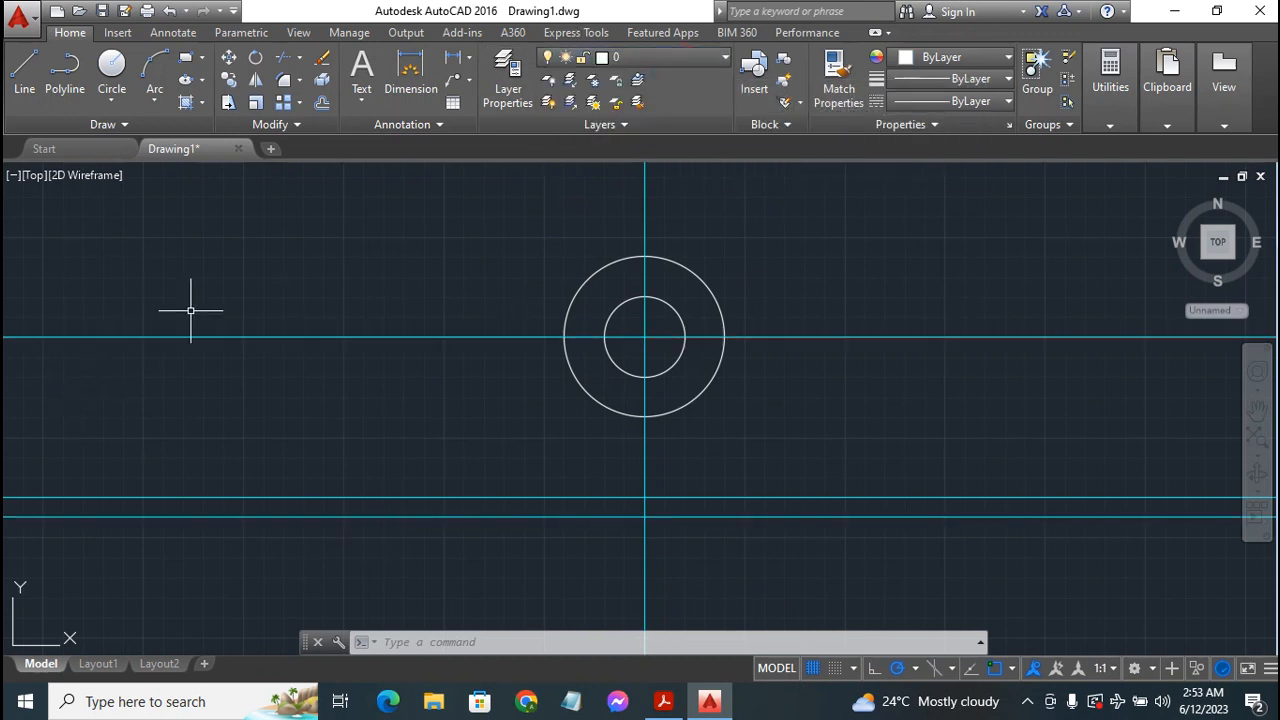
click(111, 66)
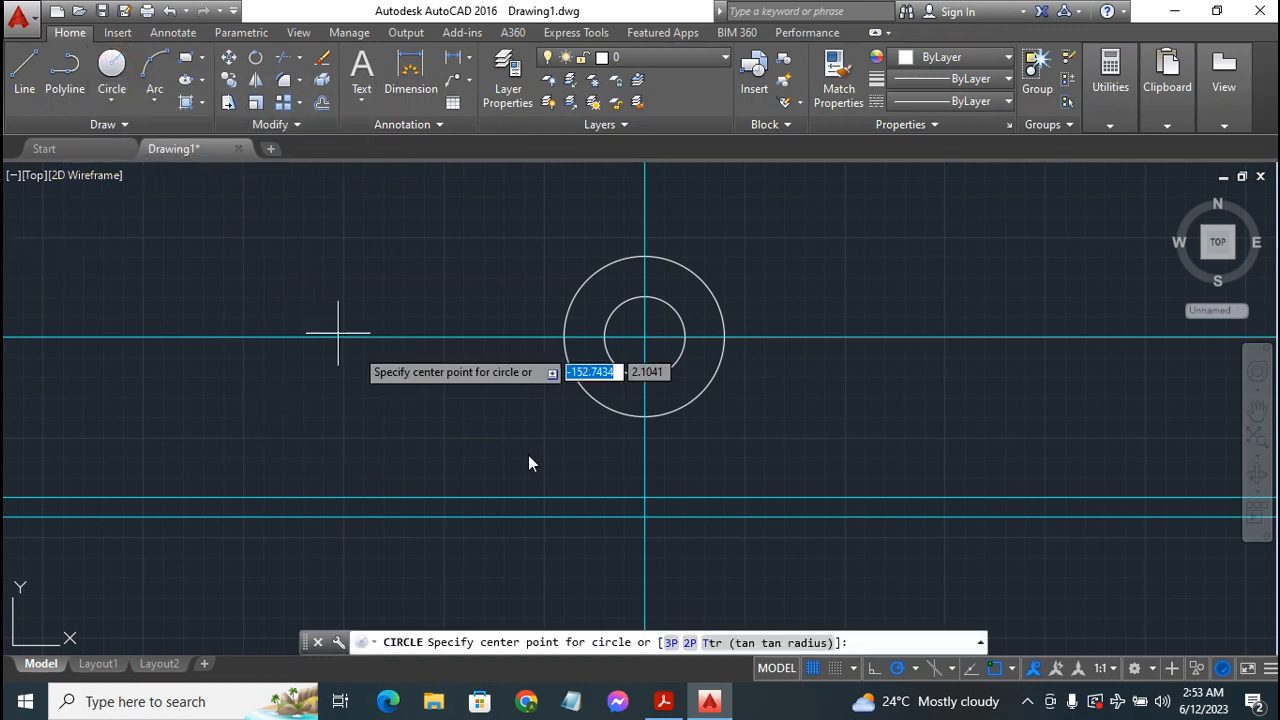
click(644, 497)
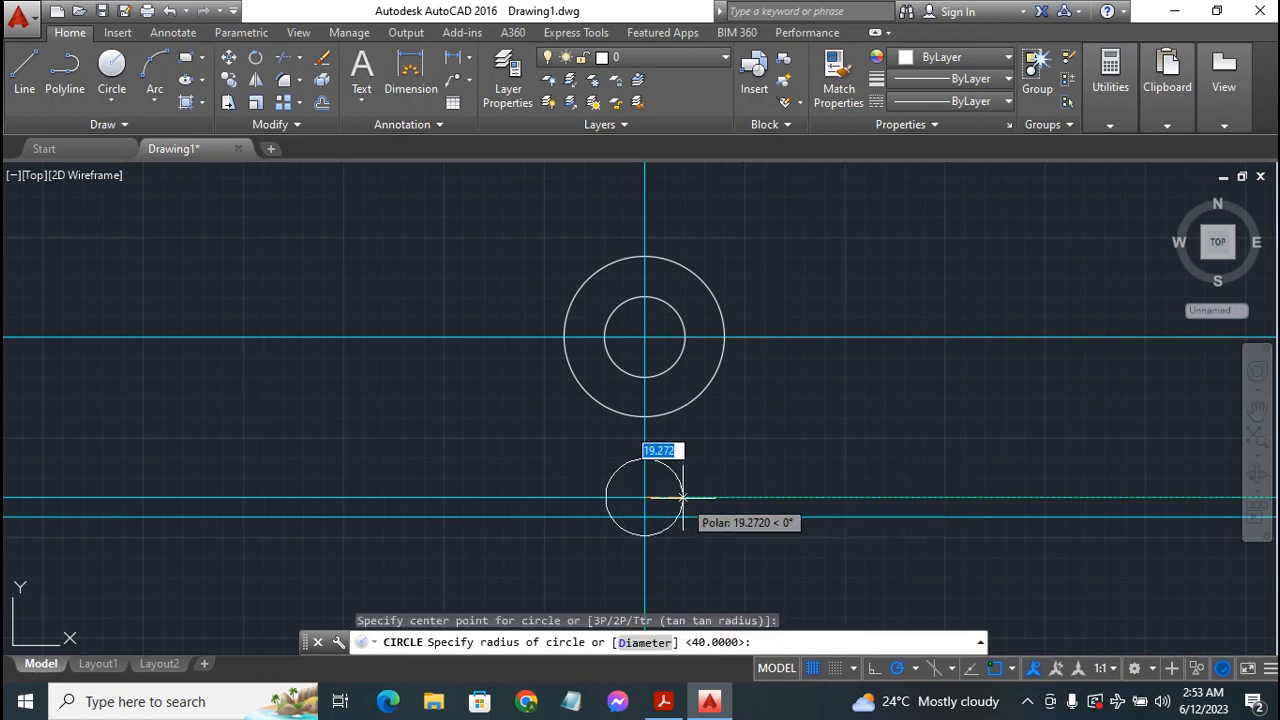
text(10)
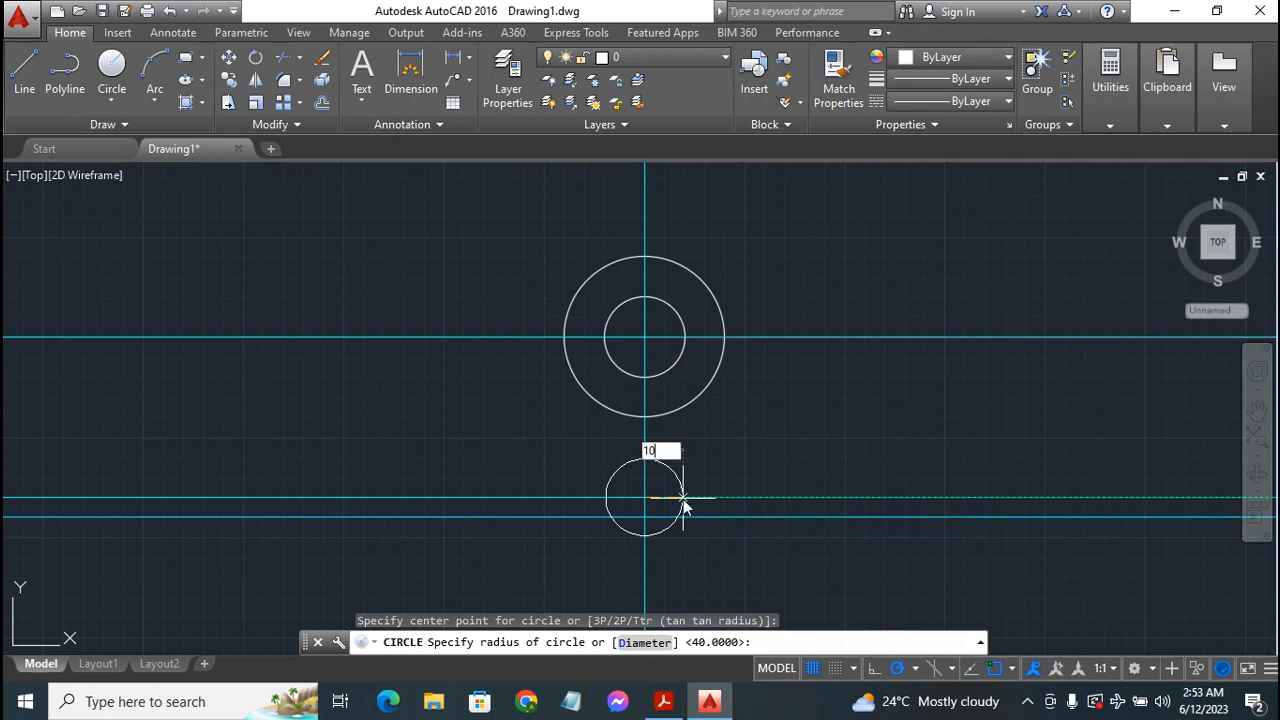
key(Return)
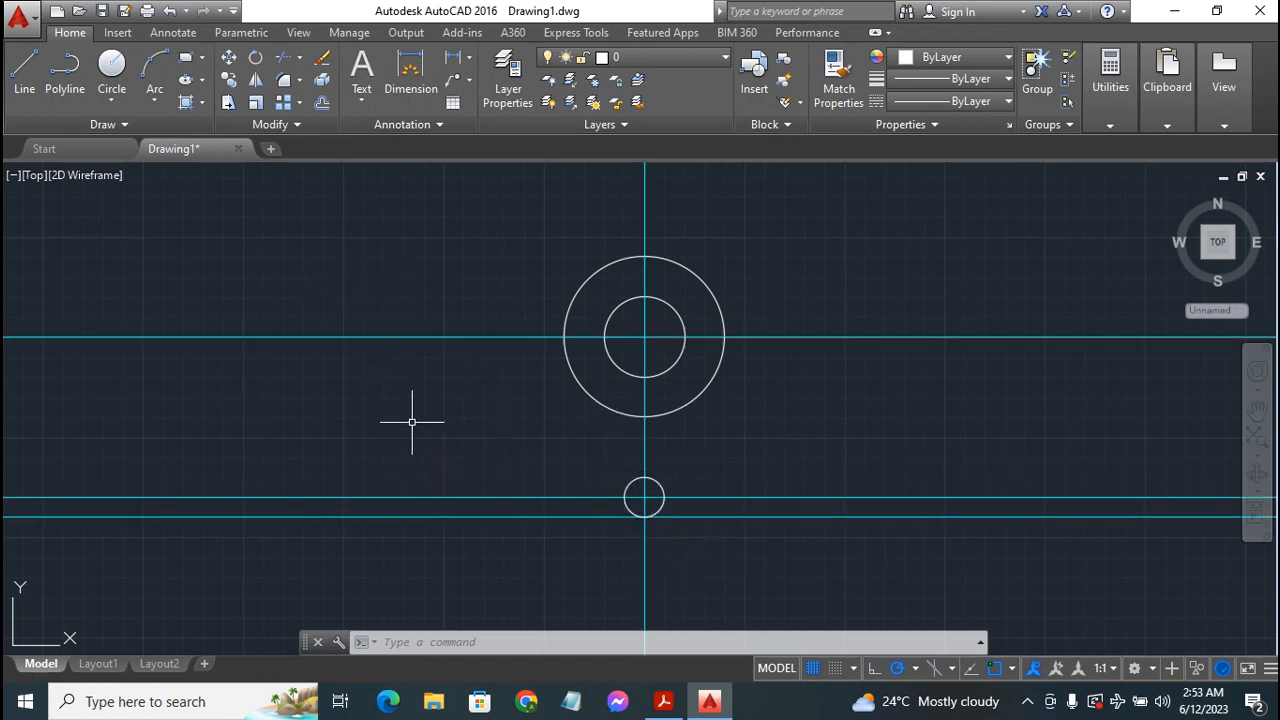
Trim away the upper half of the 10-radius circle, using all objects as cutting edges
click(284, 60)
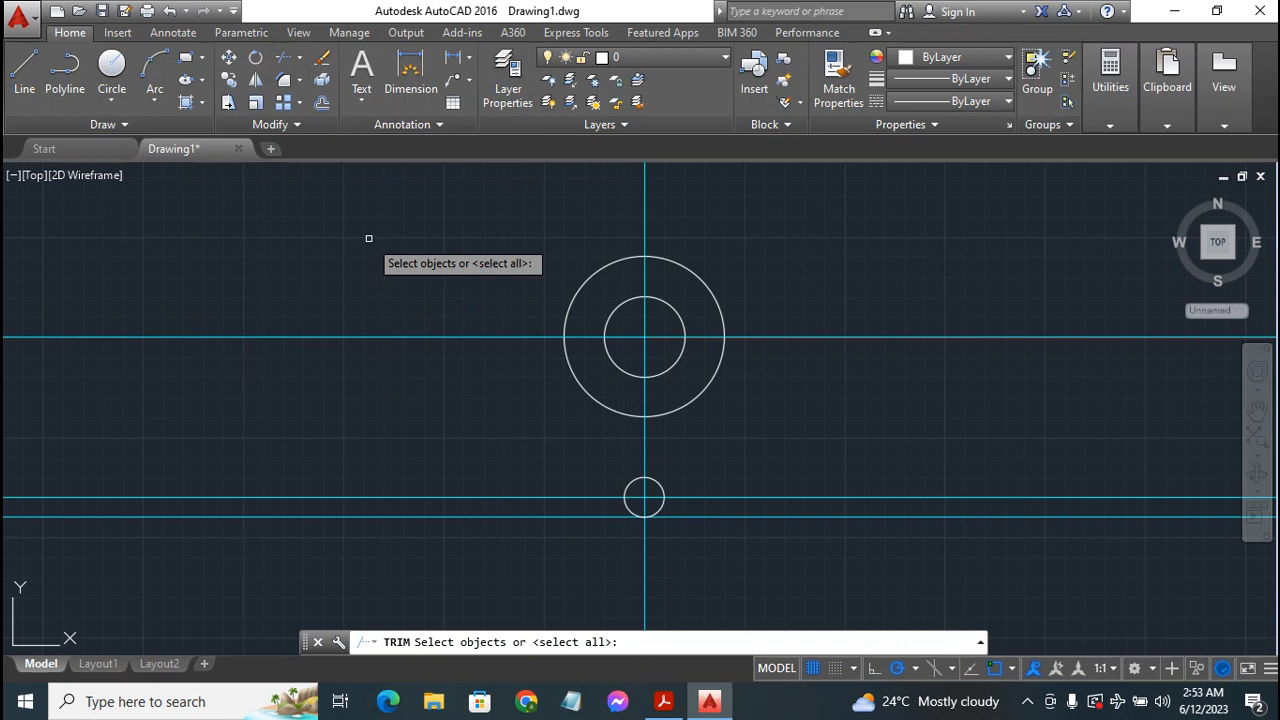
key(Return)
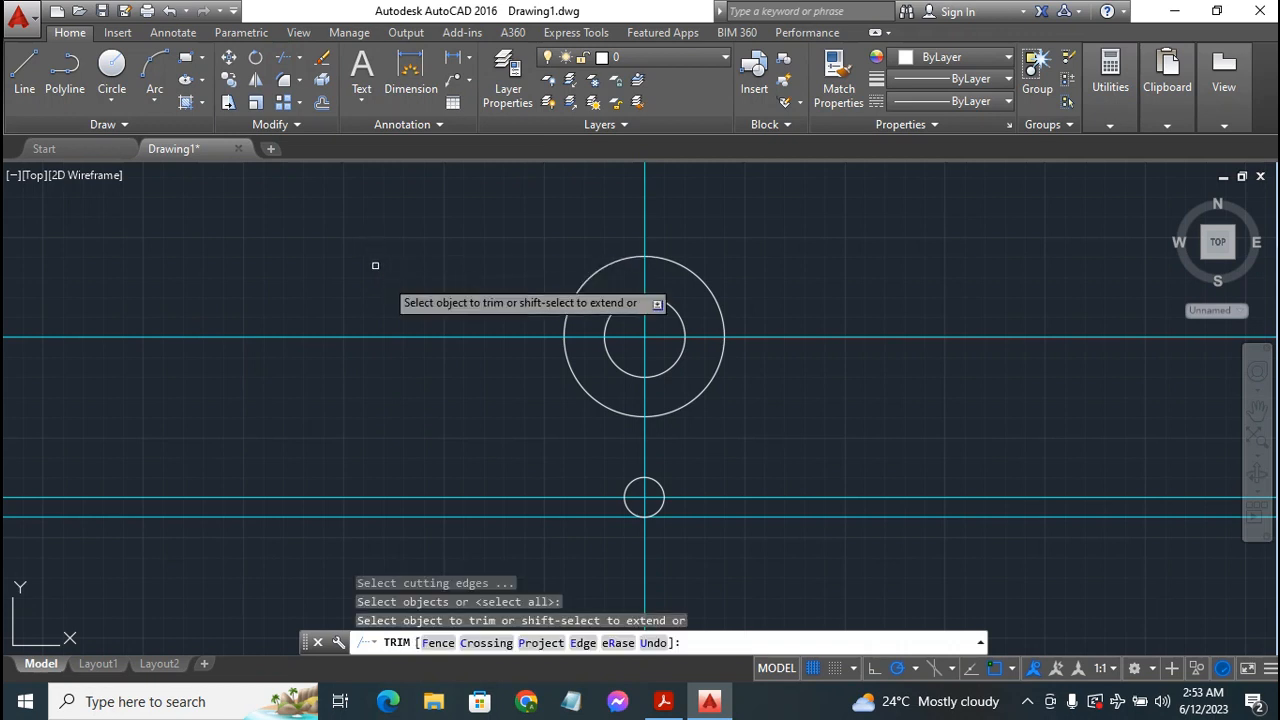
click(633, 482)
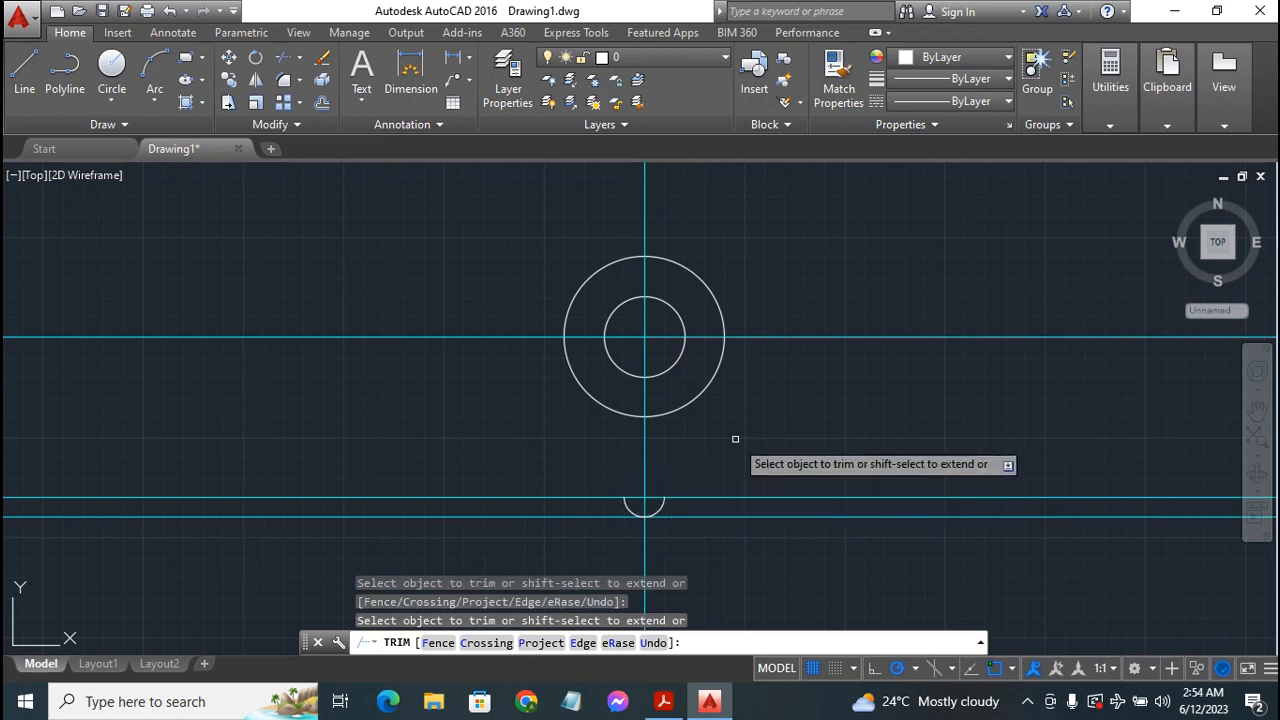
key(Escape)
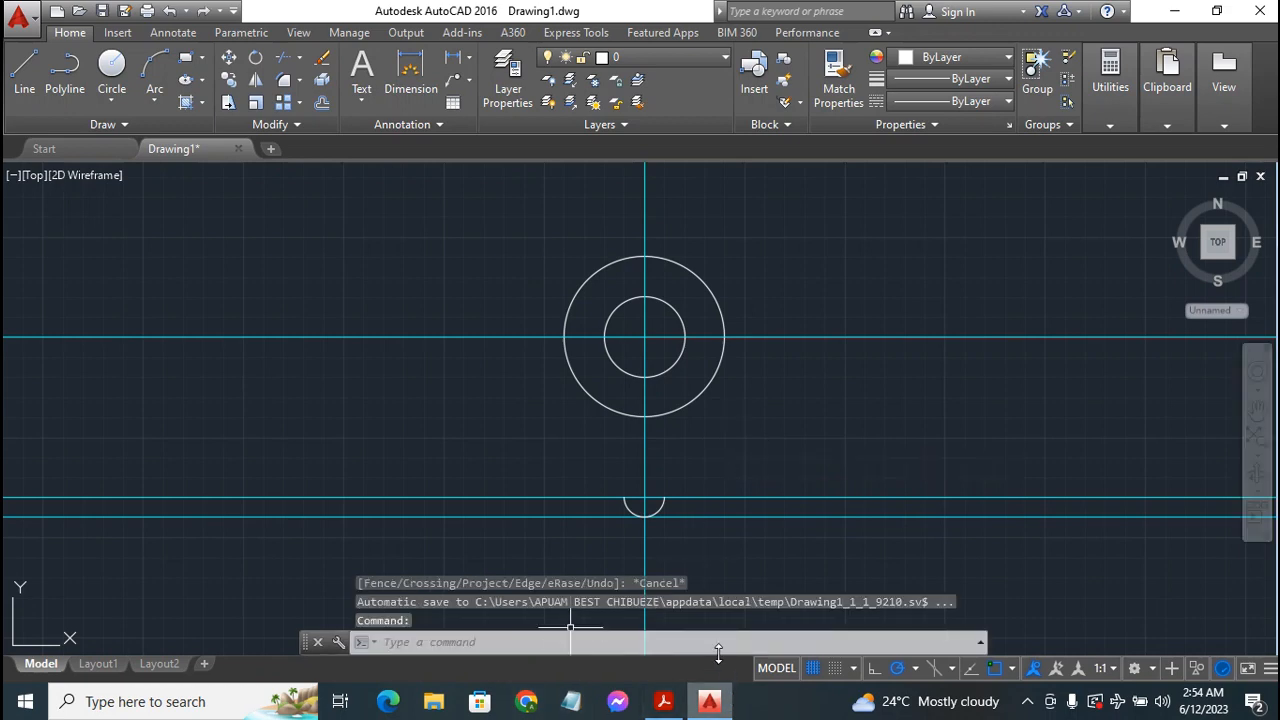
Consult the Exercise 13 drawing in Acrobat Reader and, back in AutoCAD, offset the lowest horizontal construction line 5 upward
mouse_move(686, 705)
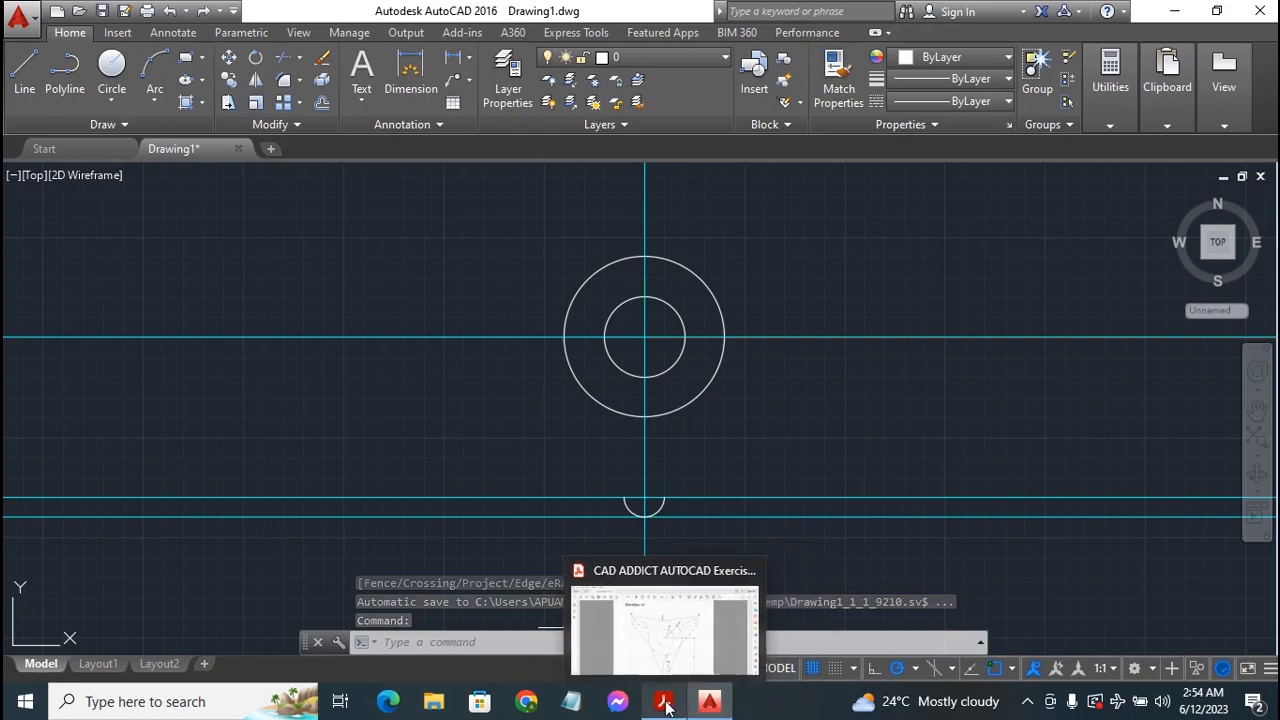
click(664, 703)
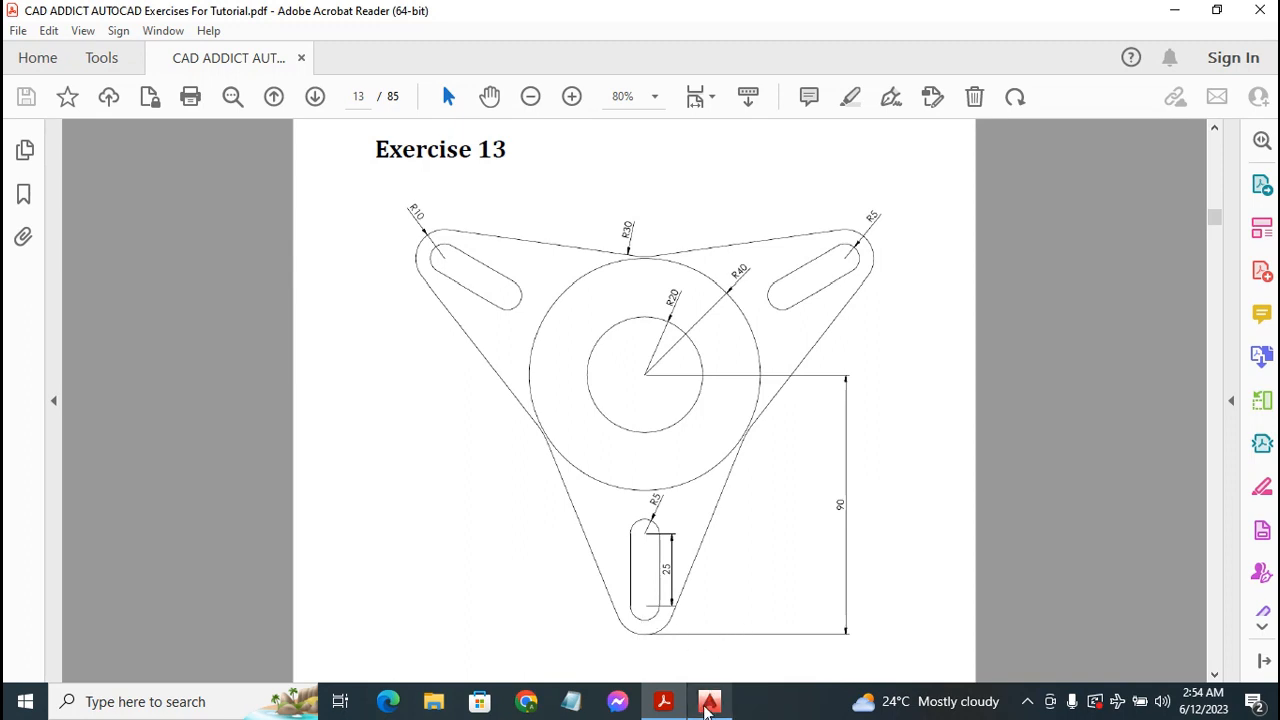
mouse_move(706, 706)
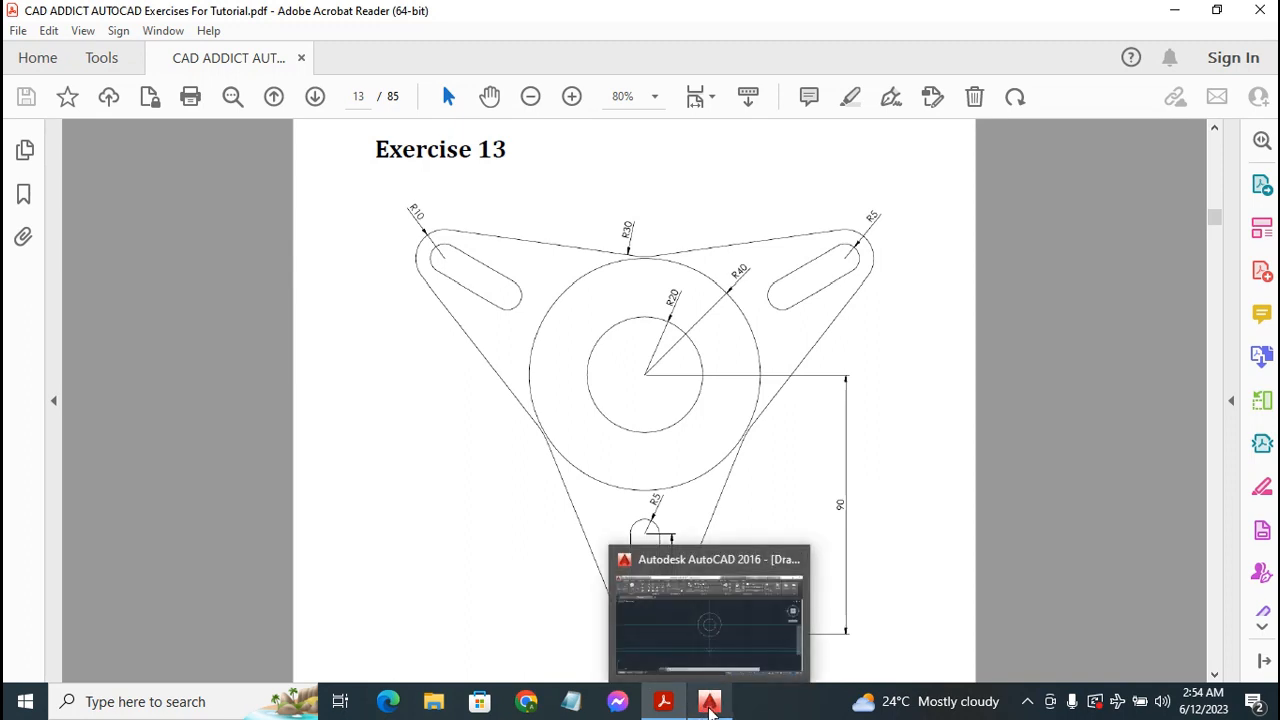
click(710, 704)
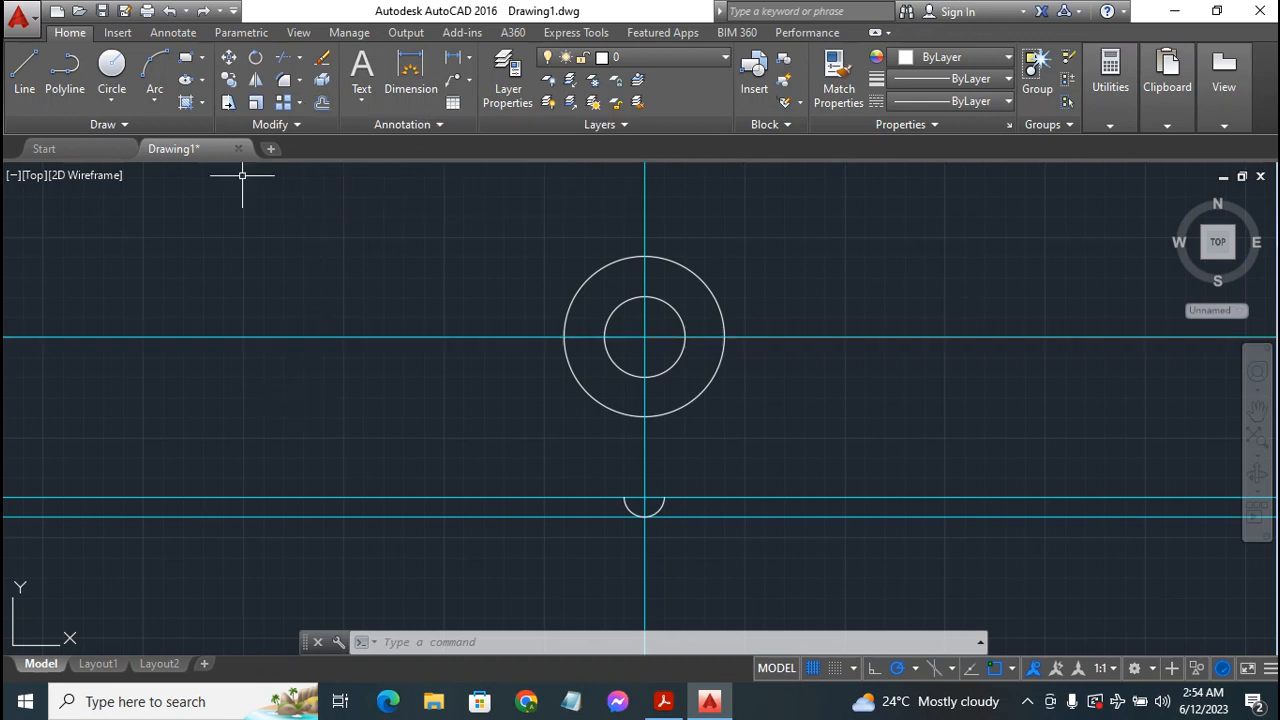
click(322, 79)
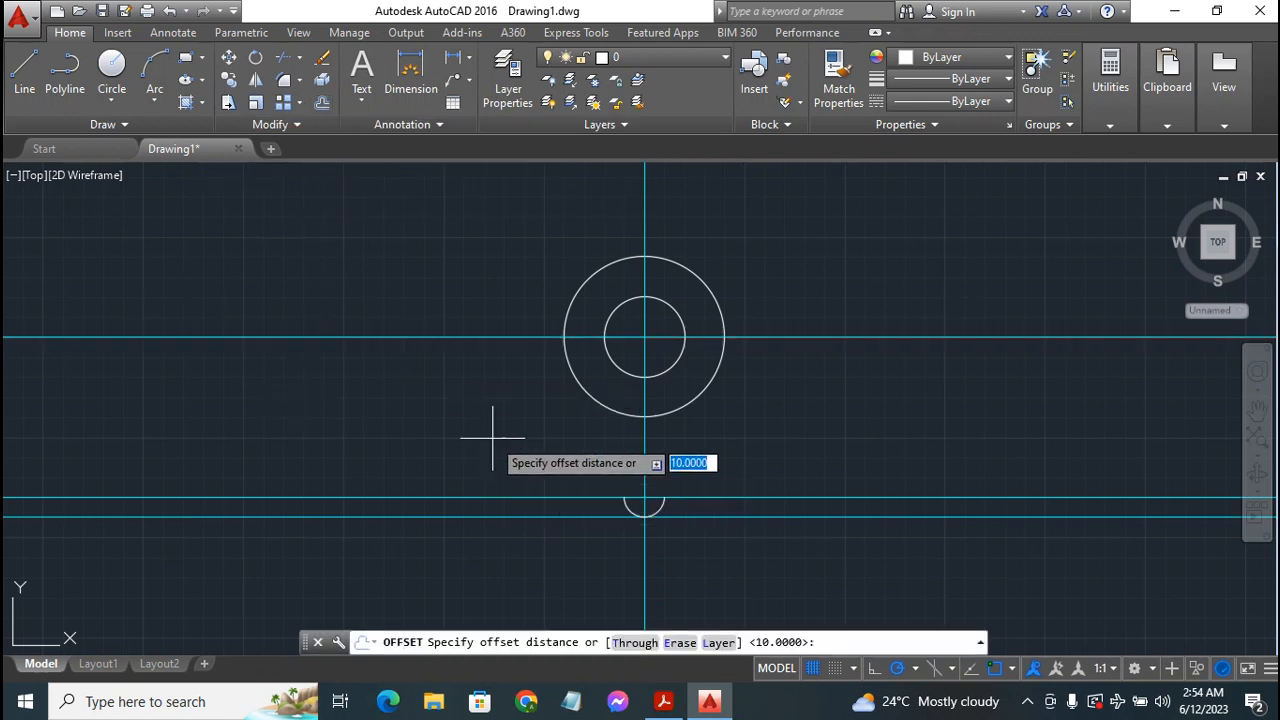
text(5)
key(Return)
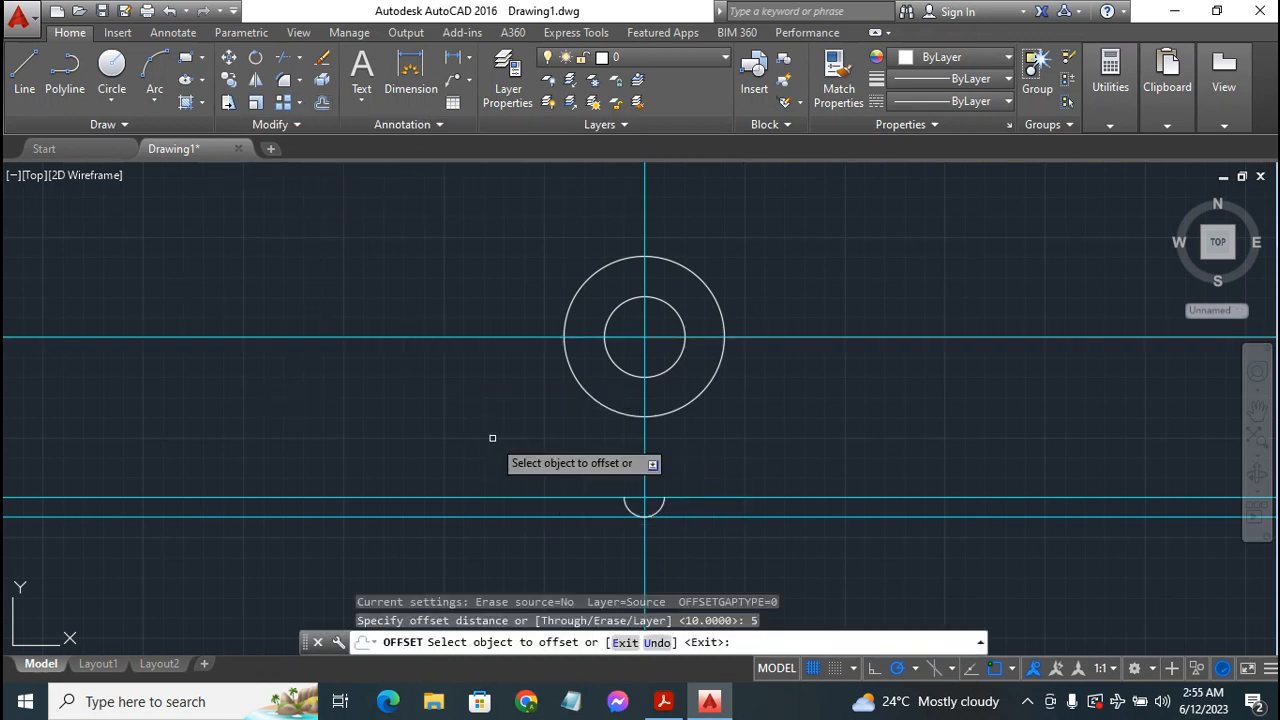
click(673, 516)
click(675, 495)
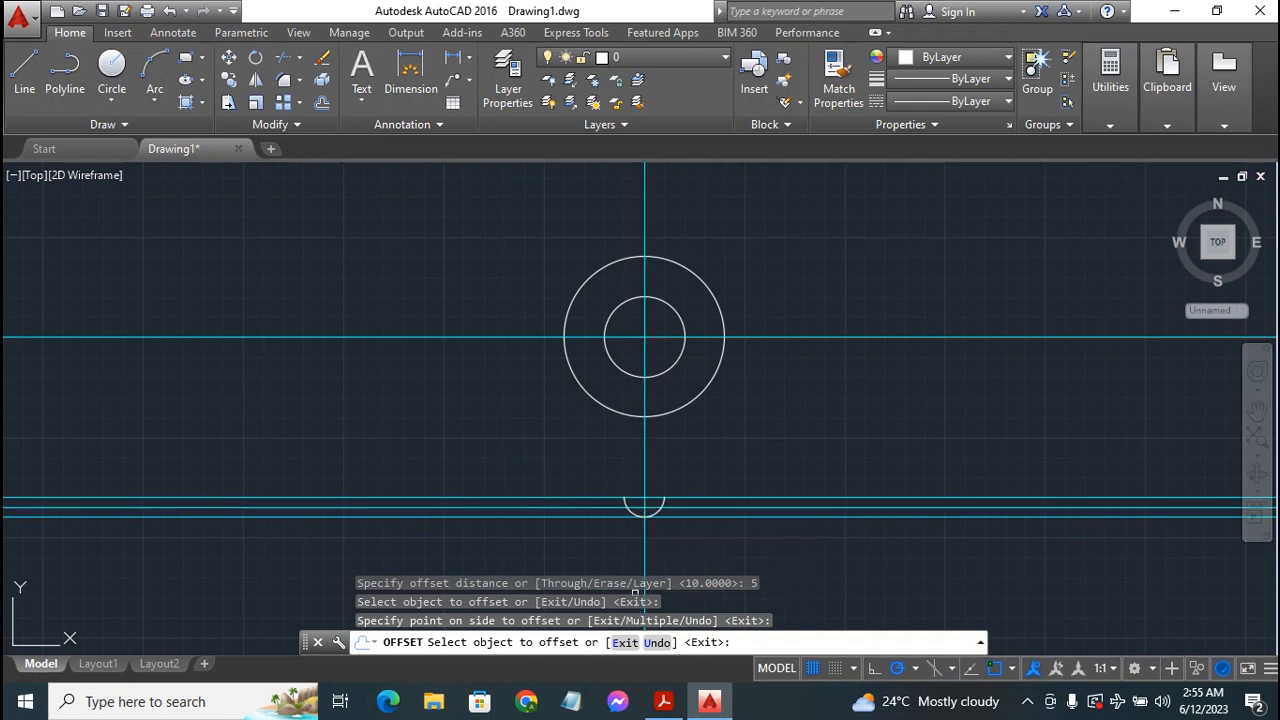
Check the lower slot in the Acrobat Reader drawing and, back in AutoCAD, delete the horizontal construction line through the lower arc's endpoints
click(665, 703)
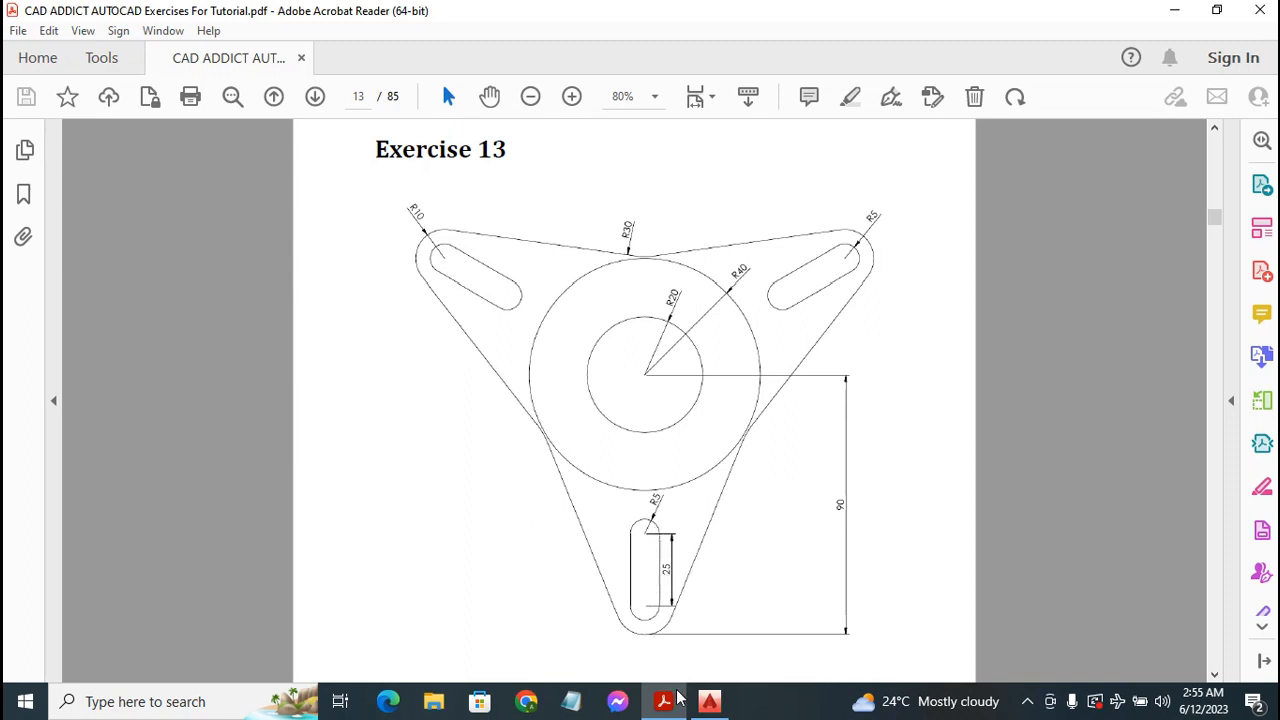
mouse_move(707, 706)
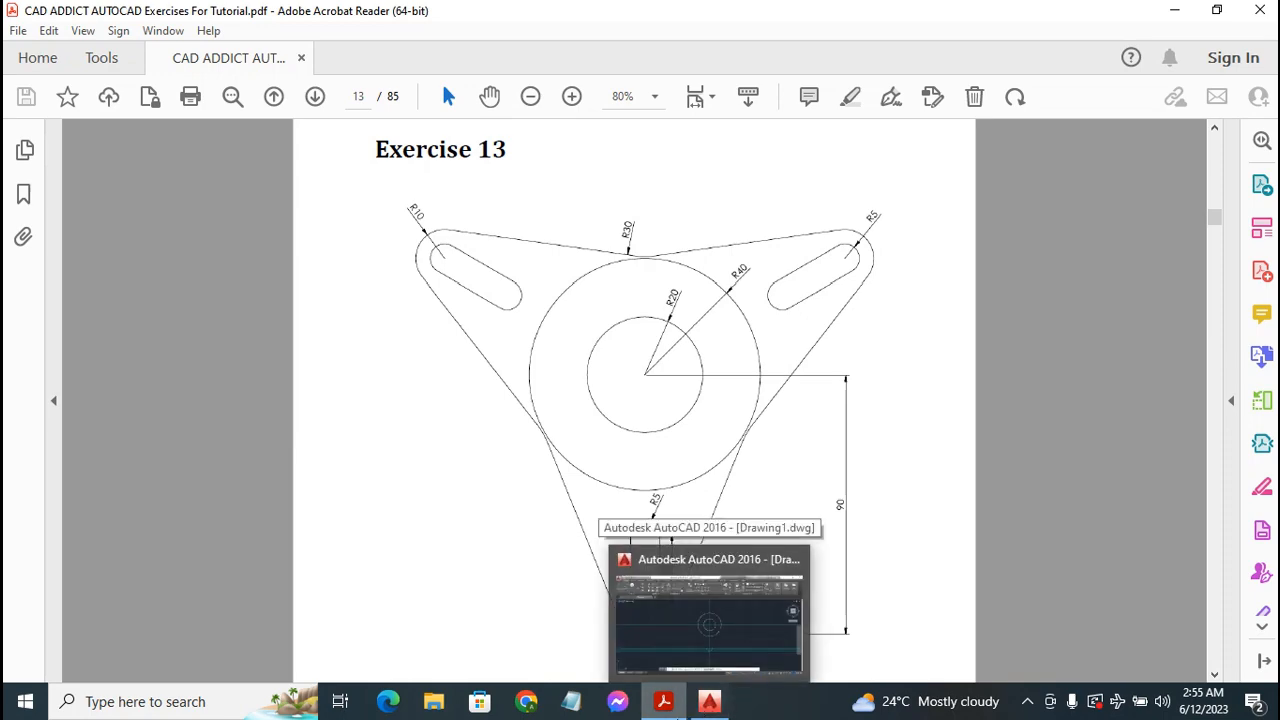
click(707, 706)
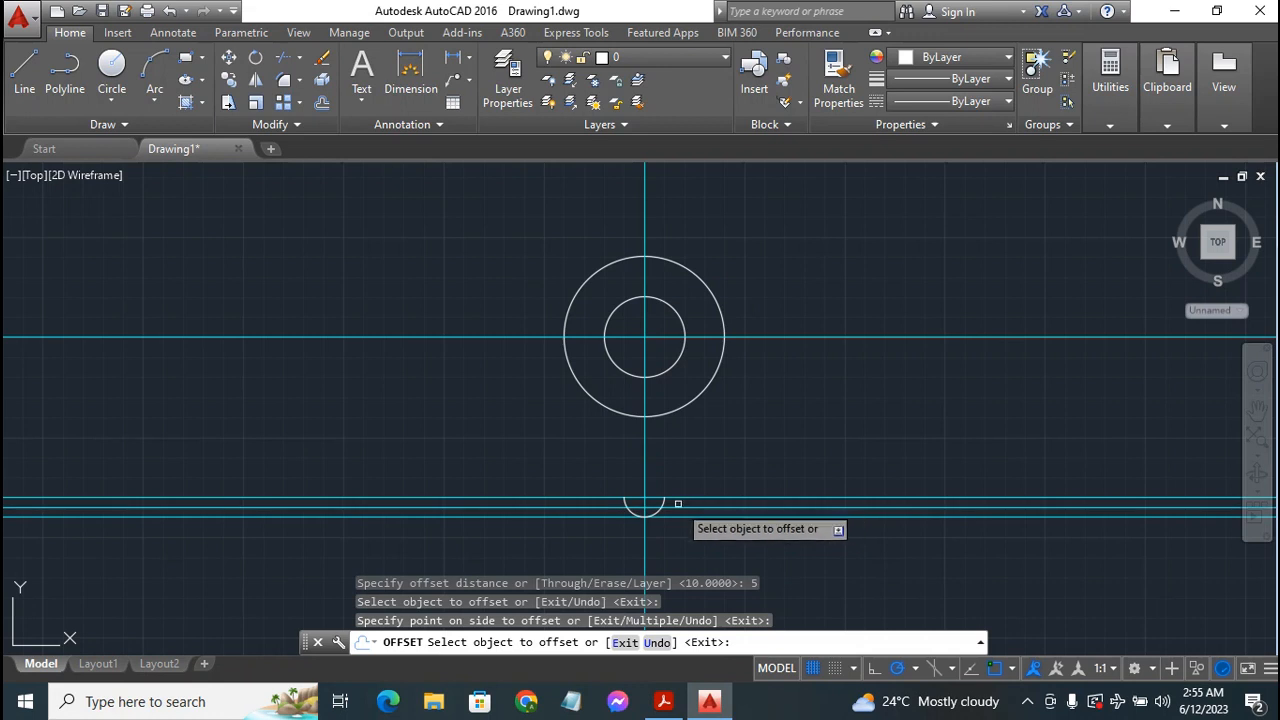
key(Escape)
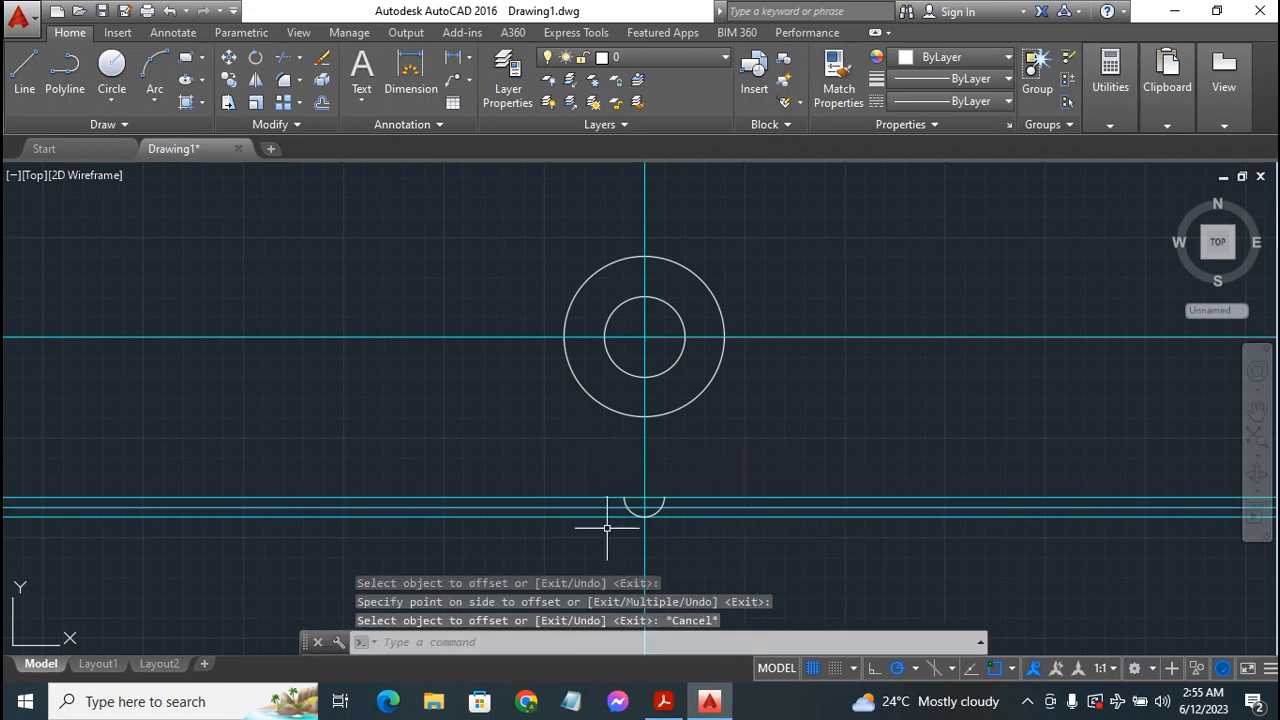
click(682, 497)
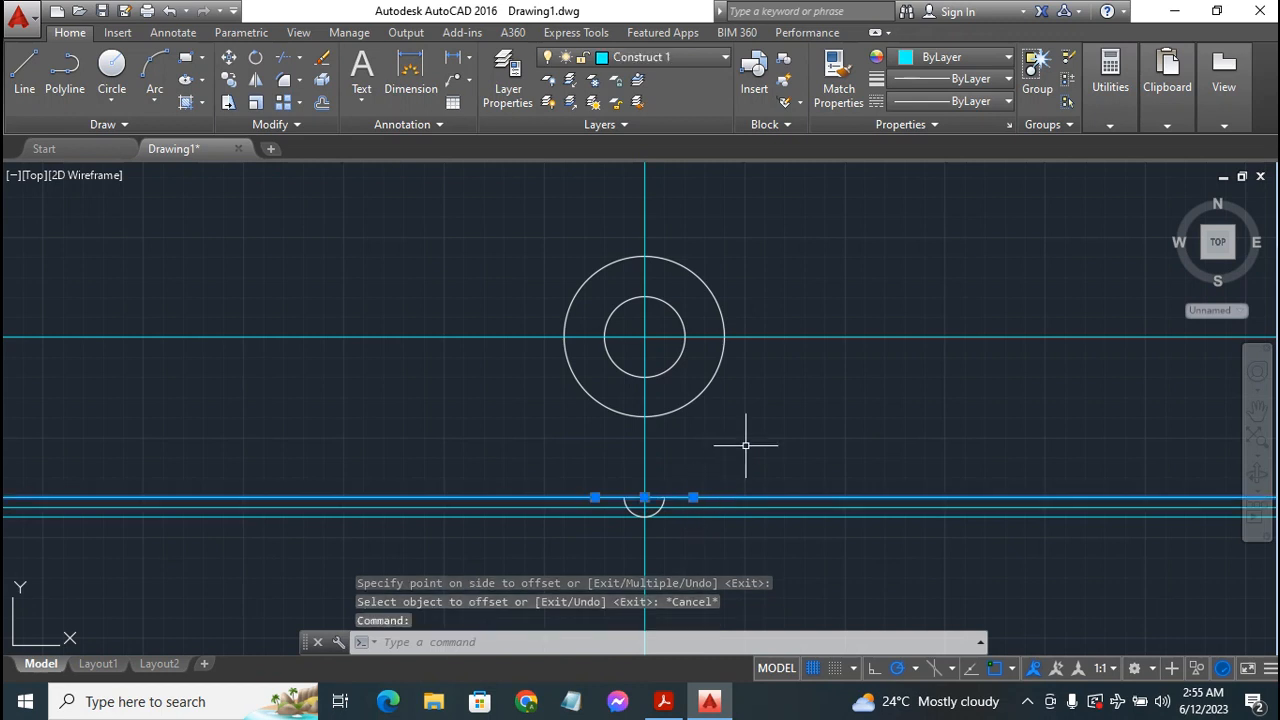
key(Delete)
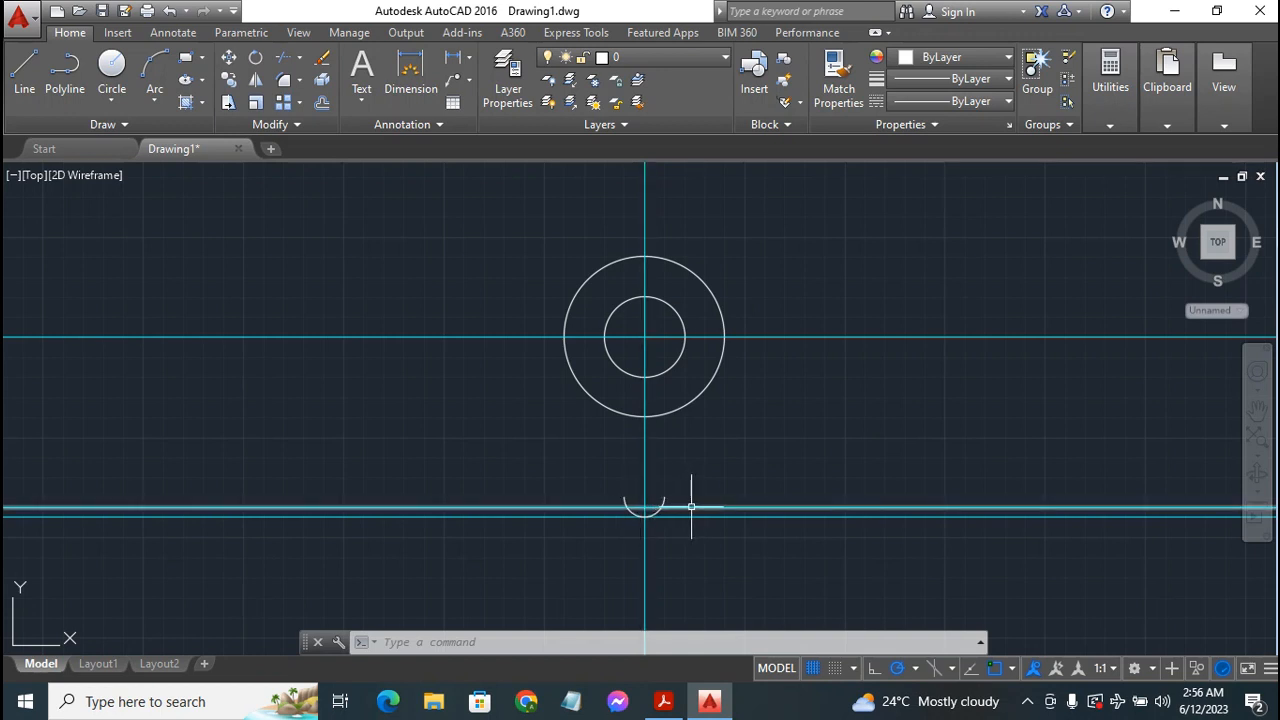
Recheck the slot in Acrobat Reader and, back in AutoCAD, offset the upper of the two lower construction lines 5 upward
click(663, 702)
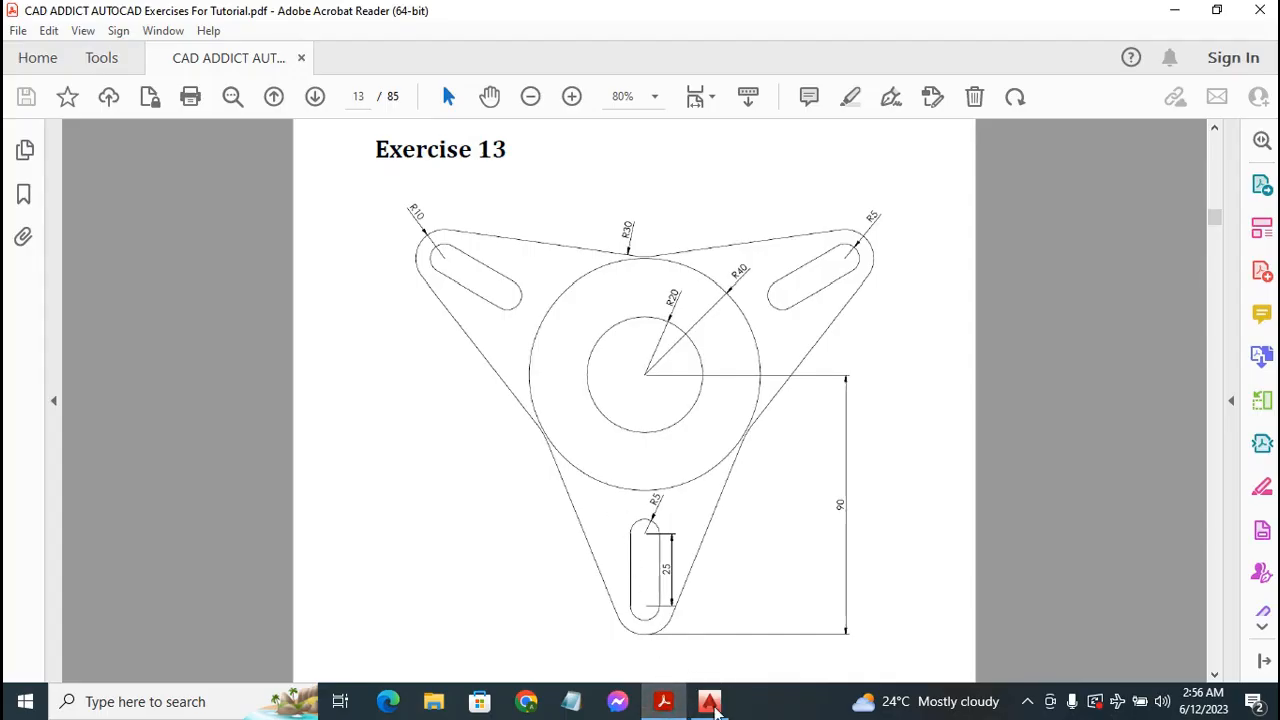
click(709, 702)
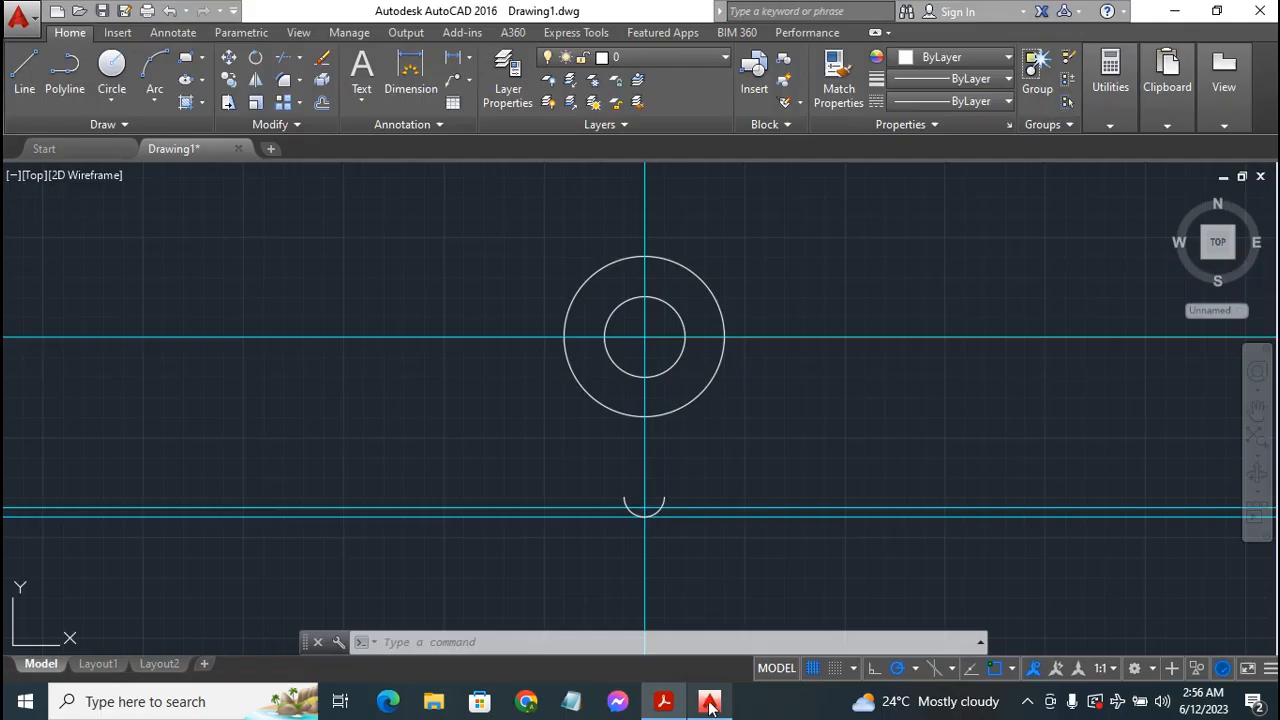
right_click(709, 702)
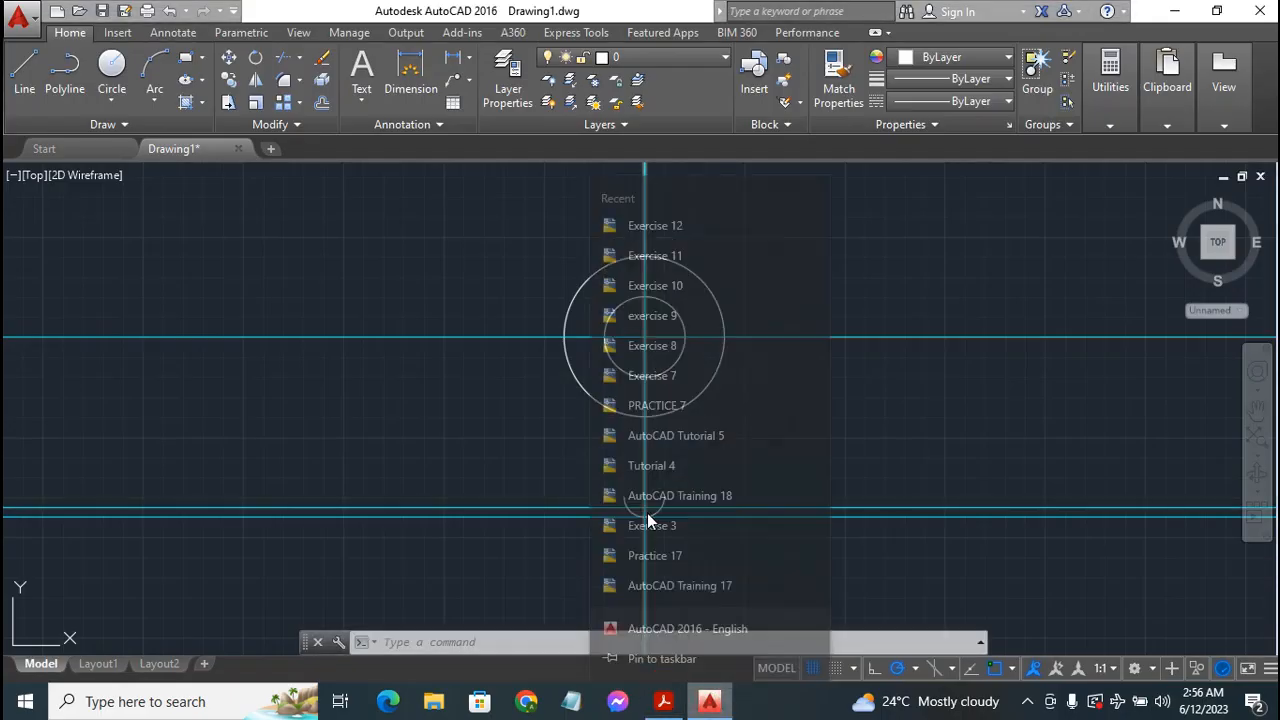
click(405, 300)
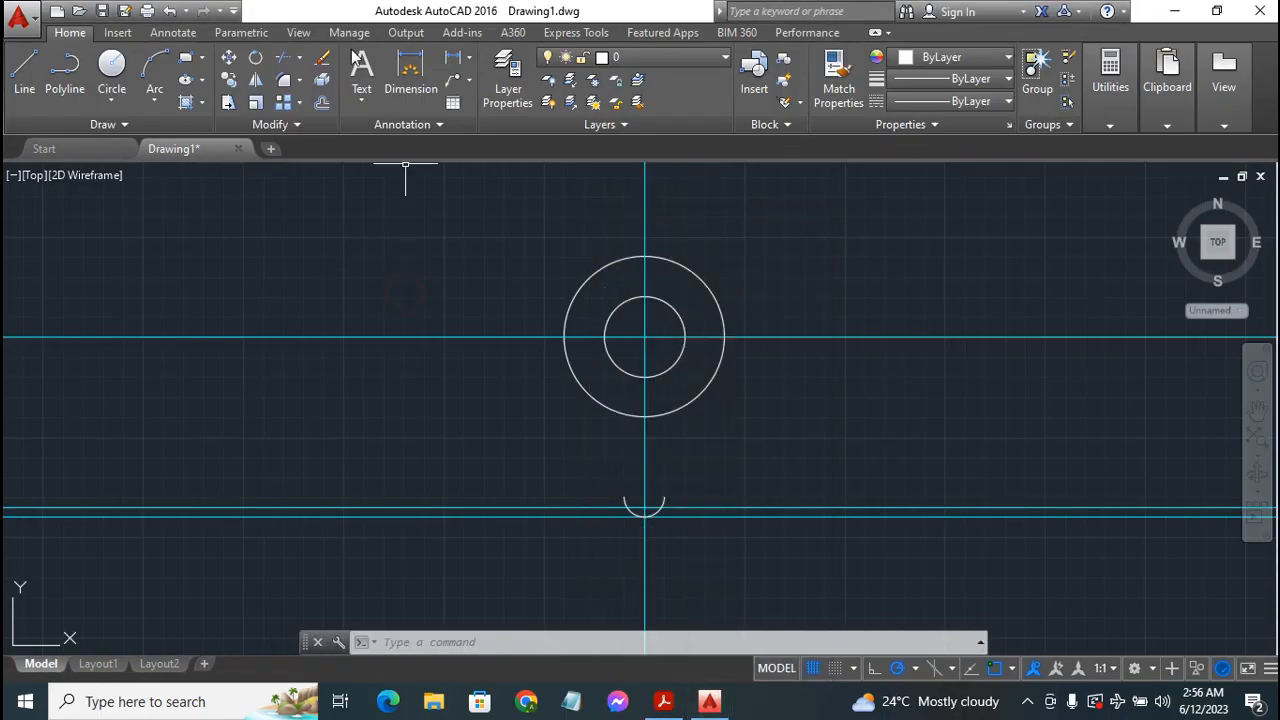
click(321, 104)
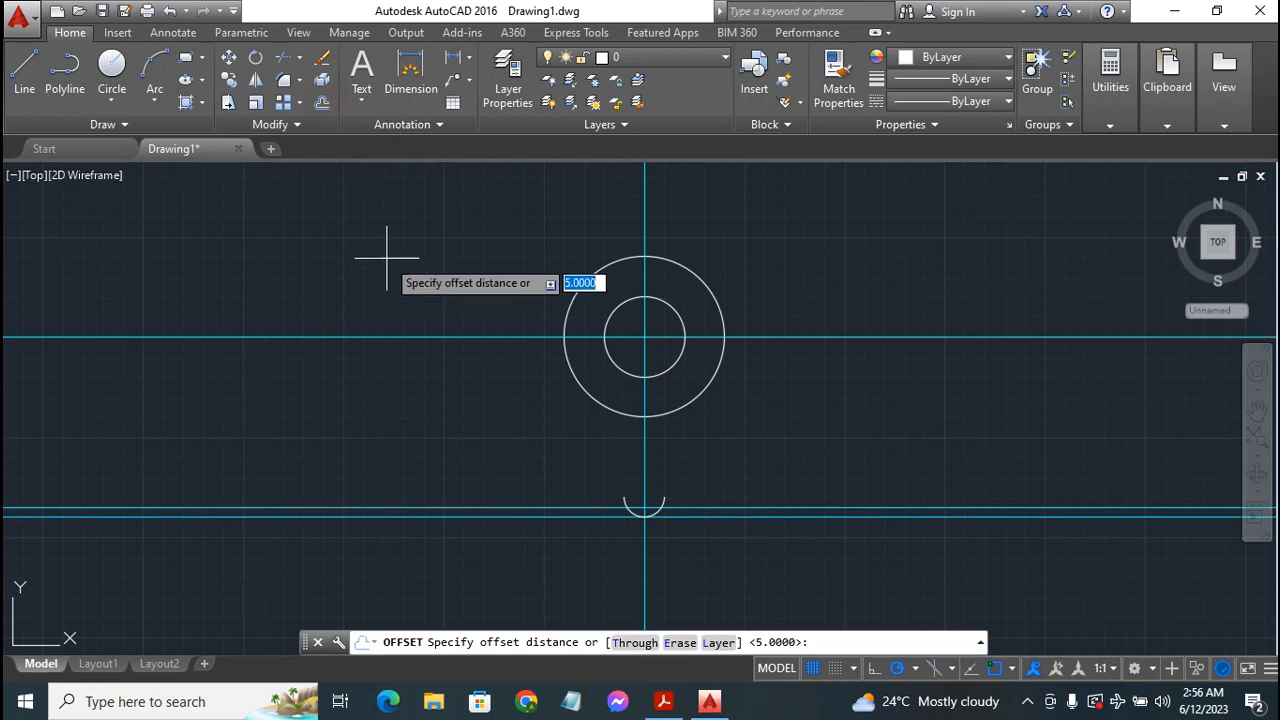
key(Return)
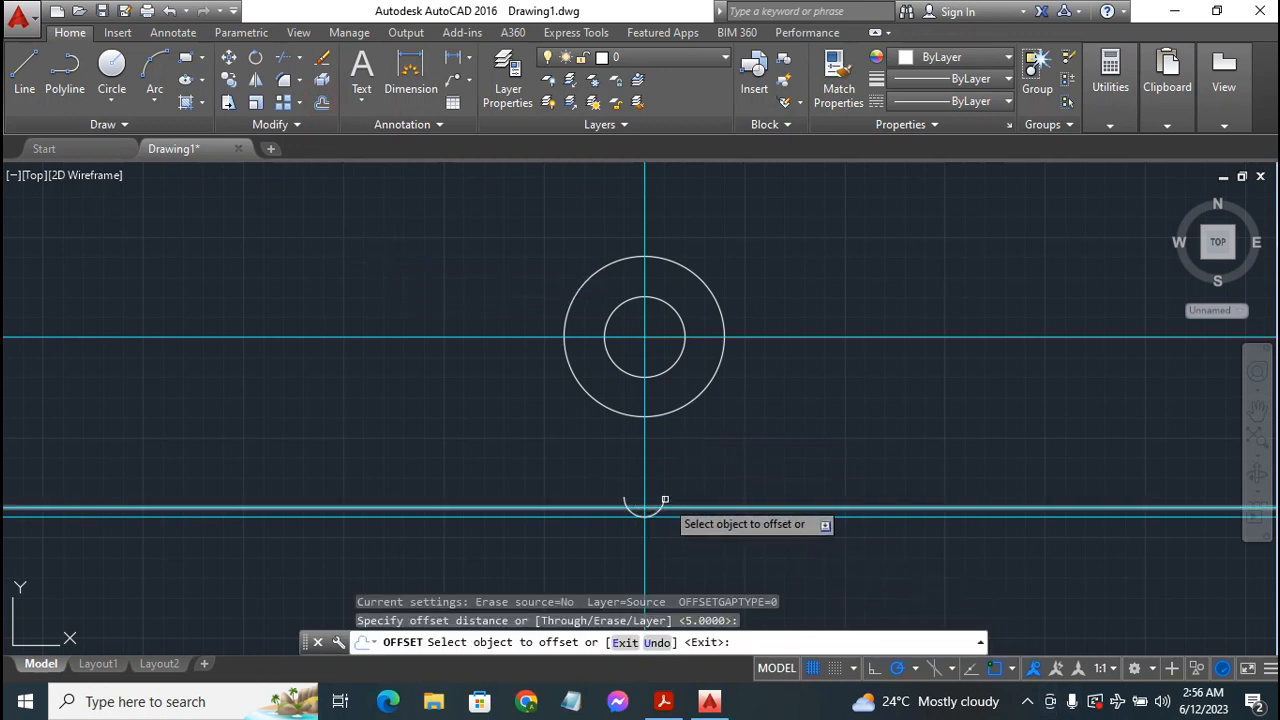
click(709, 500)
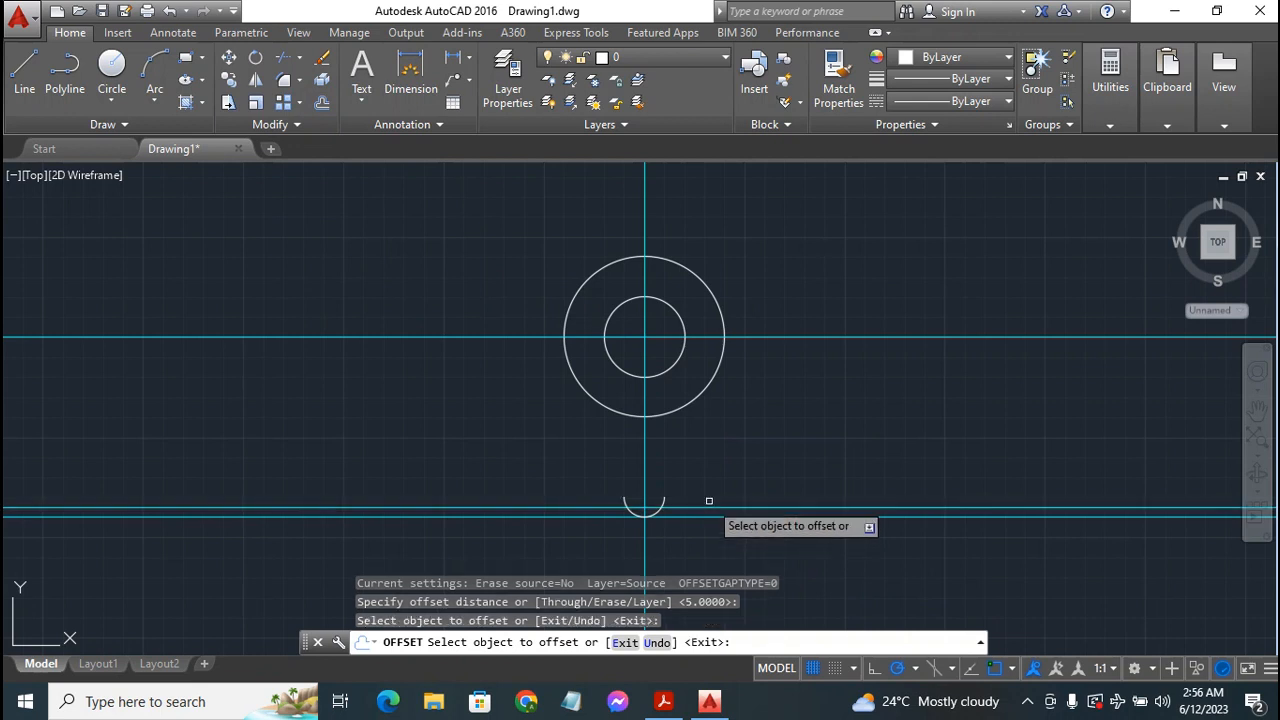
click(709, 506)
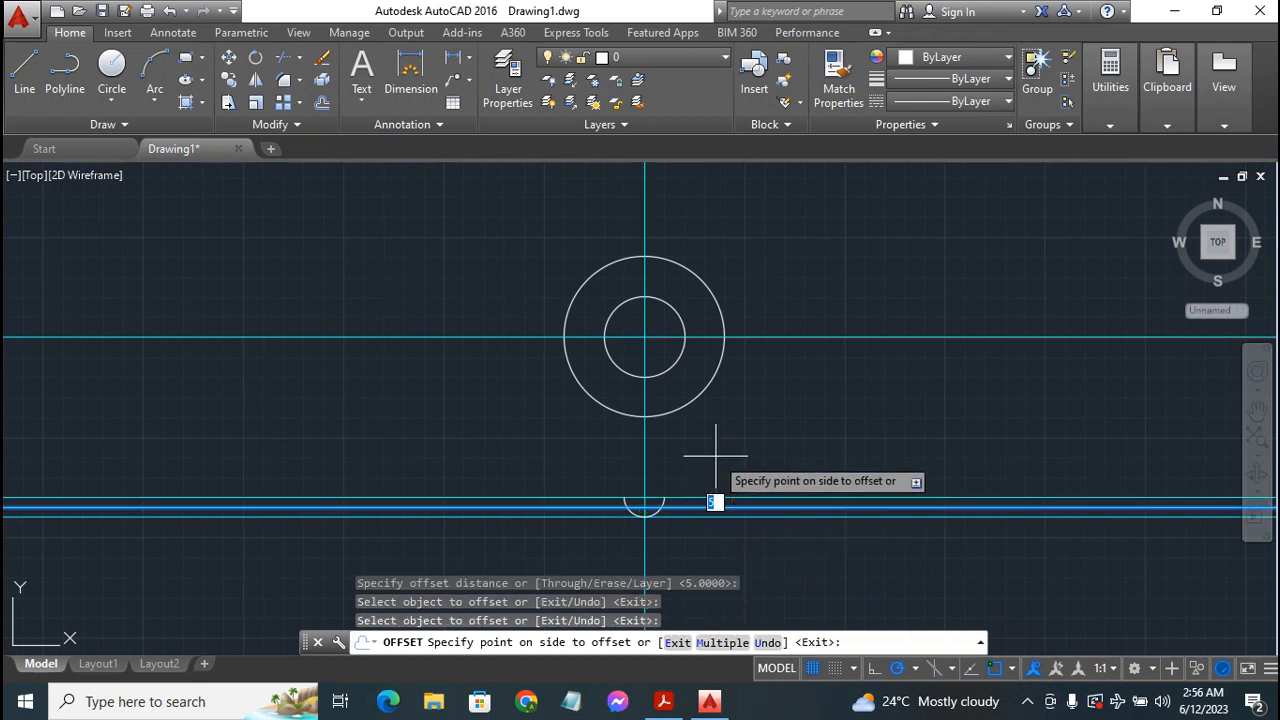
click(714, 460)
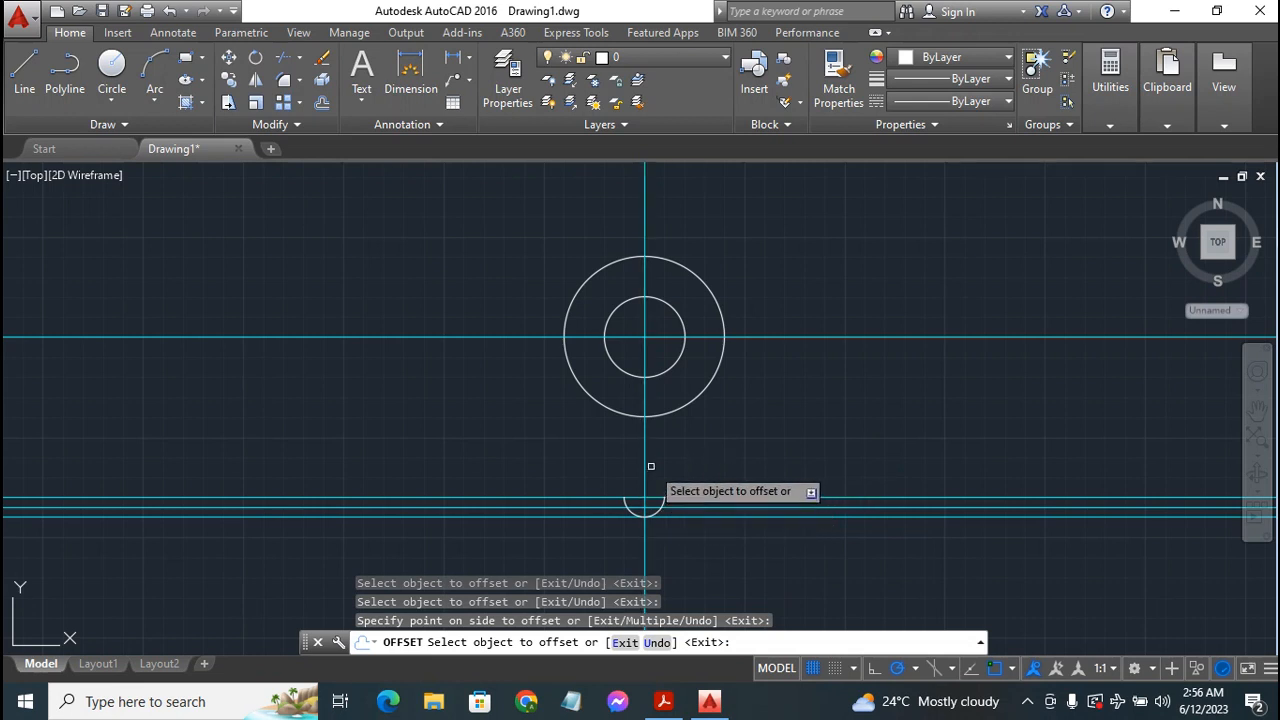
Offset the horizontal construction line through the lower arc's endpoints 25 upward
click(320, 103)
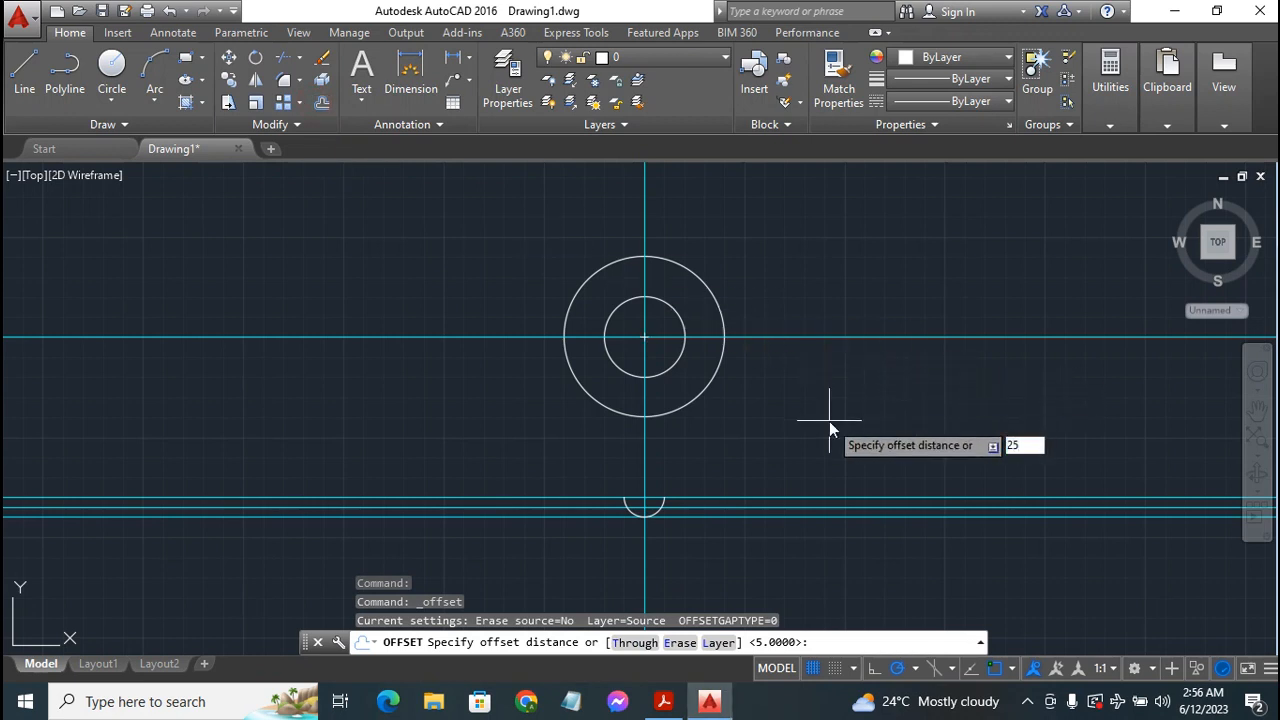
key(Return)
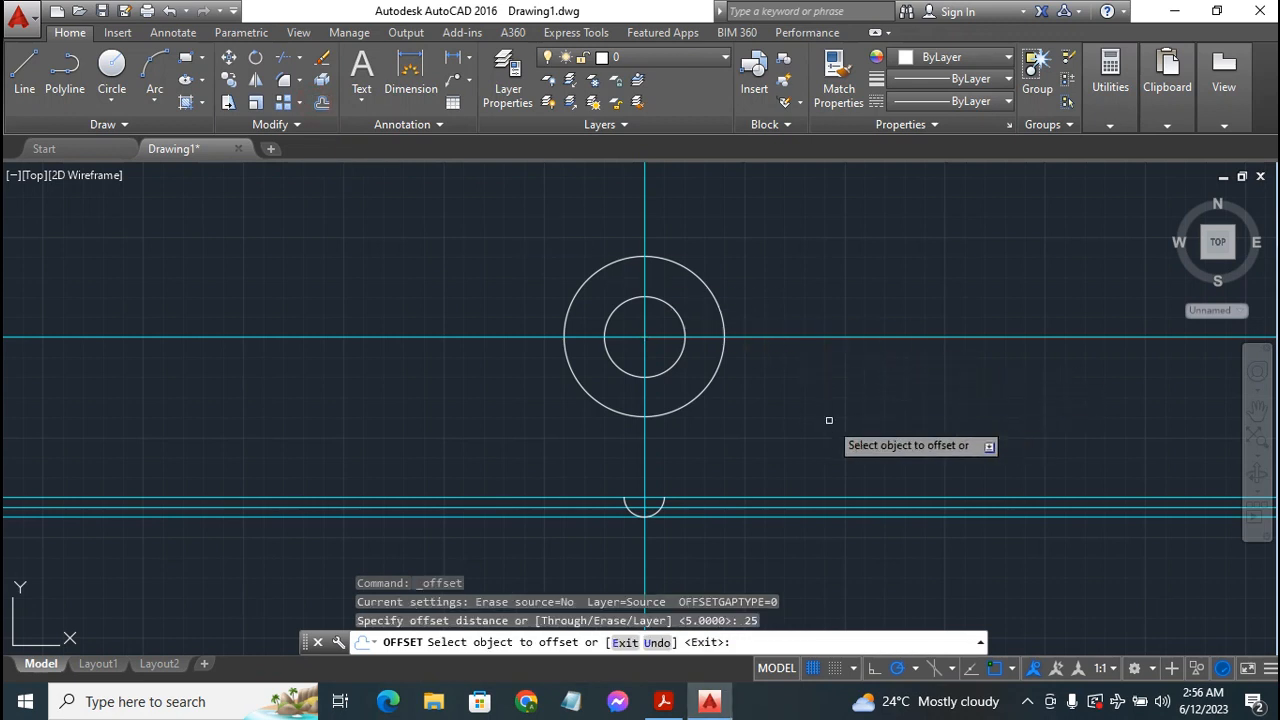
click(707, 497)
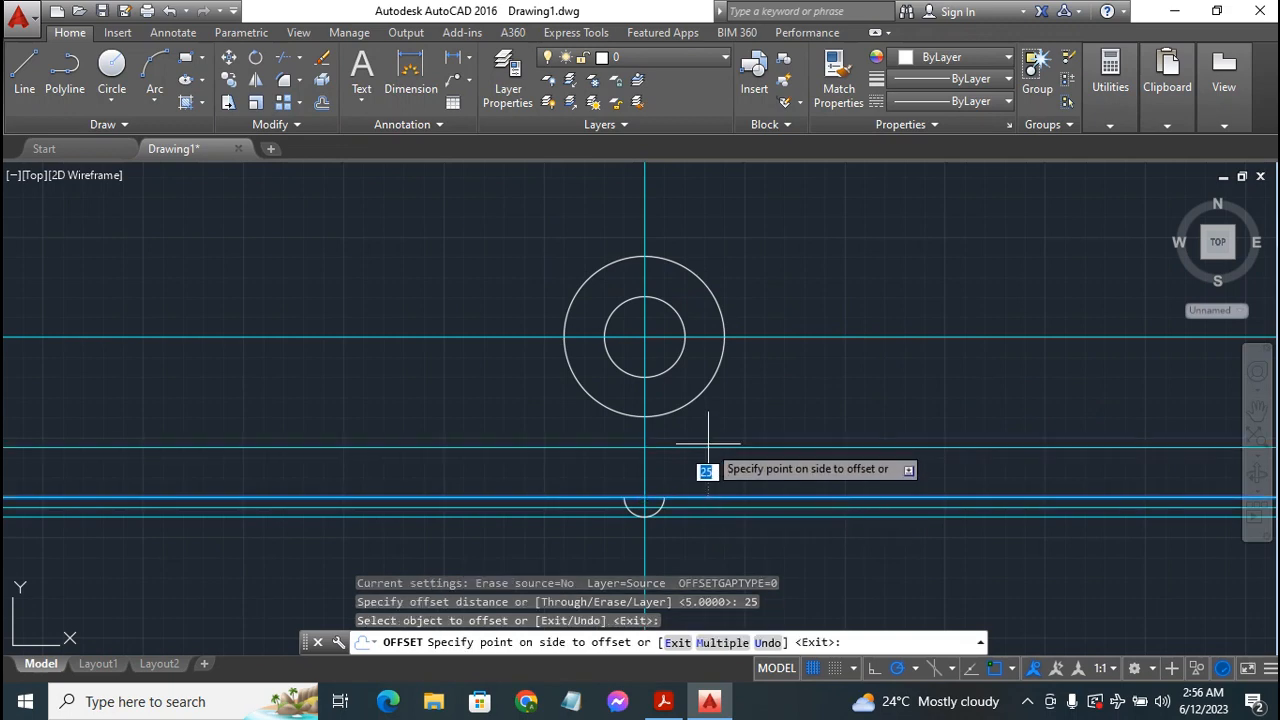
click(716, 453)
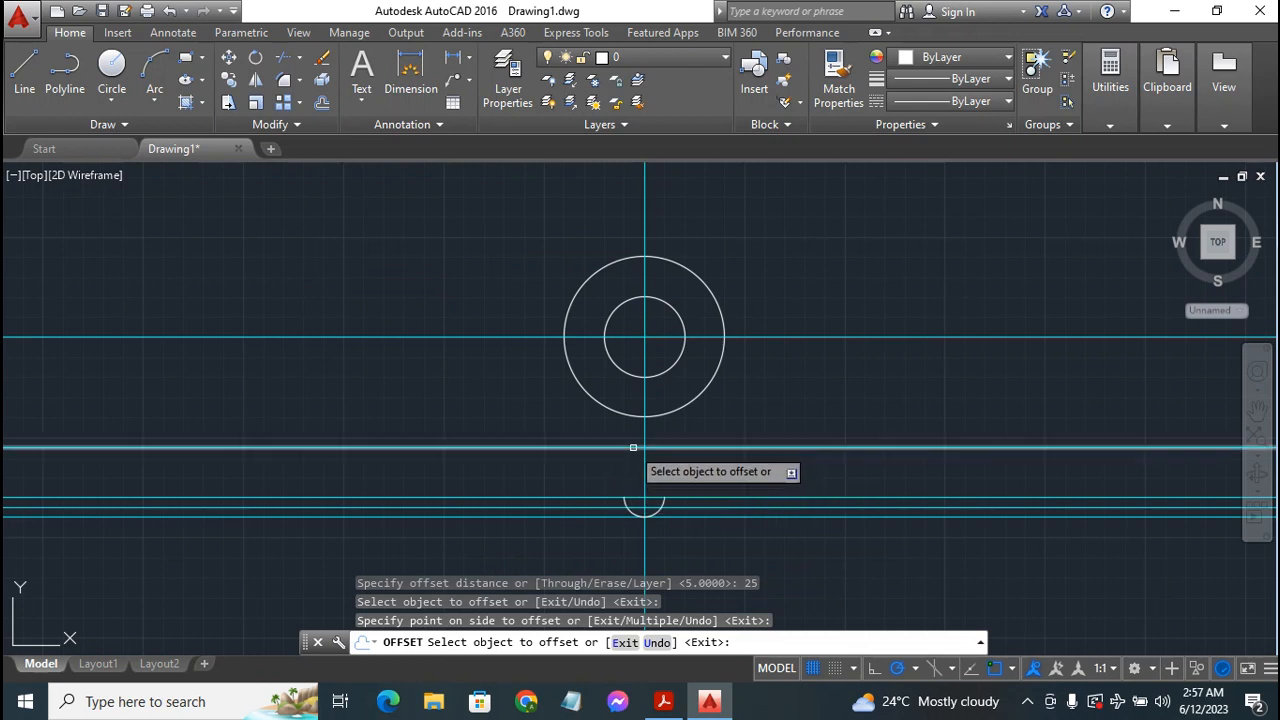
Offset the horizontal construction line just below the large circle 5 upward
click(322, 105)
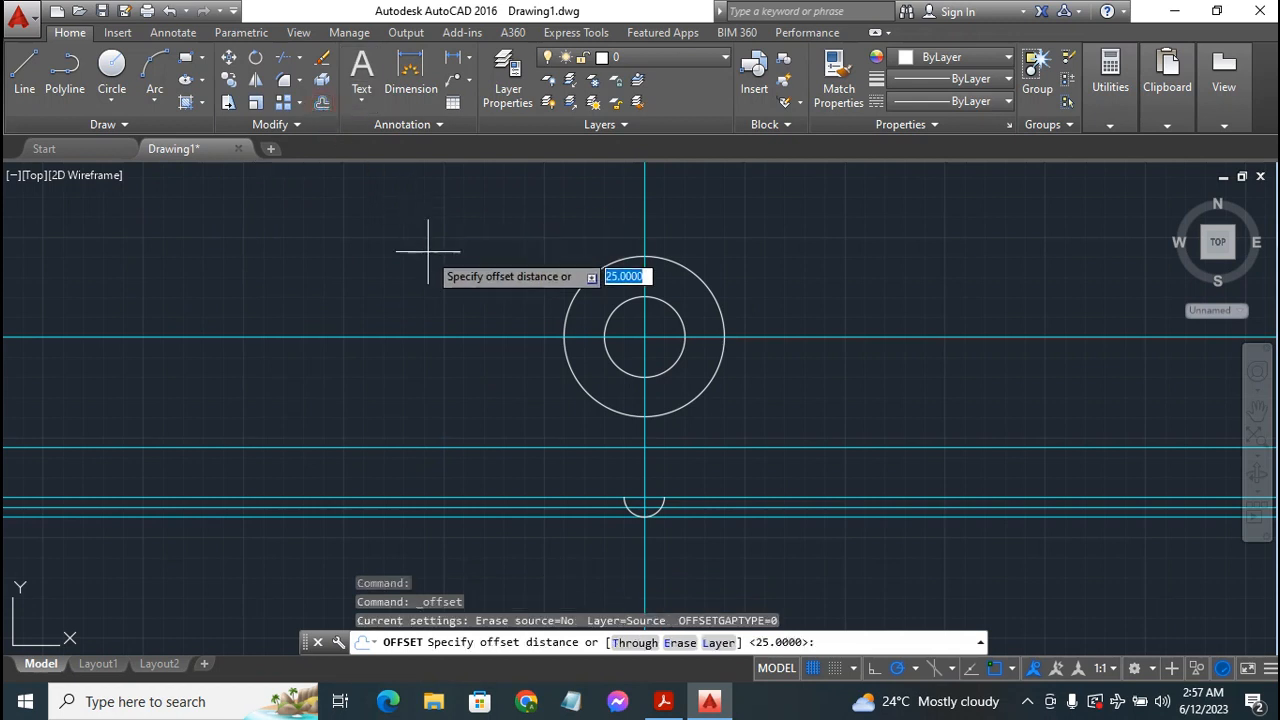
text(5)
key(Return)
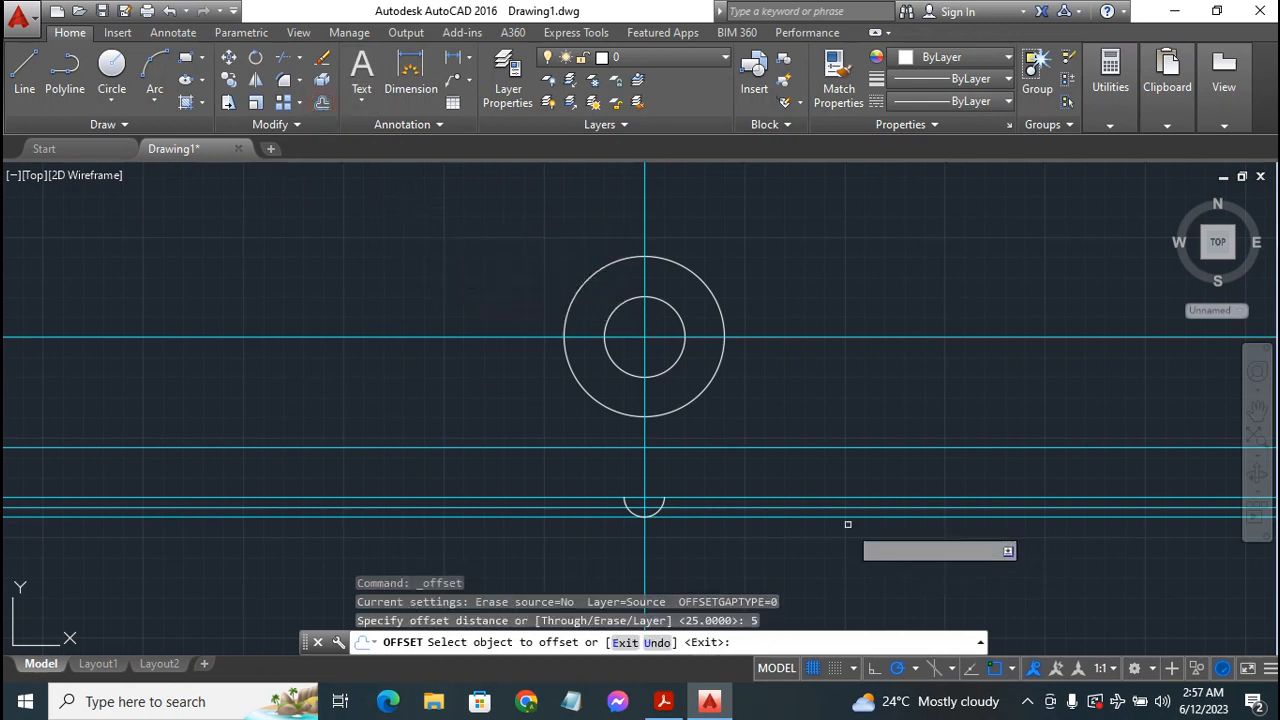
click(688, 449)
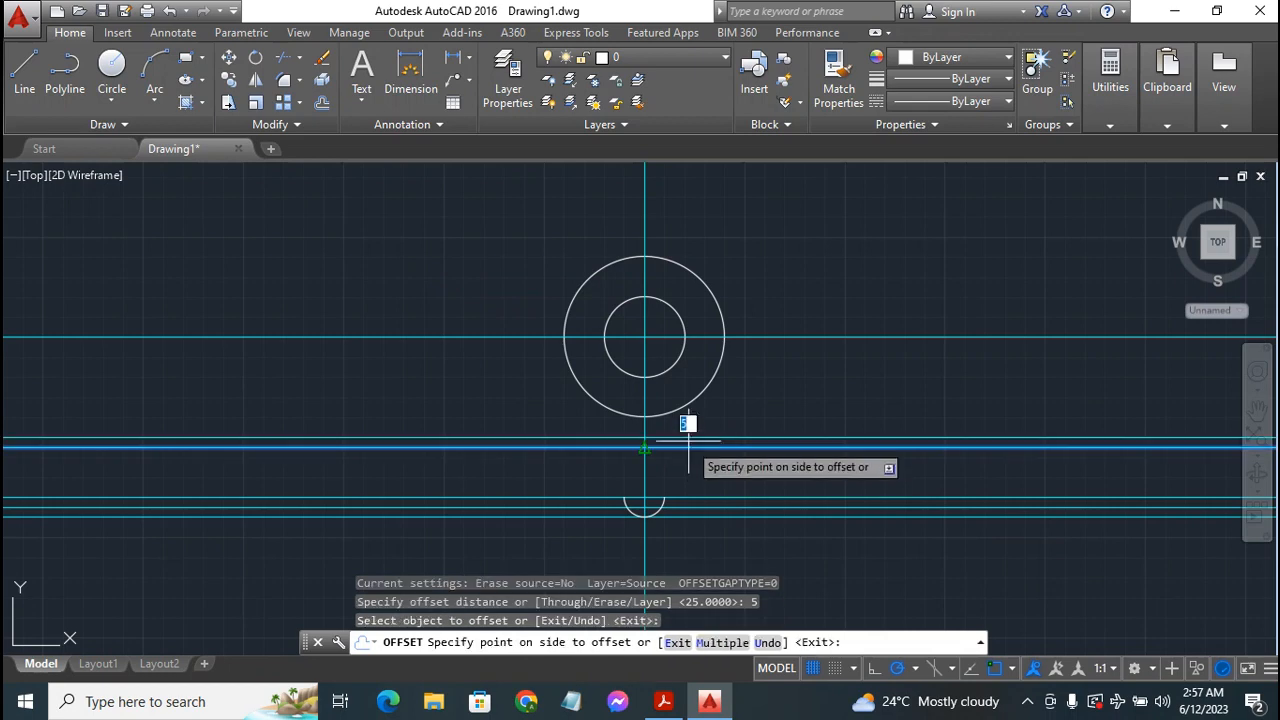
click(690, 424)
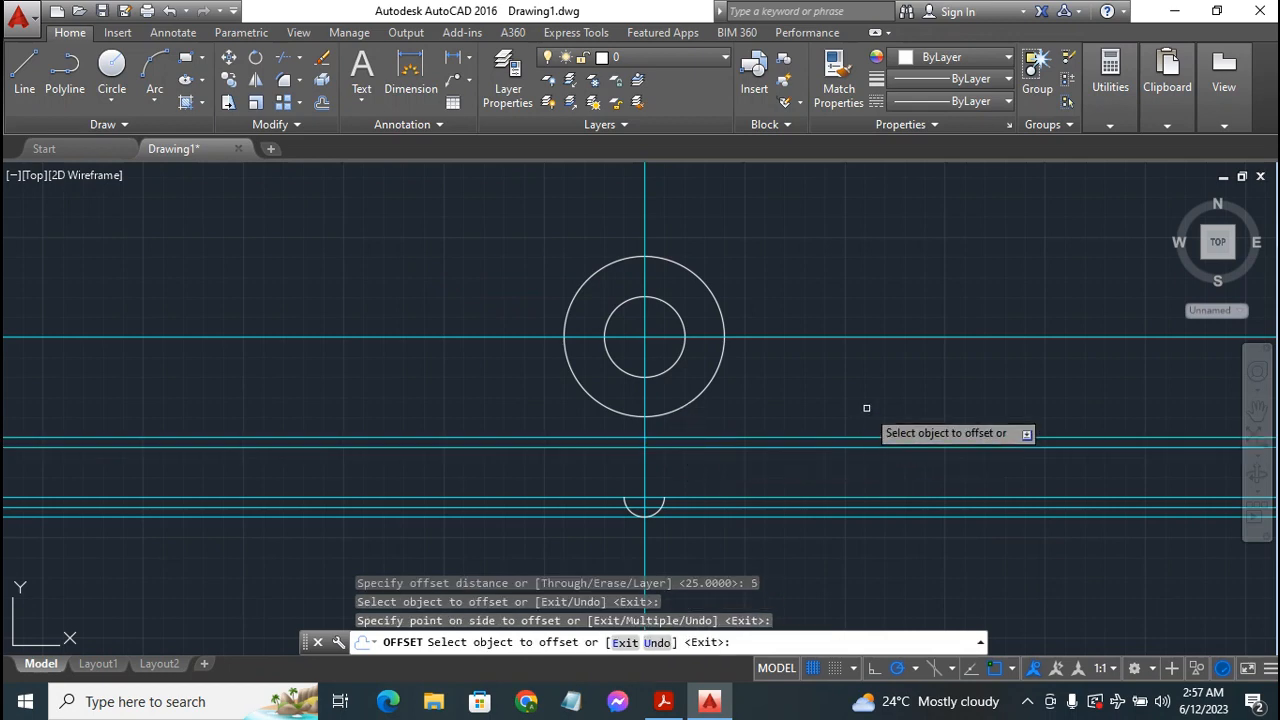
key(Escape)
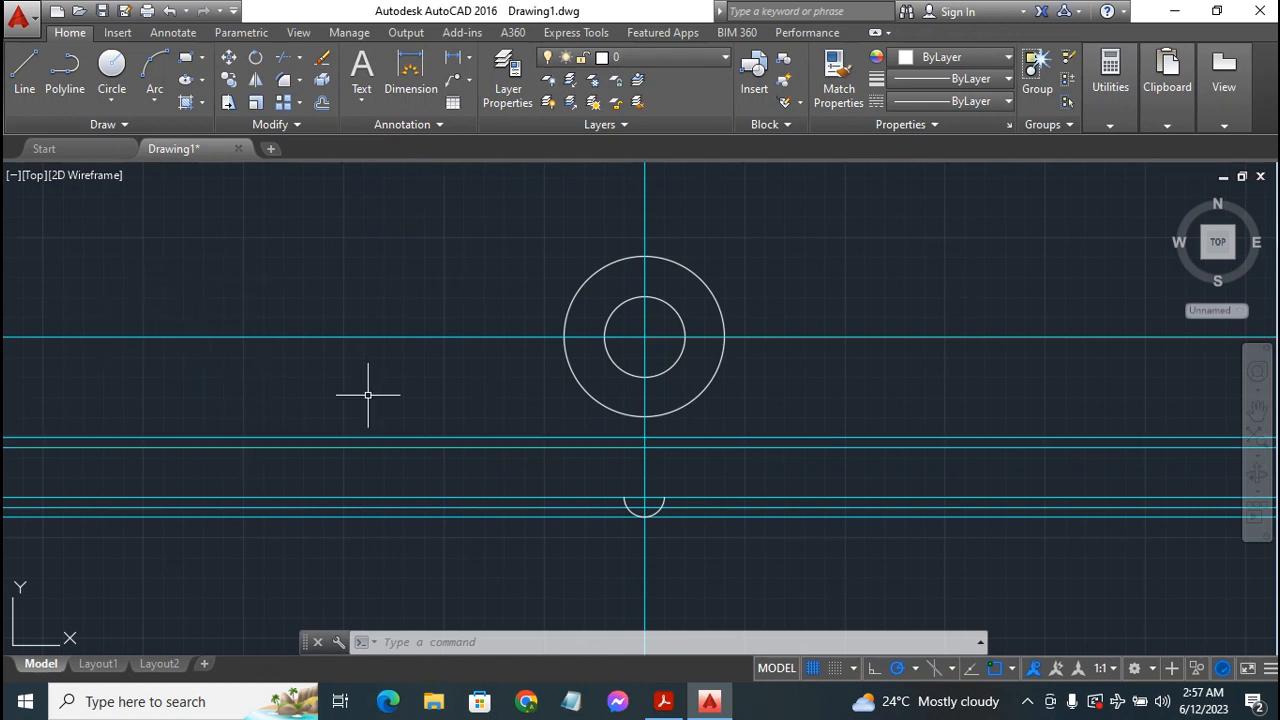
Draw two circles of radius 5 on the vertical centerline, one at the slot's upper center and one at the lower arc's center
click(111, 65)
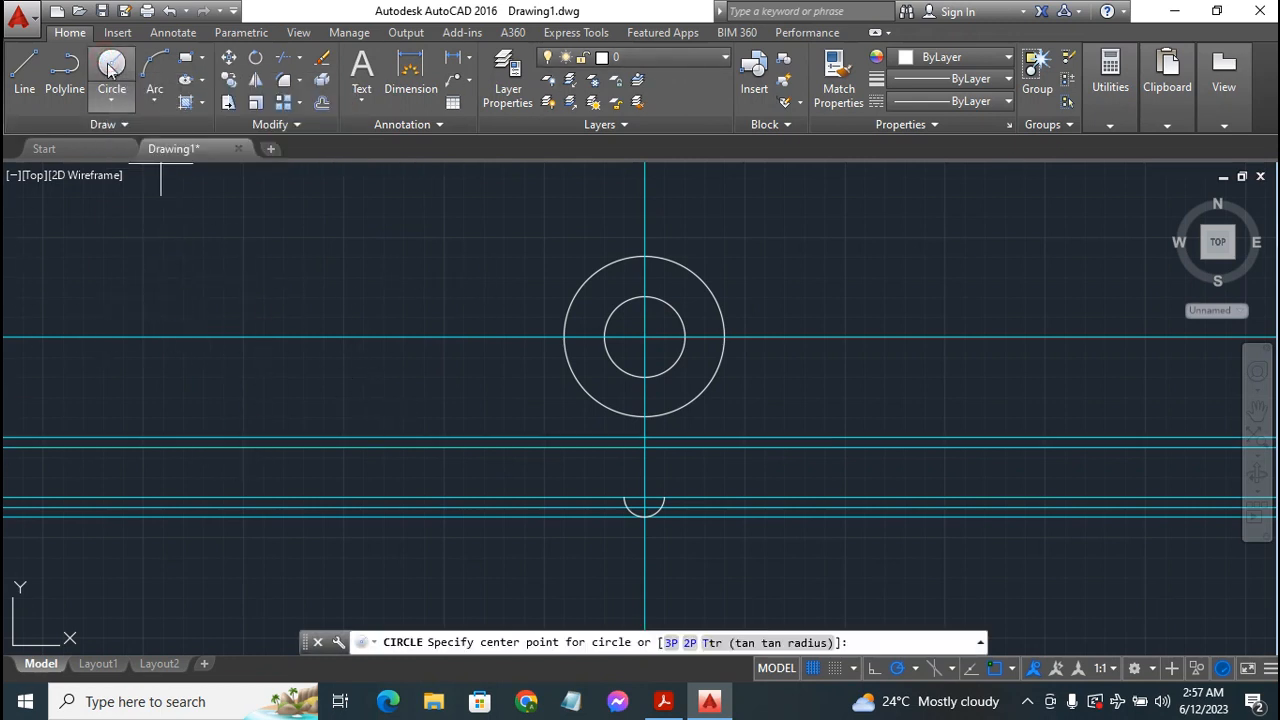
click(644, 448)
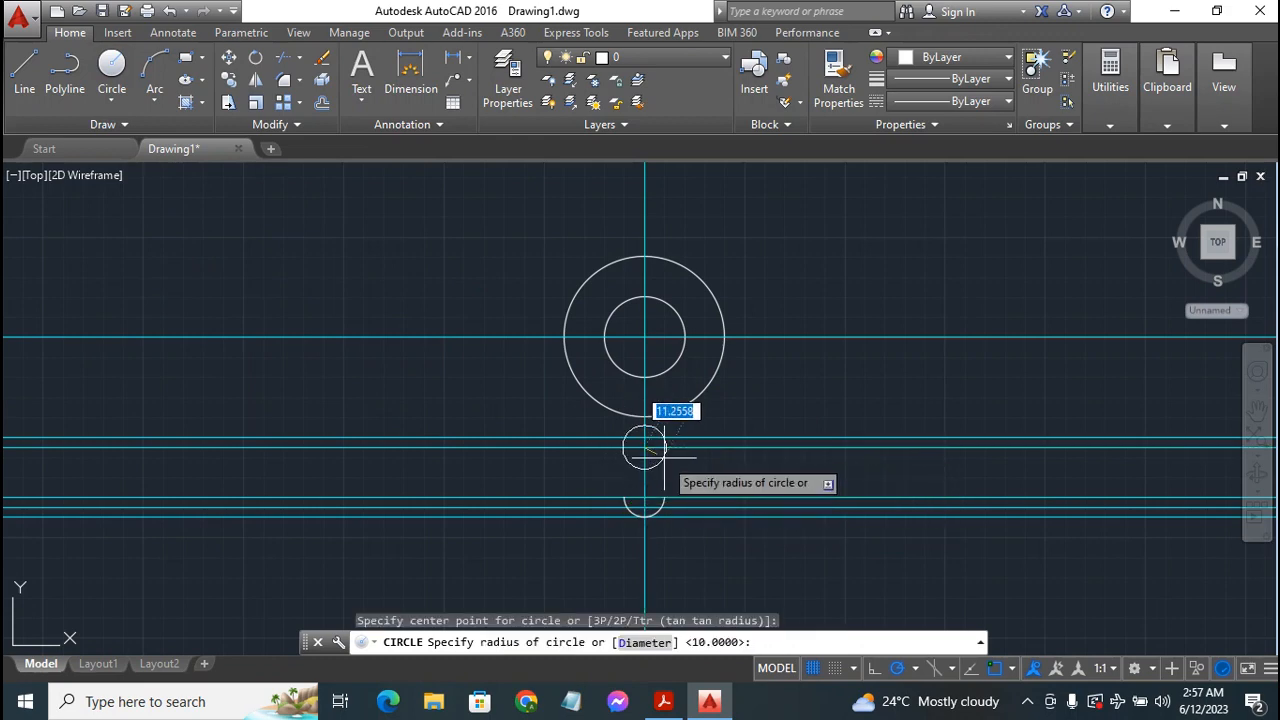
key(Return)
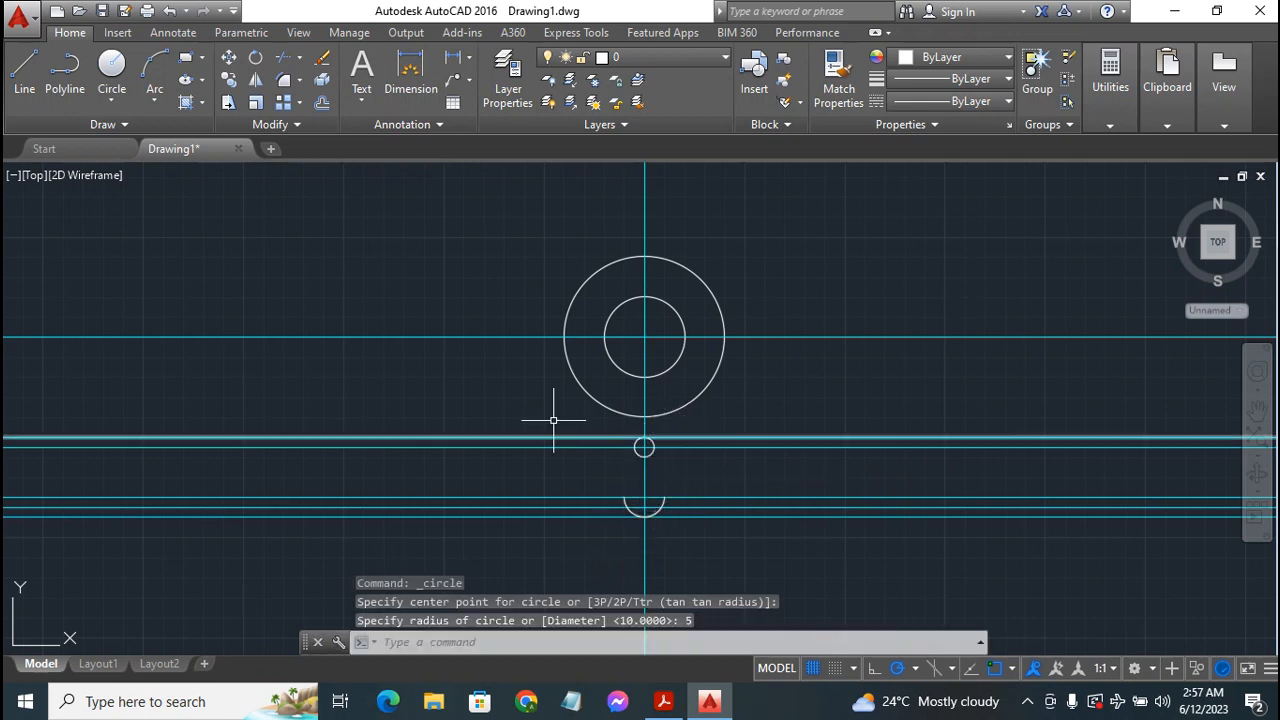
key(Return)
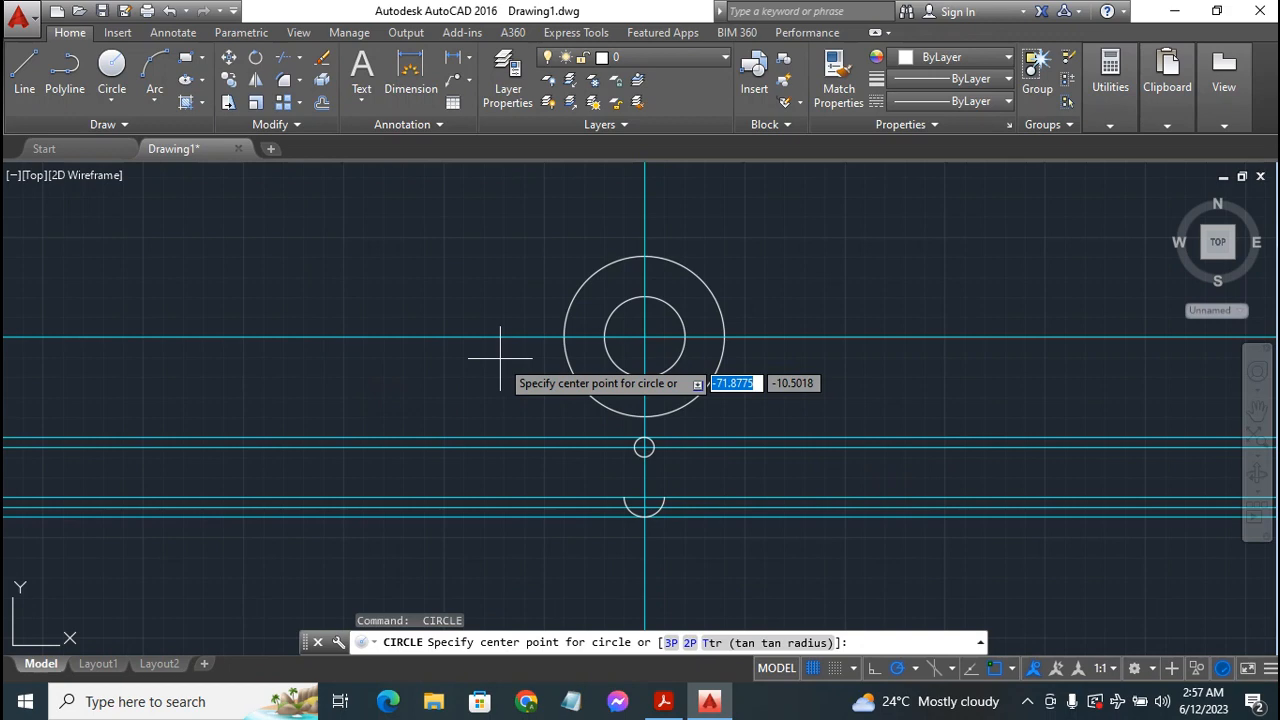
click(644, 500)
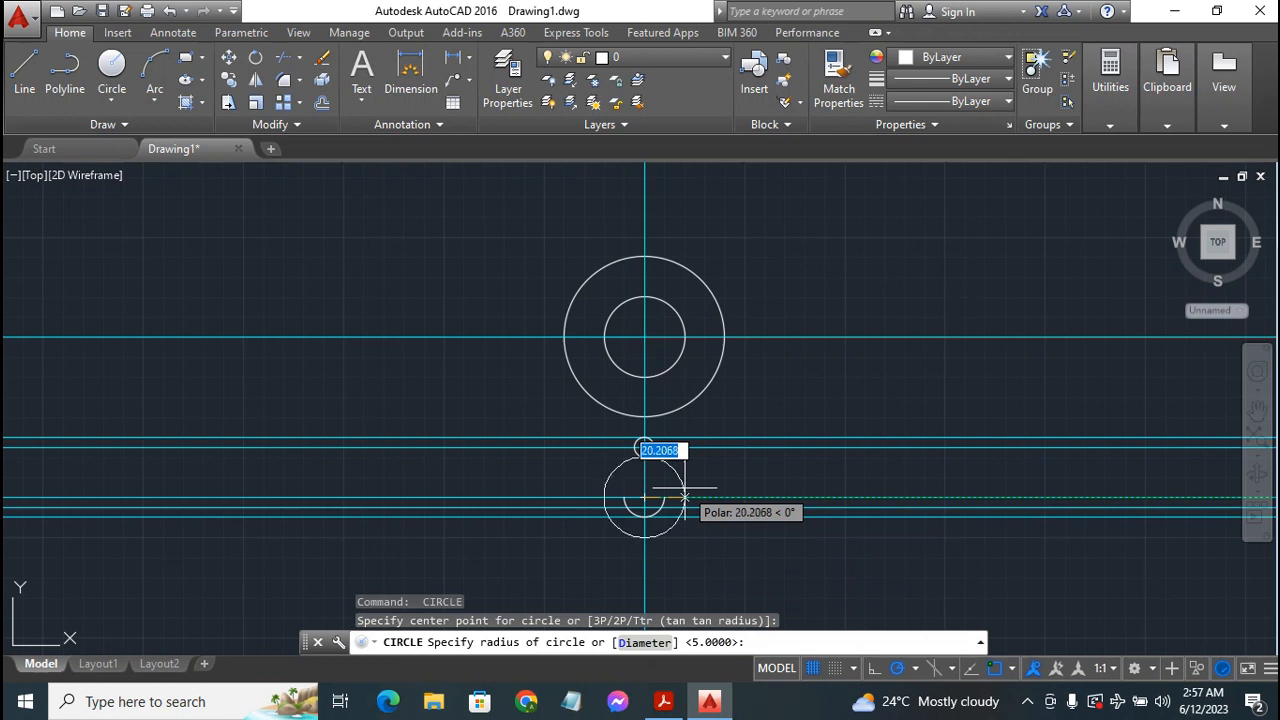
text(5)
key(Return)
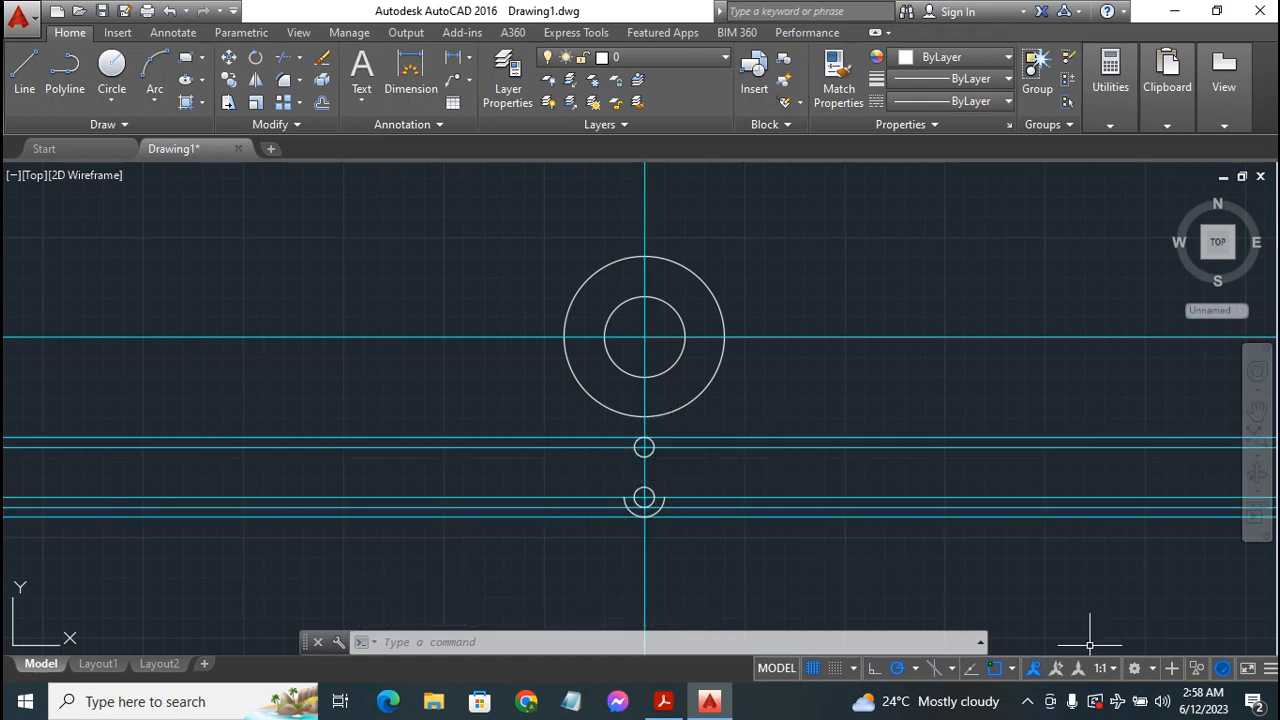
Turn off the Endpoint, Midpoint, Center and Intersection object snaps, keeping only Tangent active
click(1012, 670)
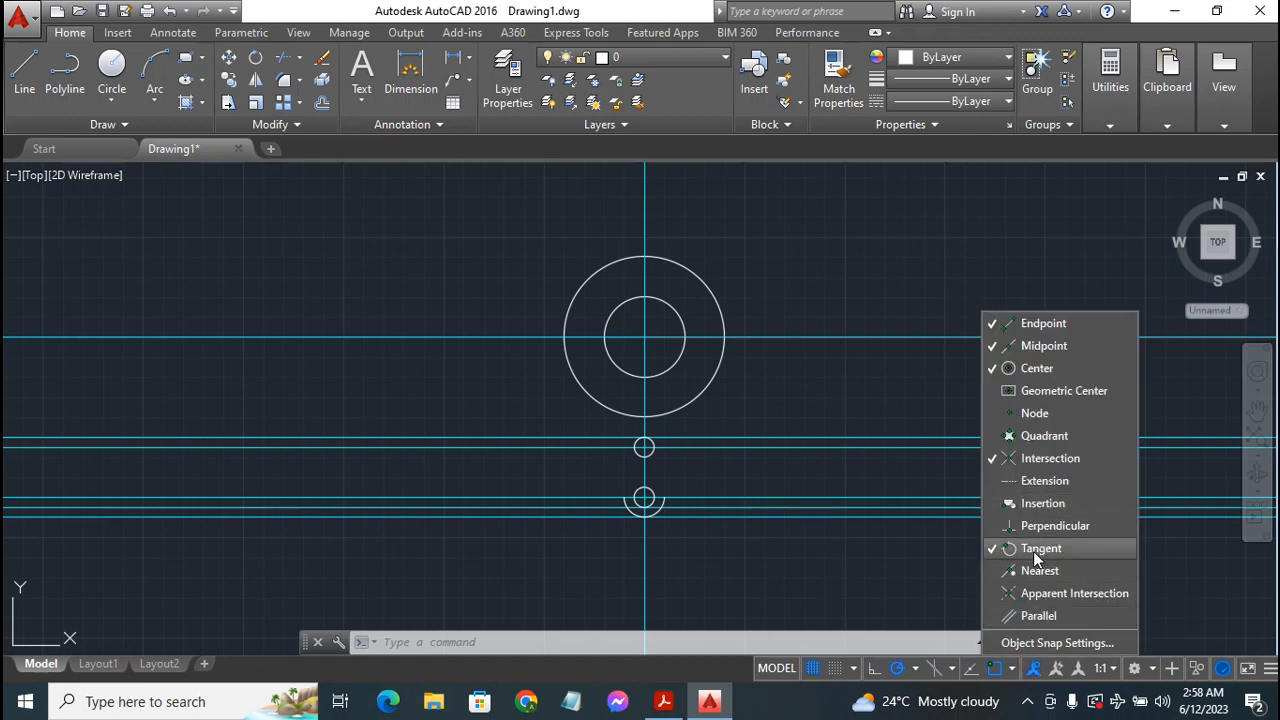
click(1058, 459)
click(1037, 370)
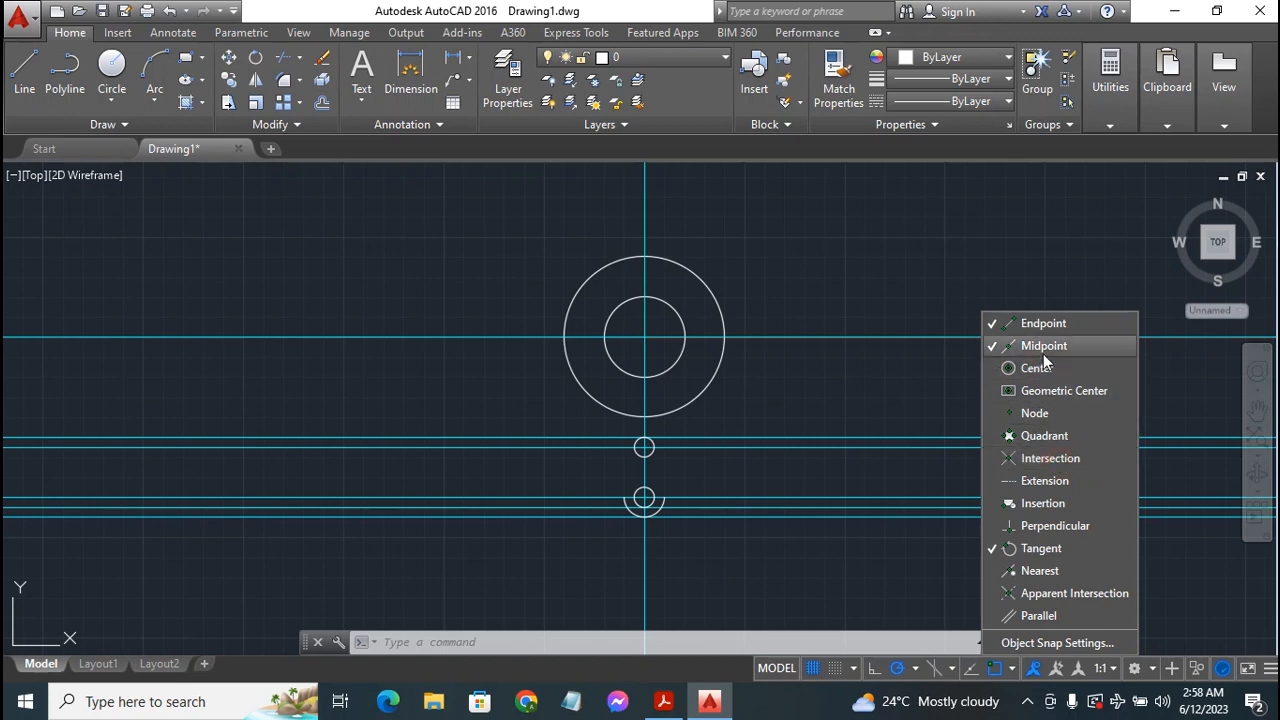
click(1045, 346)
click(1049, 326)
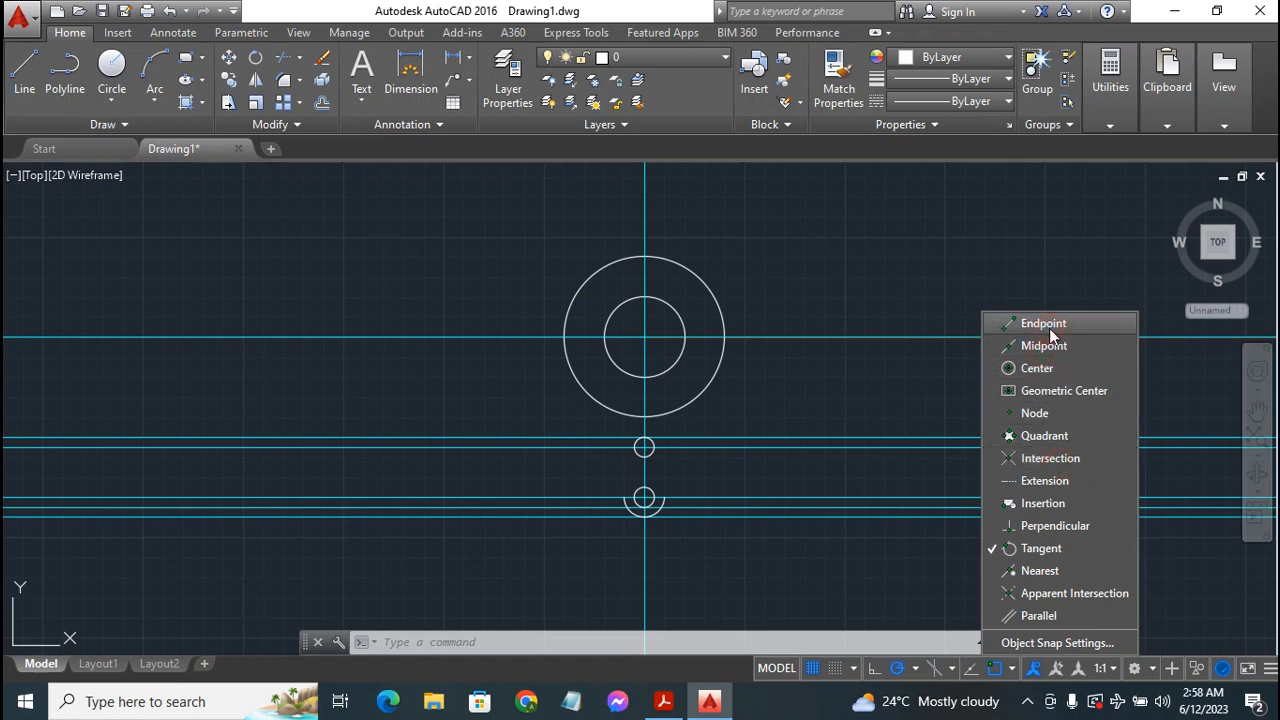
click(1011, 673)
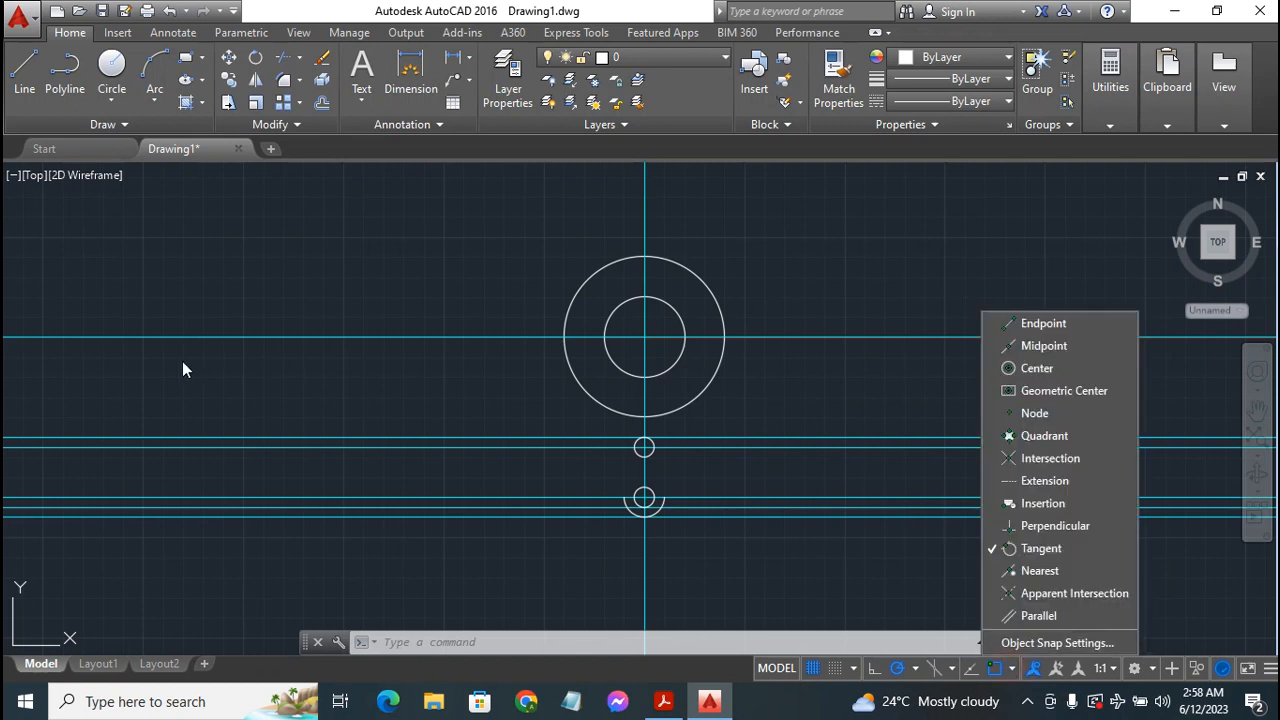
click(1011, 674)
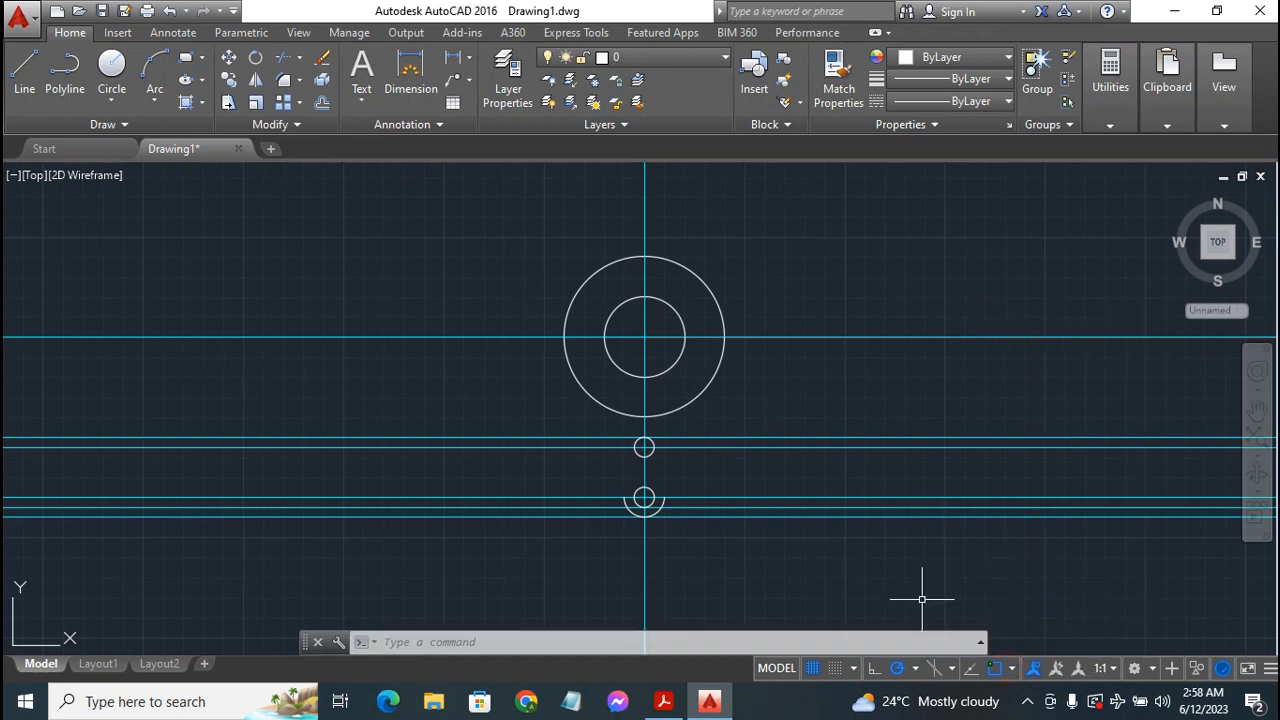
Draw a line tangent to the right sides of the two small circles, from the lower circle to the upper one
click(24, 72)
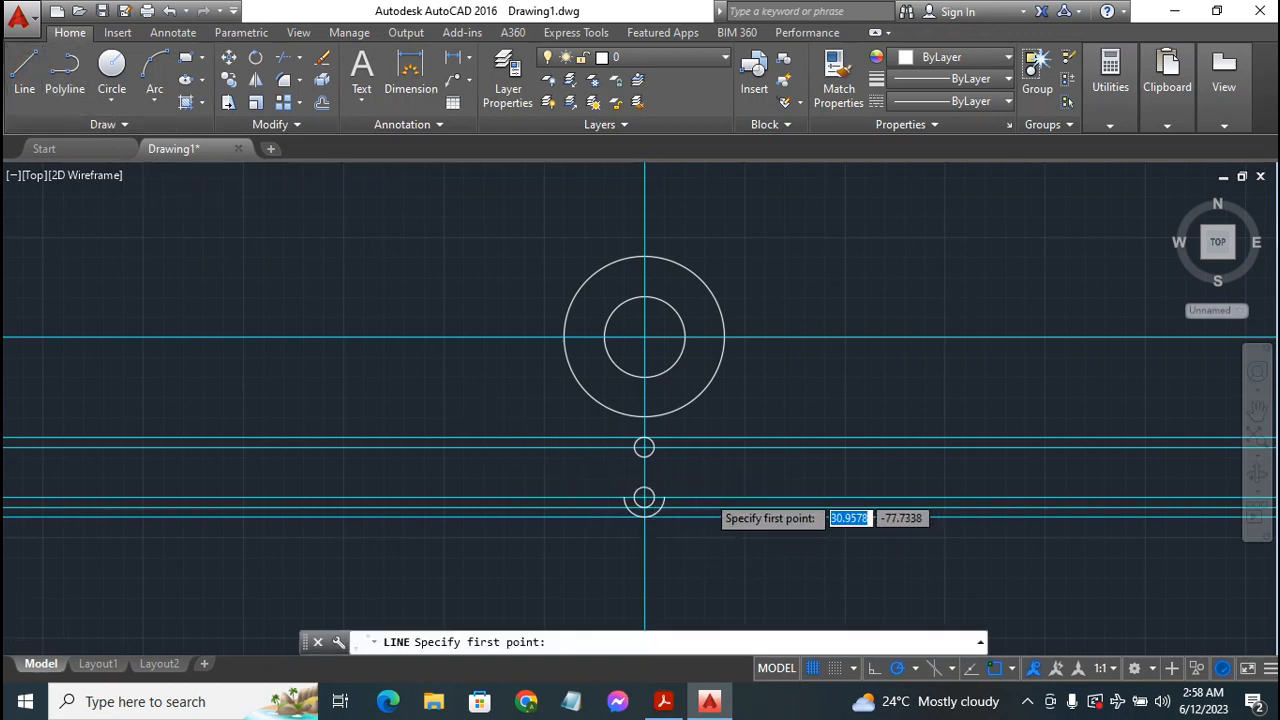
scroll(704, 490, up, 2)
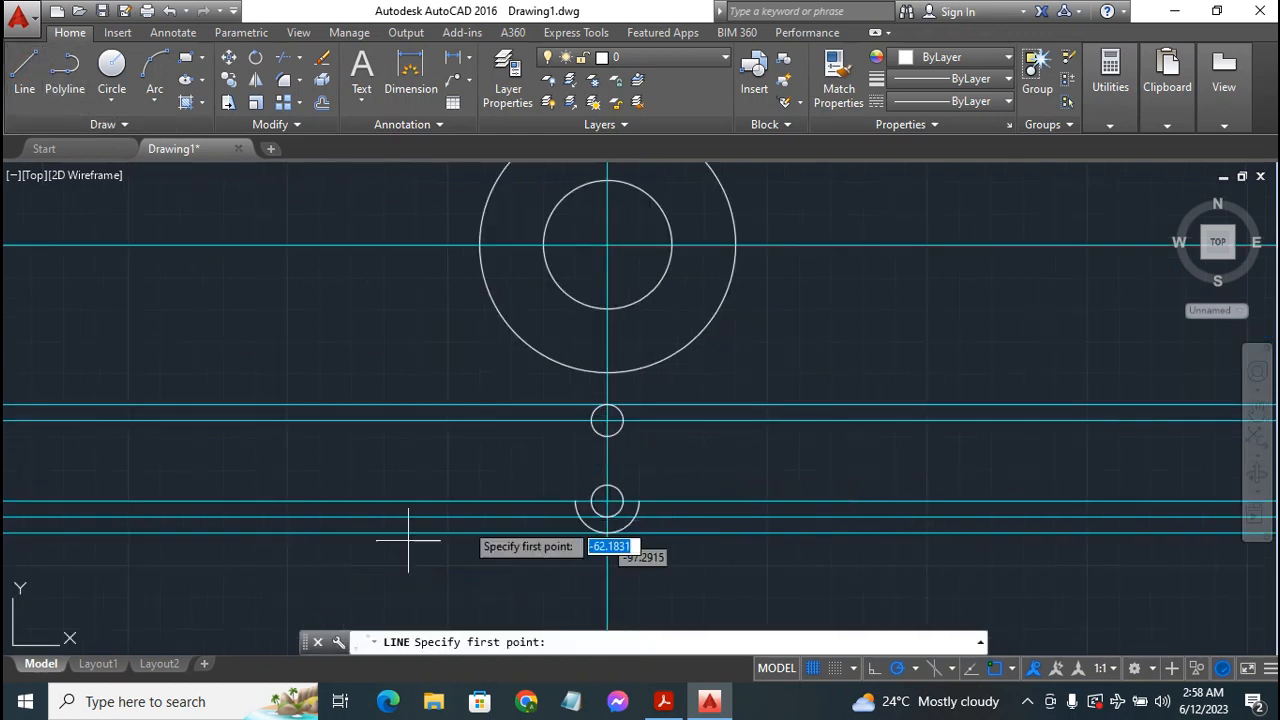
click(24, 79)
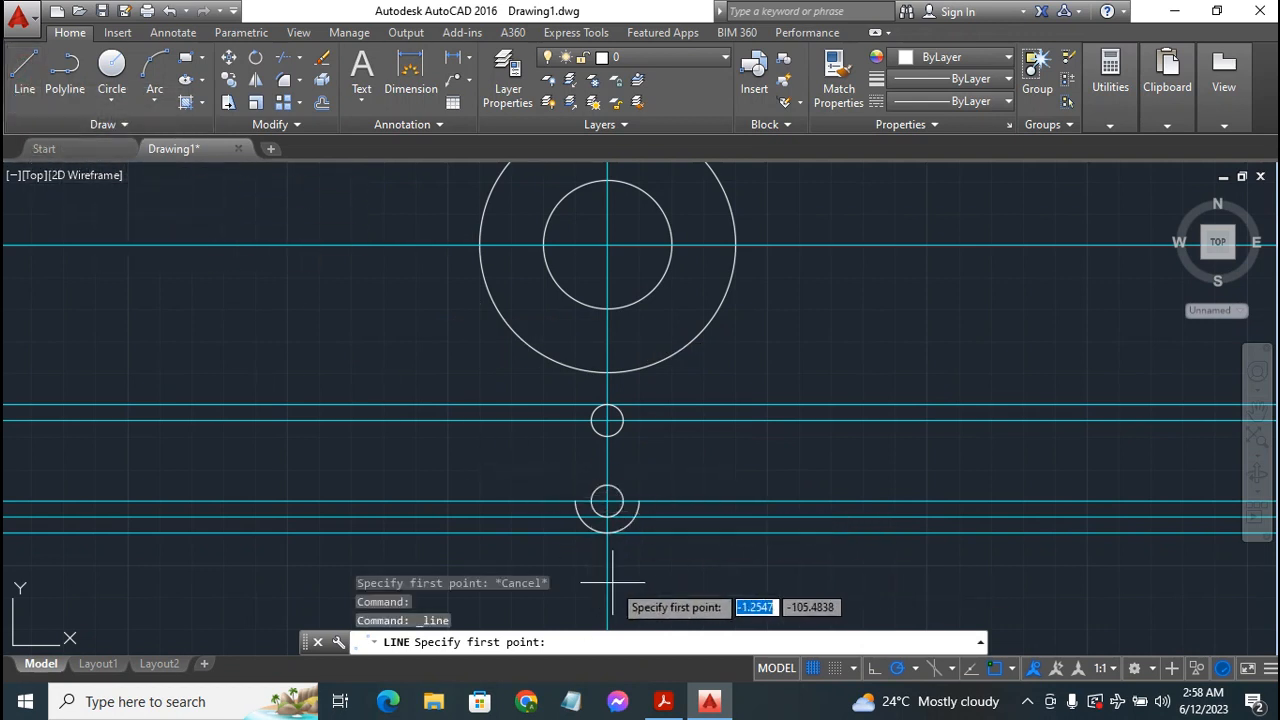
click(621, 507)
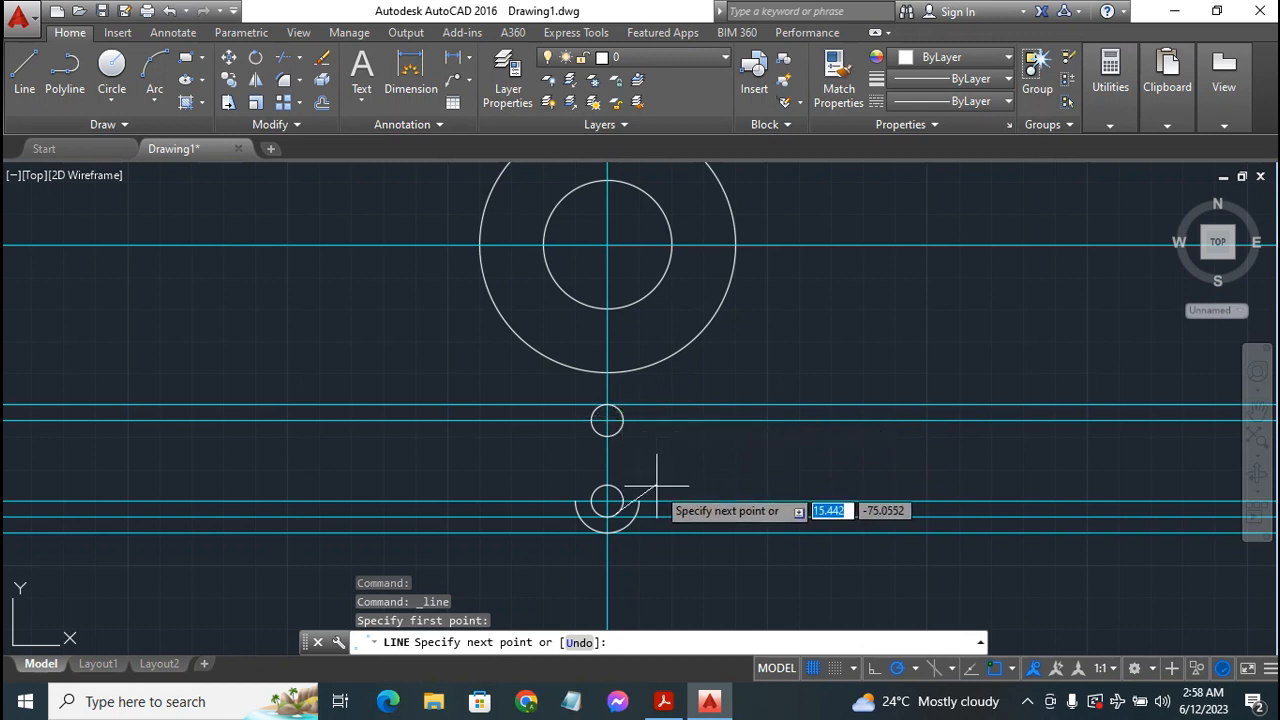
click(624, 418)
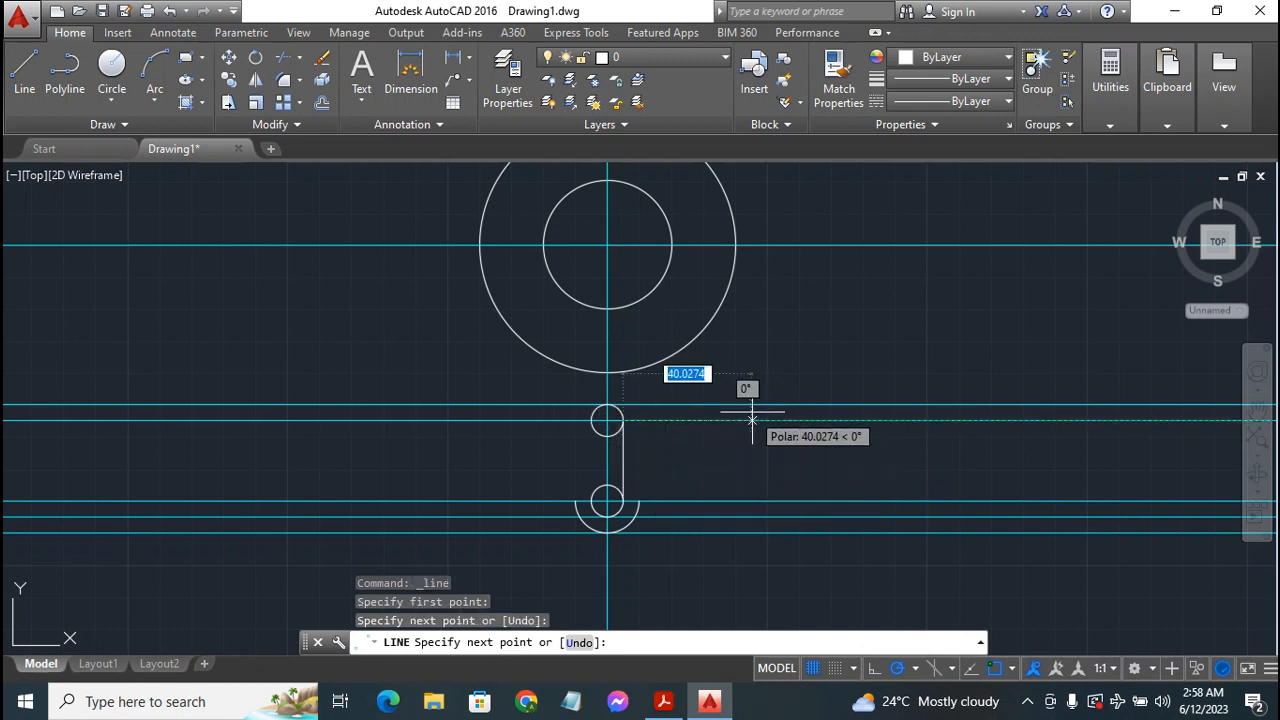
key(Escape)
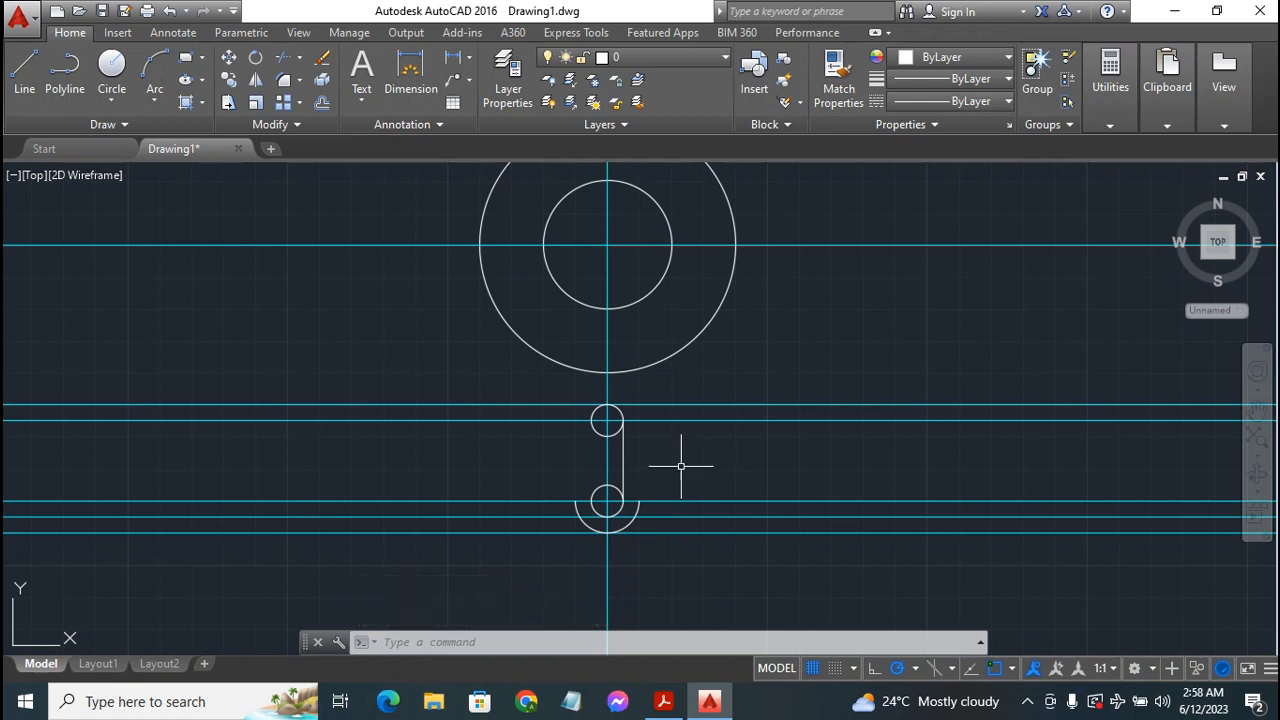
Draw a line tangent to the left sides of the two small circles, from the lower circle to the upper one
text(l)
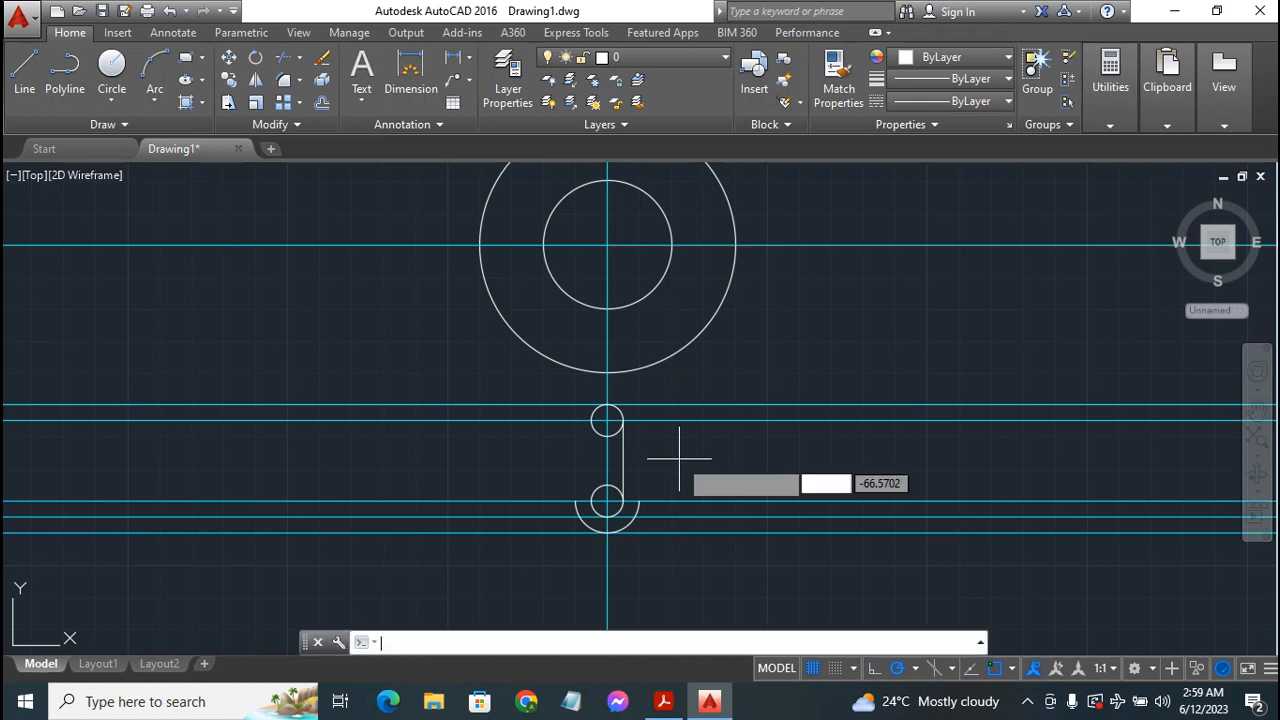
key(Return)
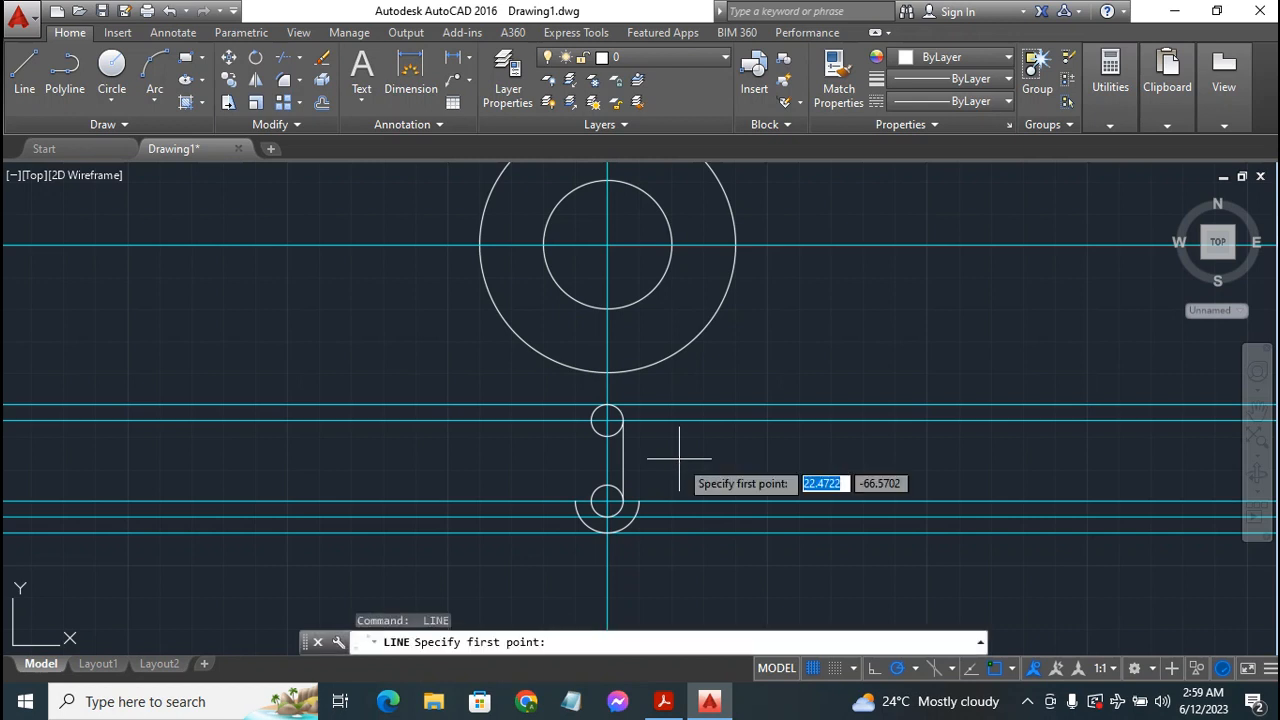
click(600, 500)
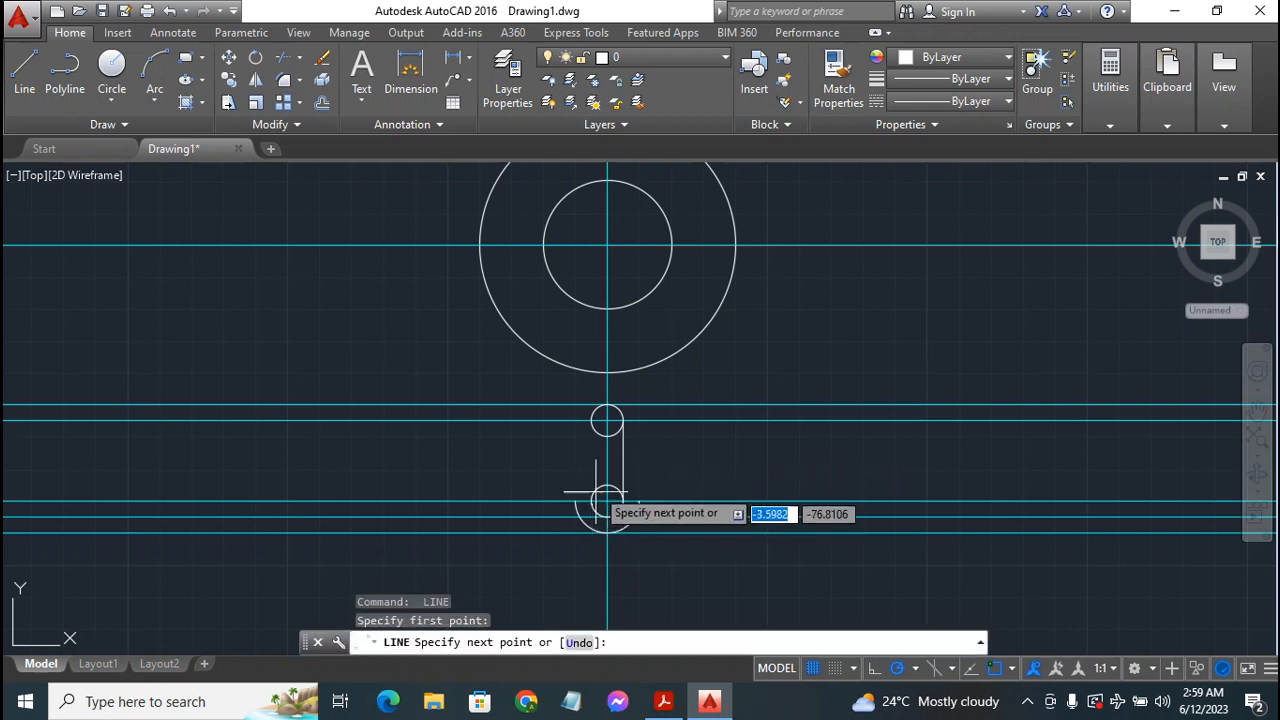
click(592, 420)
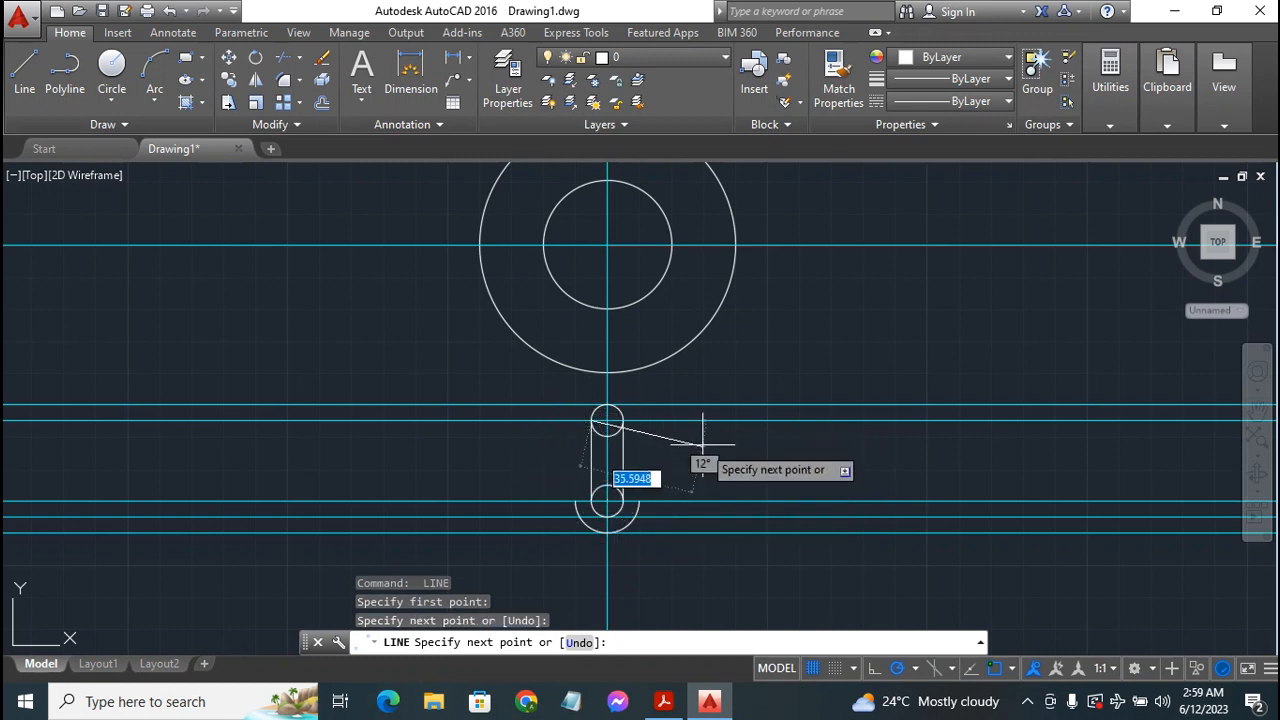
key(Escape)
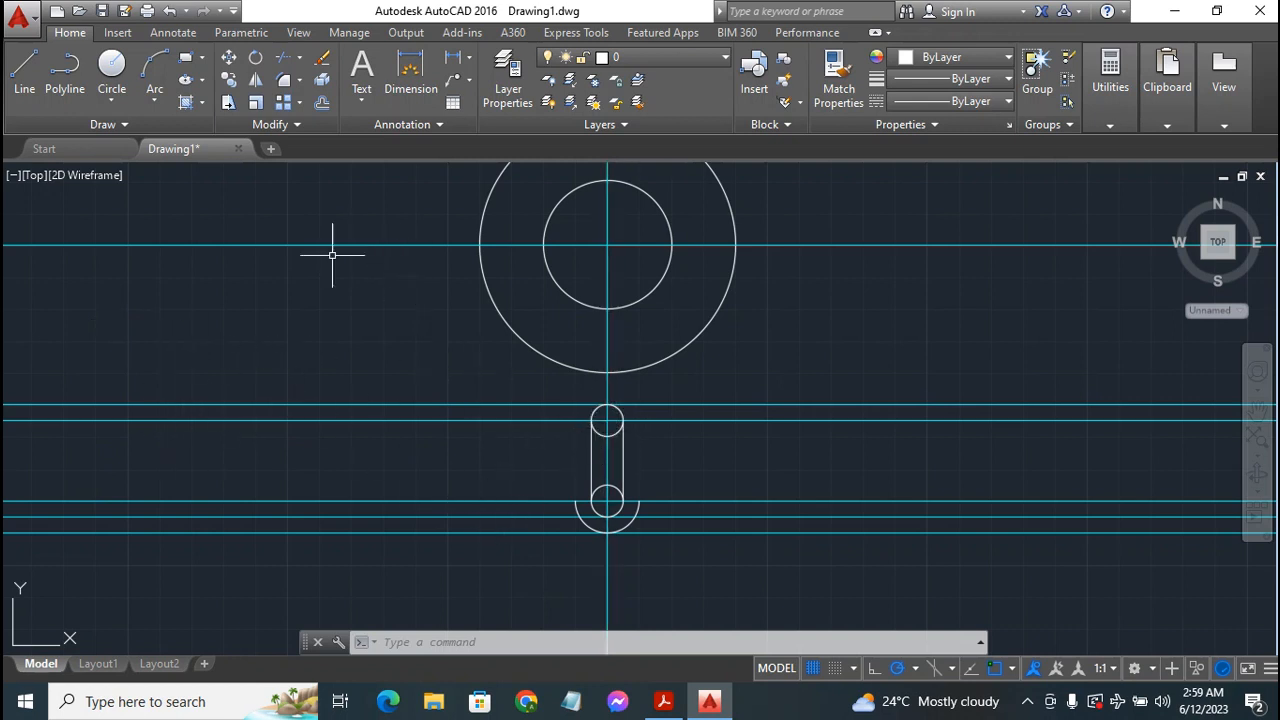
Trim away the inner halves of the two radius-5 circles, using all objects as cutting edges, to form the slot outline
click(282, 57)
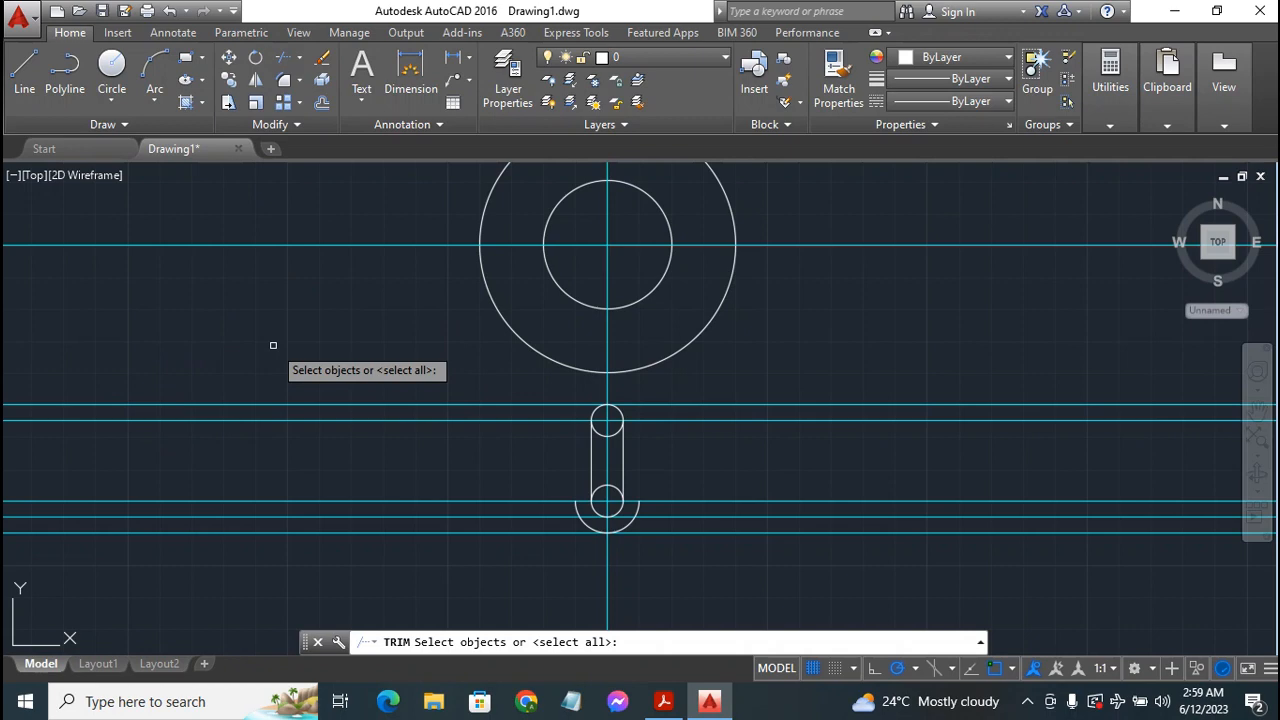
key(Return)
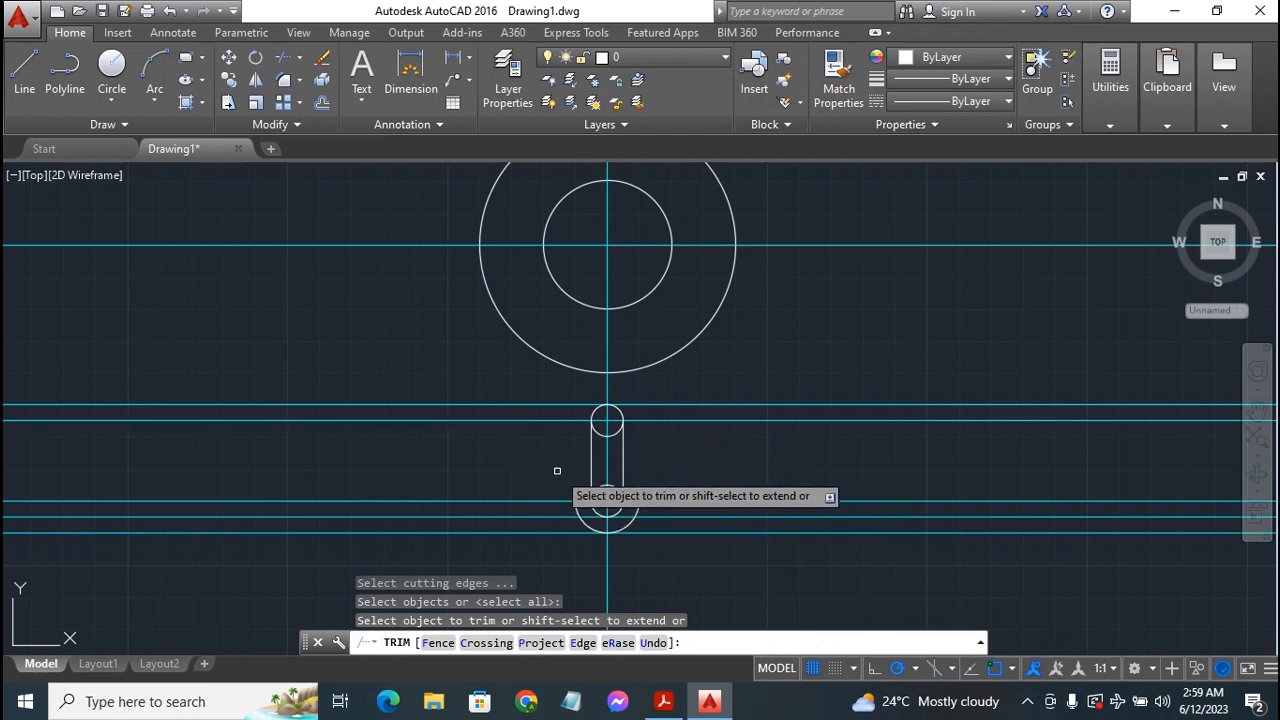
click(600, 487)
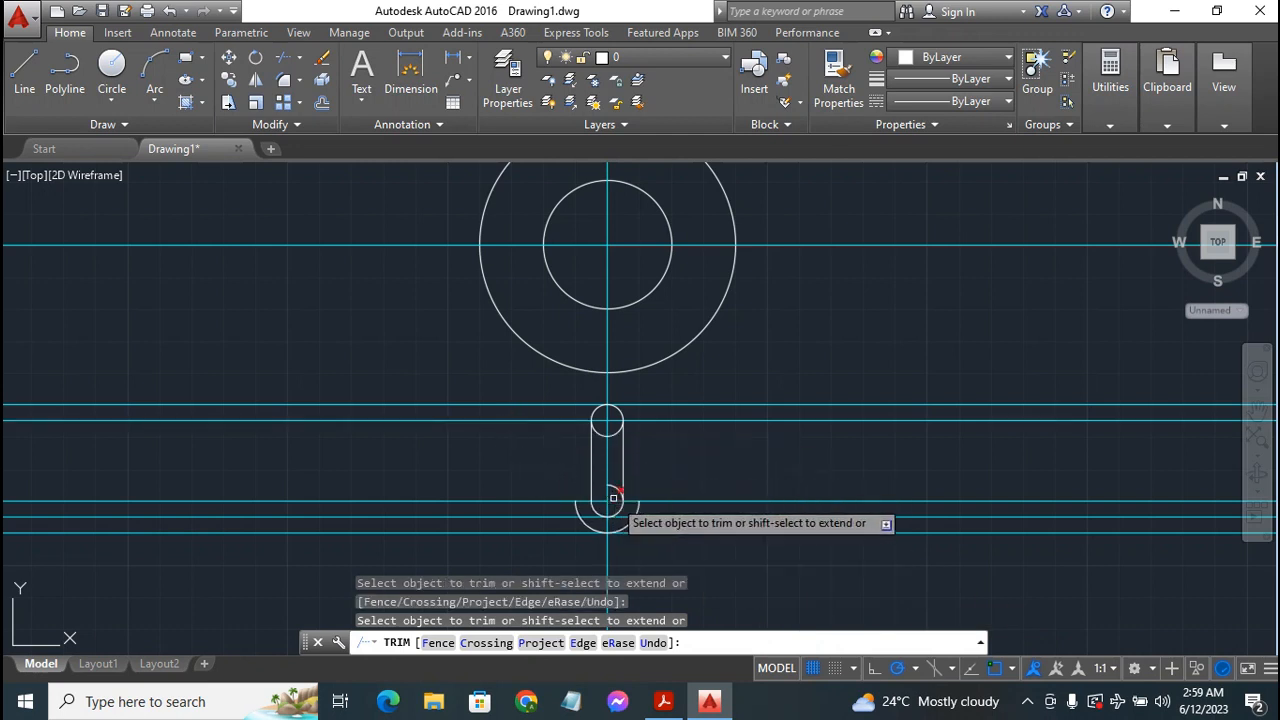
click(610, 436)
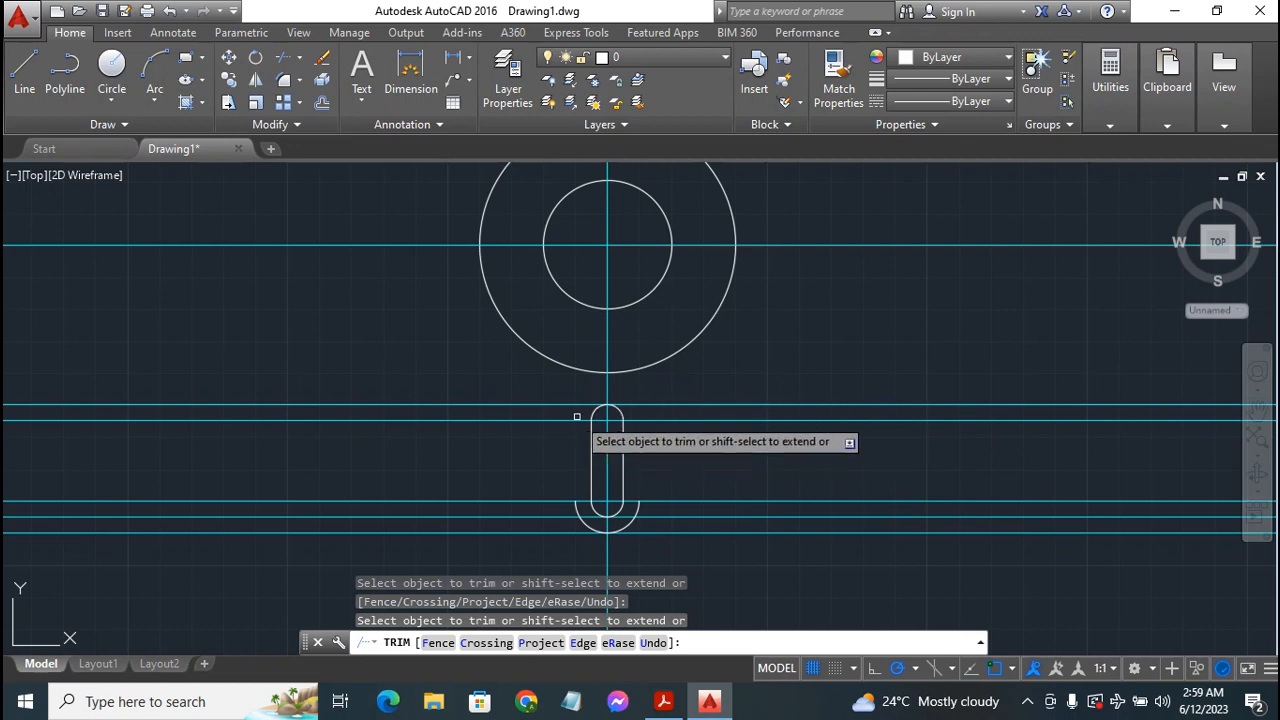
End trimming and examine the outline radii on the Exercise 13 sheet in Acrobat Reader, returning to AutoCAD when done
key(Escape)
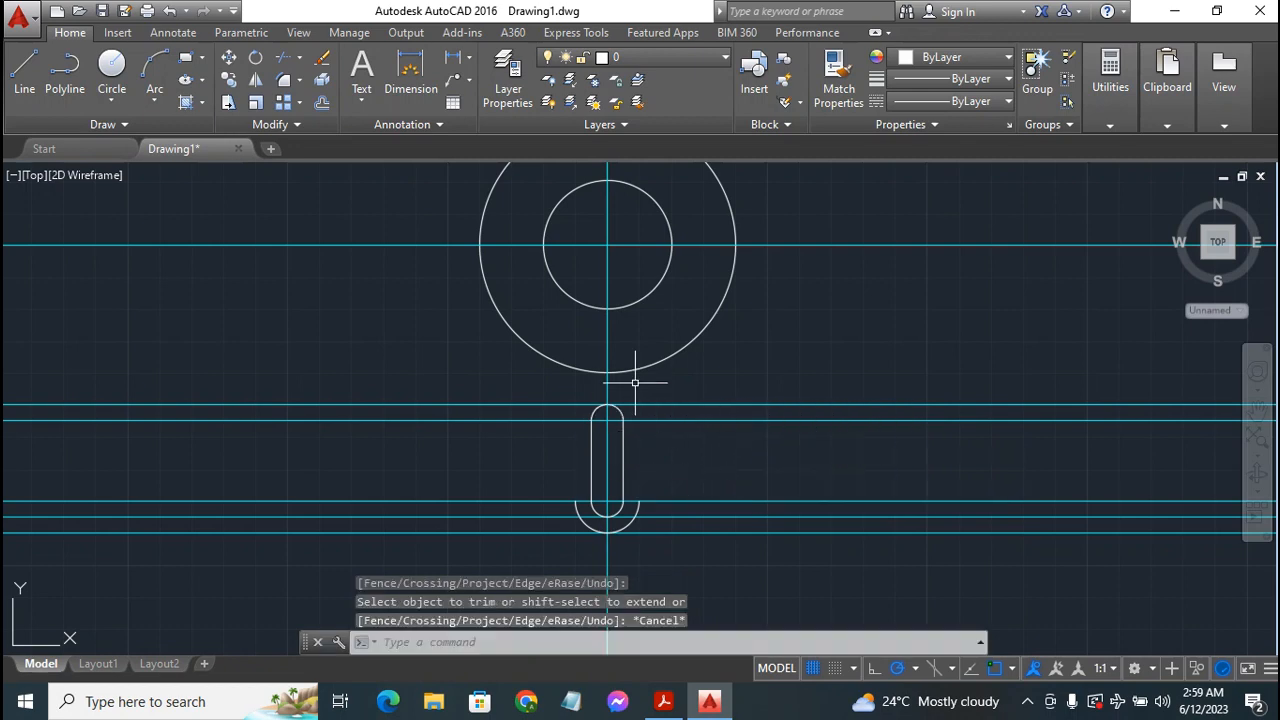
click(663, 701)
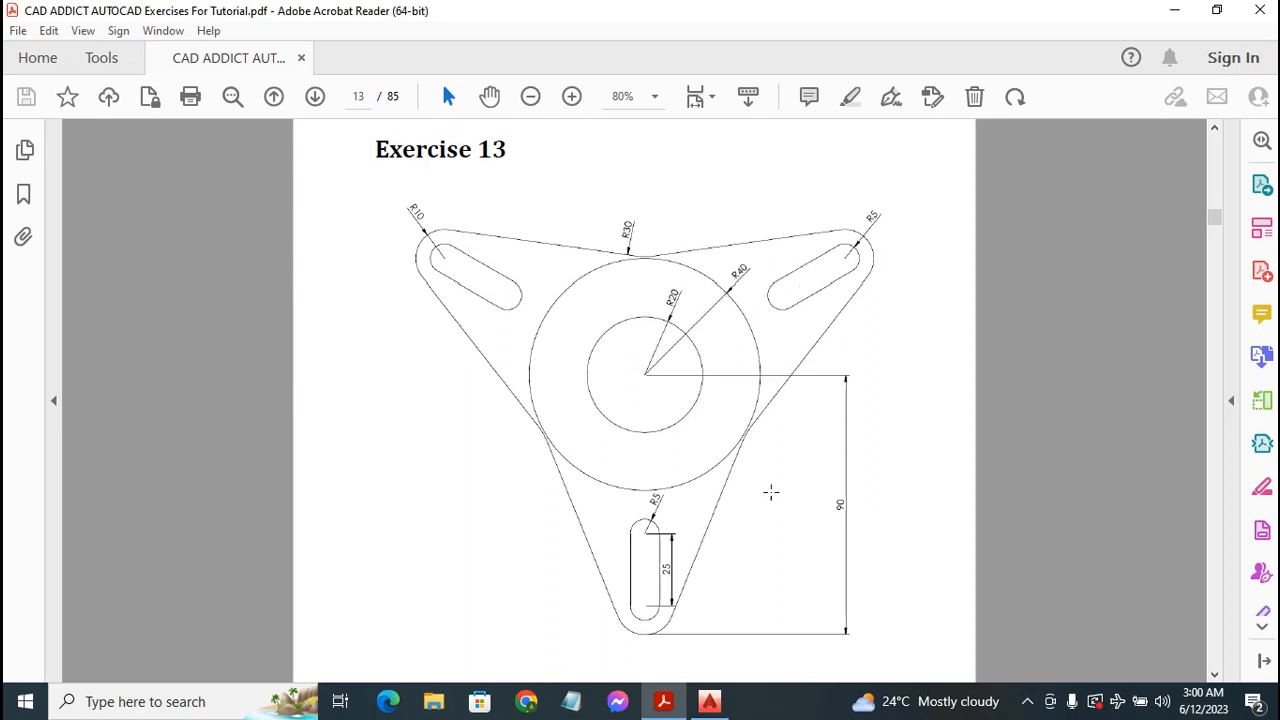
scroll(737, 481, up, 1)
scroll(746, 505, down, 1)
click(709, 701)
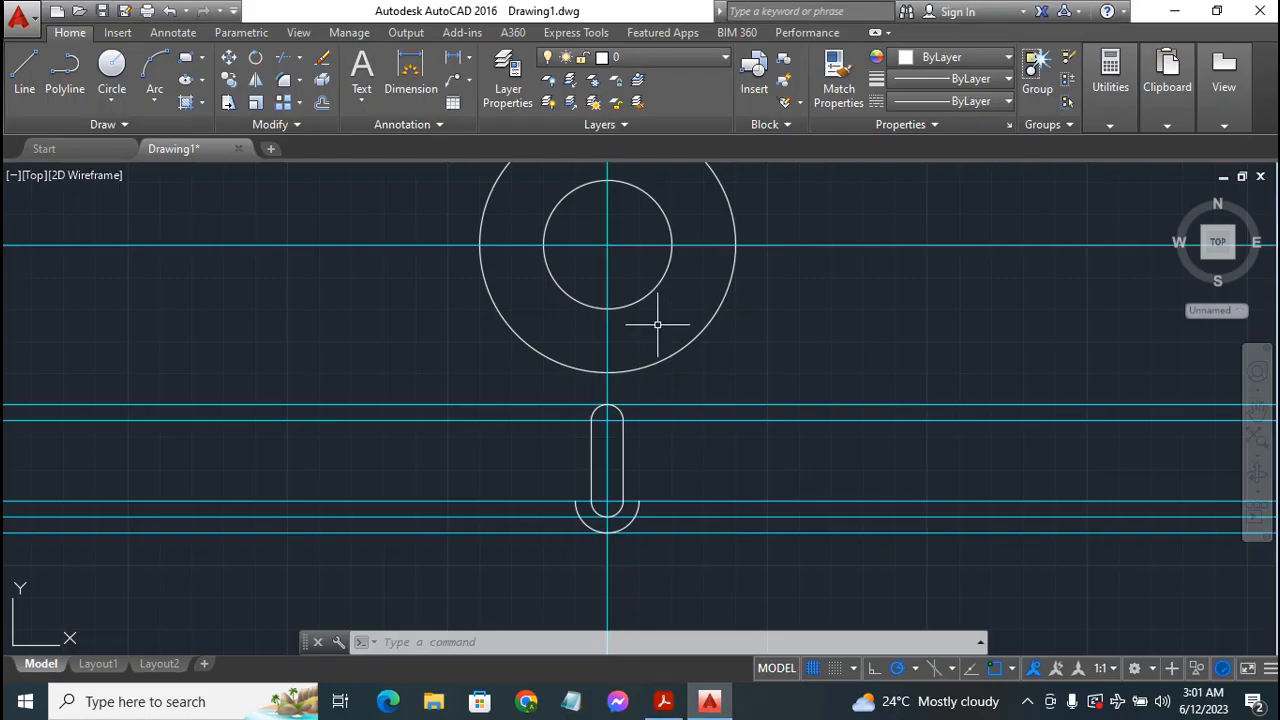
Make Construct 1 the current layer and turn on the Endpoint, Midpoint and Center object snaps for a new circle
click(681, 58)
click(645, 103)
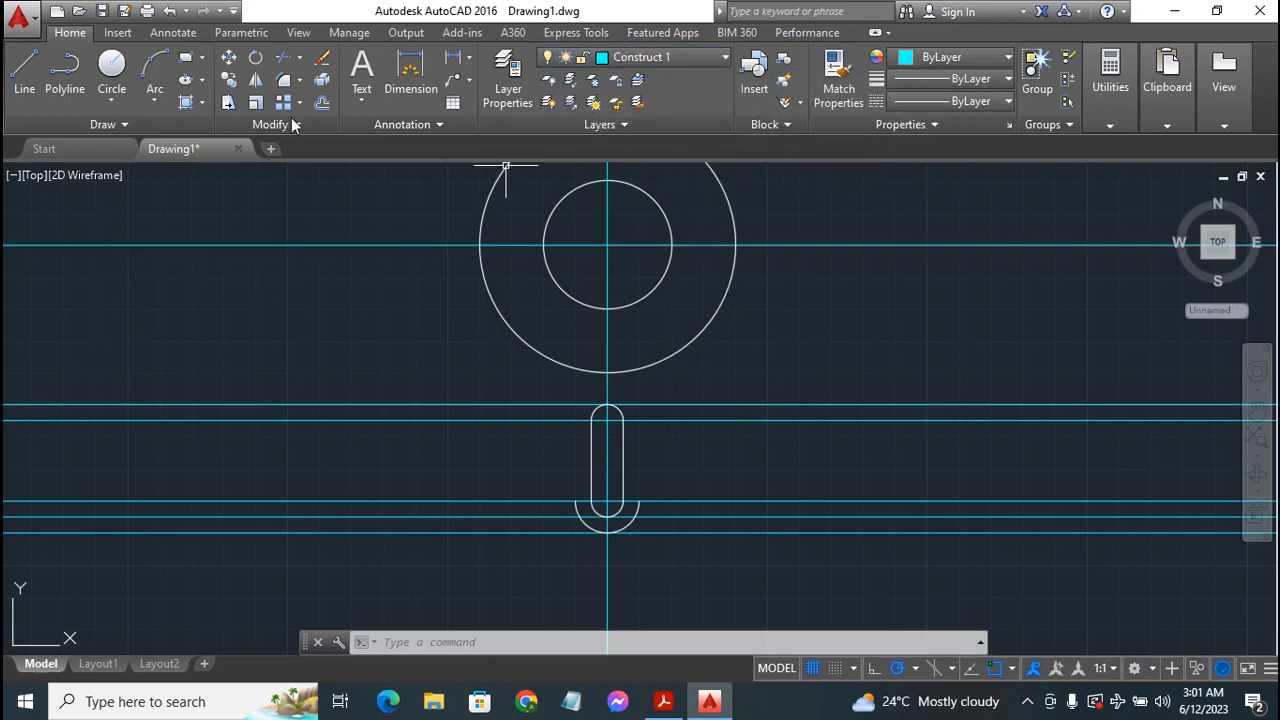
click(112, 65)
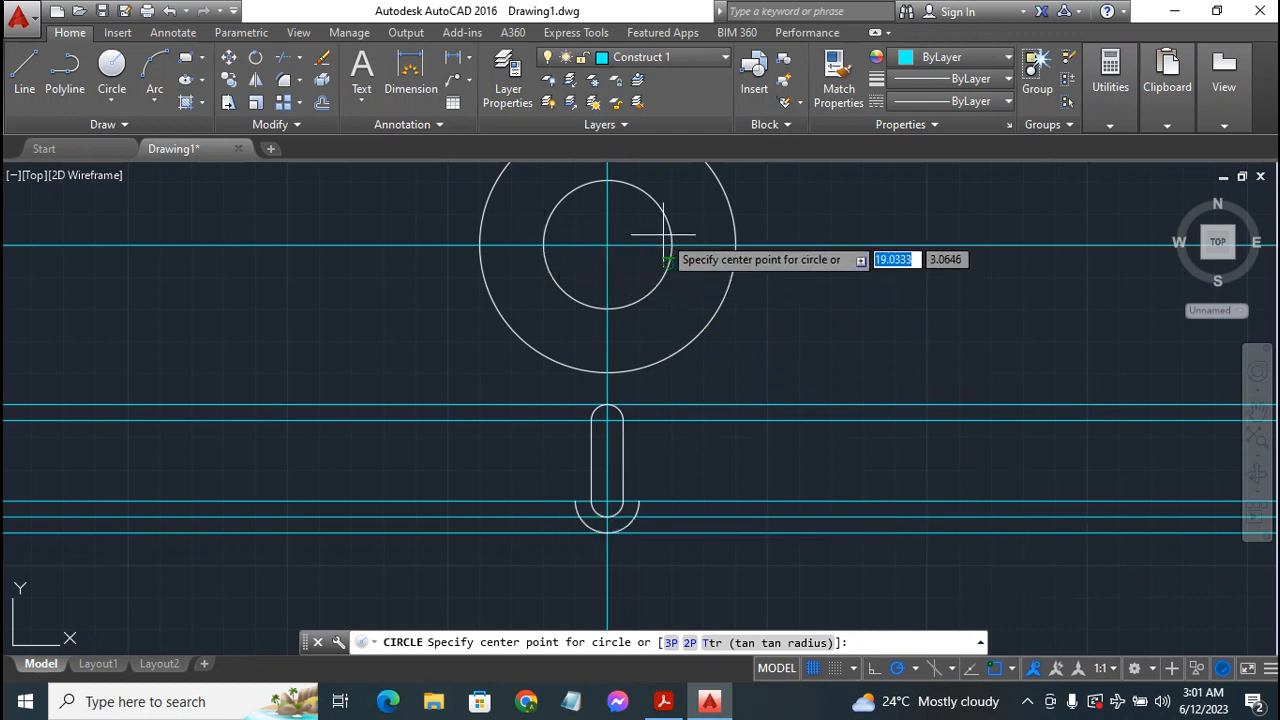
click(1015, 669)
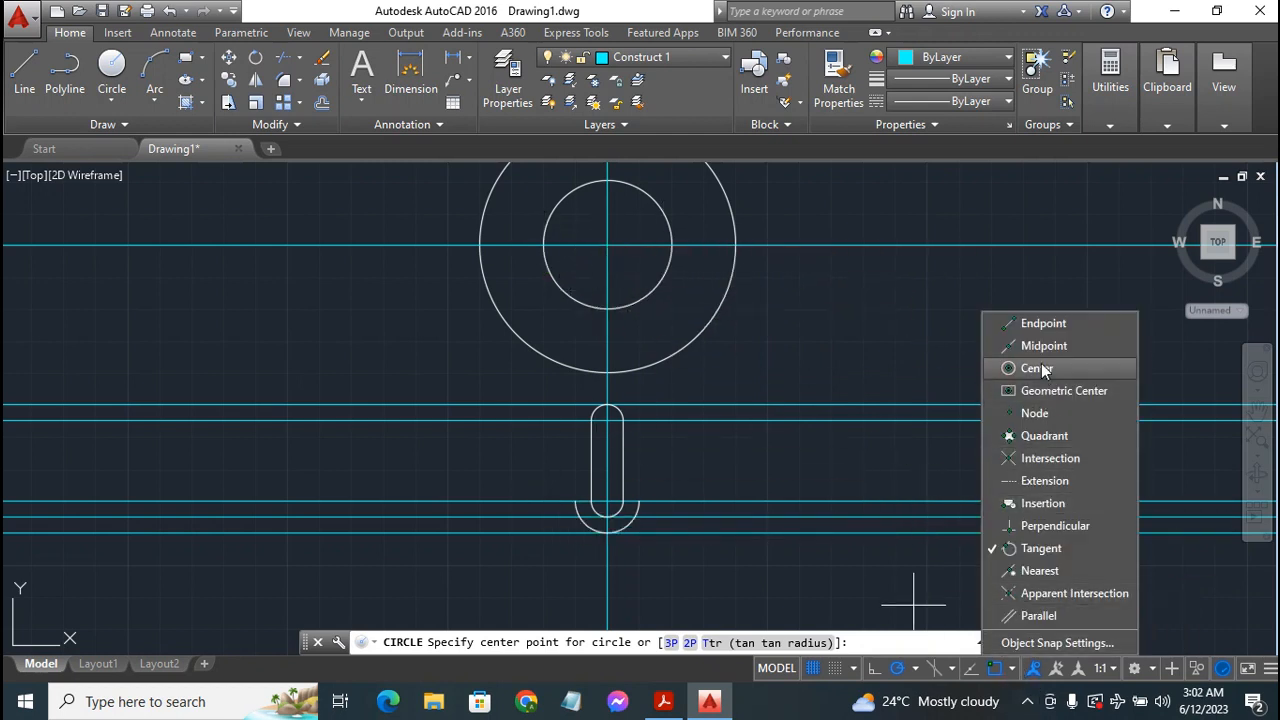
click(1048, 323)
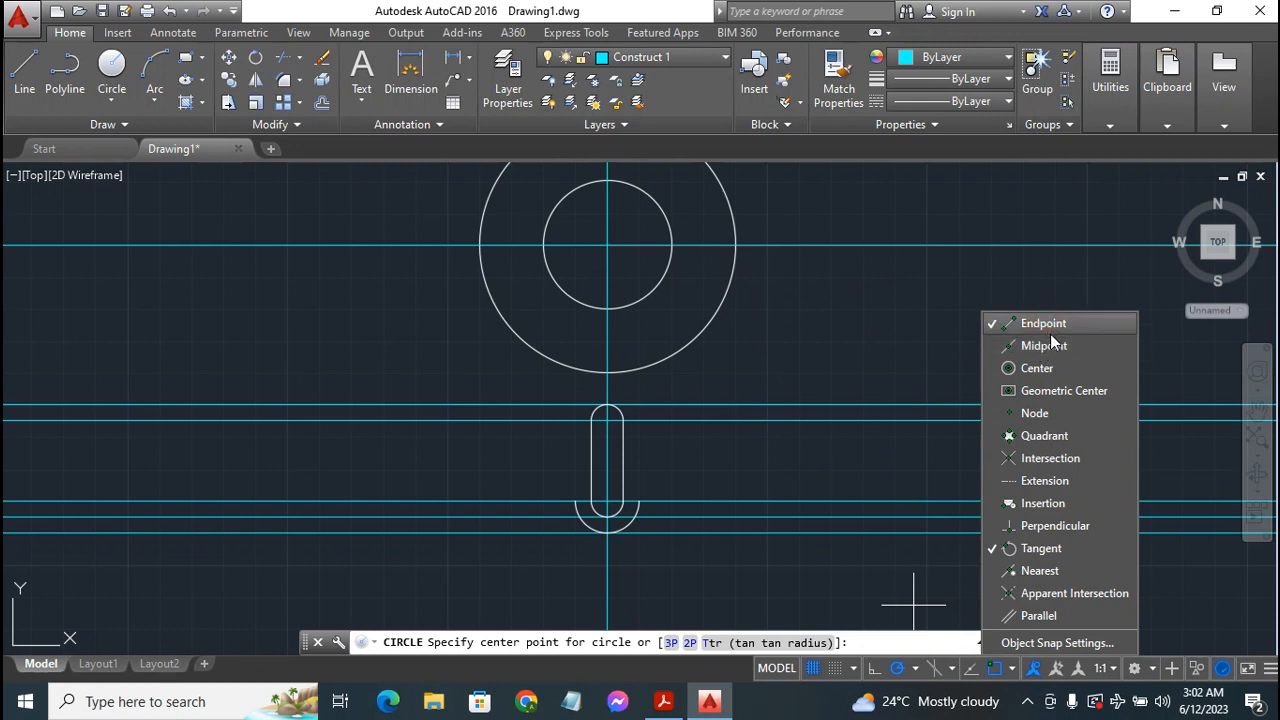
click(1048, 345)
click(1046, 373)
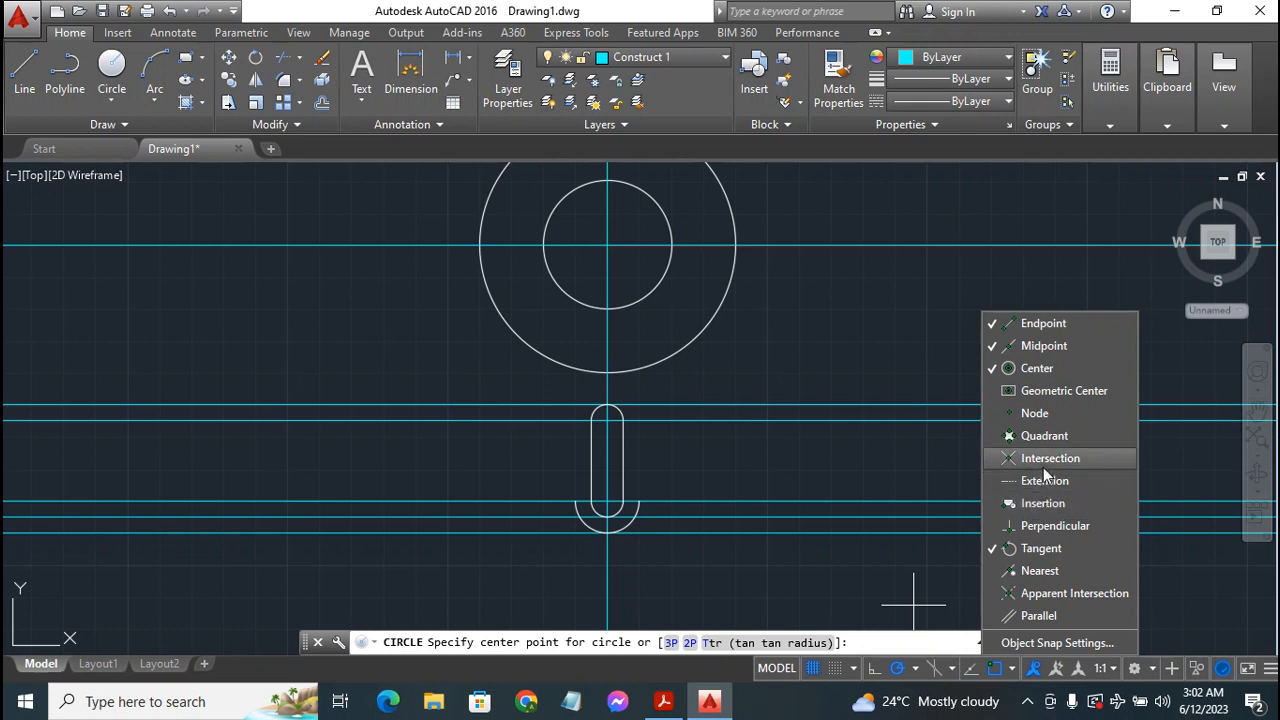
click(1013, 669)
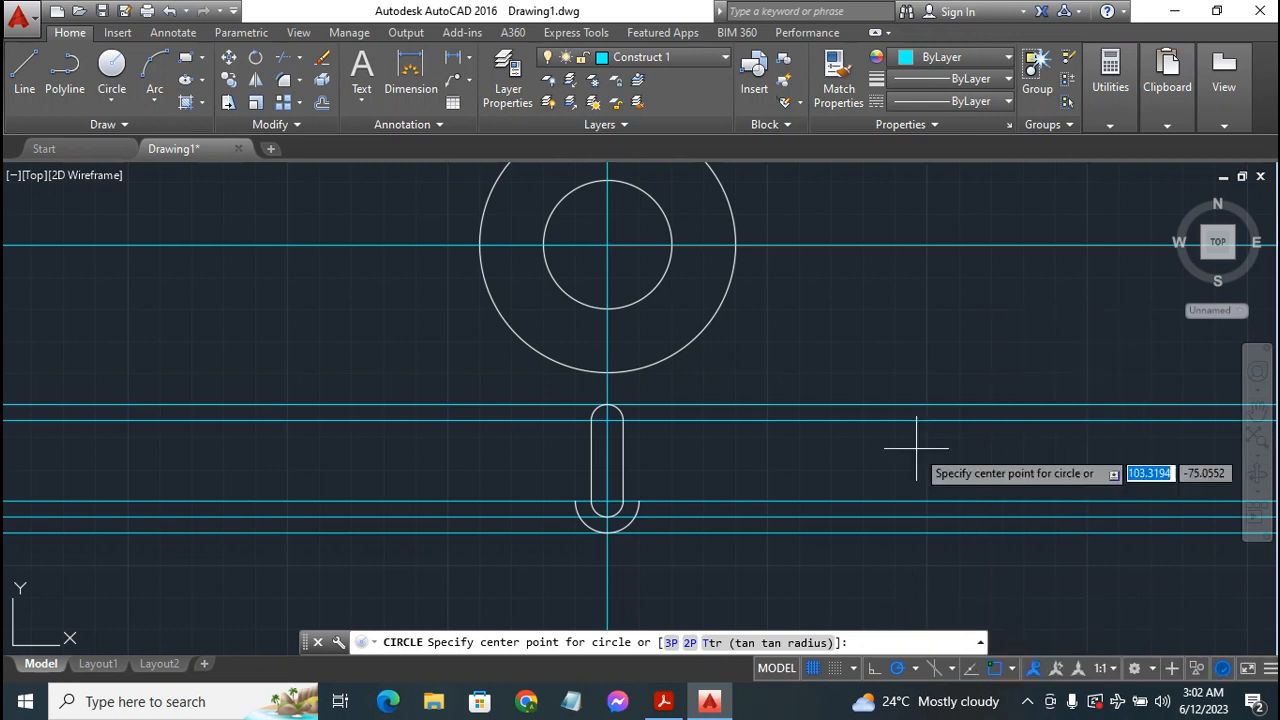
Draw a construction circle of radius 71 from the common centre of the two large circles
click(607, 244)
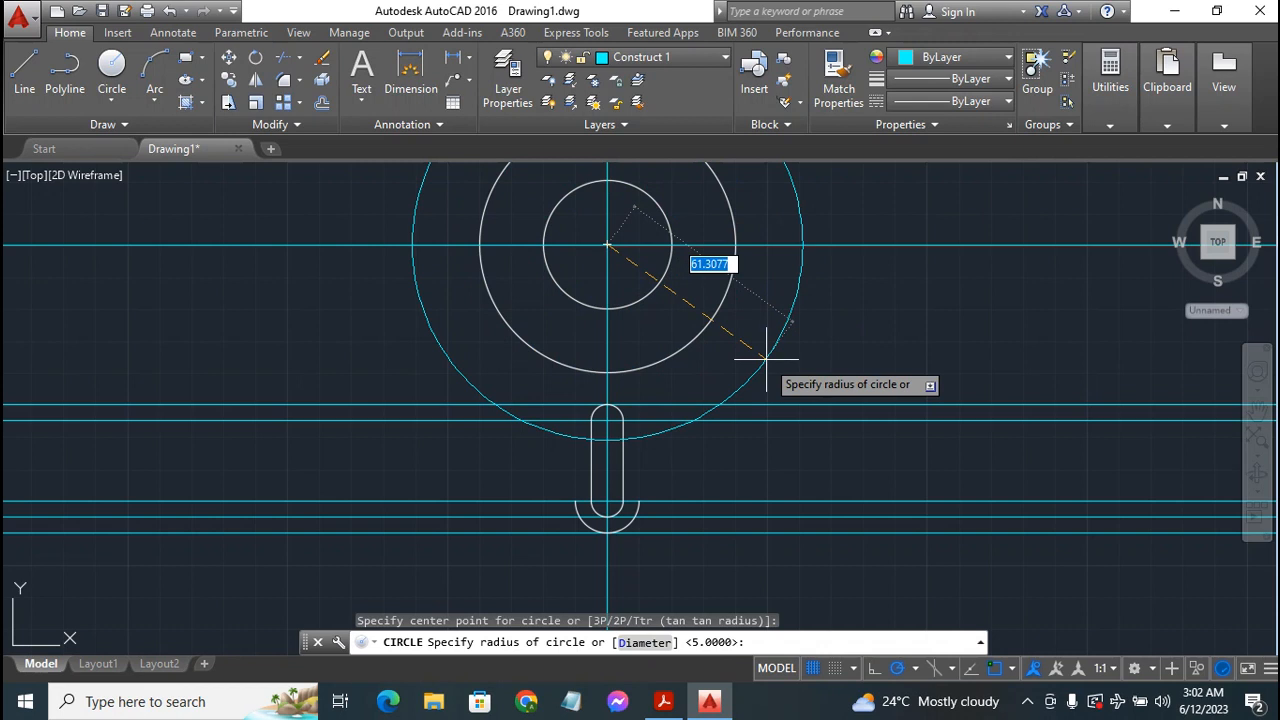
text(7)
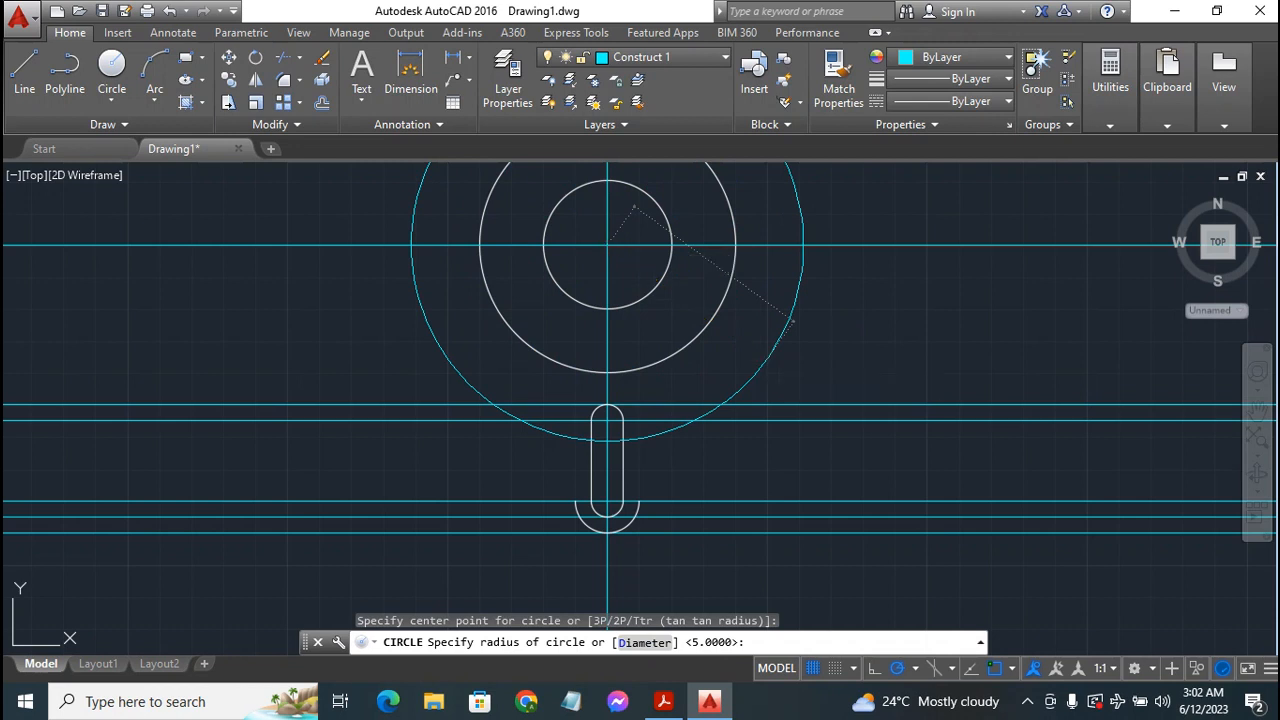
key(Return)
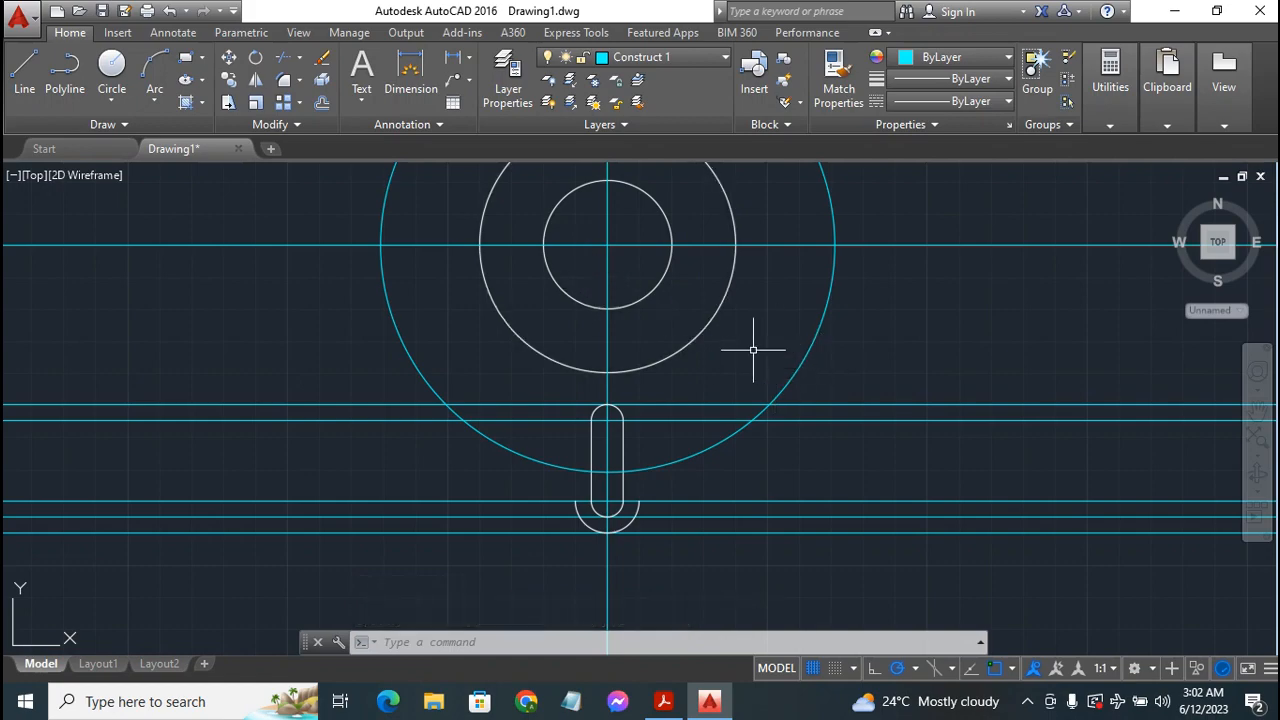
Recheck the Exercise 13 sheet in Acrobat Reader and, back in AutoCAD, draw a 30° construction line through the circles' common centre
click(663, 701)
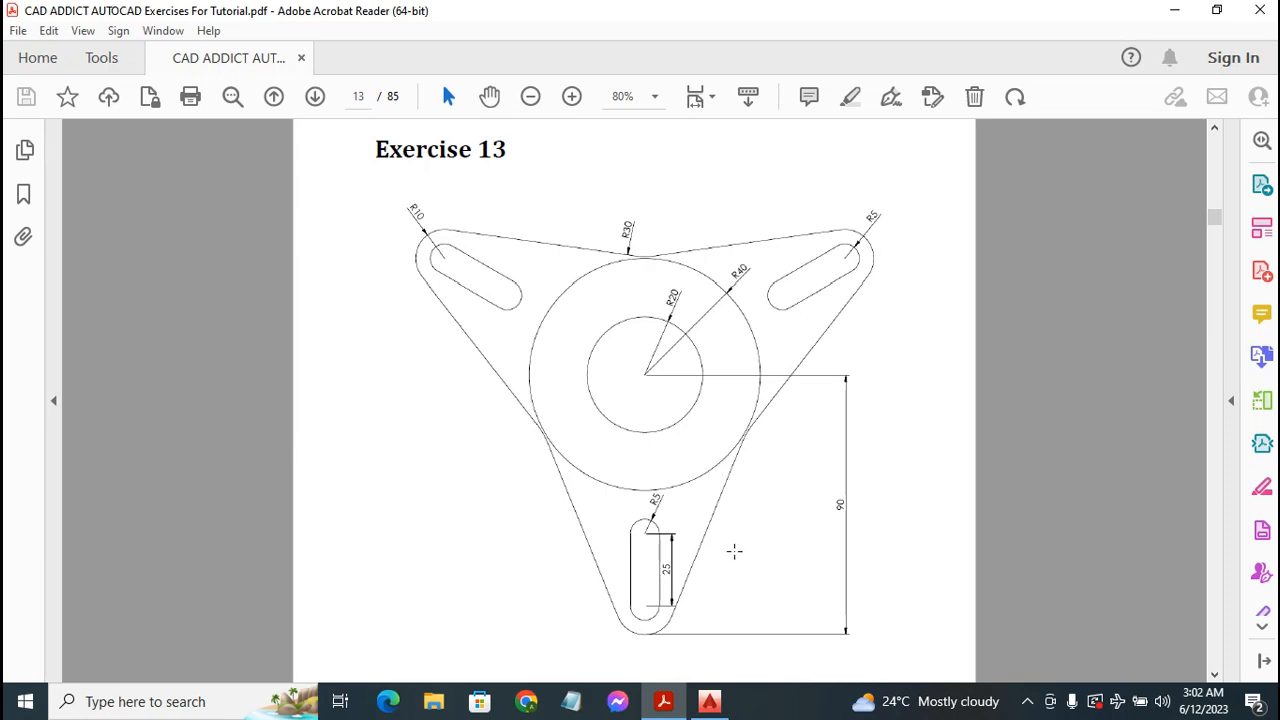
click(697, 698)
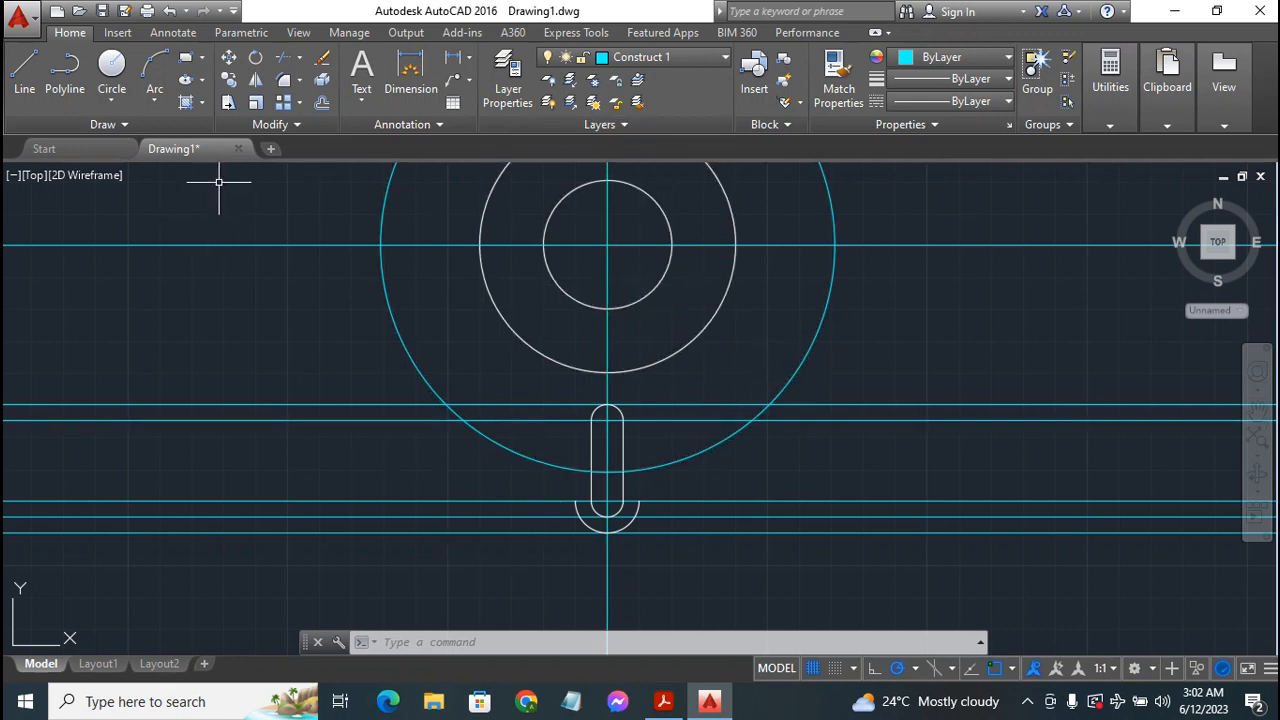
click(121, 125)
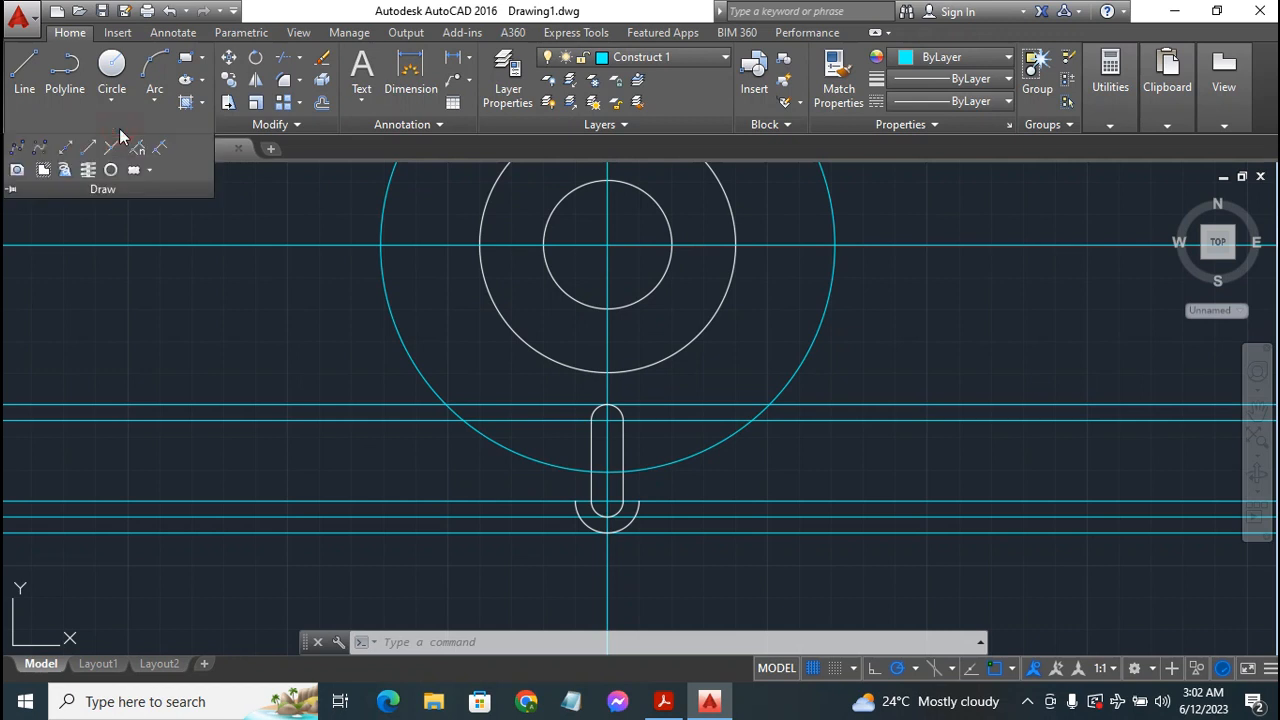
click(65, 148)
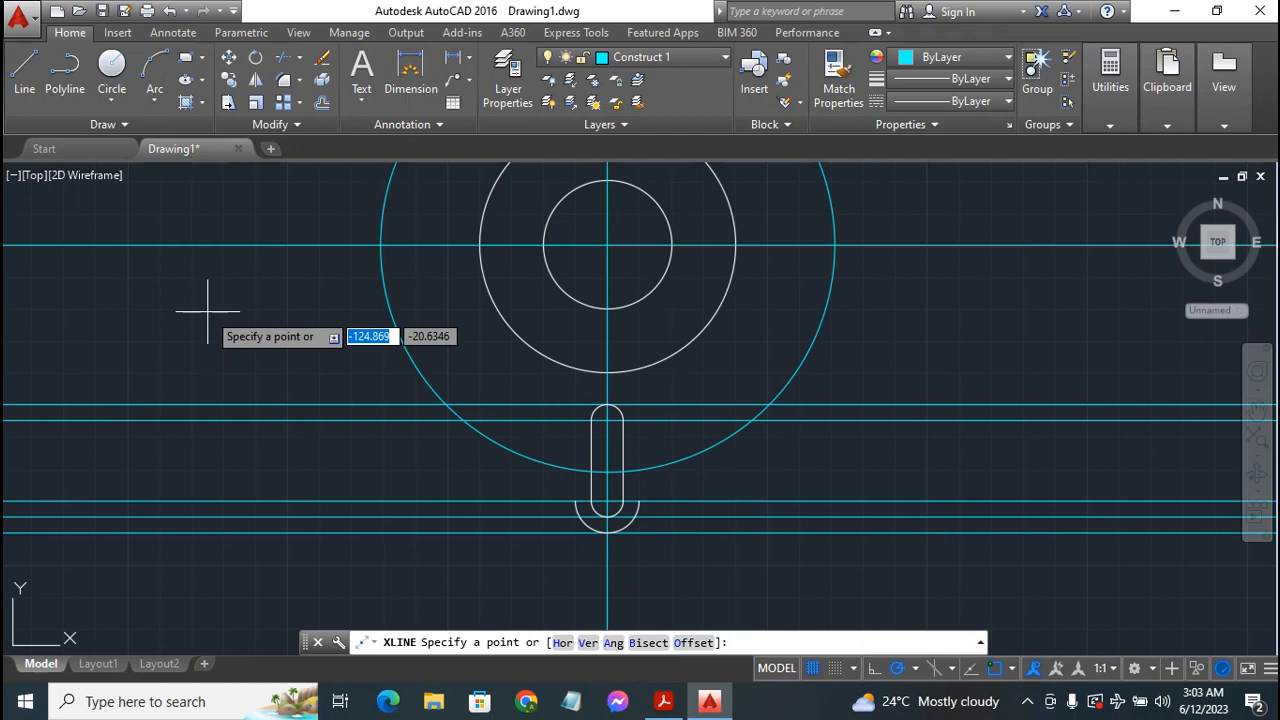
text(a)
key(Return)
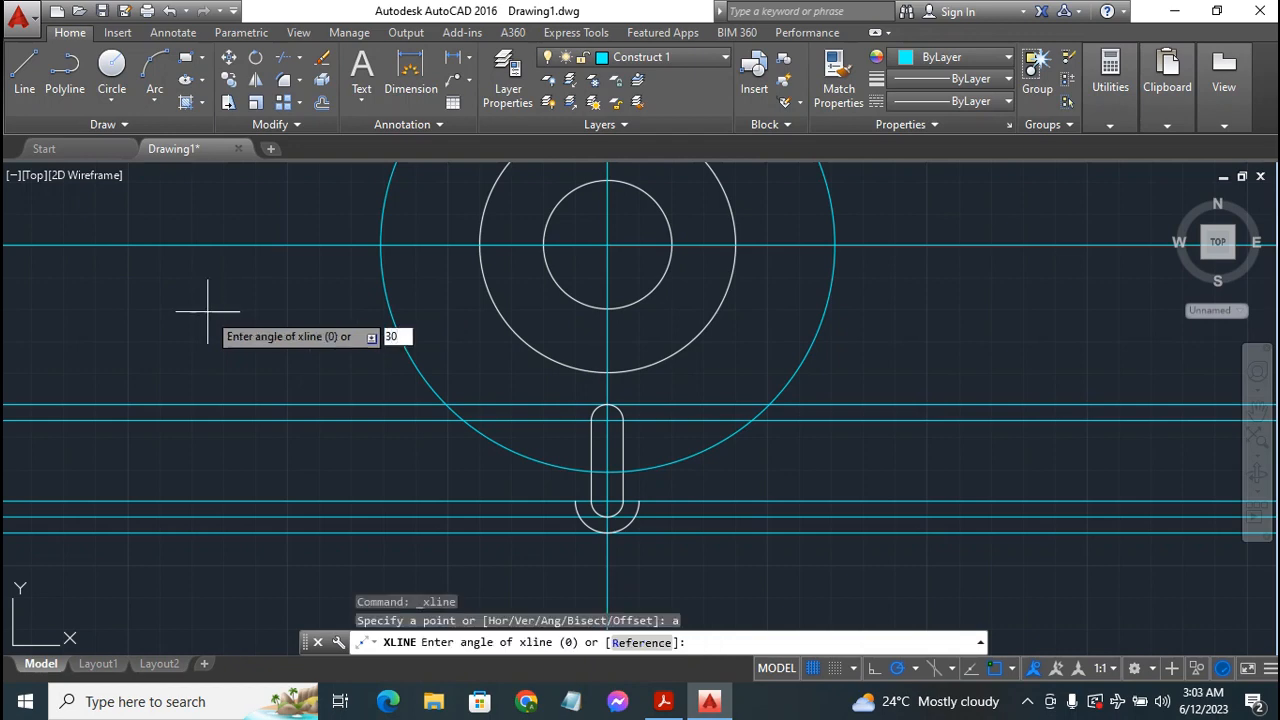
text(30)
key(Return)
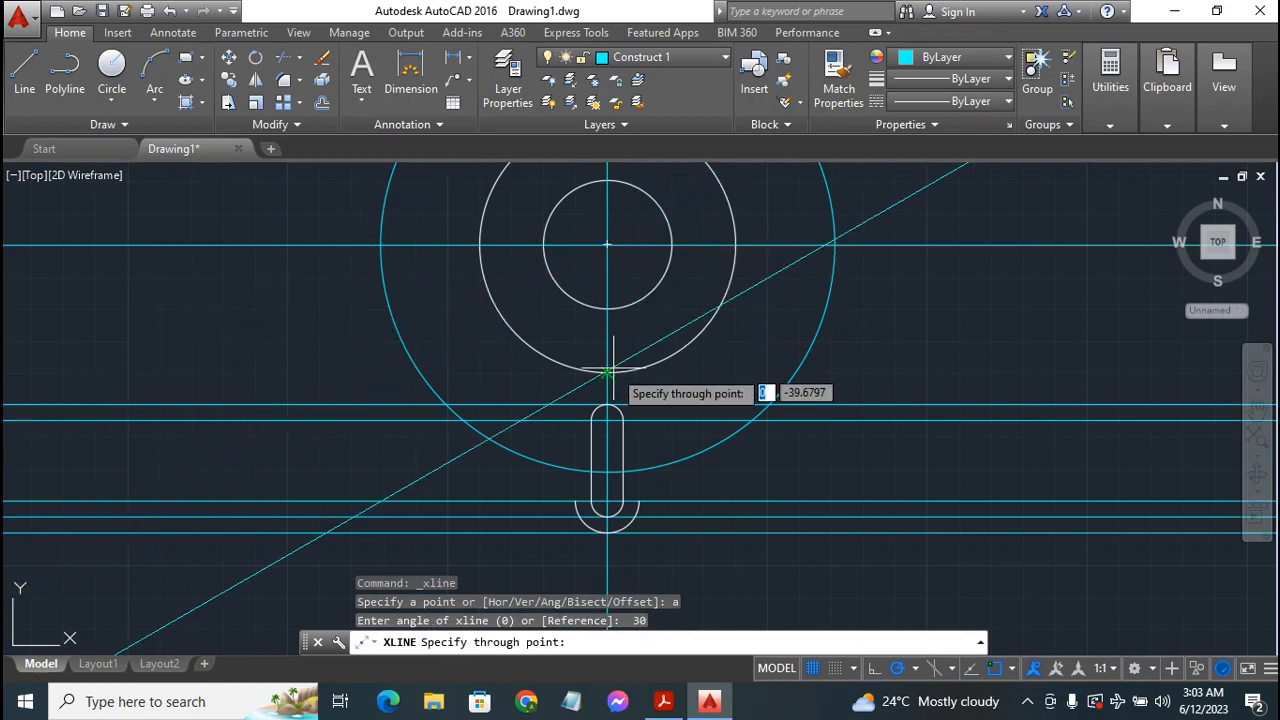
click(607, 245)
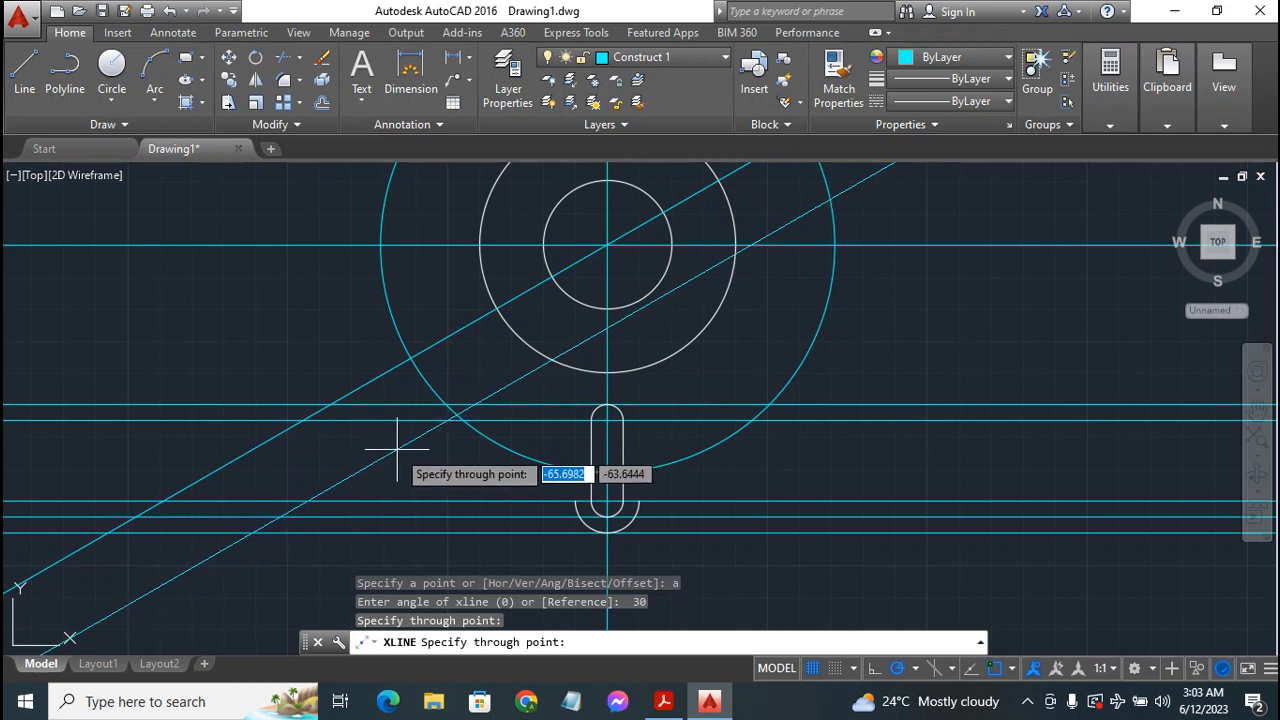
key(Escape)
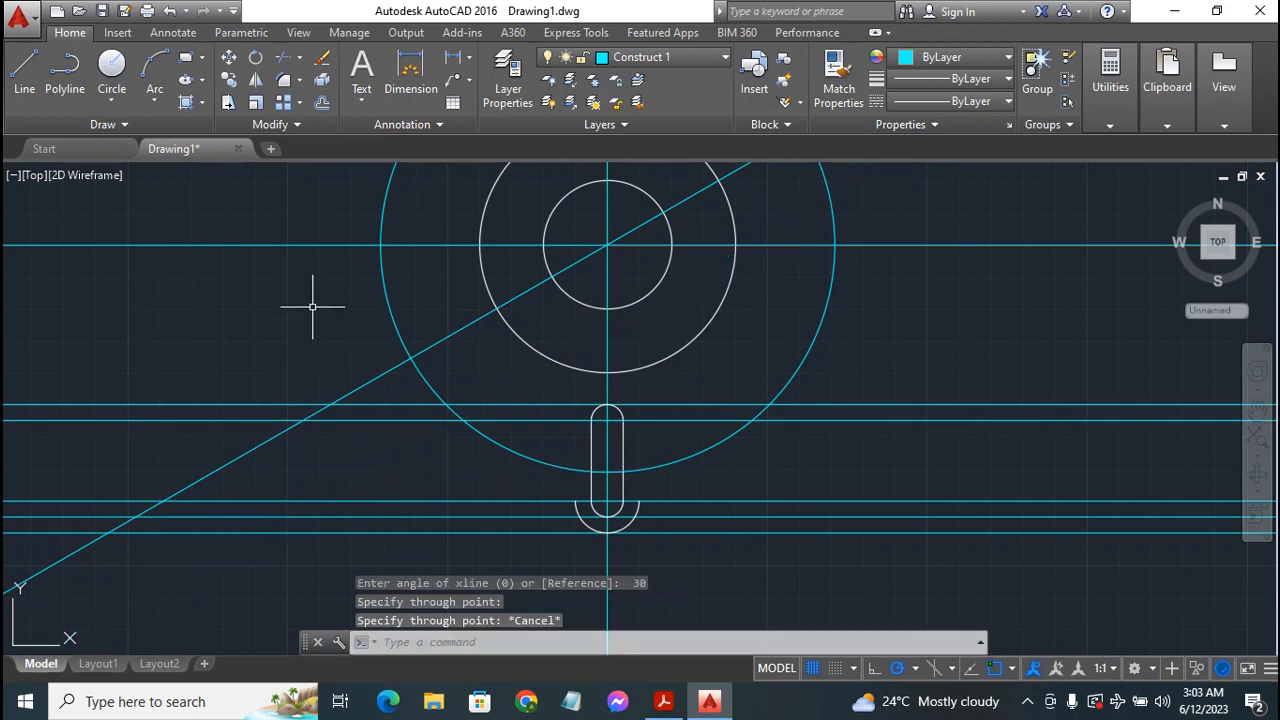
Draw a second construction line at -30° through the common centre of the circles
click(115, 127)
click(66, 149)
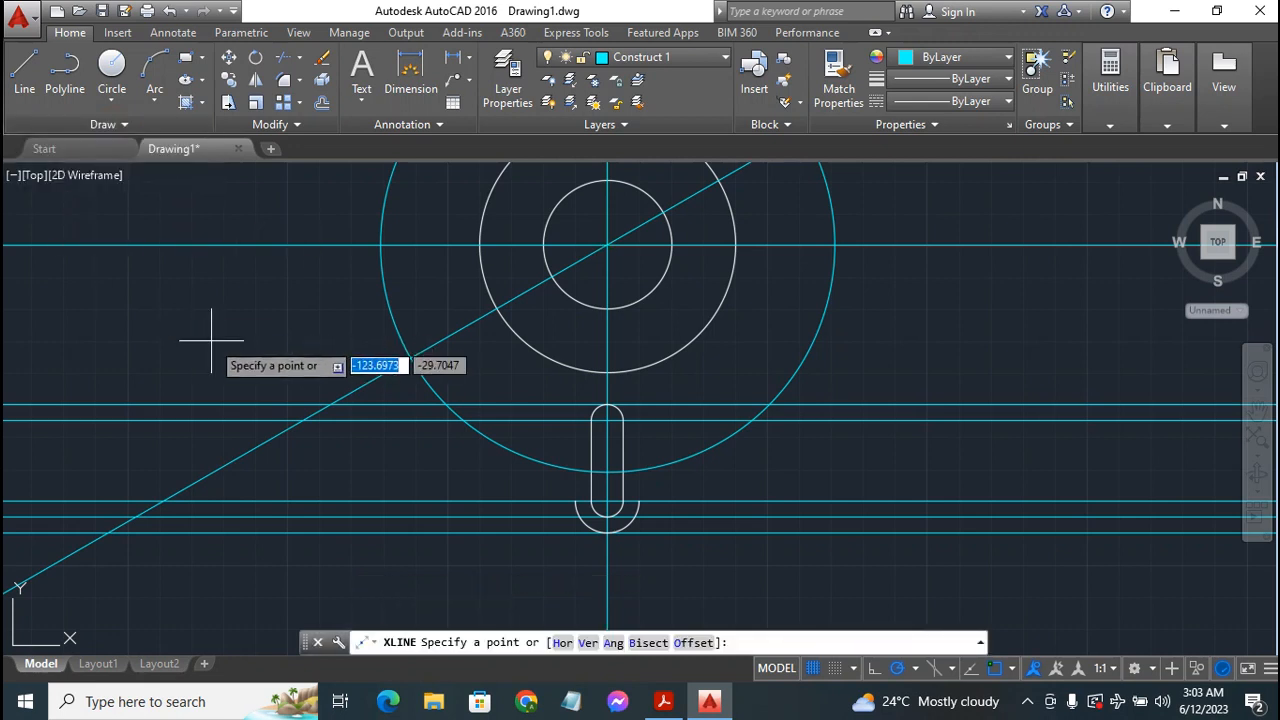
text(a)
key(Return)
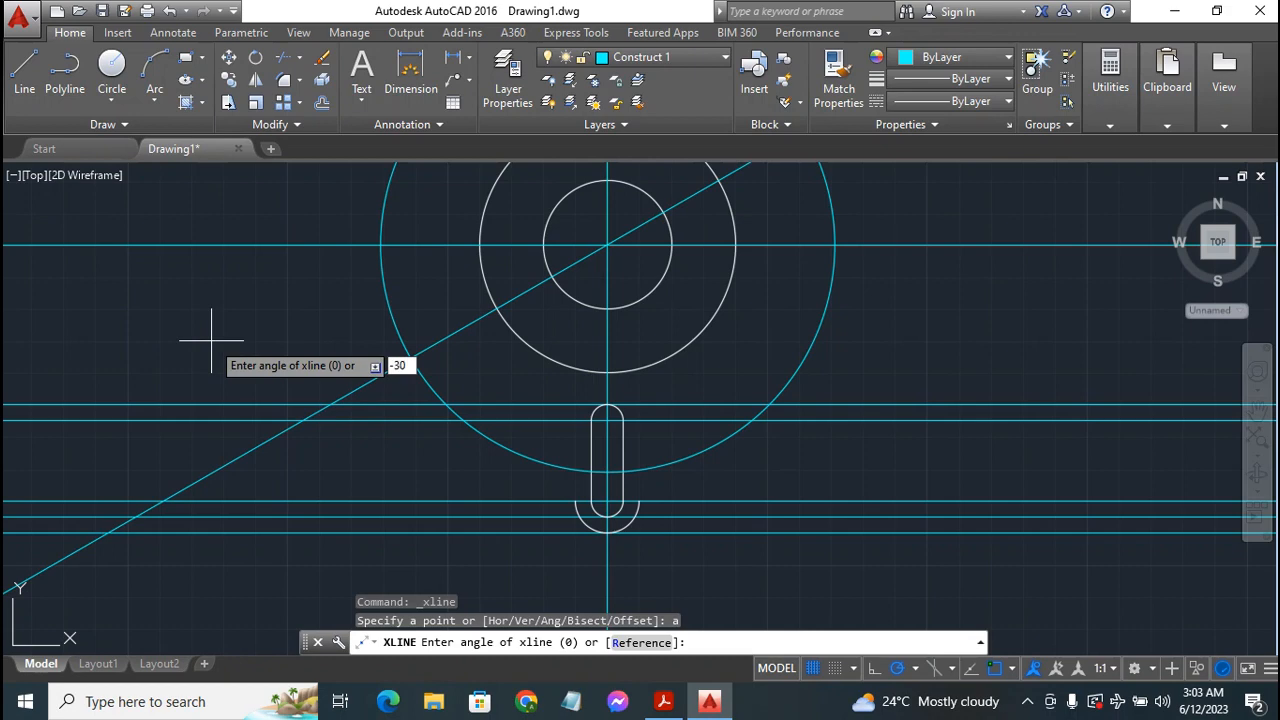
key(Return)
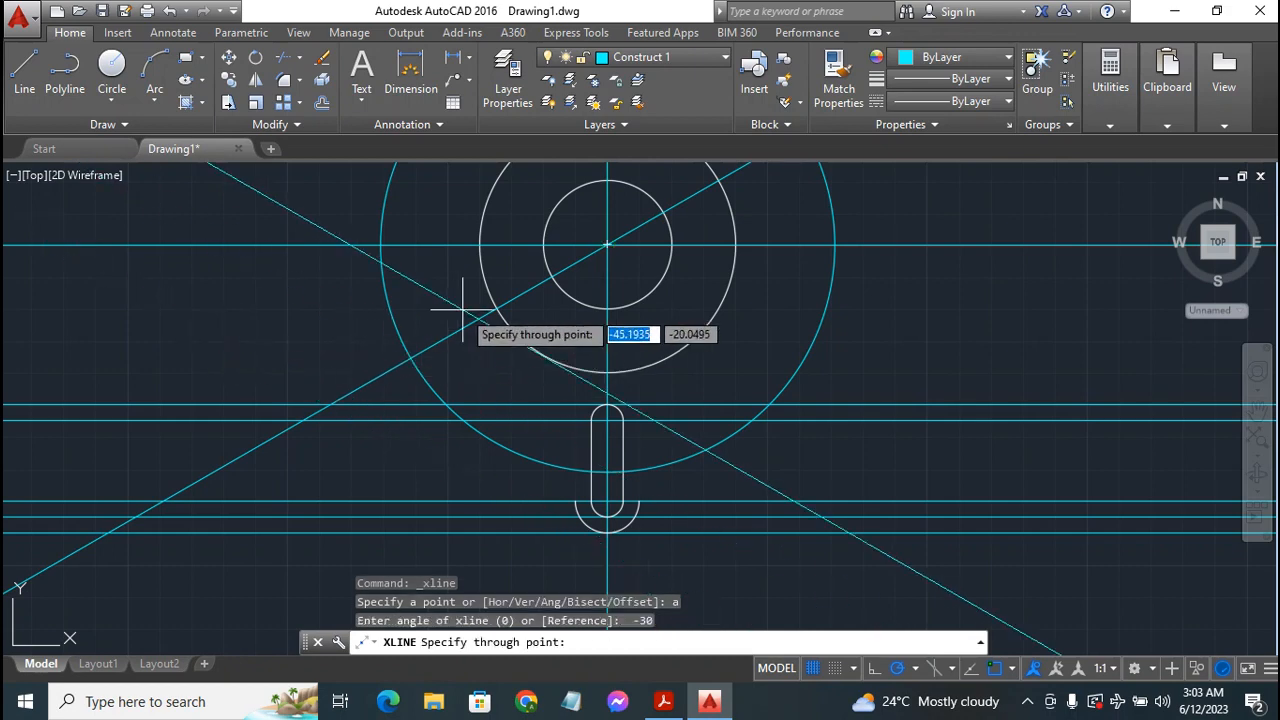
click(607, 244)
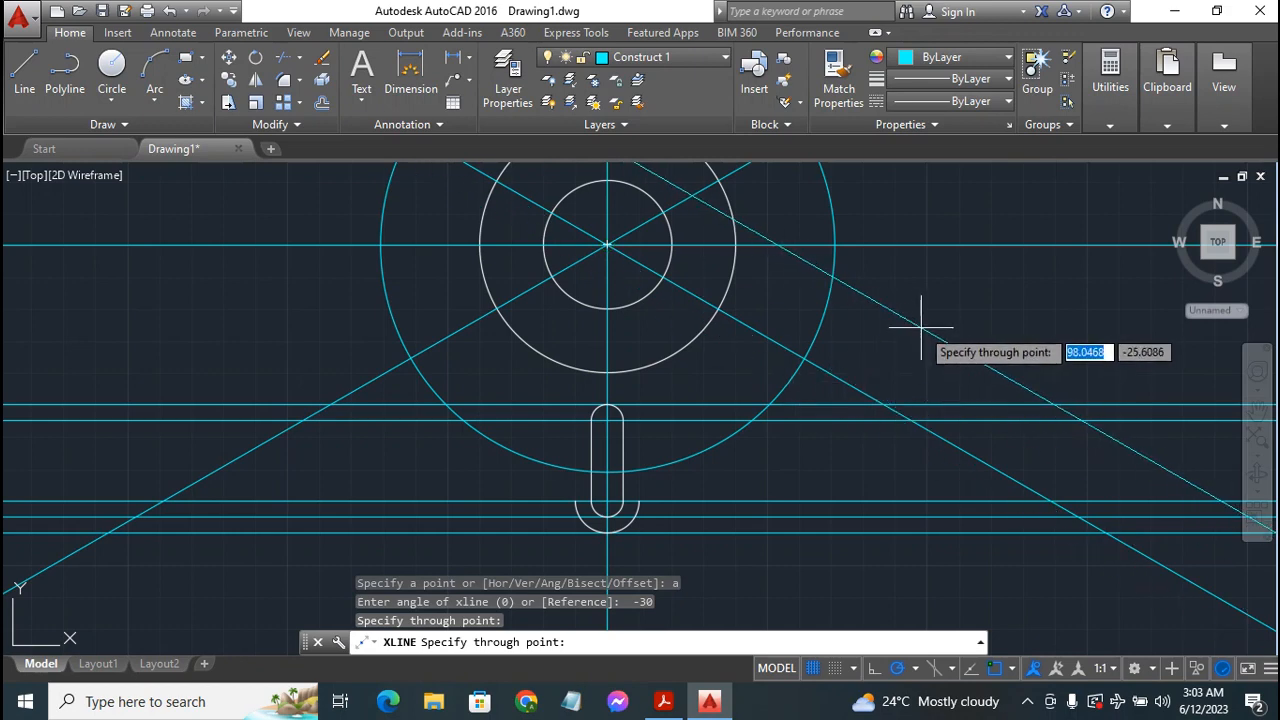
key(Escape)
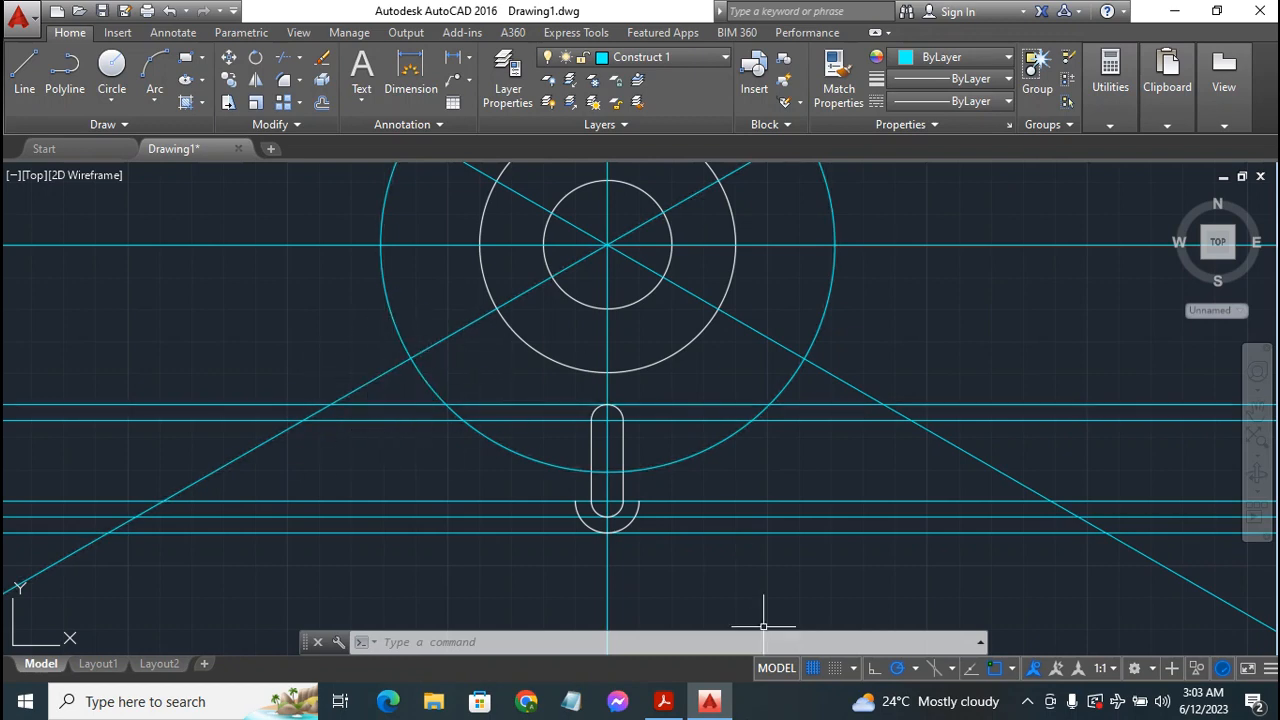
Recheck the outline arcs on the Exercise 13 sheet in Acrobat Reader and, back in AutoCAD, make layer 0 current
click(663, 701)
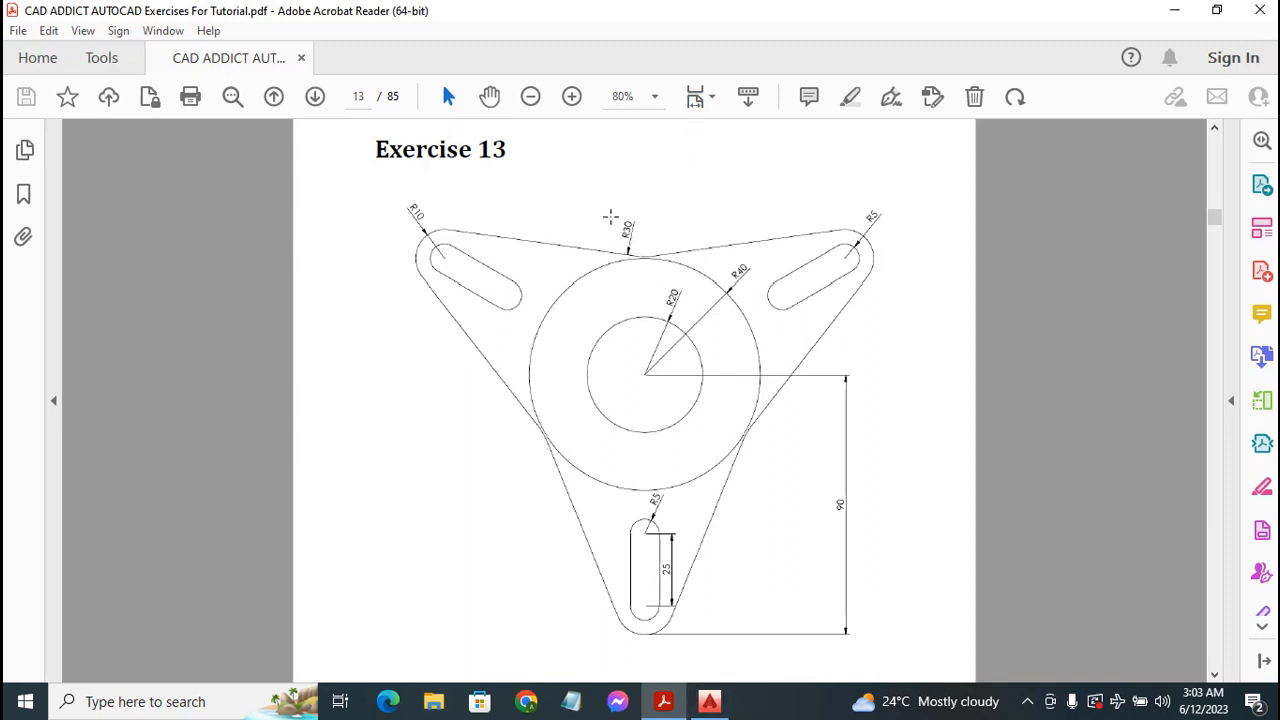
click(708, 703)
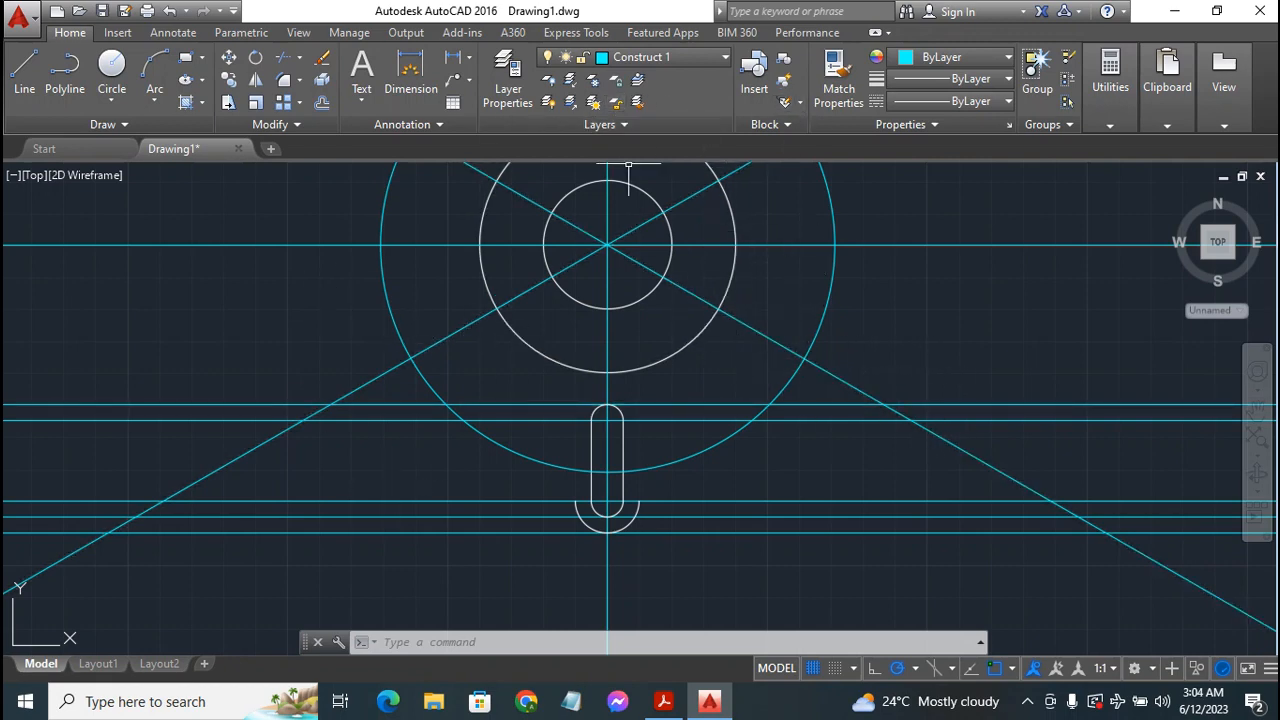
click(680, 57)
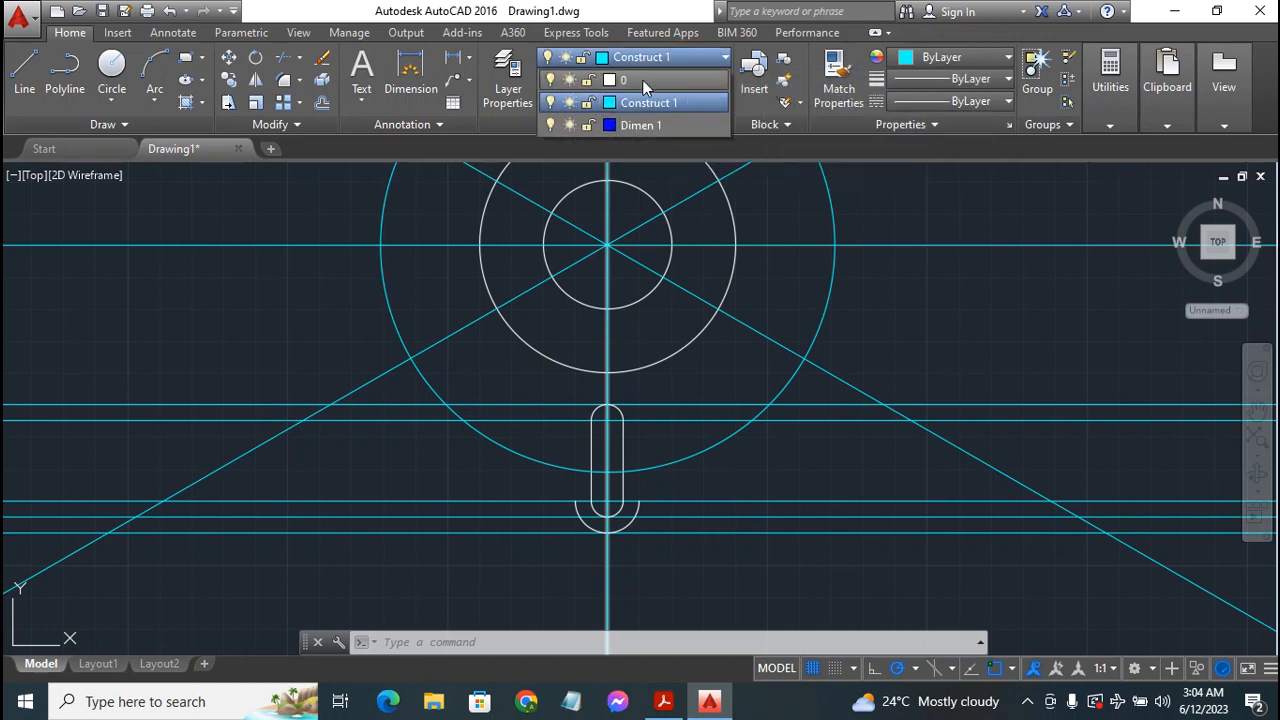
click(642, 79)
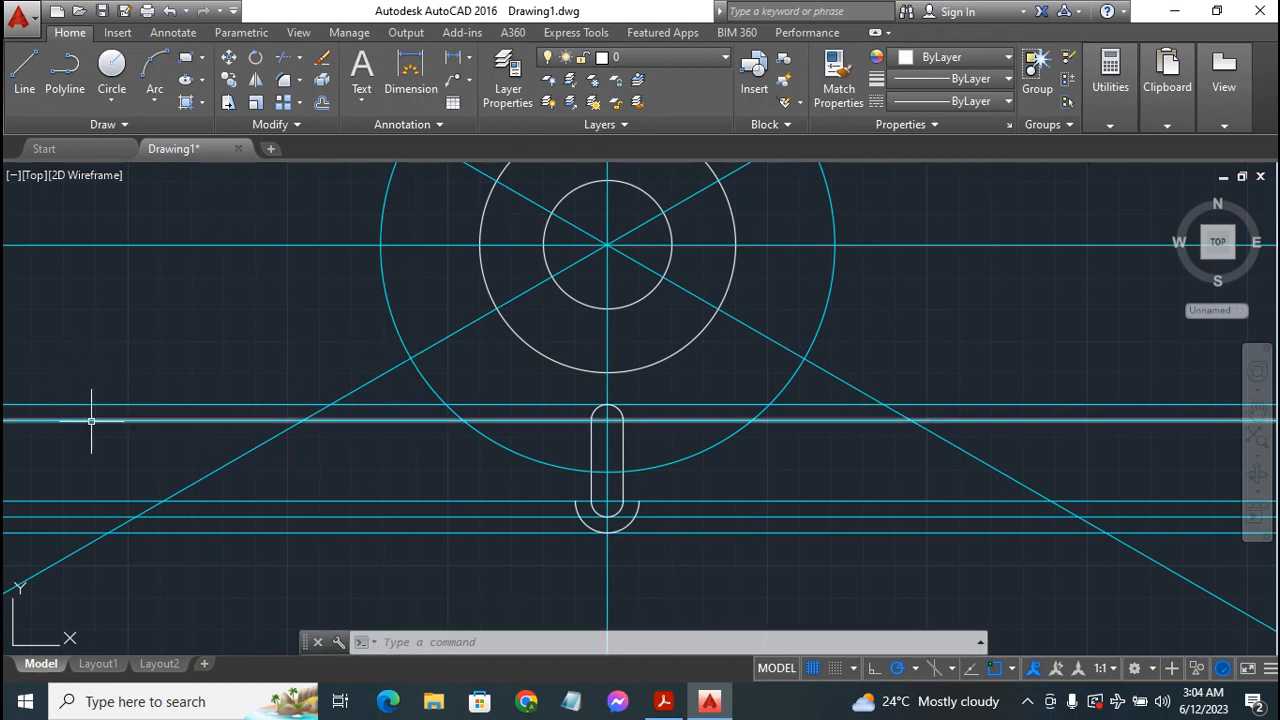
Draw a radius-30 circle centred where the -30° construction line crosses the lower right of the radius-71 construction circle
click(111, 62)
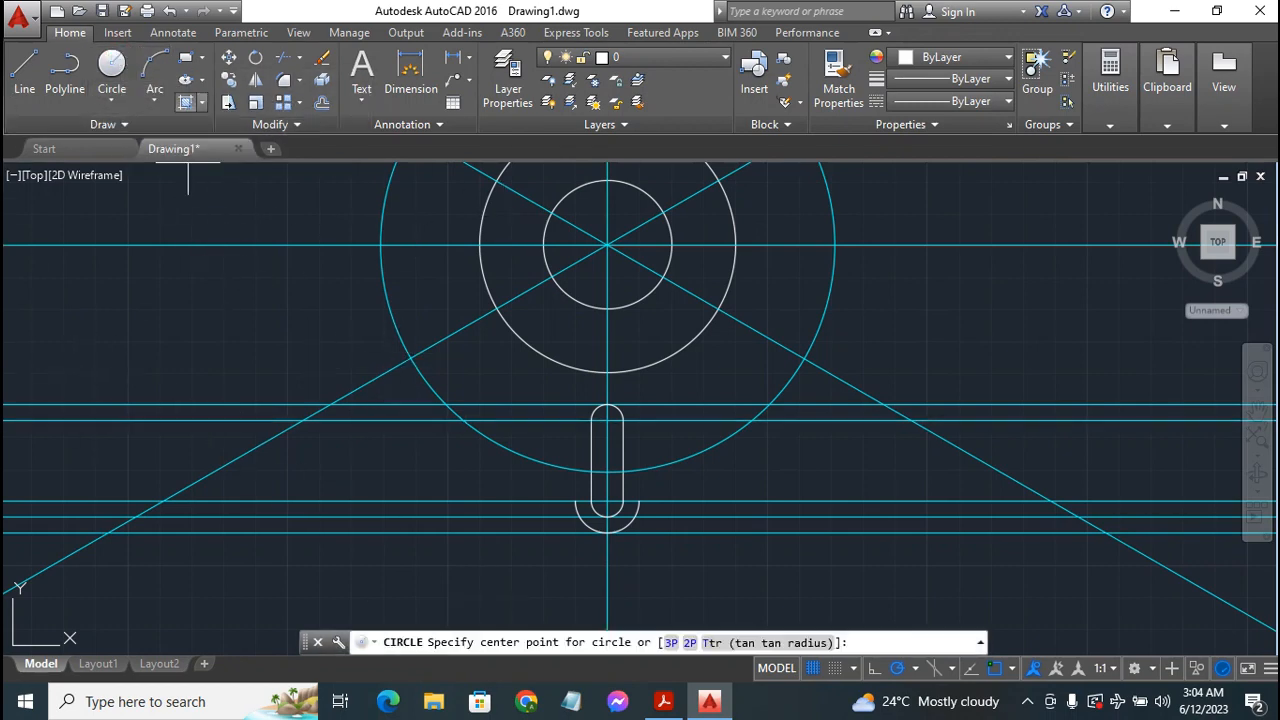
click(803, 357)
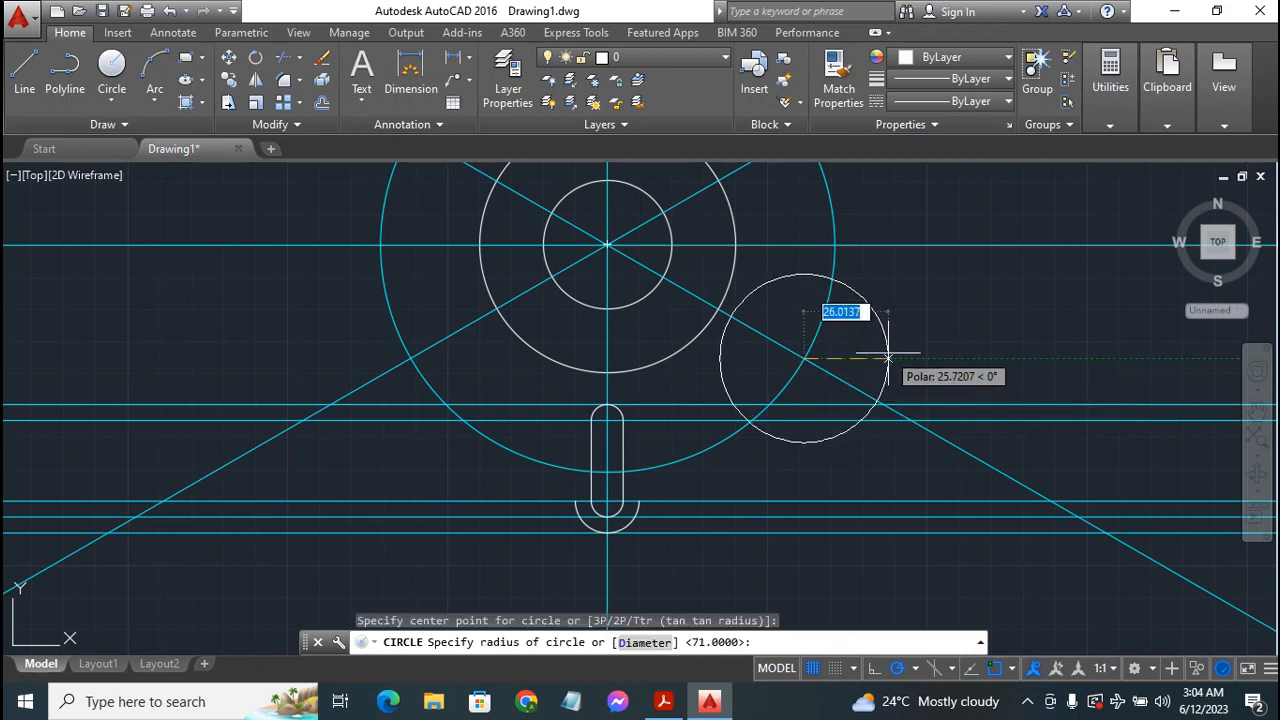
text(30)
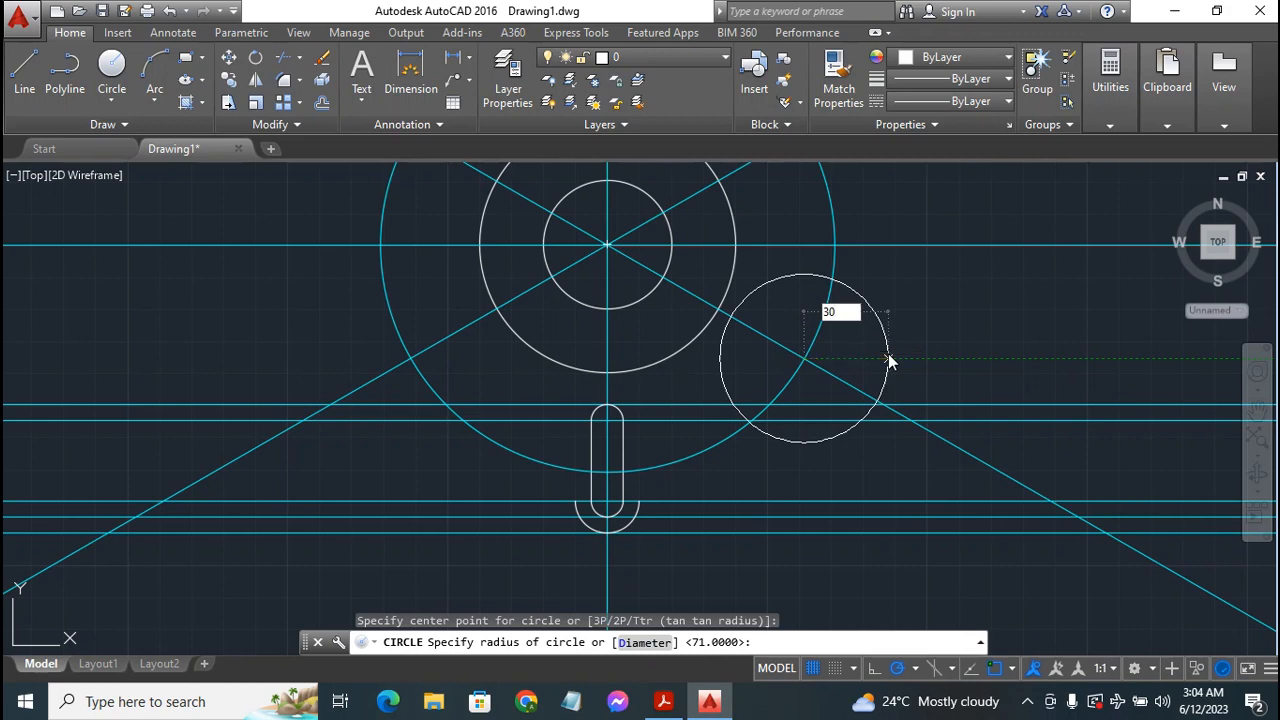
key(Return)
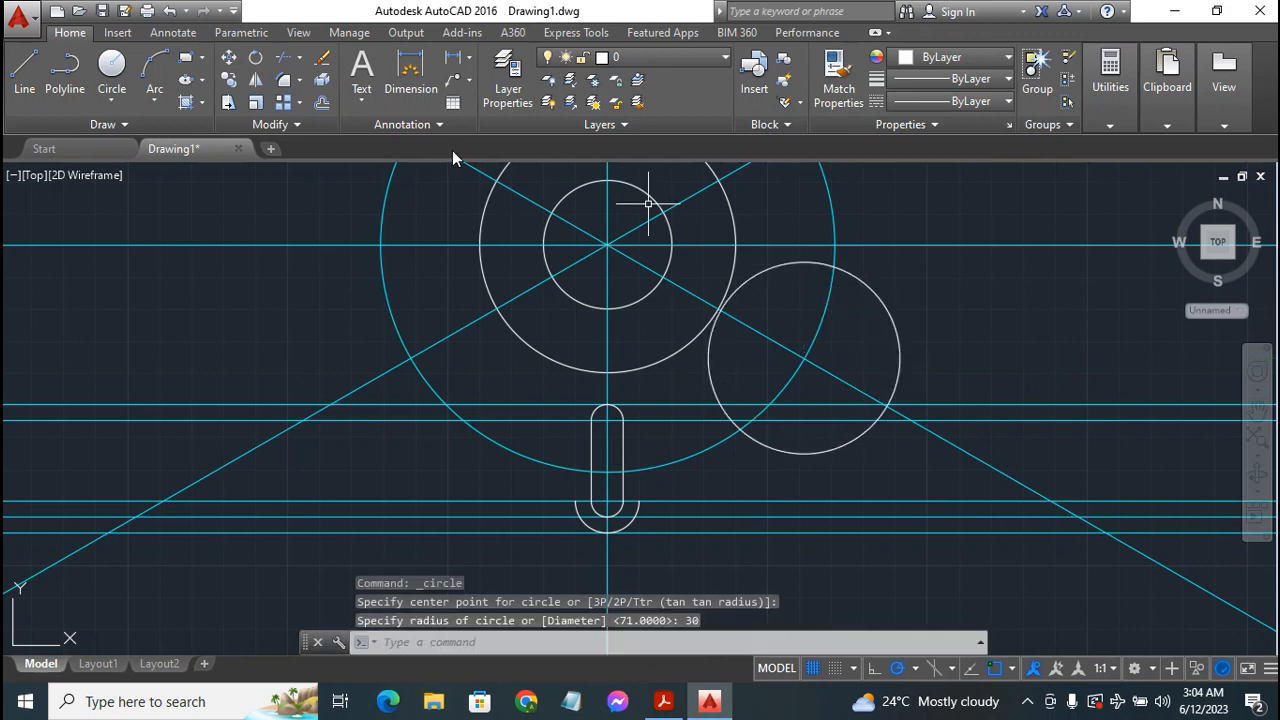
Draw a radius-30 circle centred where the 30° construction line crosses the lower left of the radius-71 construction circle
key(Return)
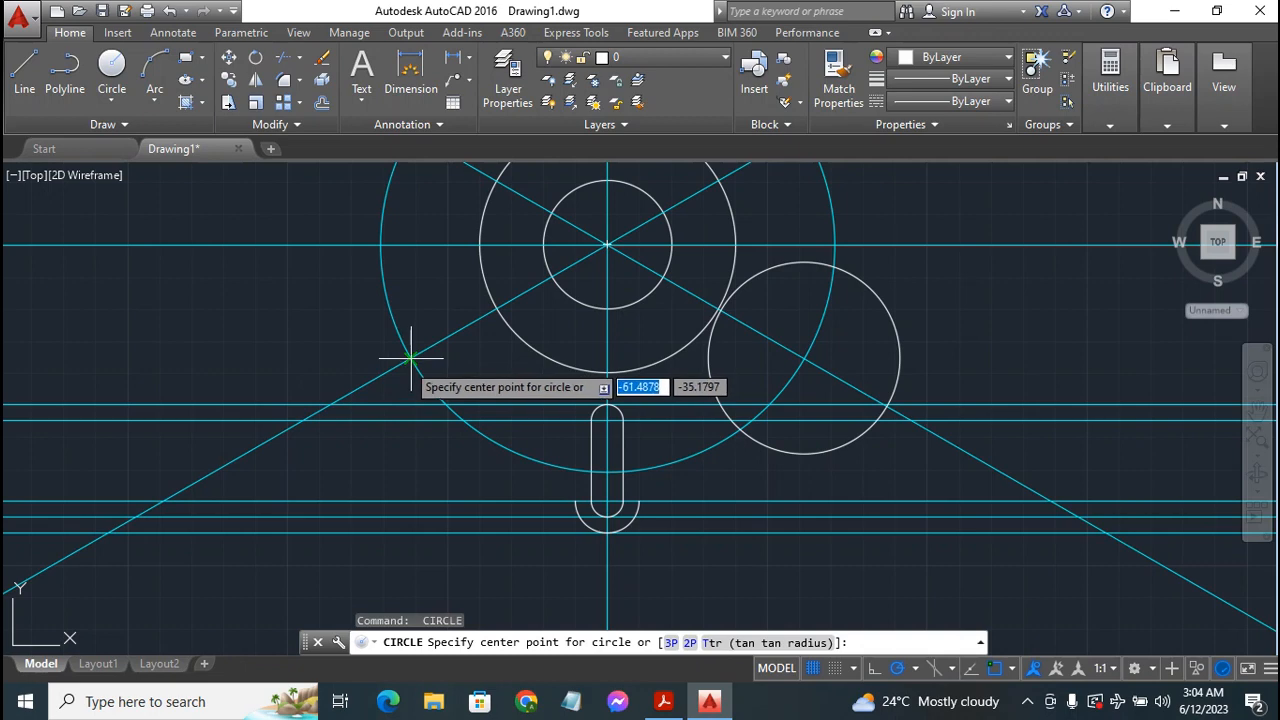
click(410, 357)
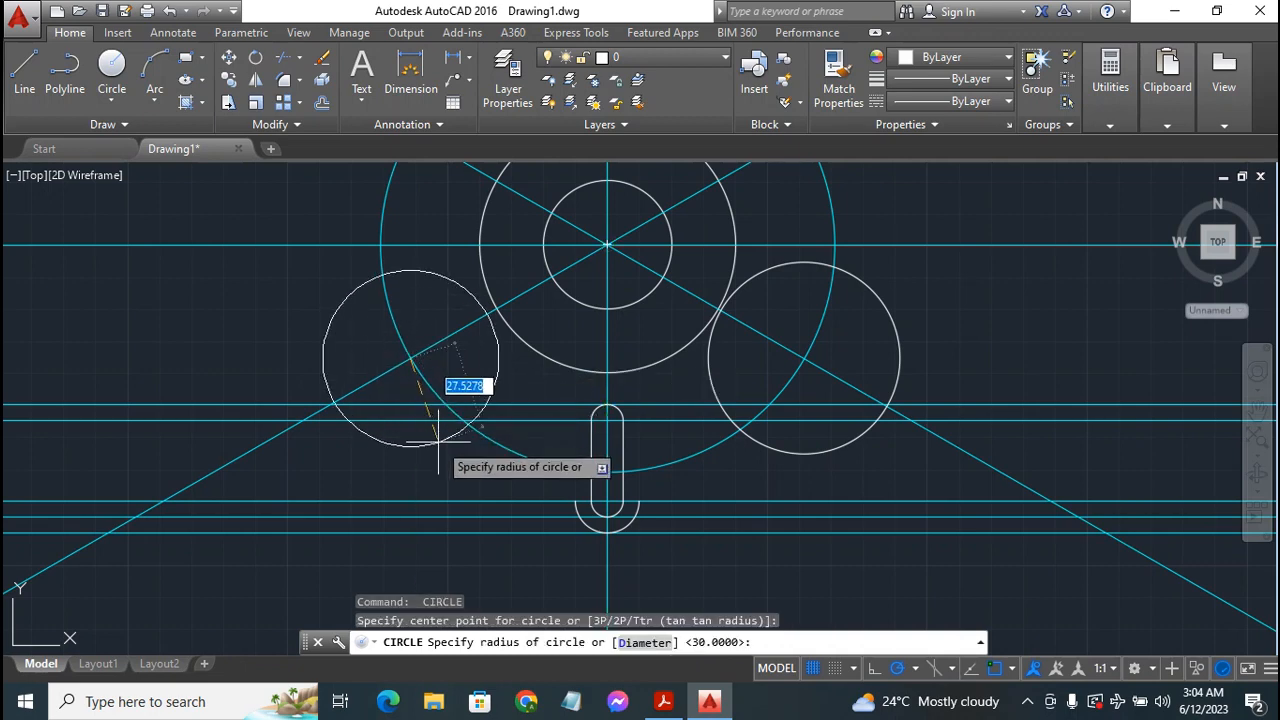
text(30)
key(Return)
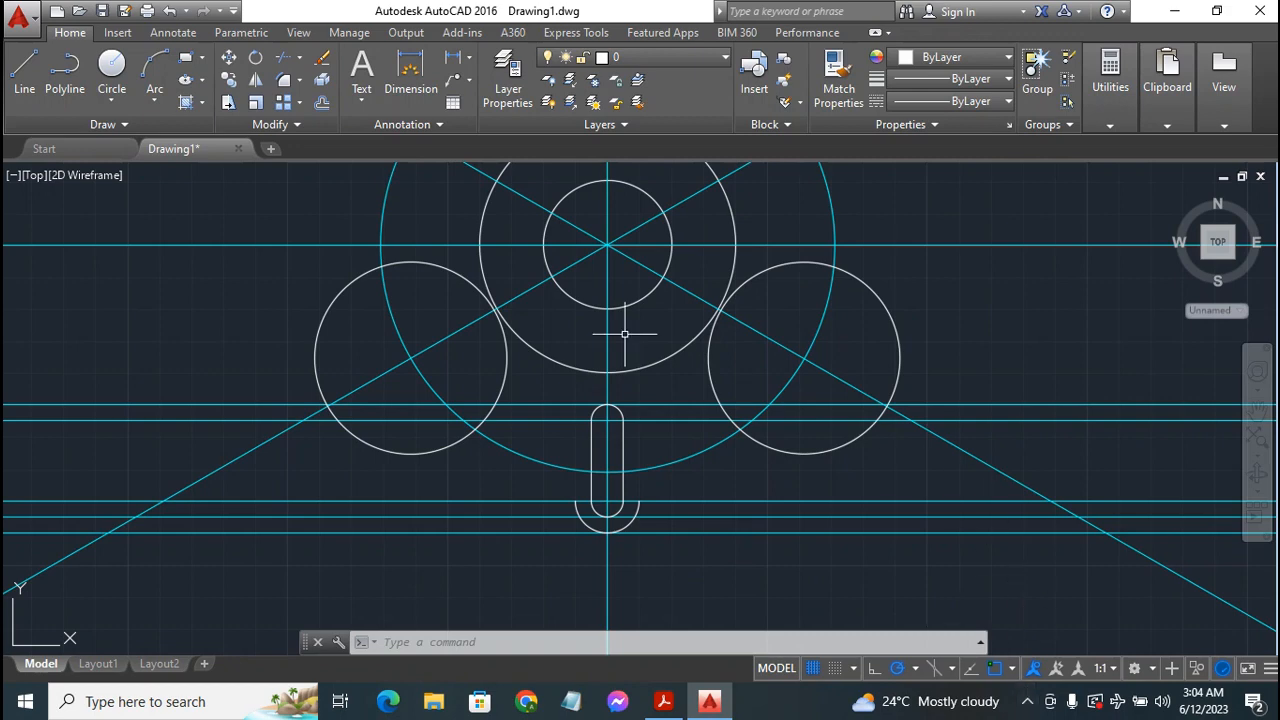
With the Line command started, restrict the running object snaps to Tangent only
click(25, 70)
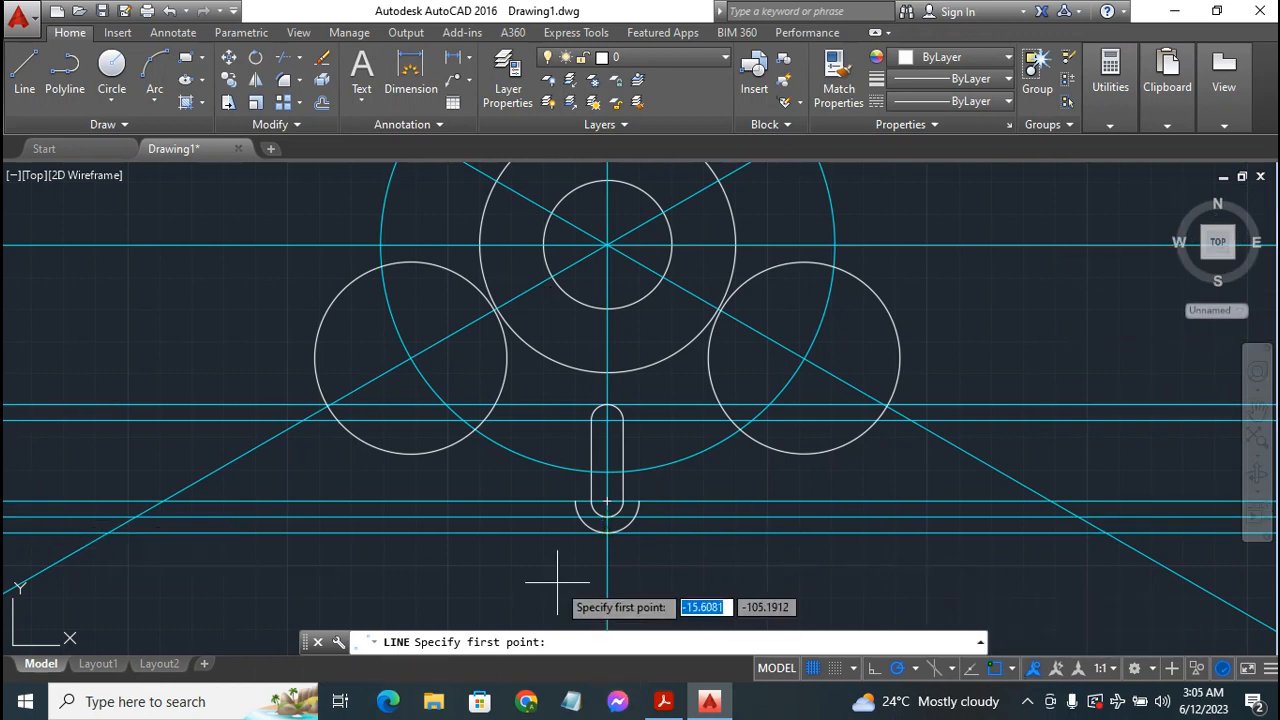
click(1015, 668)
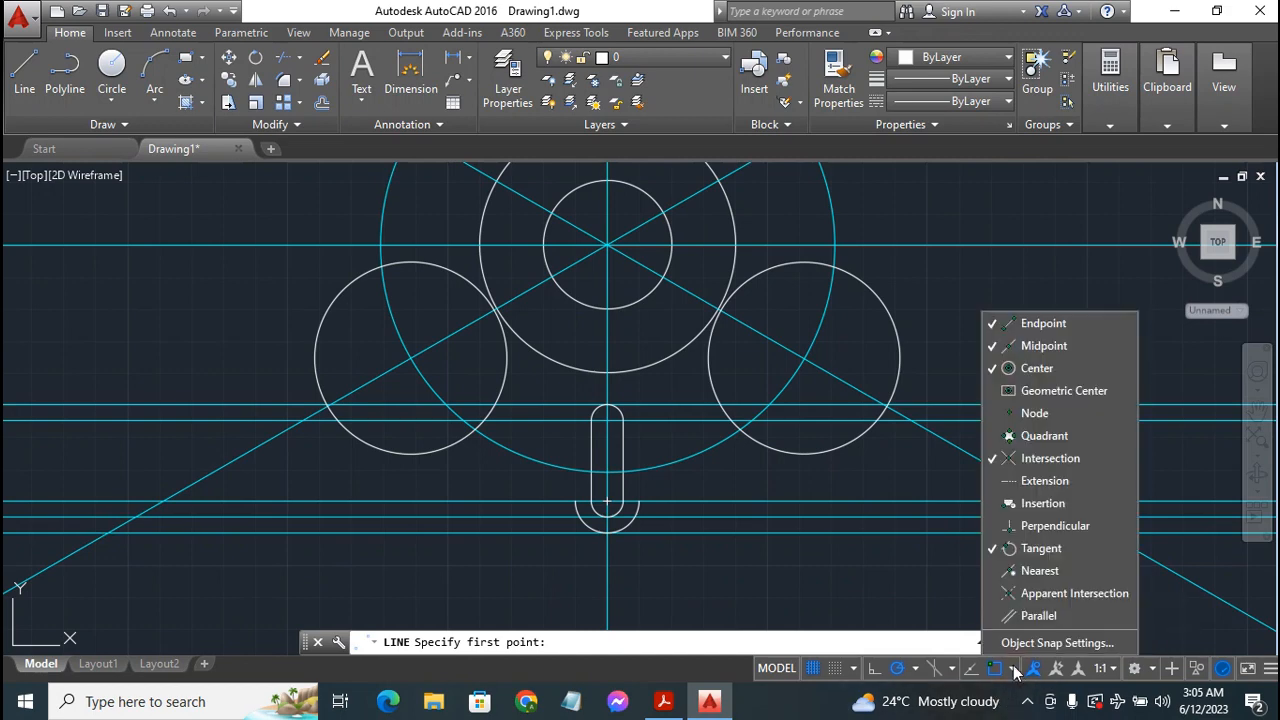
click(1076, 328)
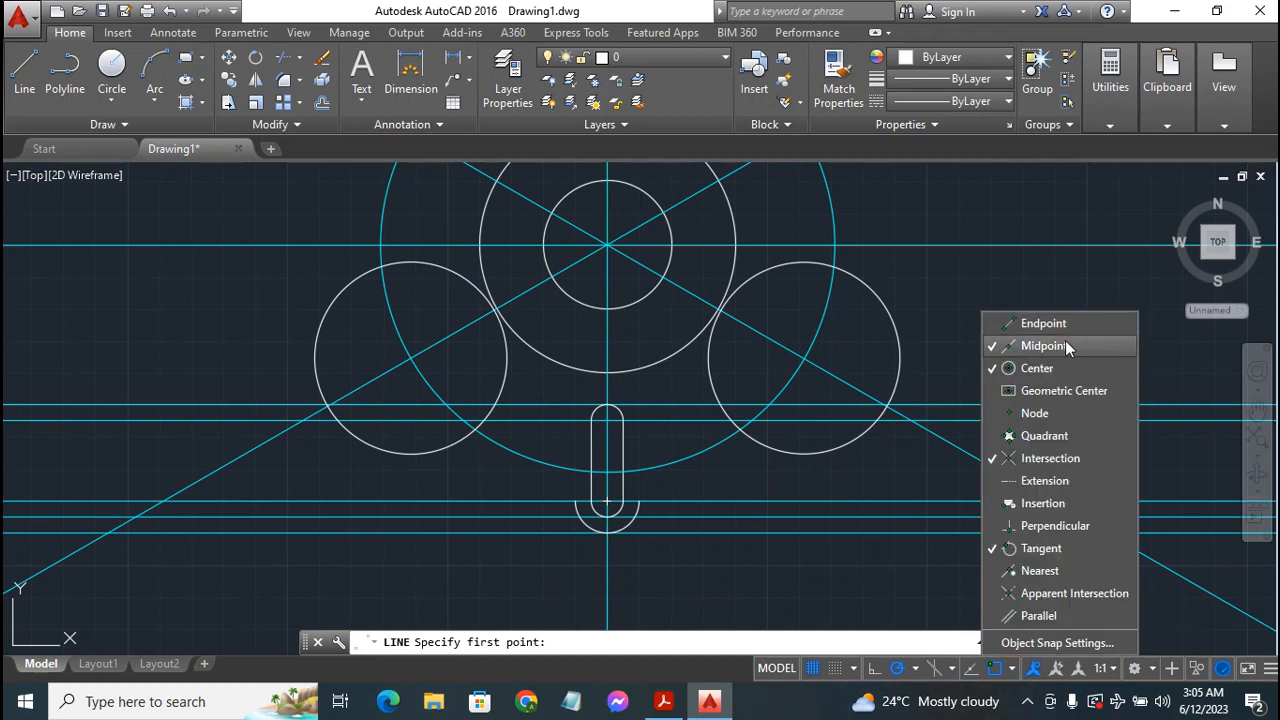
click(1064, 344)
click(1047, 370)
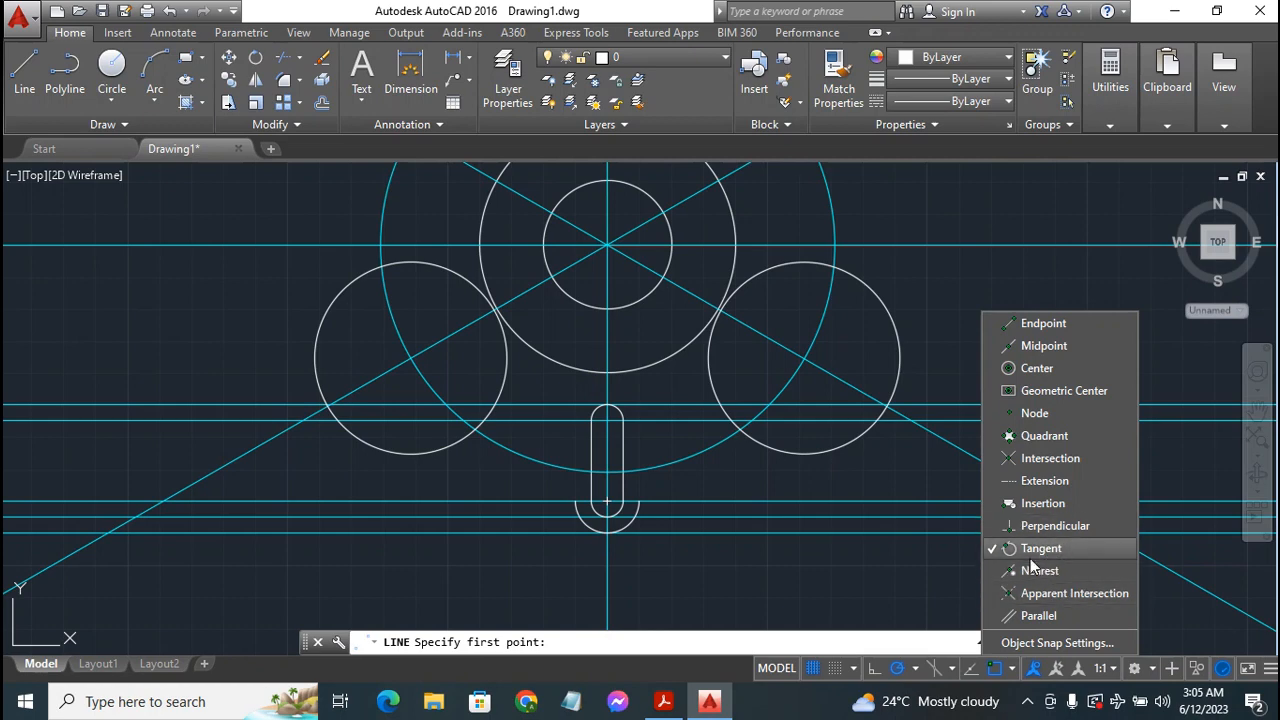
click(1013, 670)
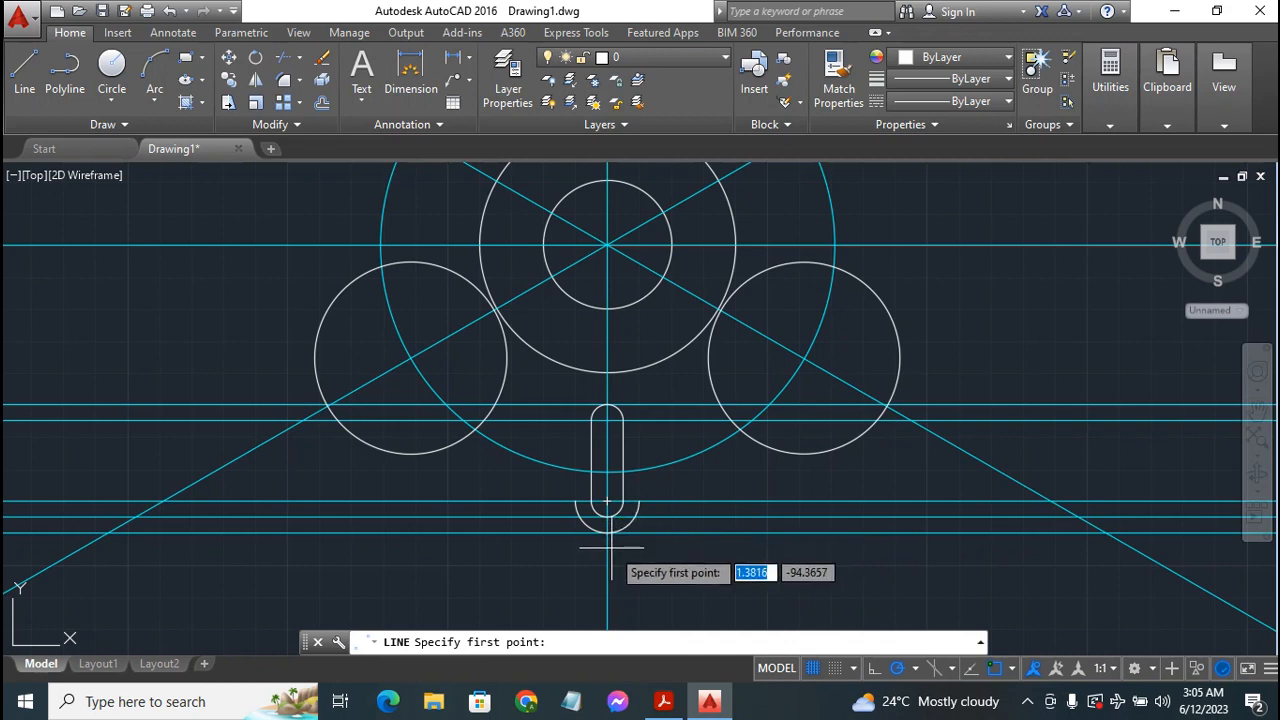
Draw tangent lines from both sides of the lower arm's outer end arc to the neighbouring radius-30 circles
click(625, 519)
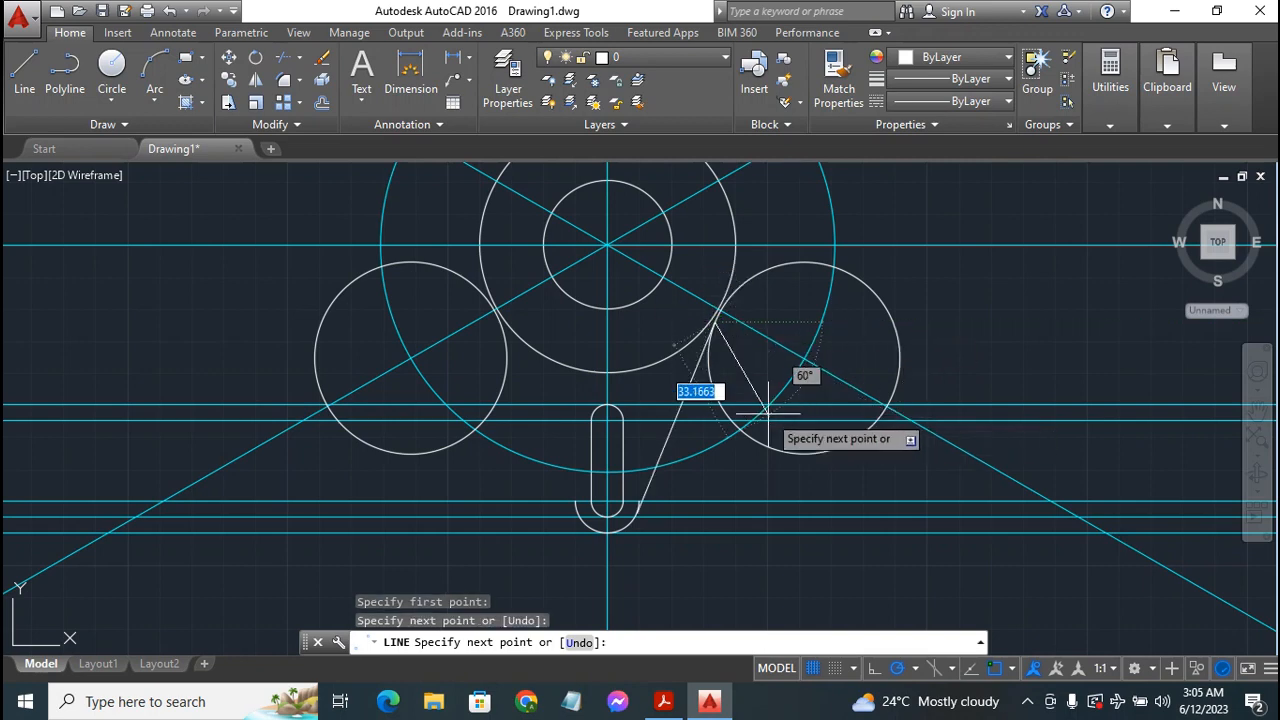
key(Escape)
key(Return)
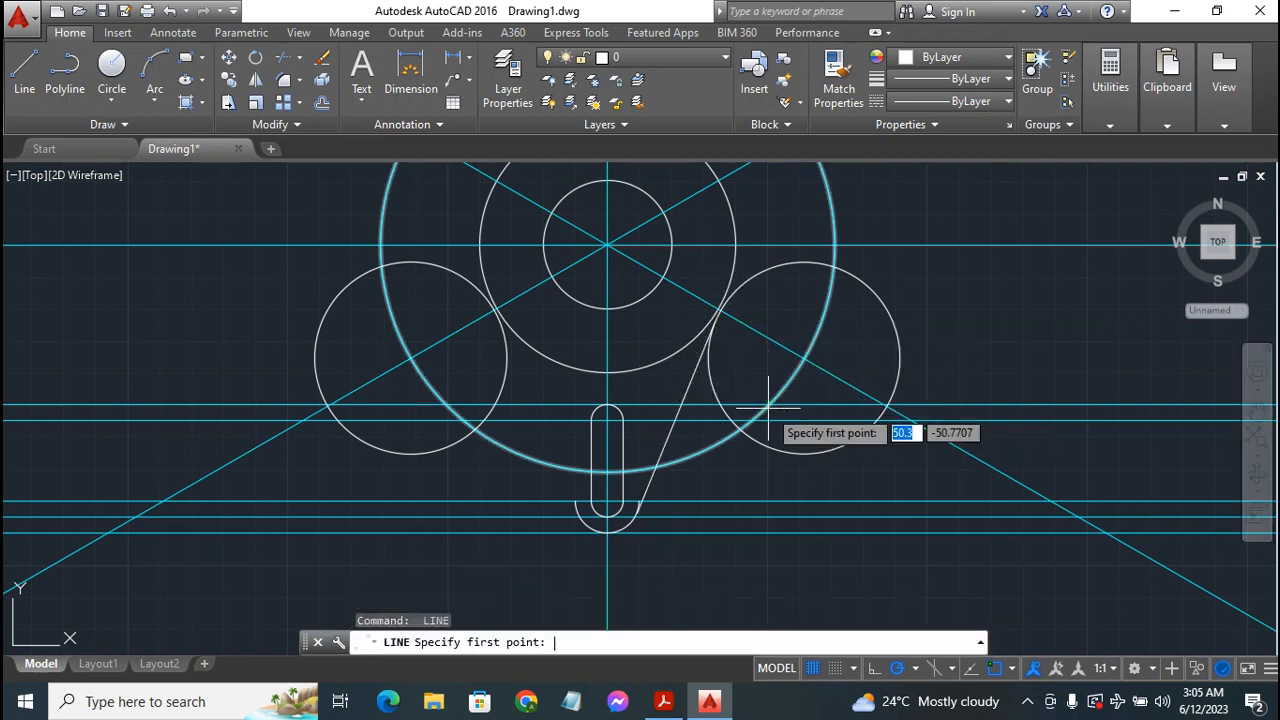
click(576, 505)
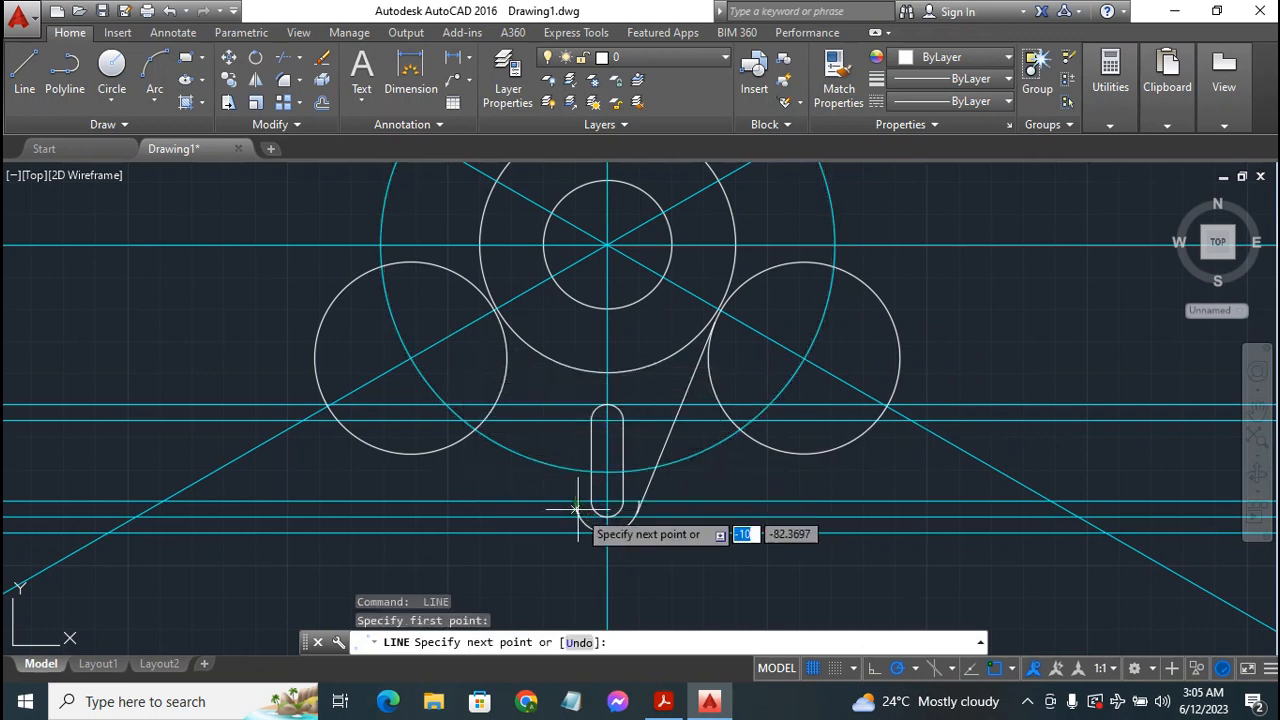
click(505, 335)
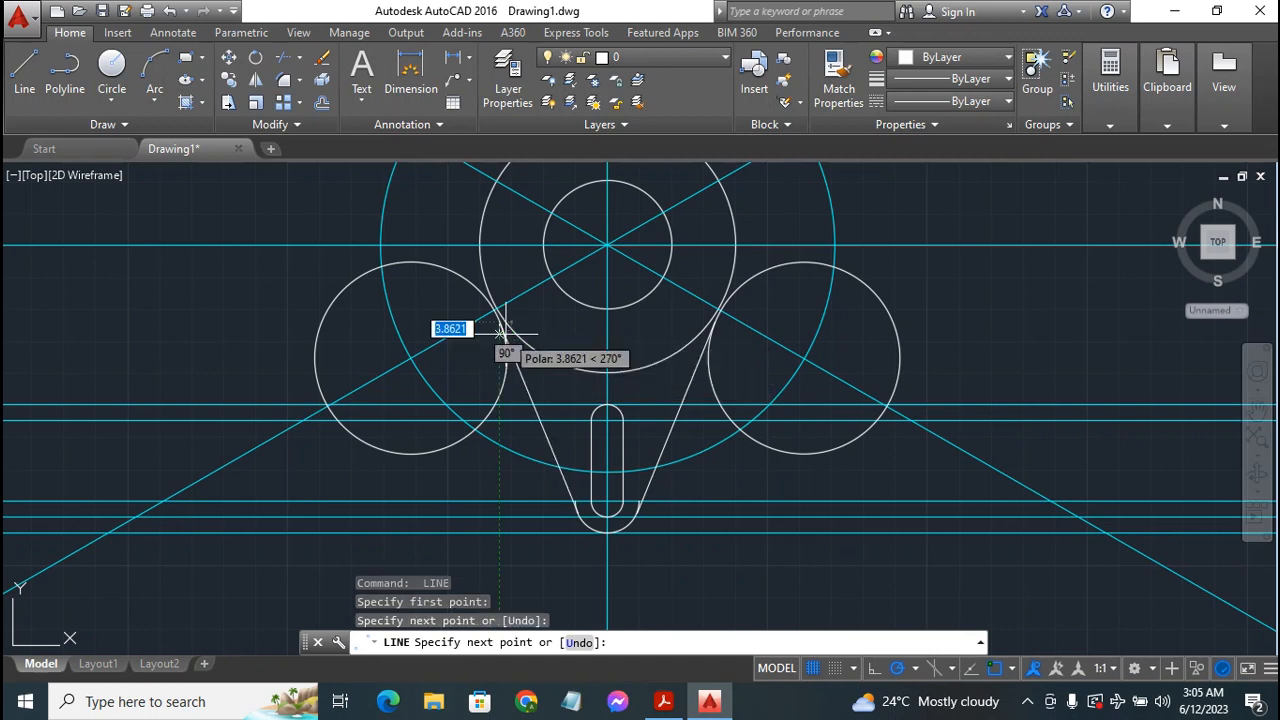
key(Escape)
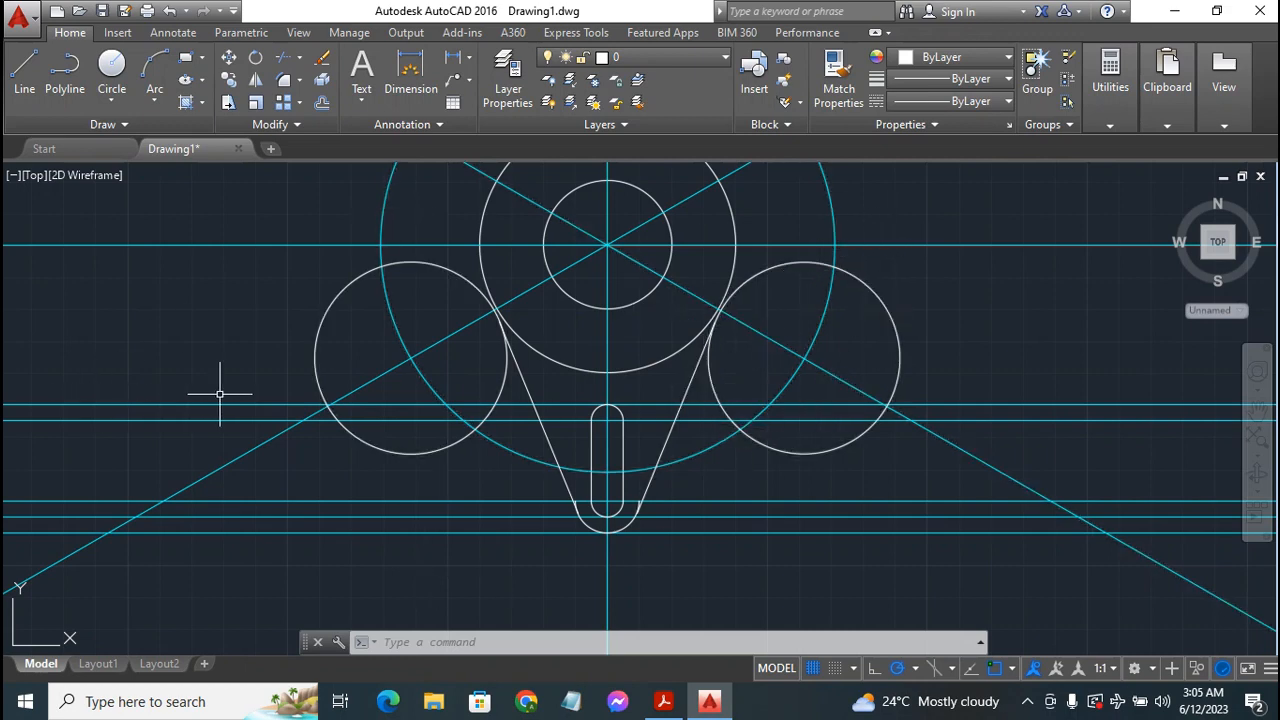
Trim away the main portions of both radius-30 circles, using all objects as cutting edges
click(283, 80)
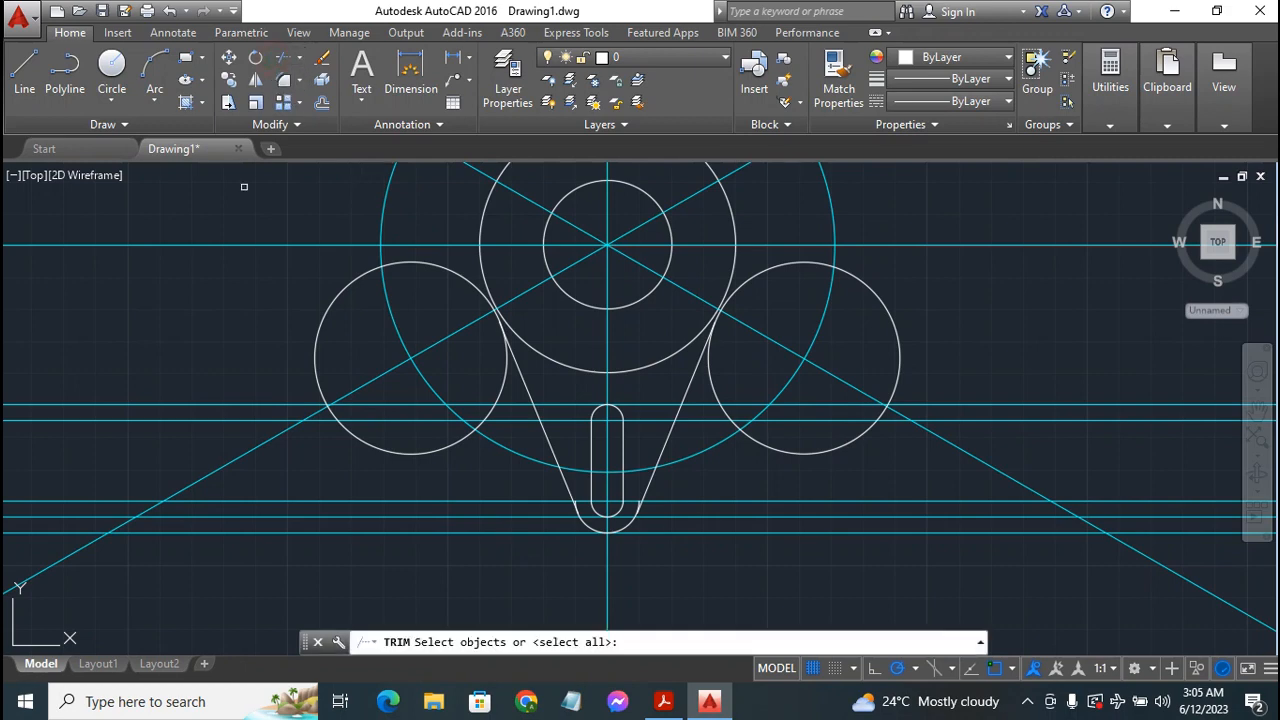
key(Return)
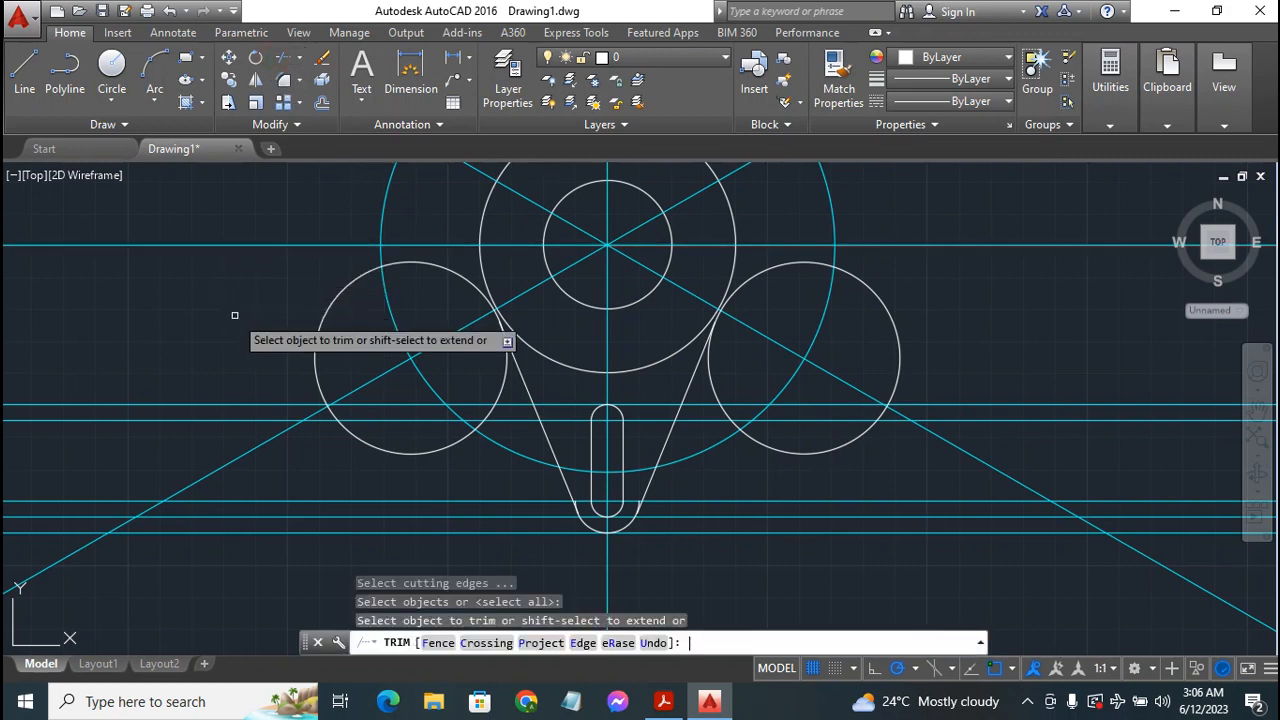
click(782, 453)
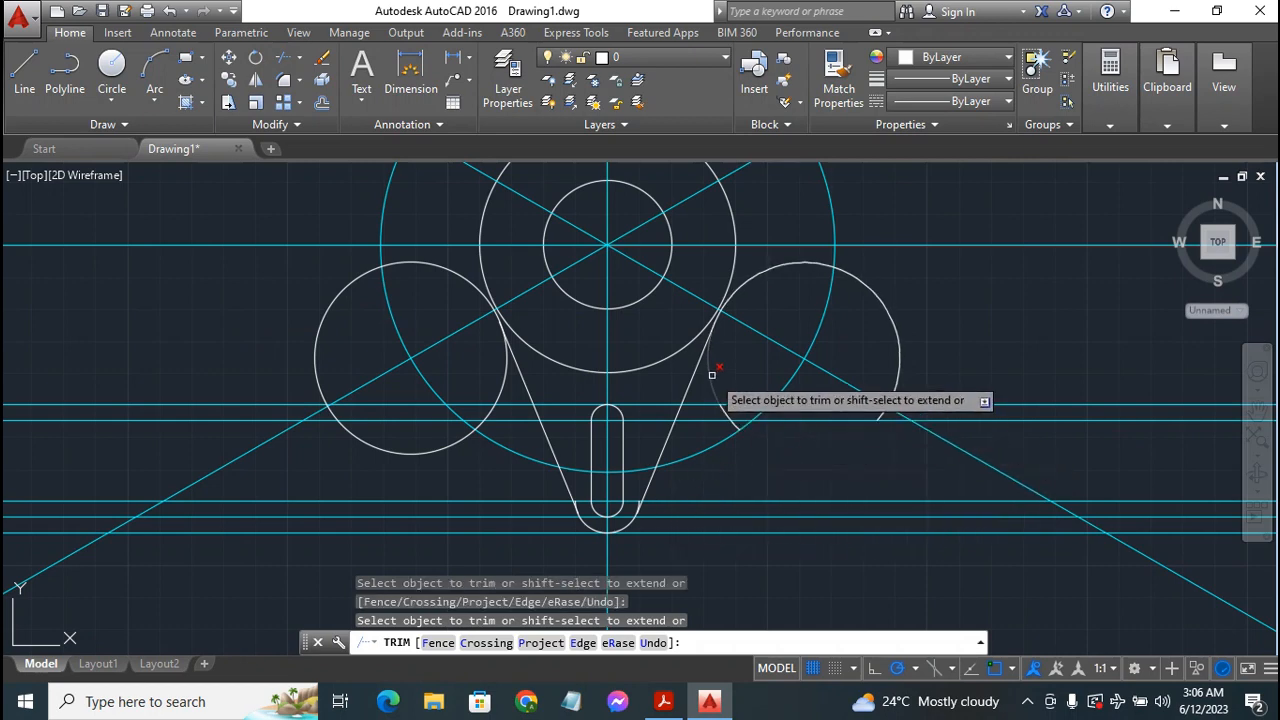
click(783, 265)
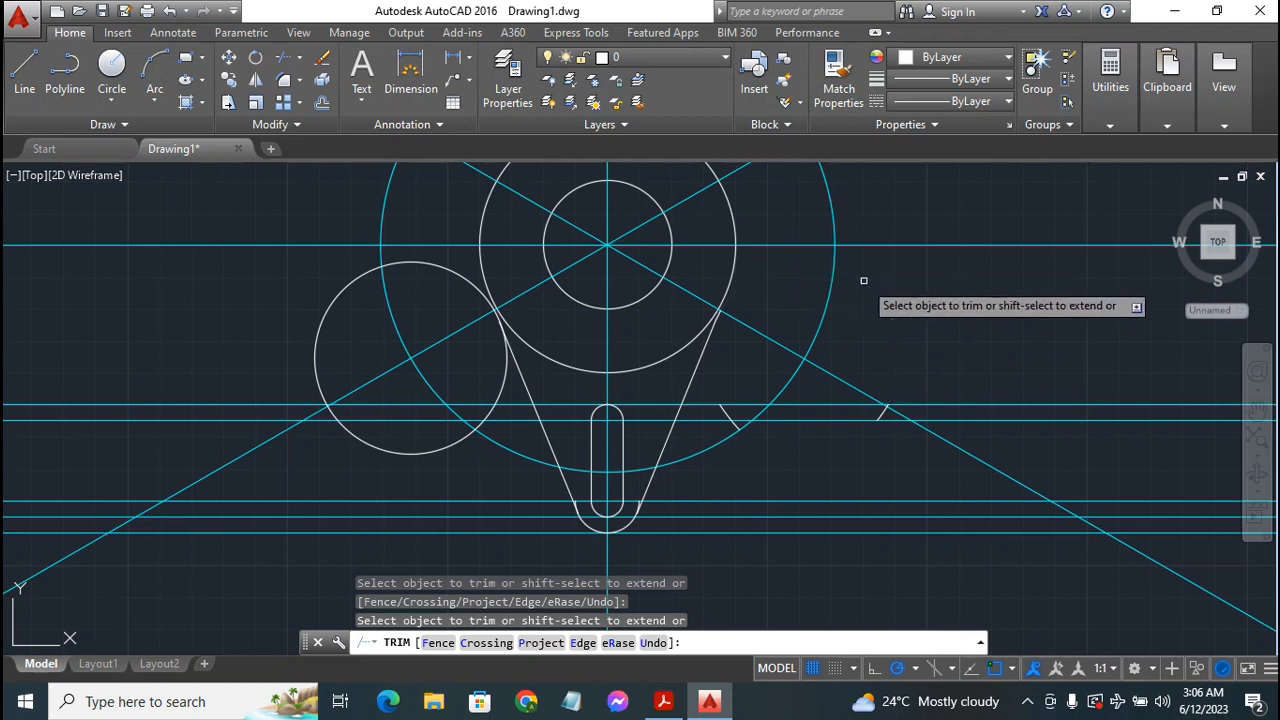
click(502, 383)
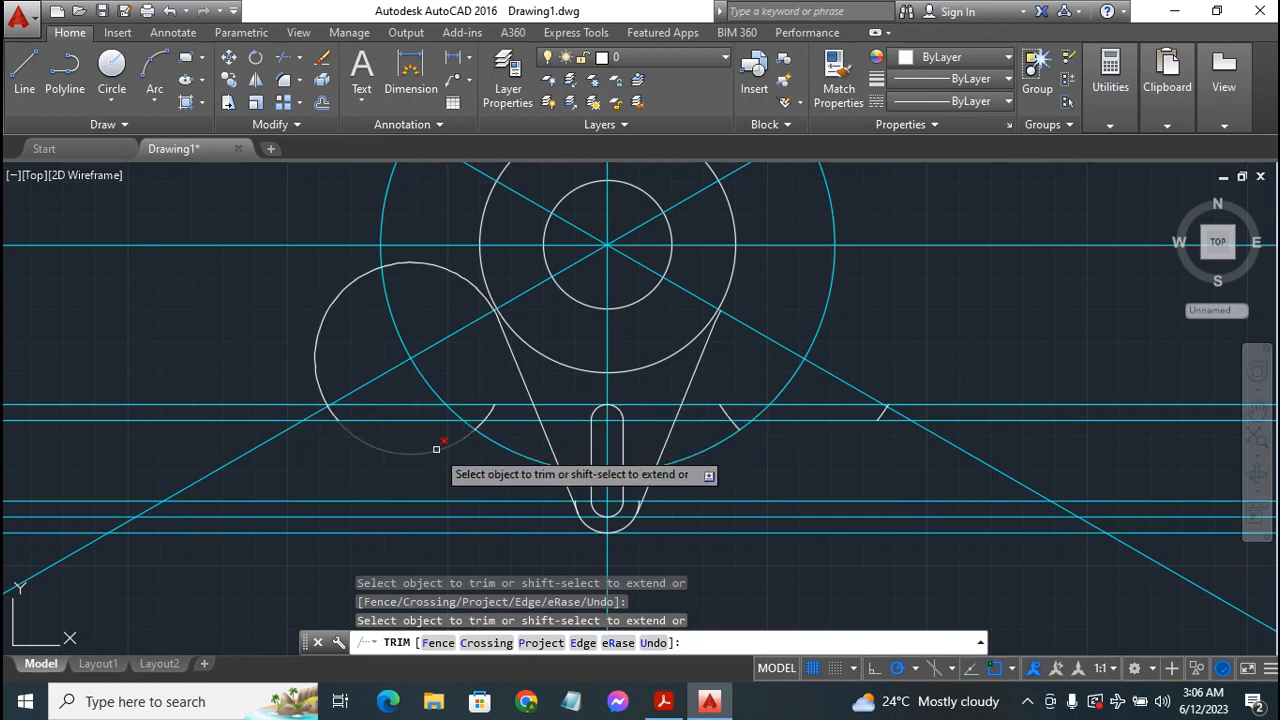
click(315, 358)
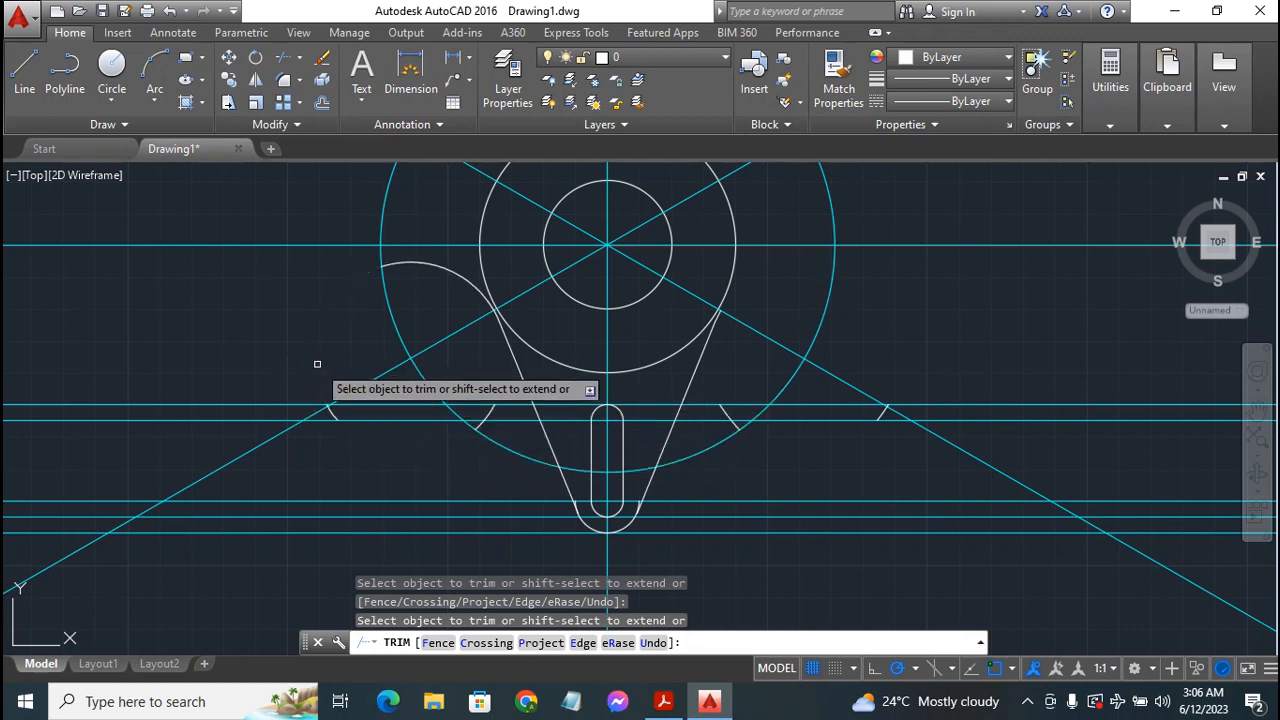
click(446, 268)
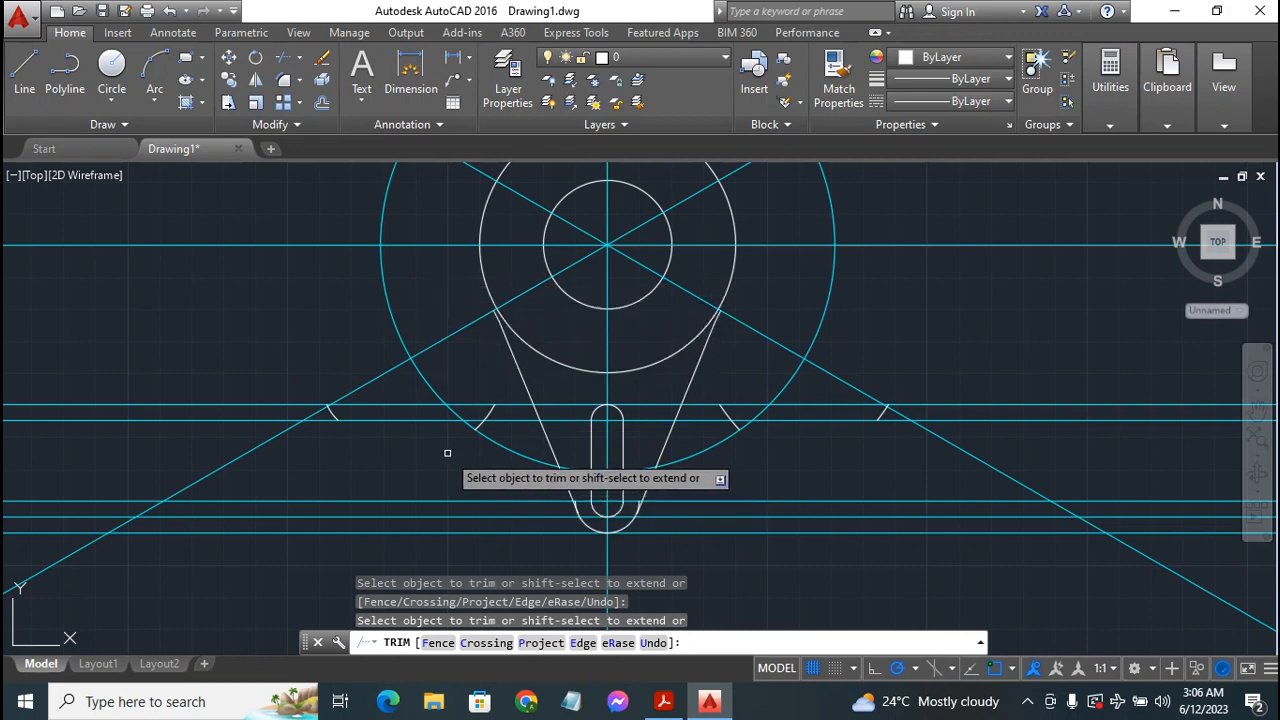
key(Escape)
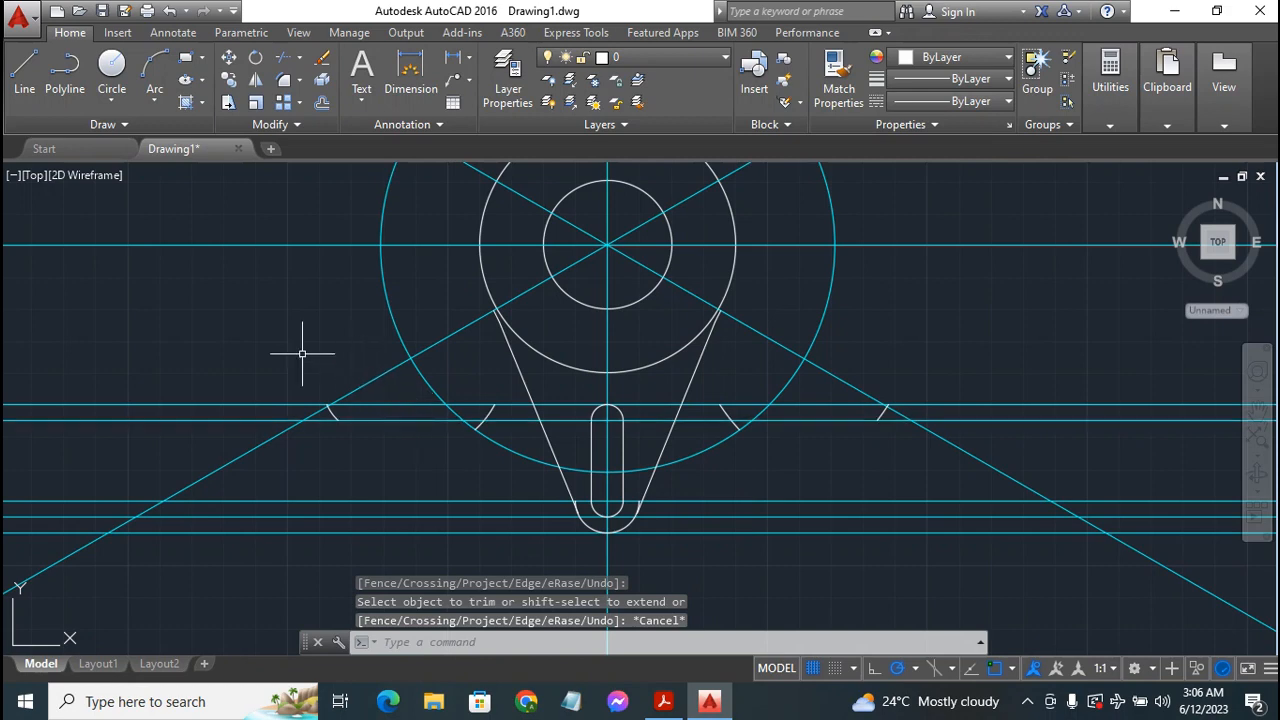
Erase the leftover arc fragments of the left and right radius-30 circles
click(266, 322)
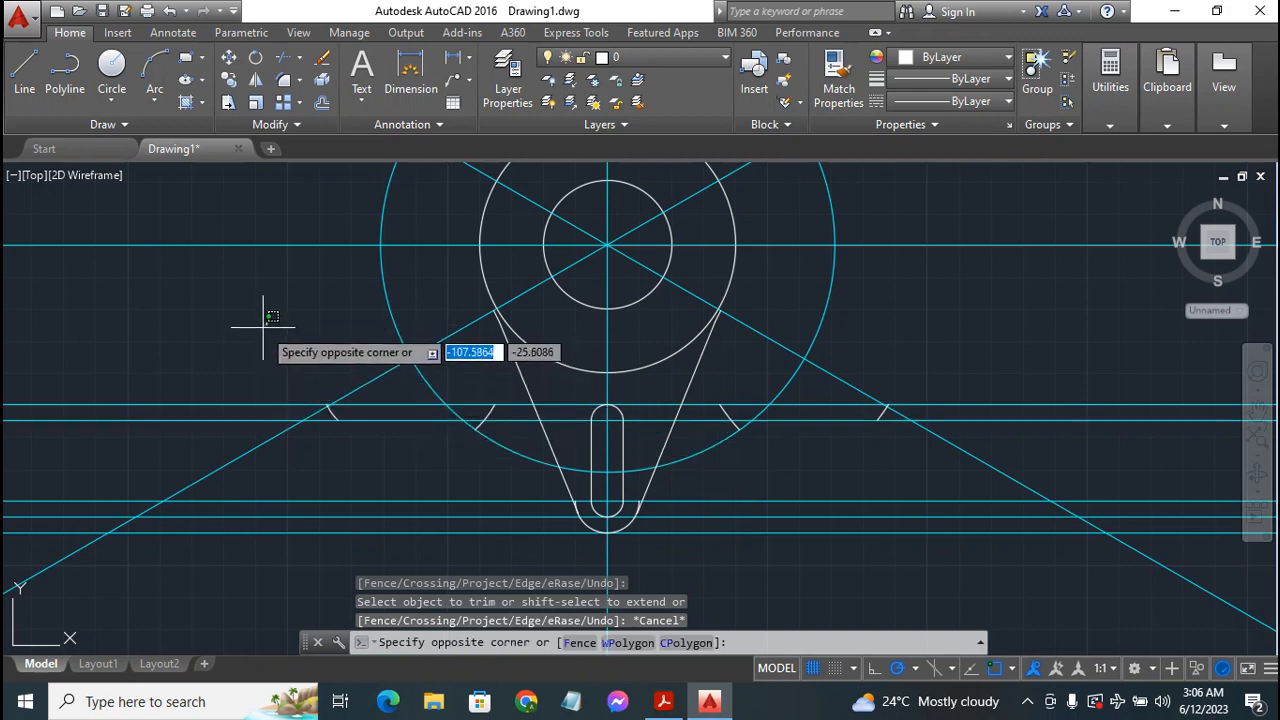
click(506, 487)
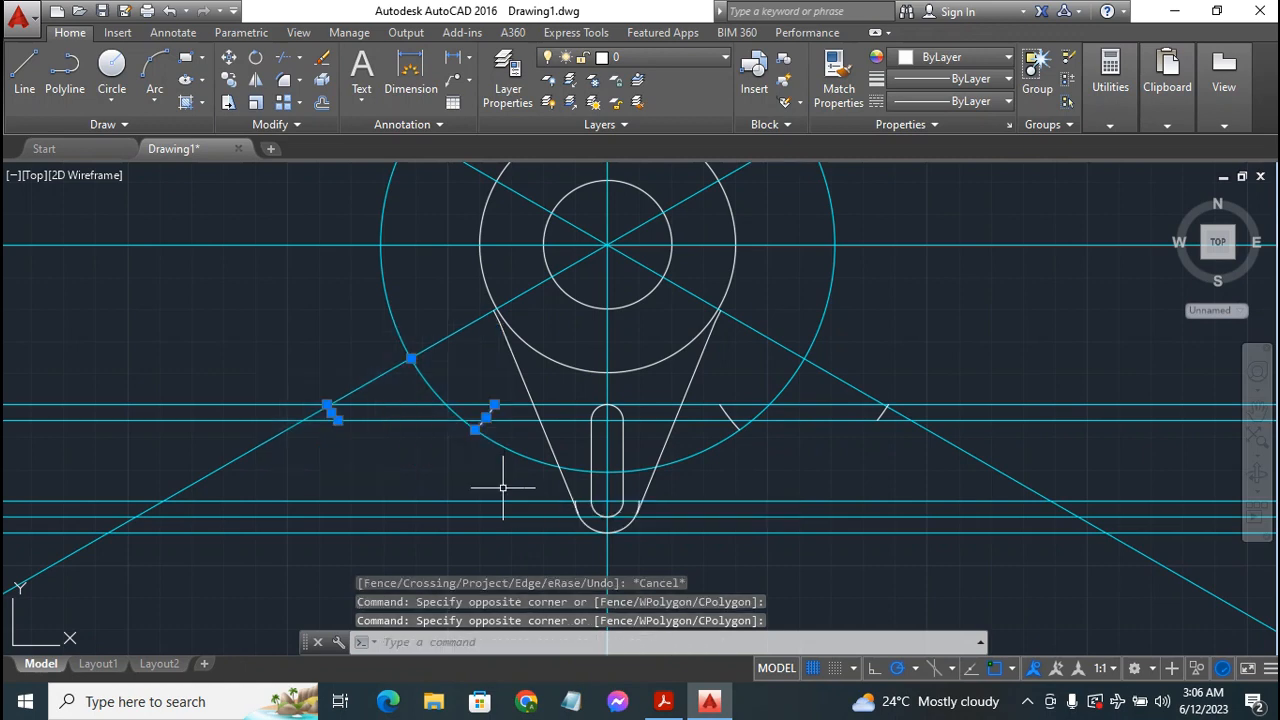
key(Delete)
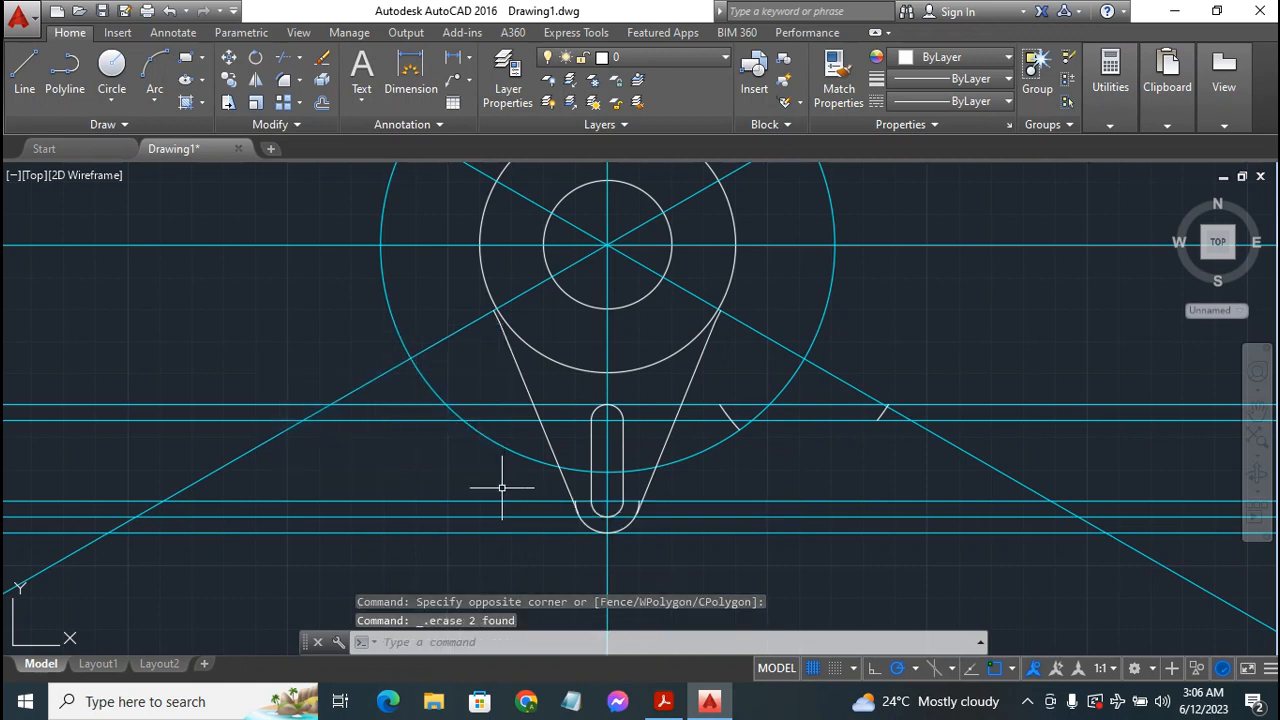
click(718, 377)
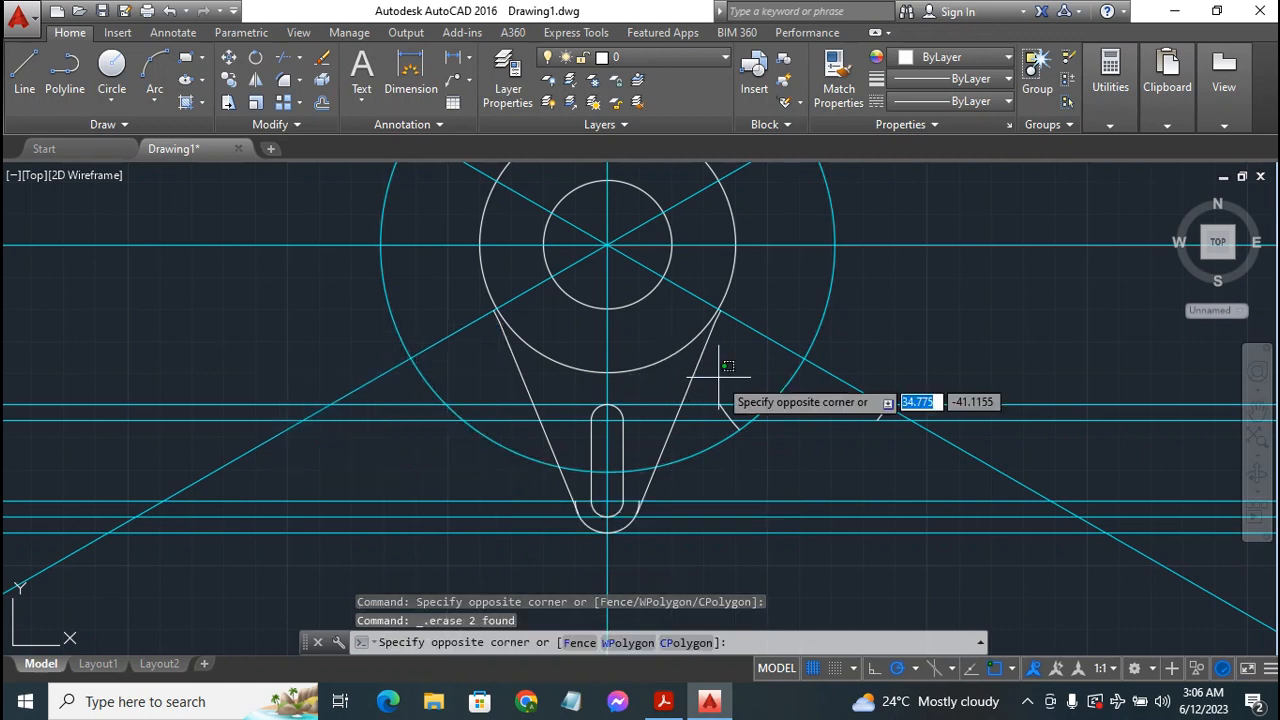
click(924, 487)
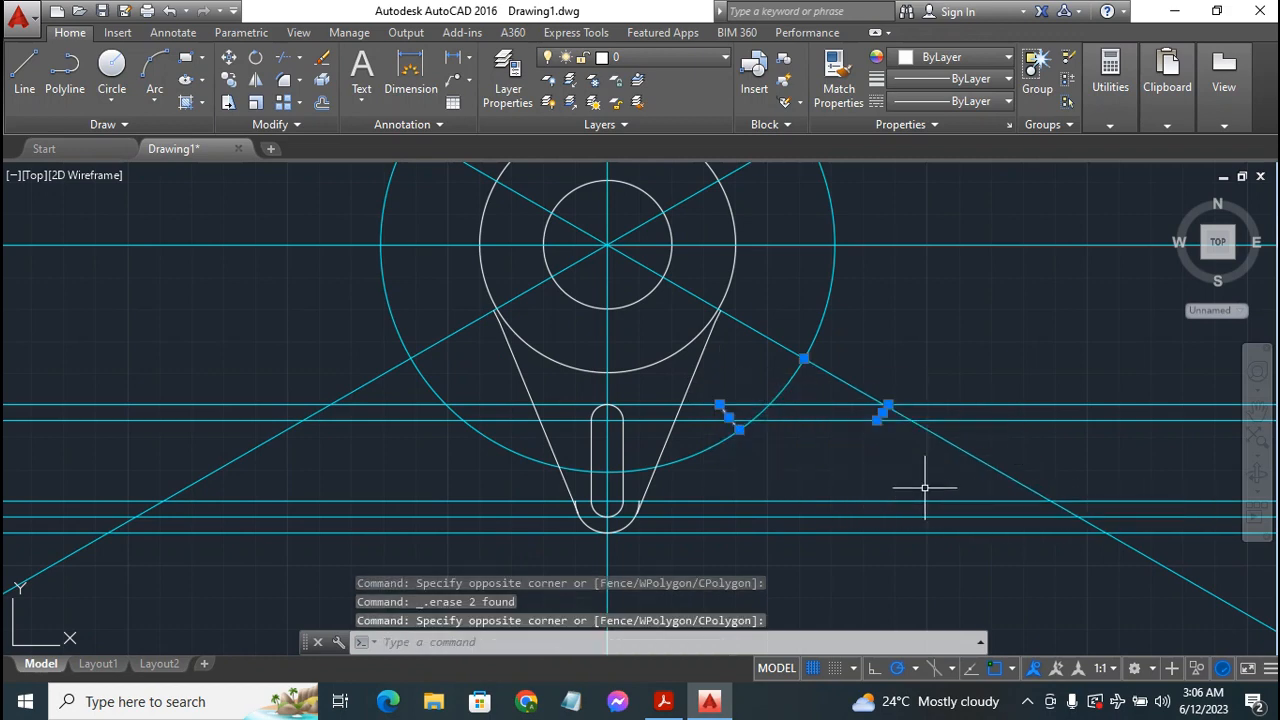
key(Delete)
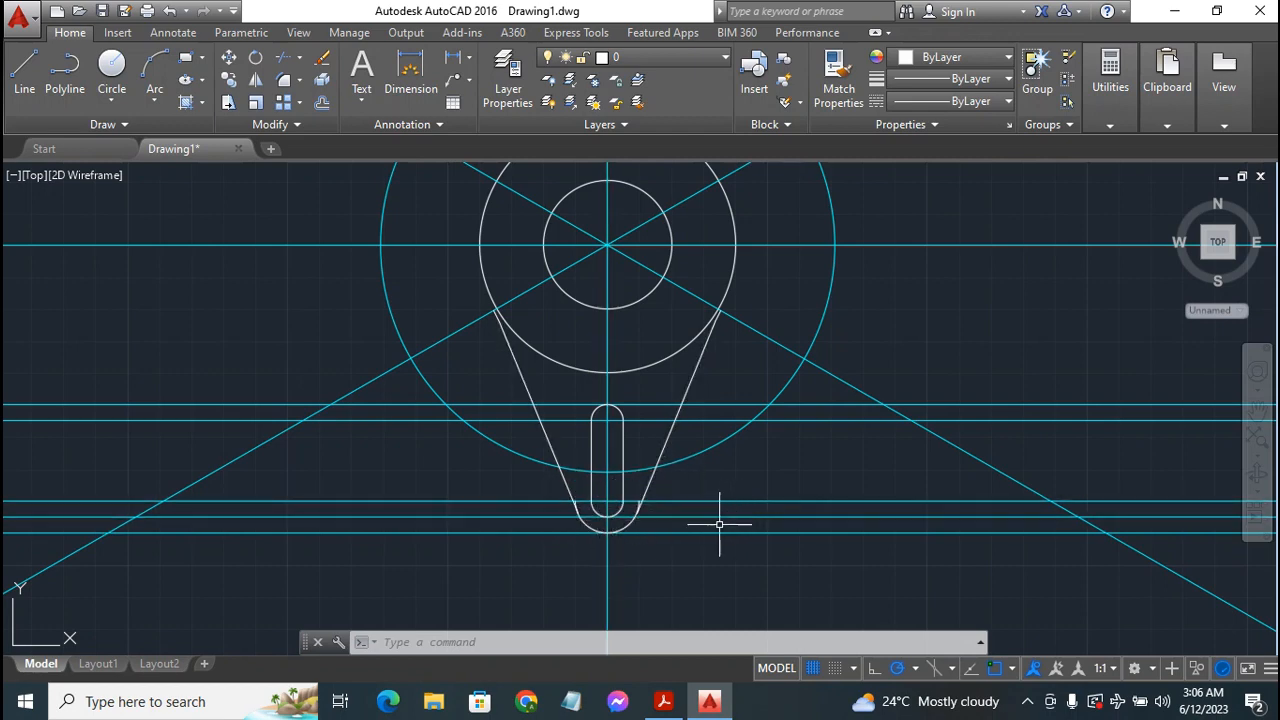
Trim both ends of the lower arm's outer arc that extend past the tangent lines
scroll(743, 521, up, 5)
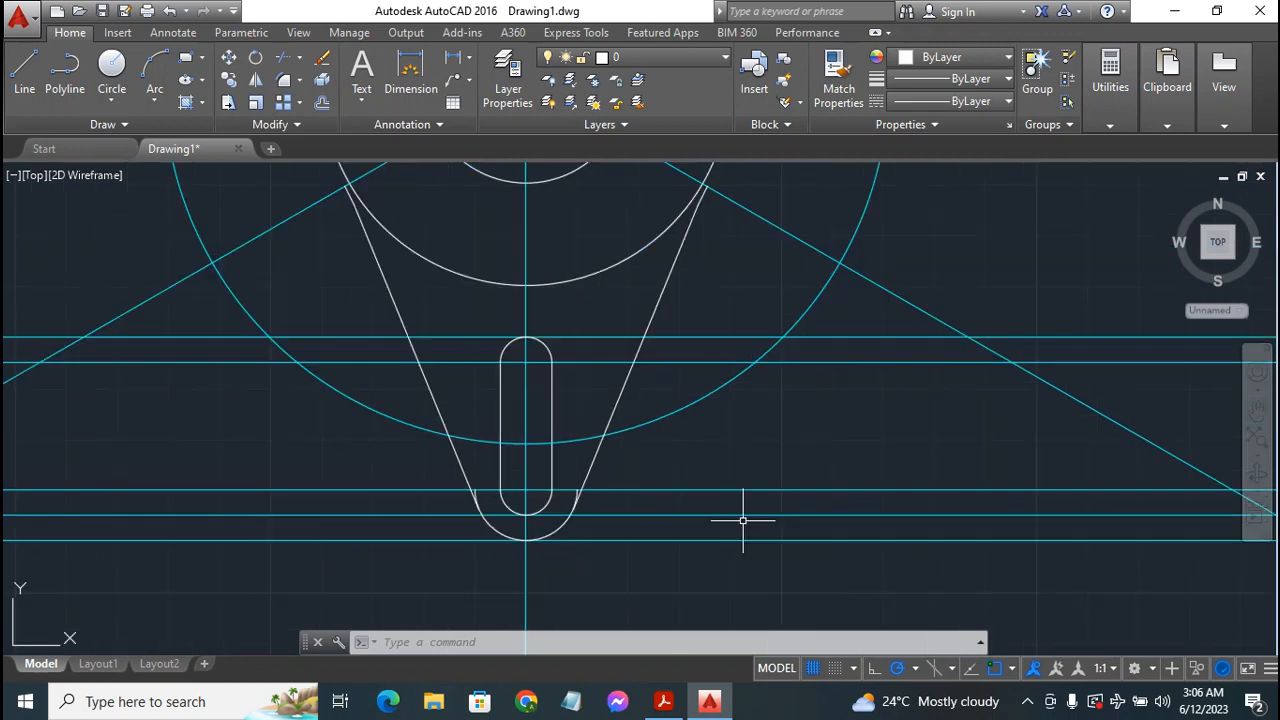
scroll(743, 521, up, 2)
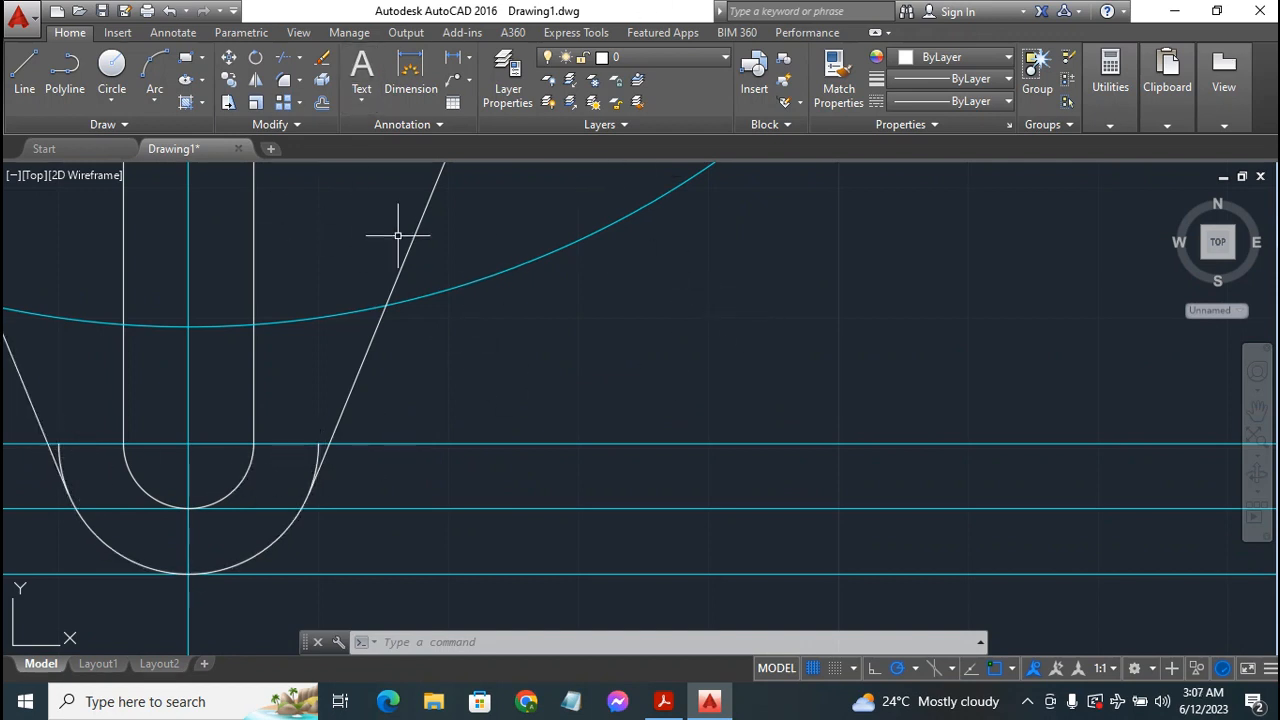
click(286, 57)
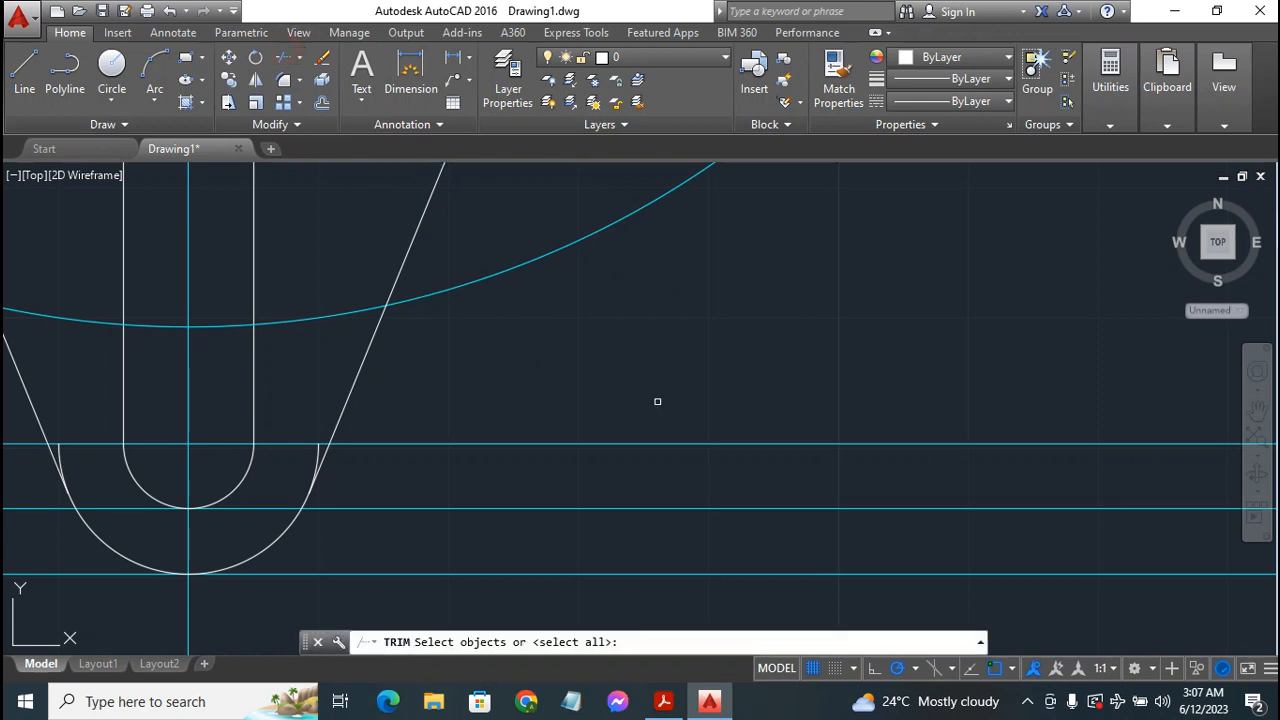
key(Return)
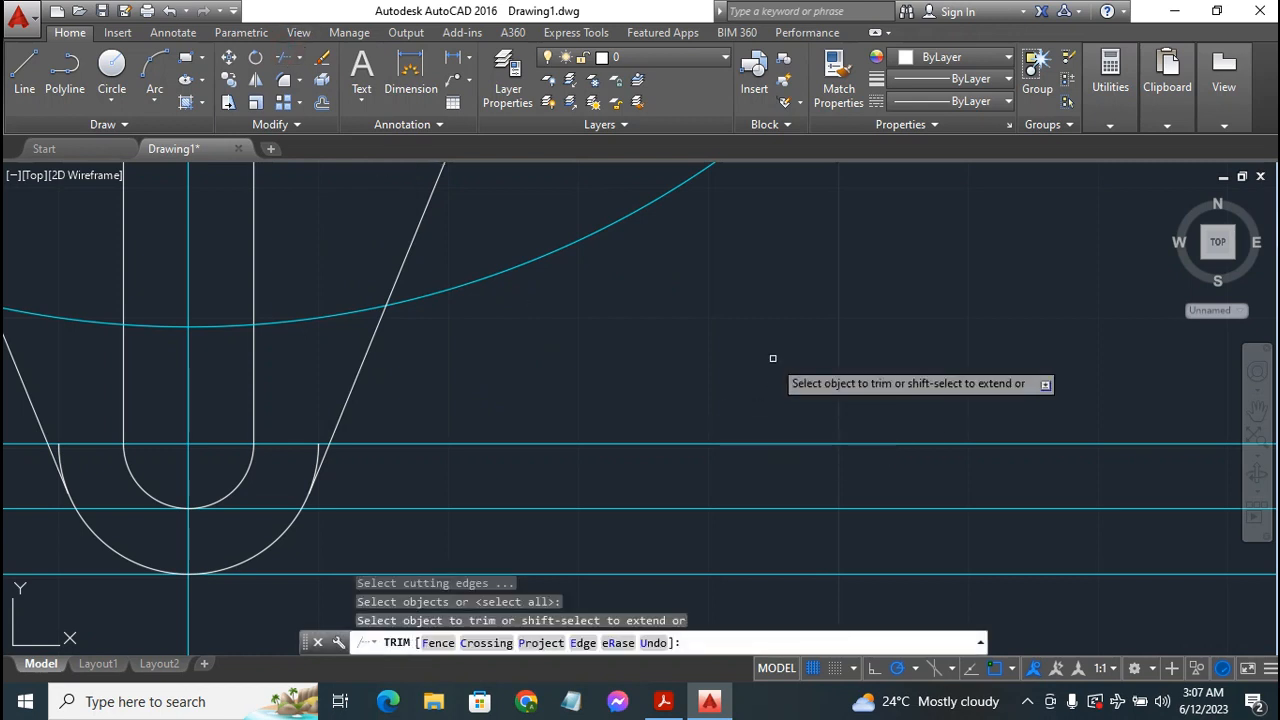
click(314, 449)
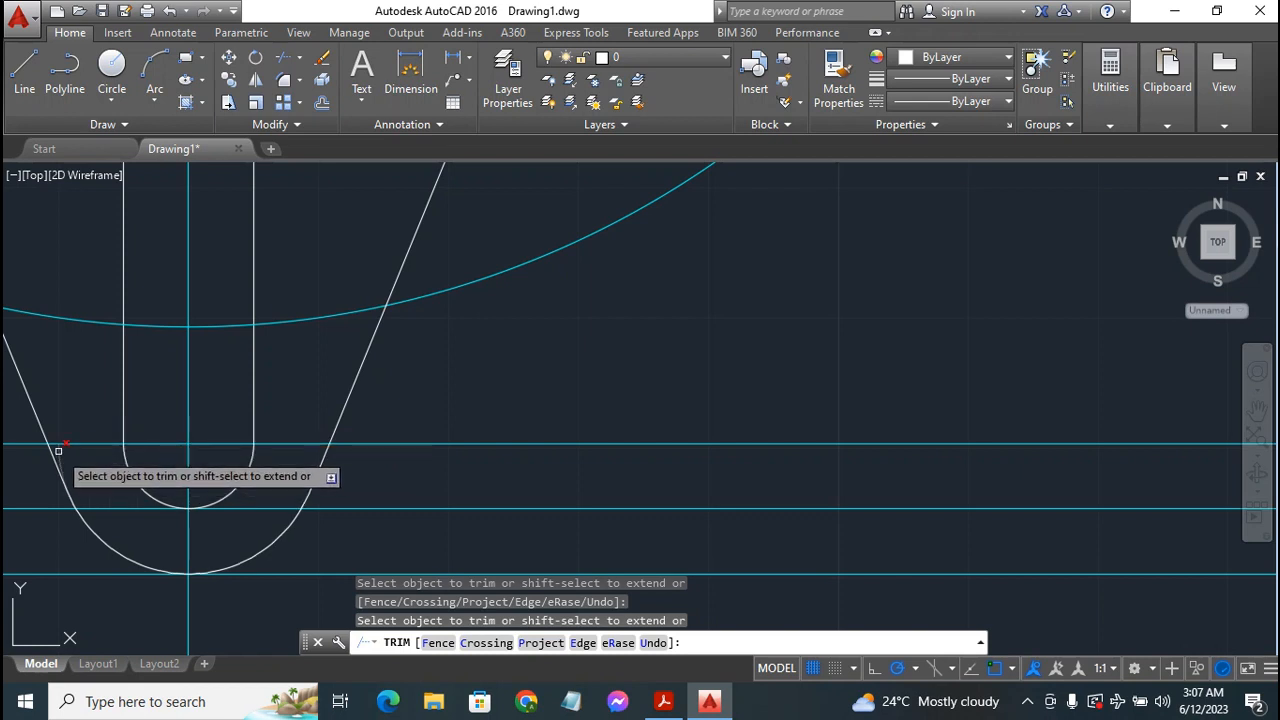
key(Escape)
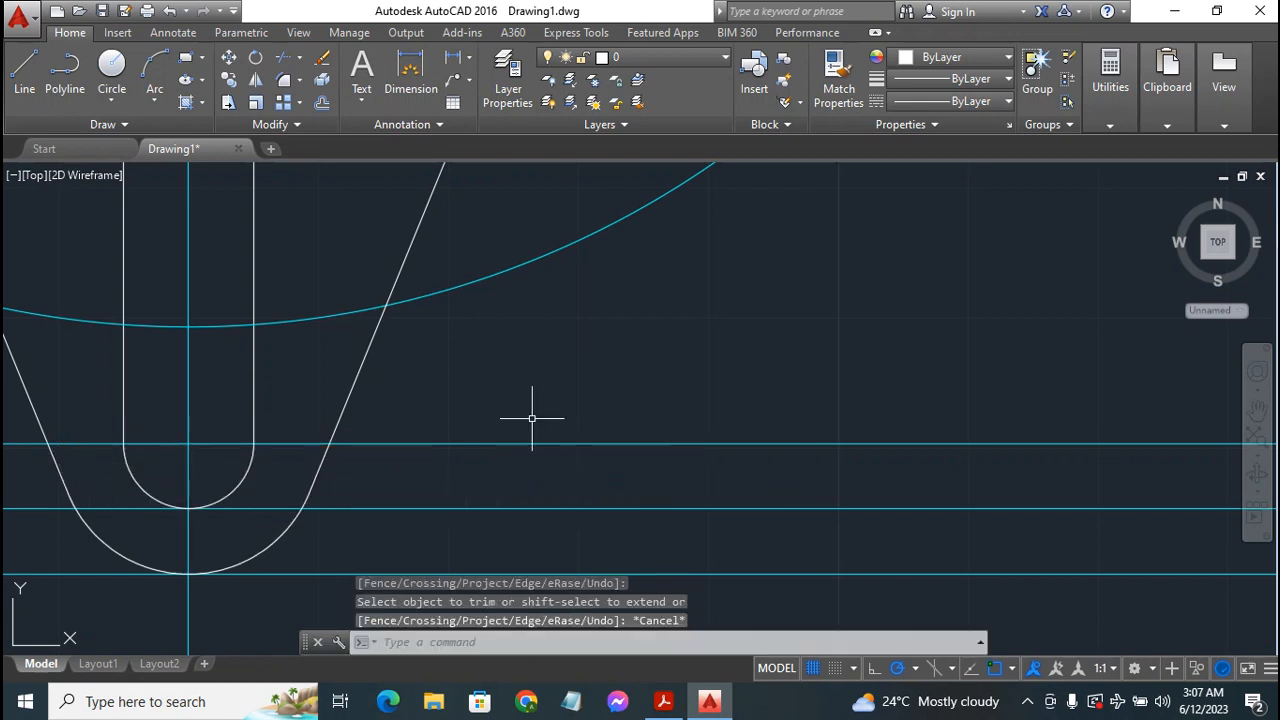
Compare the lower arm and central circles with the Exercise 13 drawing in Acrobat Reader, and return to AutoCAD
scroll(640, 372, down, 4)
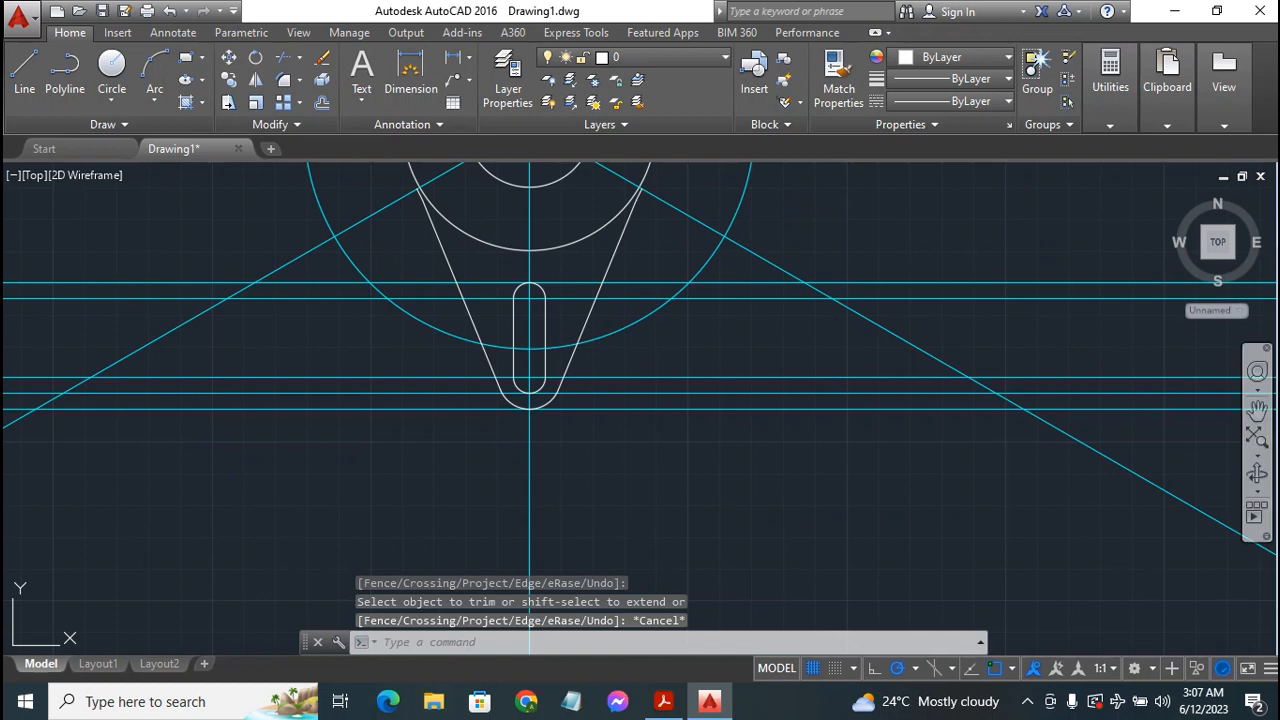
click(1256, 412)
mouse_move(723, 226)
mouse_down()
mouse_move(803, 410)
mouse_move(792, 396)
mouse_up()
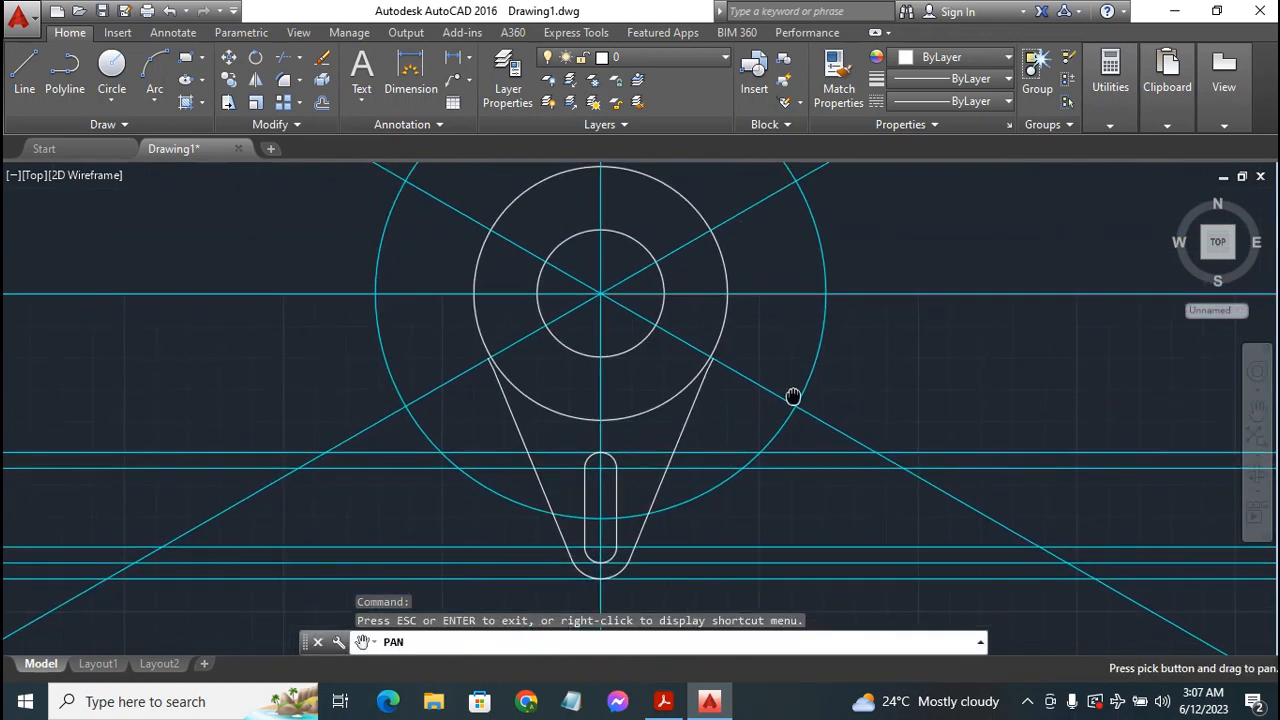
key(Escape)
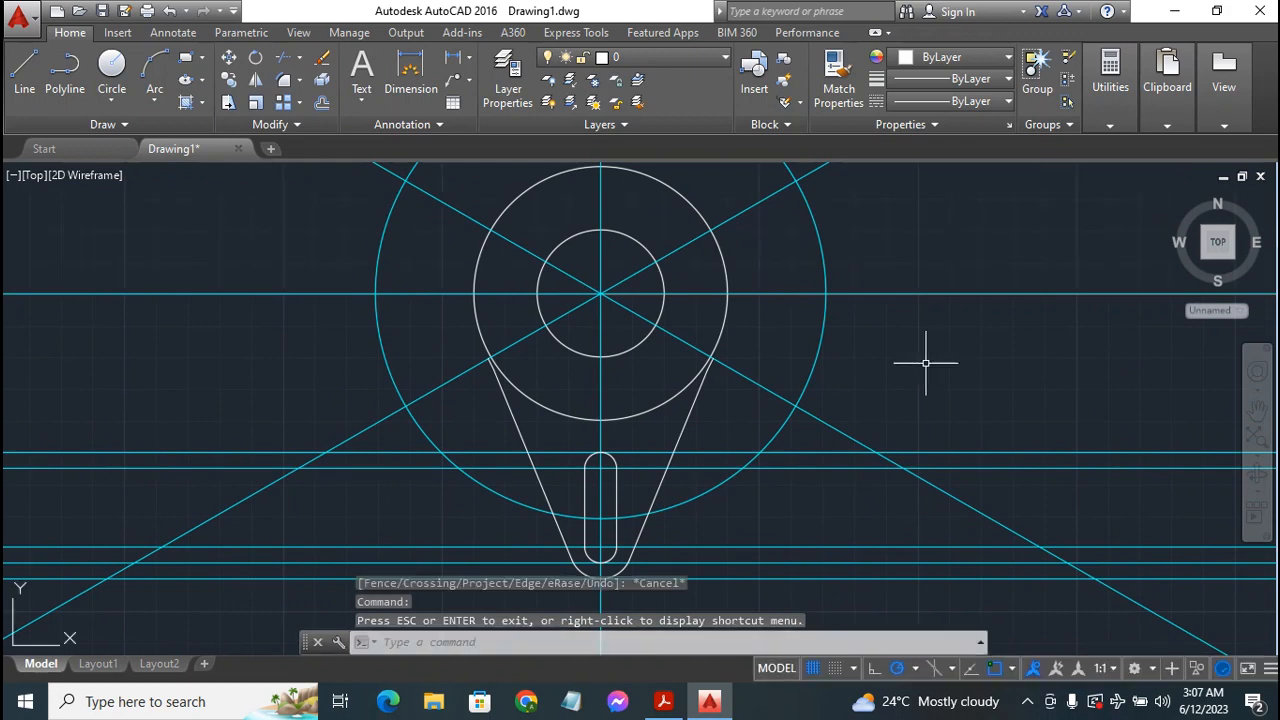
click(664, 703)
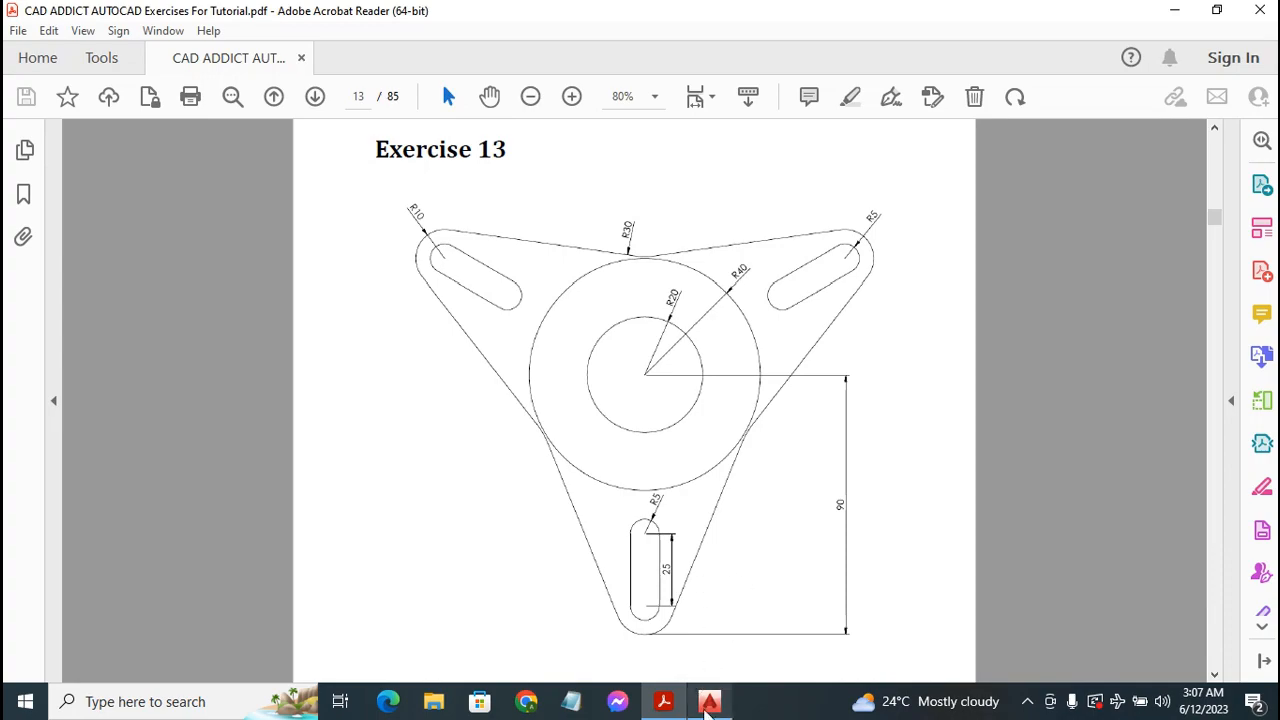
click(709, 701)
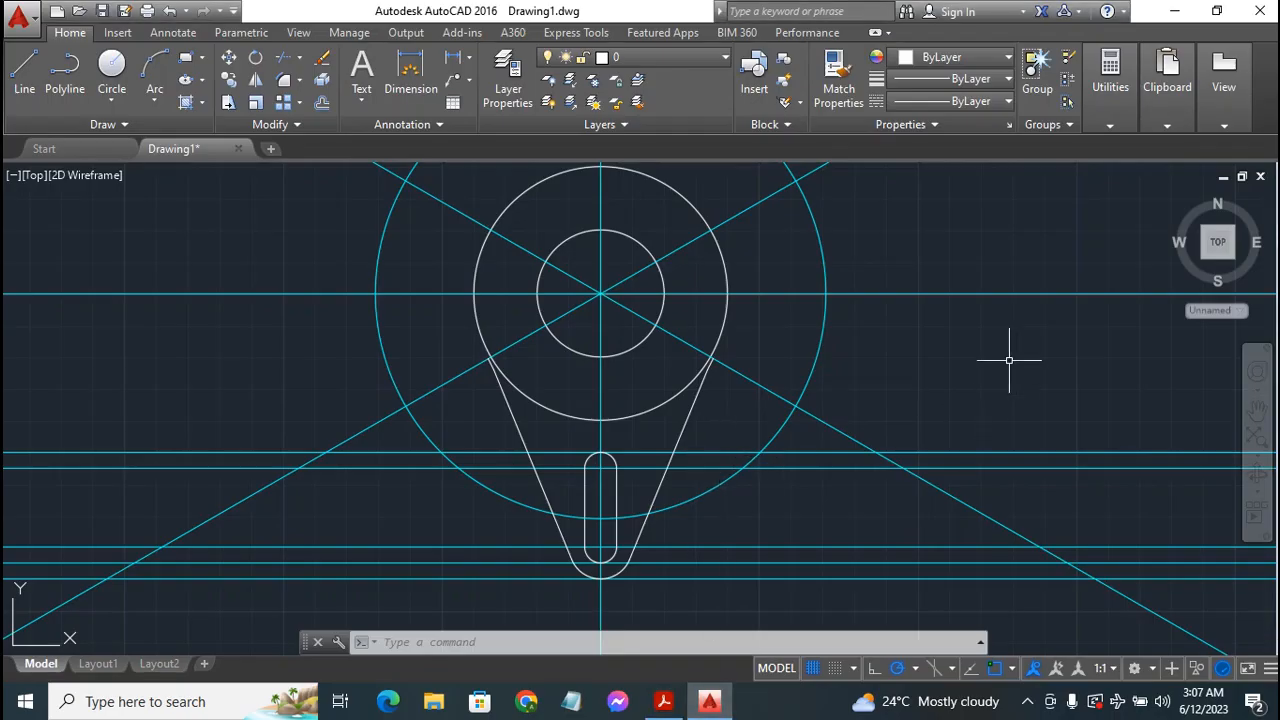
scroll(942, 357, down, 2)
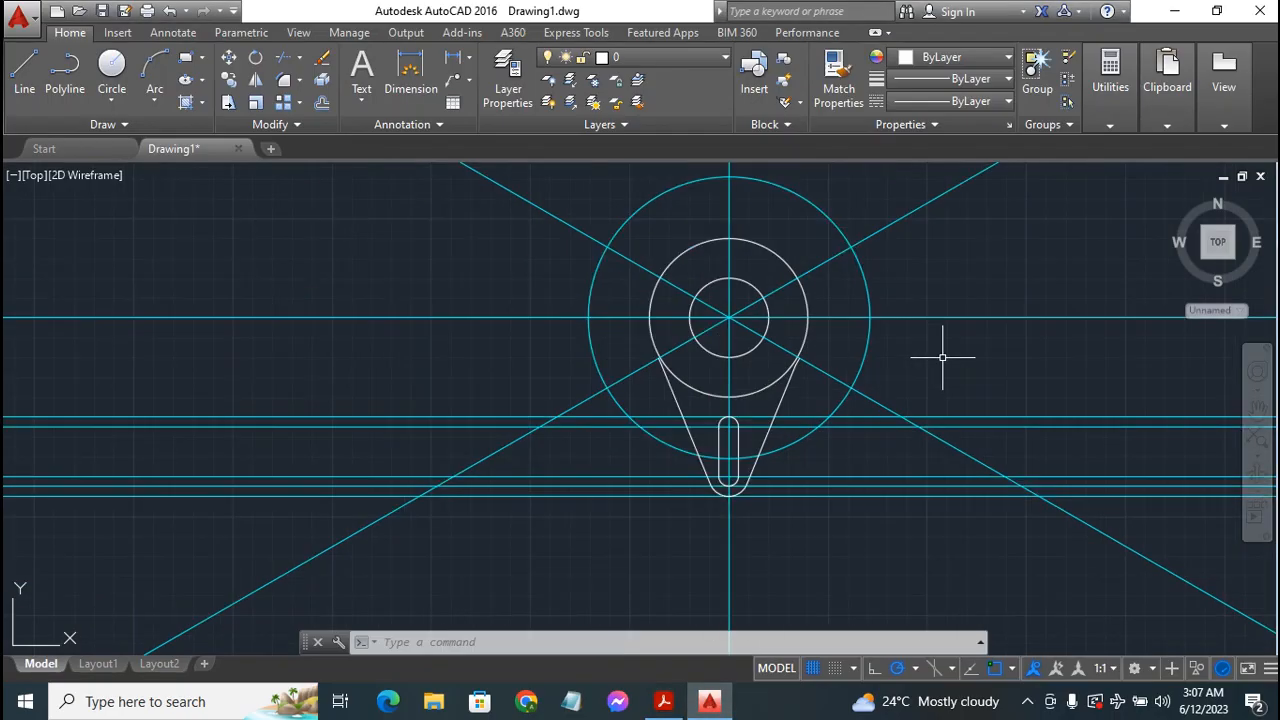
click(1257, 410)
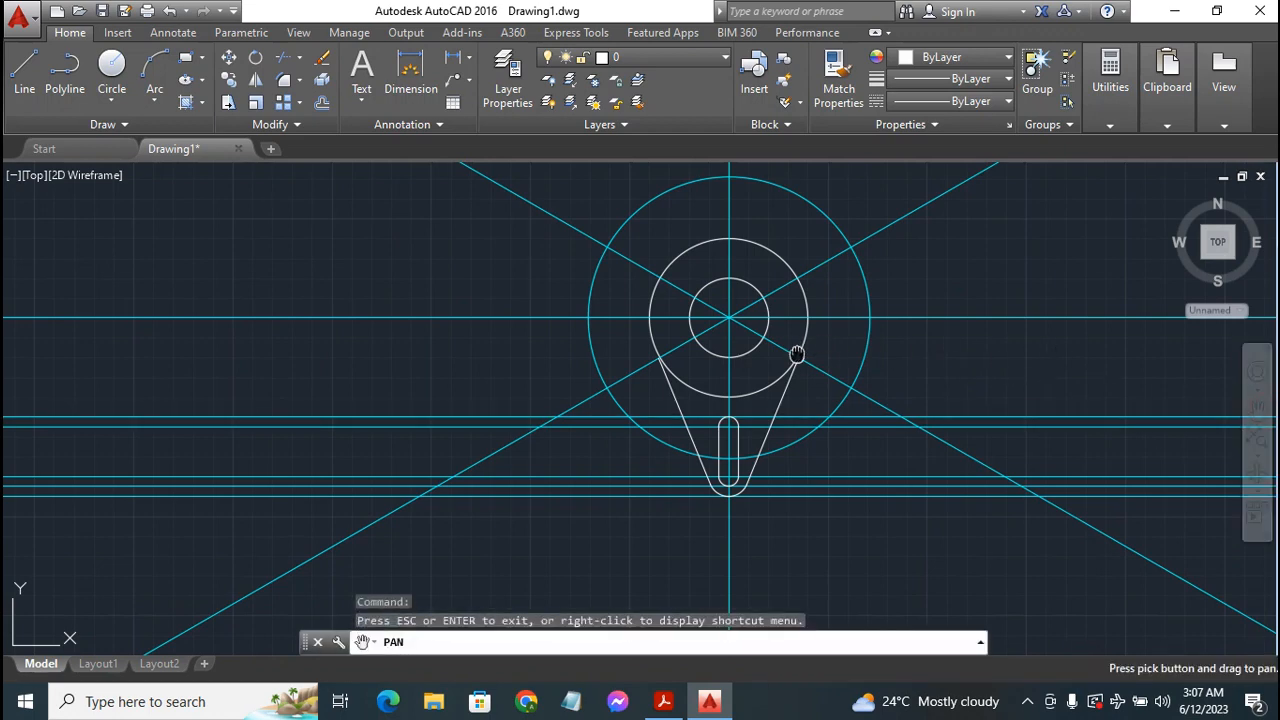
mouse_move(797, 354)
mouse_down()
mouse_move(731, 414)
mouse_move(704, 398)
mouse_up()
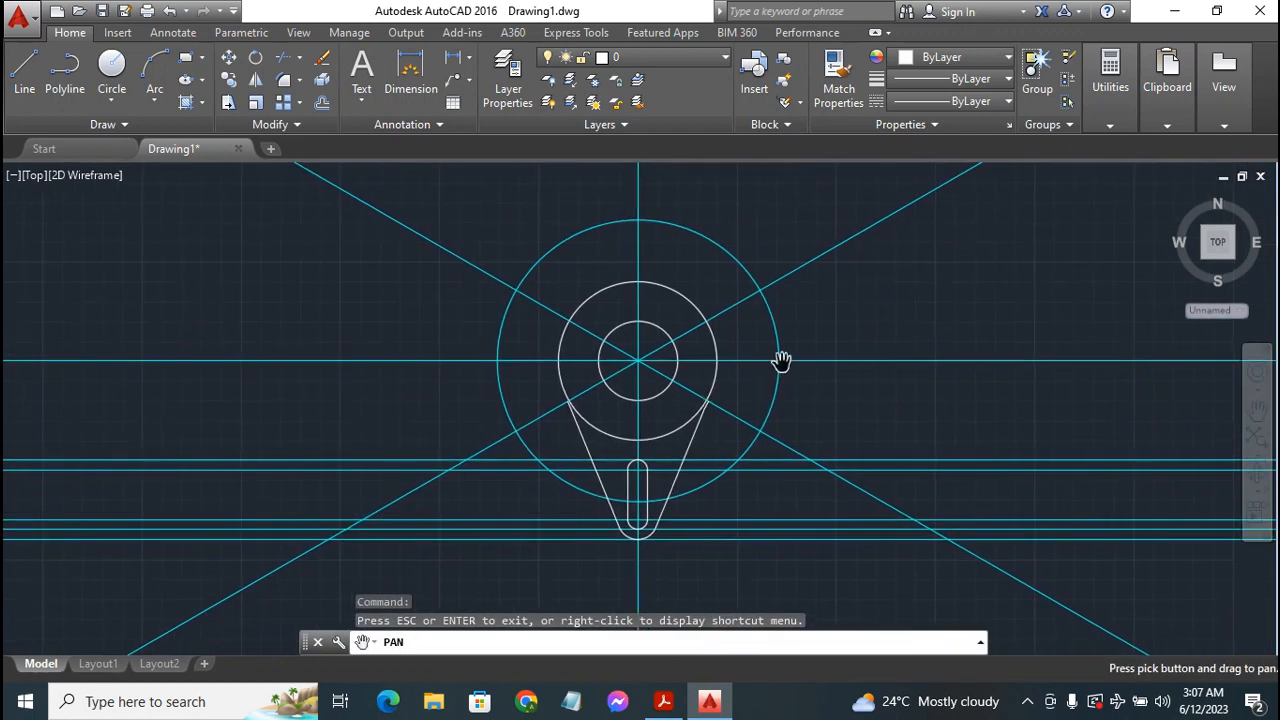
key(Escape)
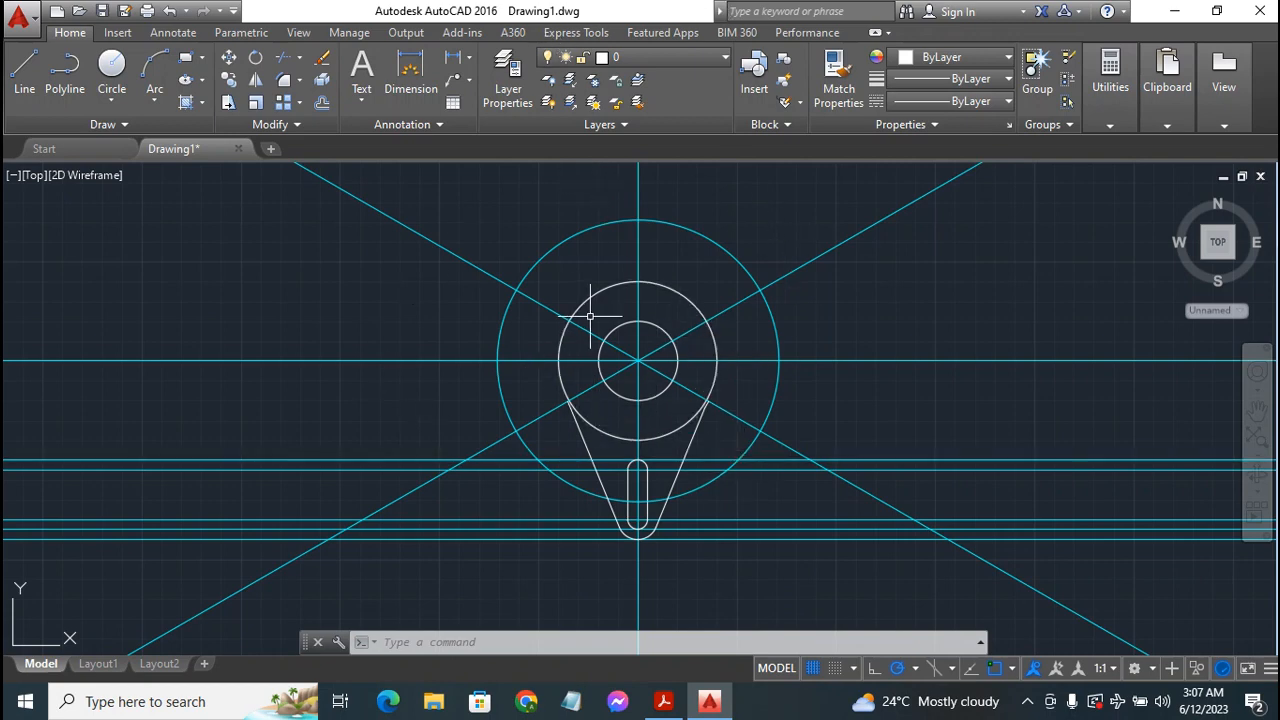
Turn off the Construct 1 layer, keeping layer 0 current
click(686, 57)
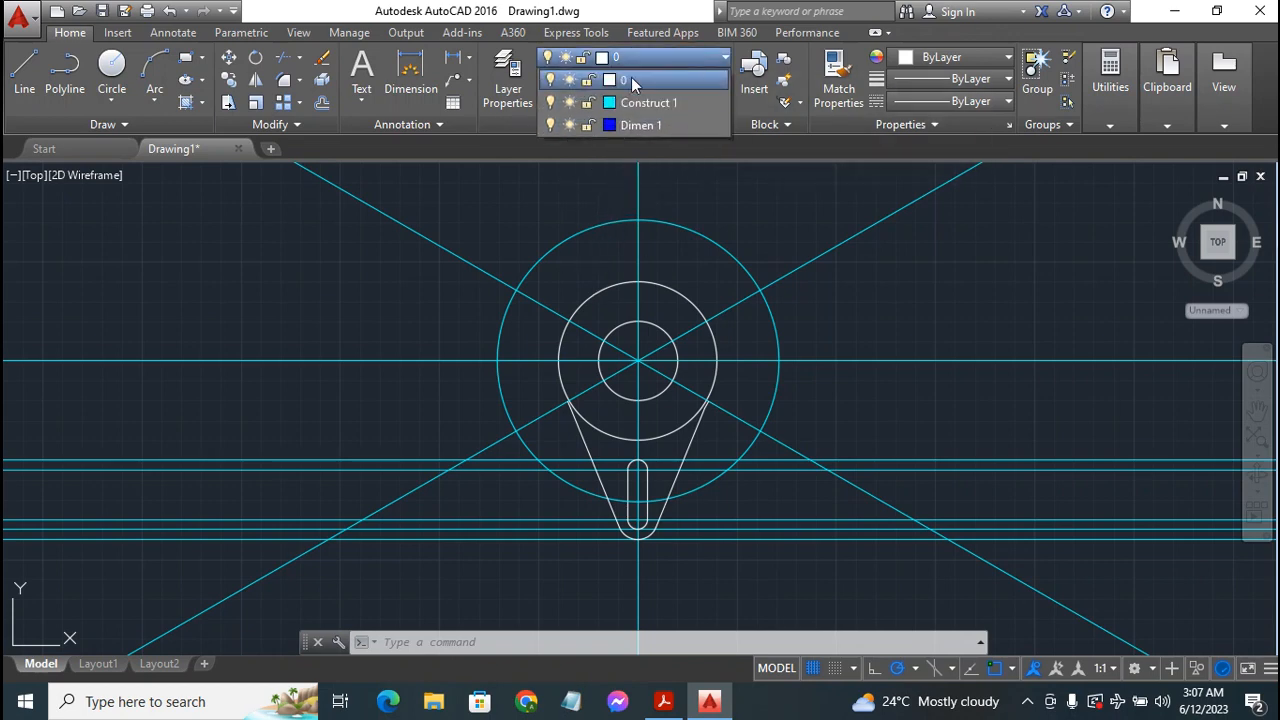
click(552, 103)
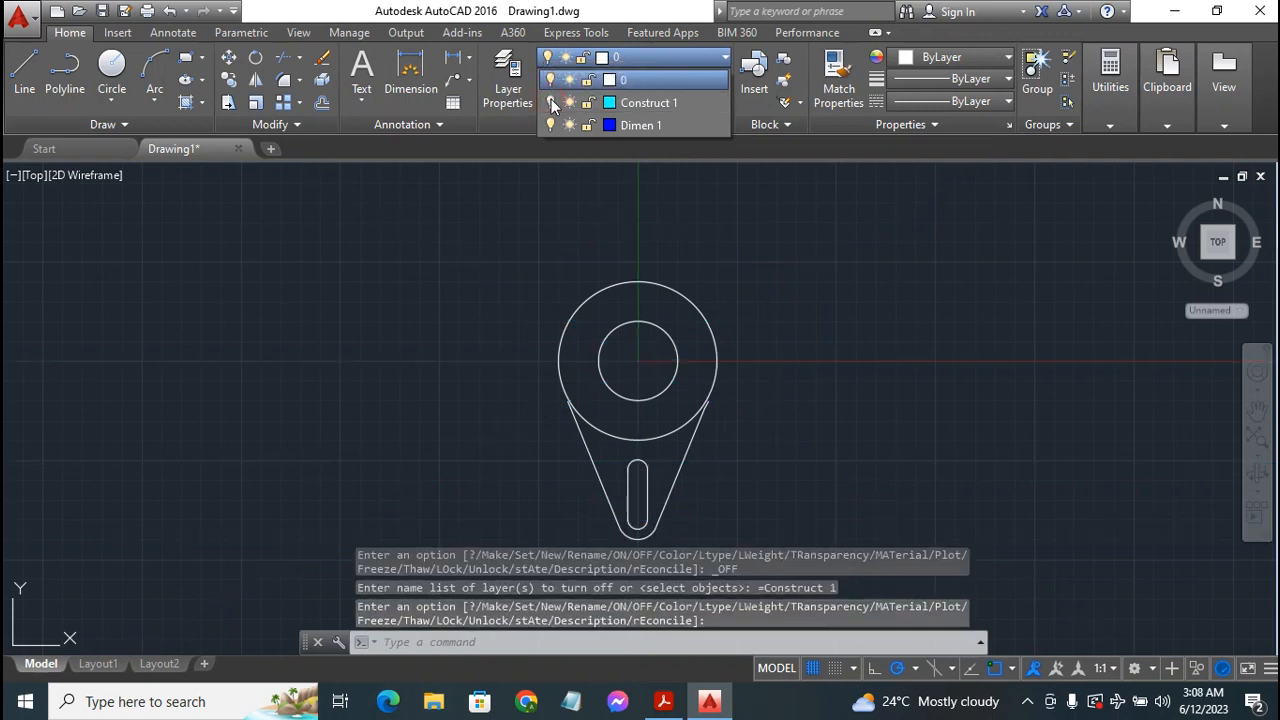
click(665, 79)
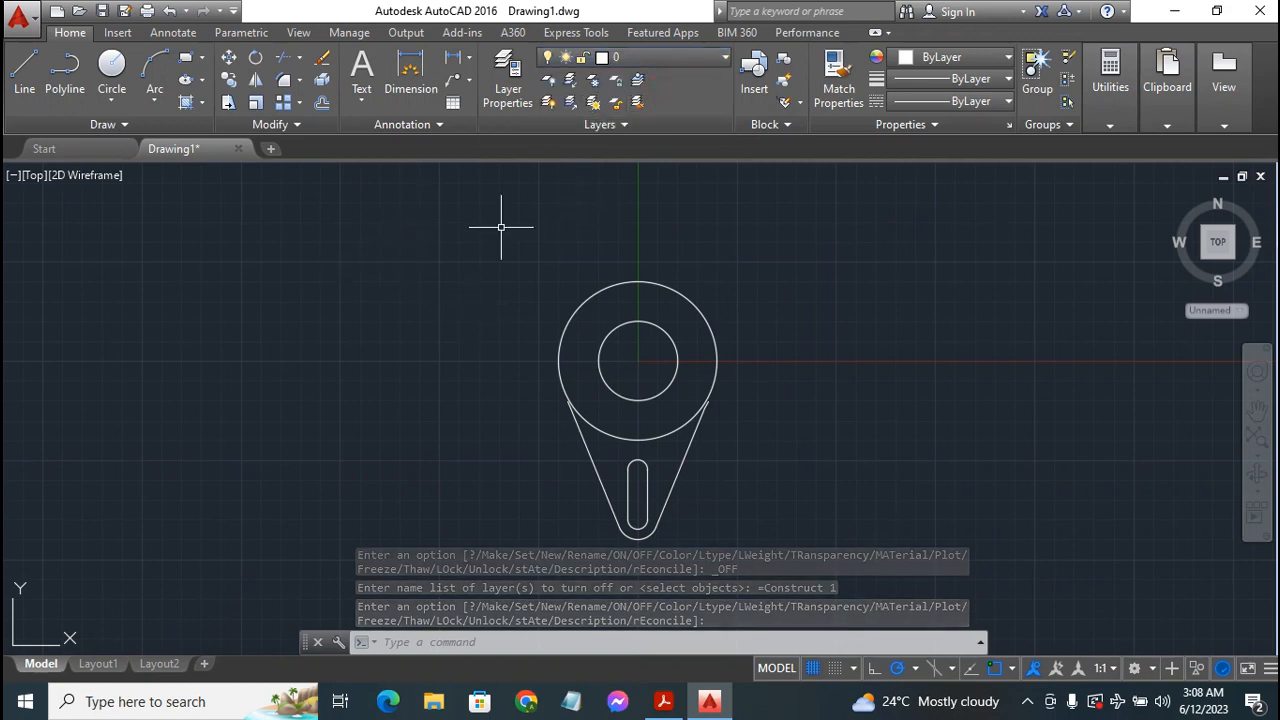
Check the Exercise 13 reference and select the lower arm's outline and slot, without the circles, for a Polar Array
click(663, 701)
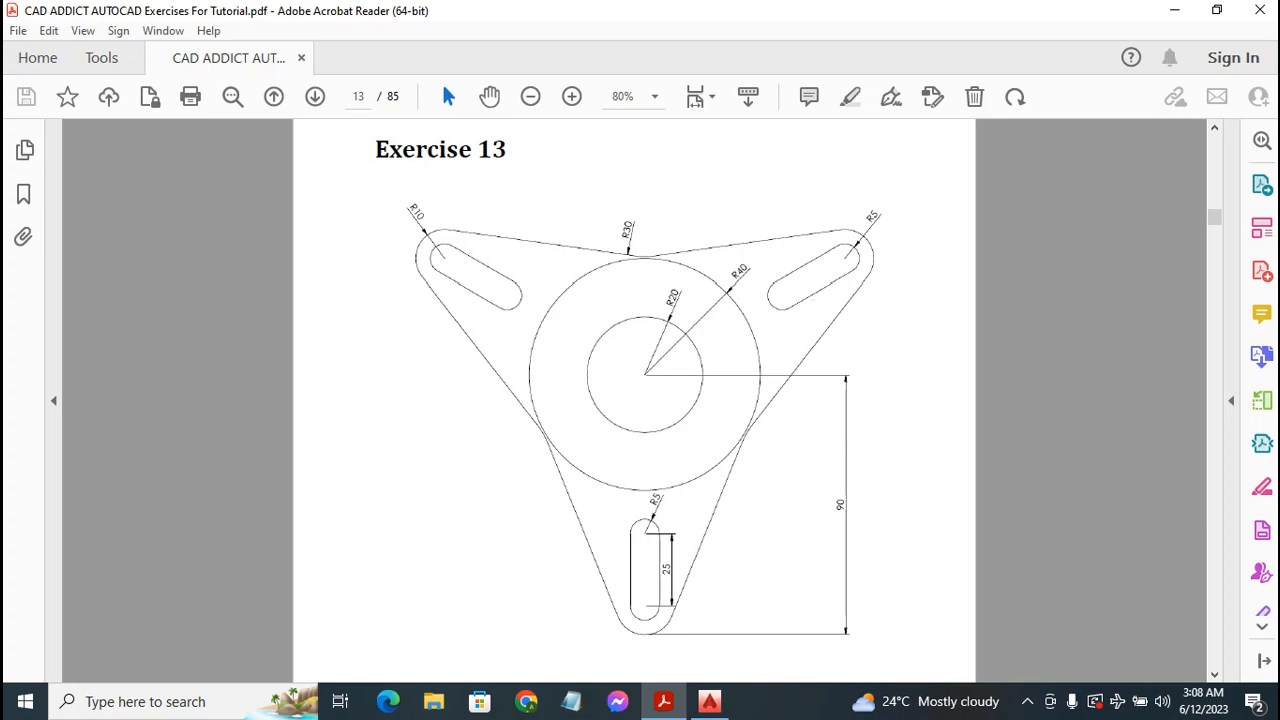
click(709, 701)
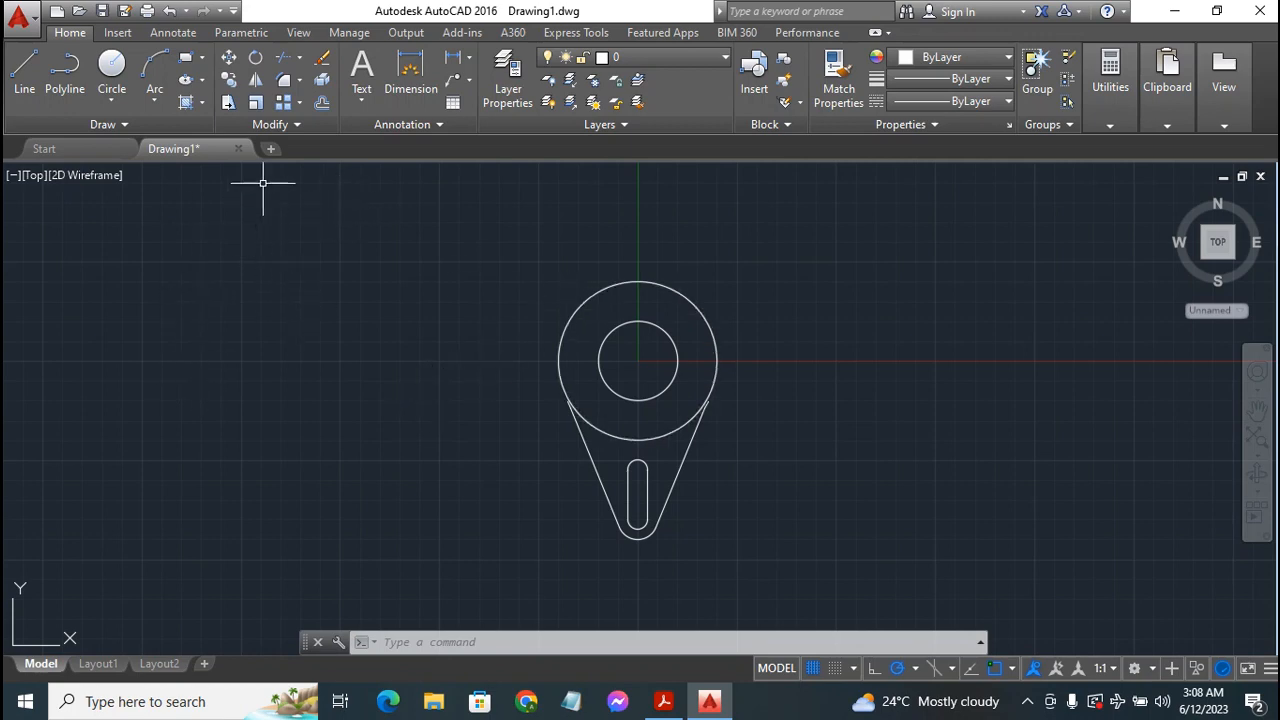
click(300, 104)
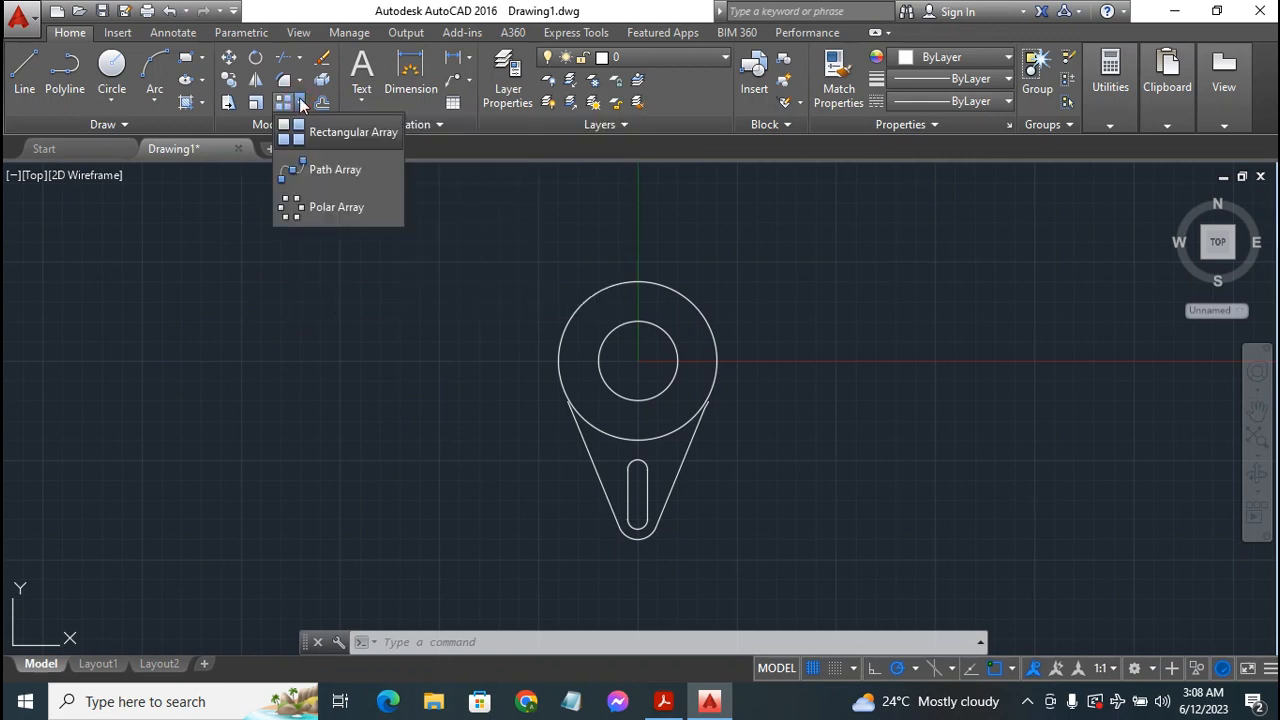
click(336, 208)
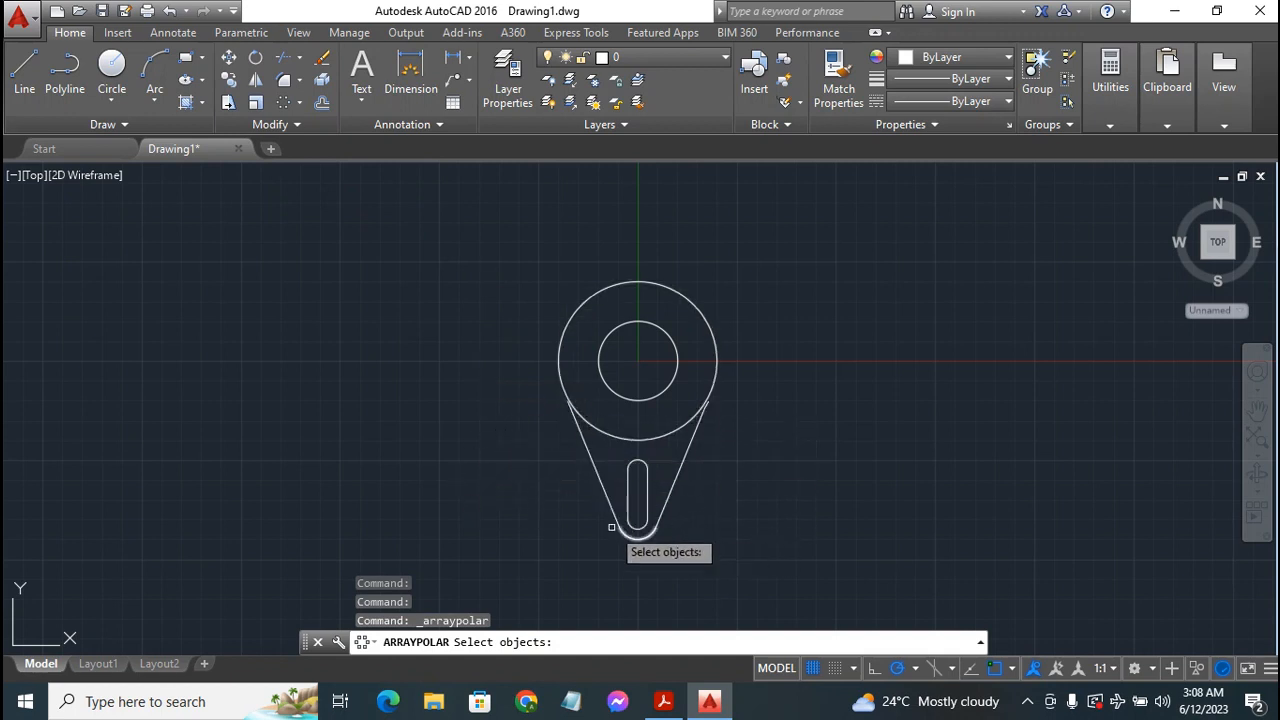
click(508, 390)
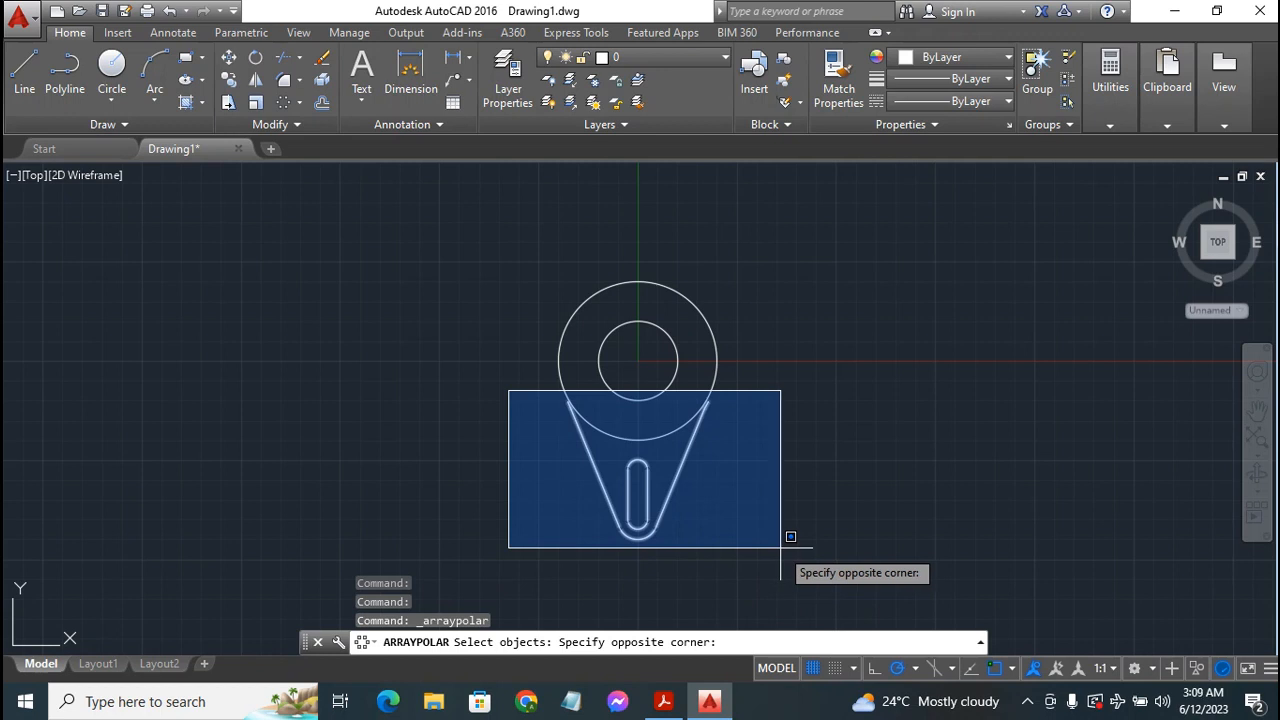
click(780, 547)
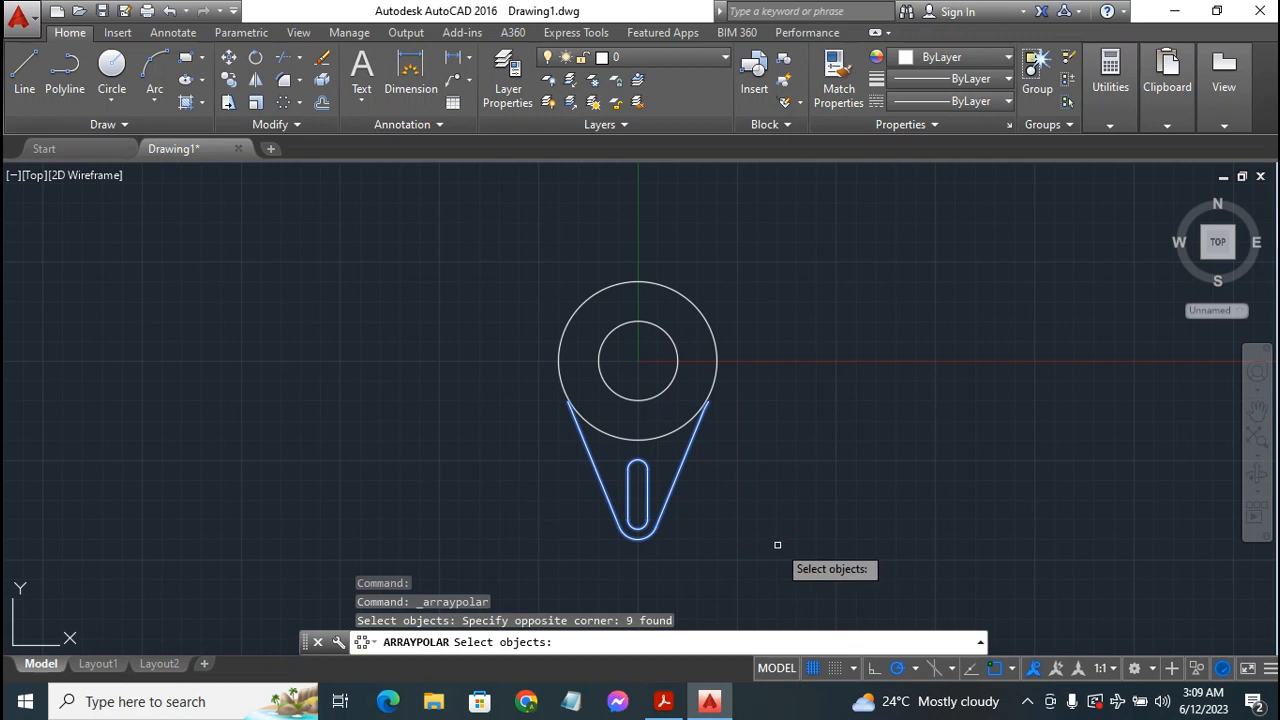
key(Return)
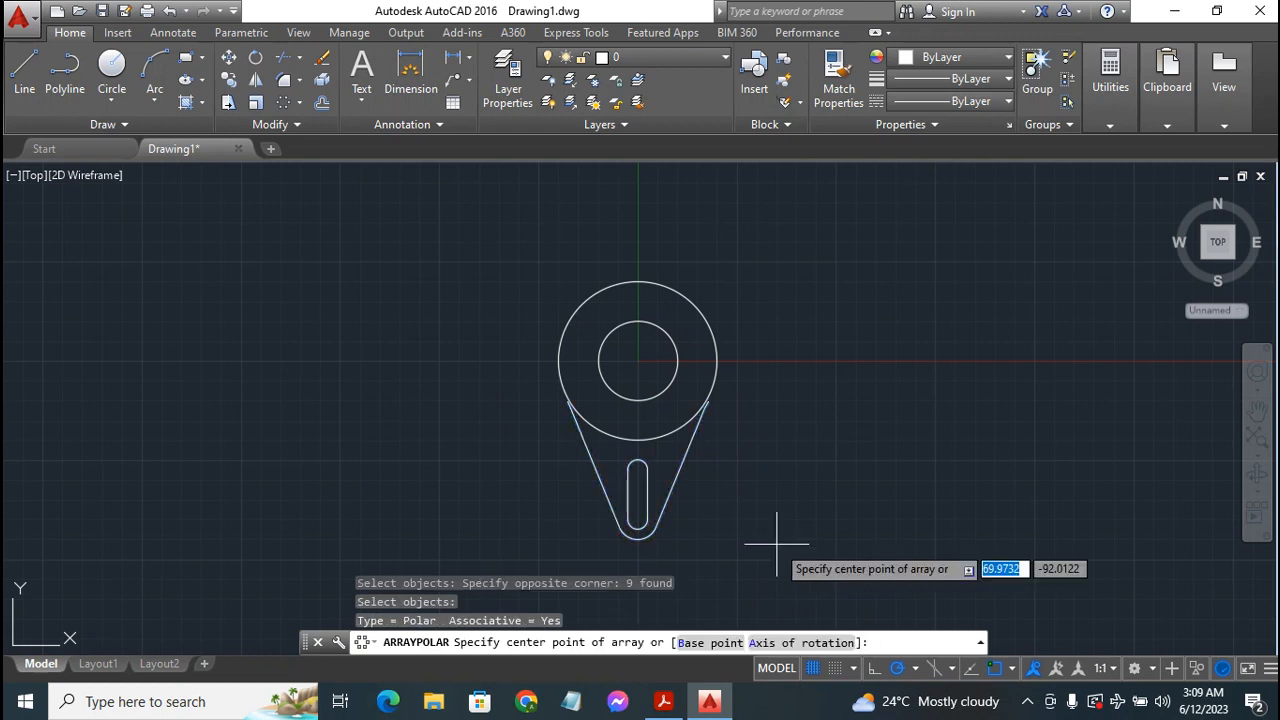
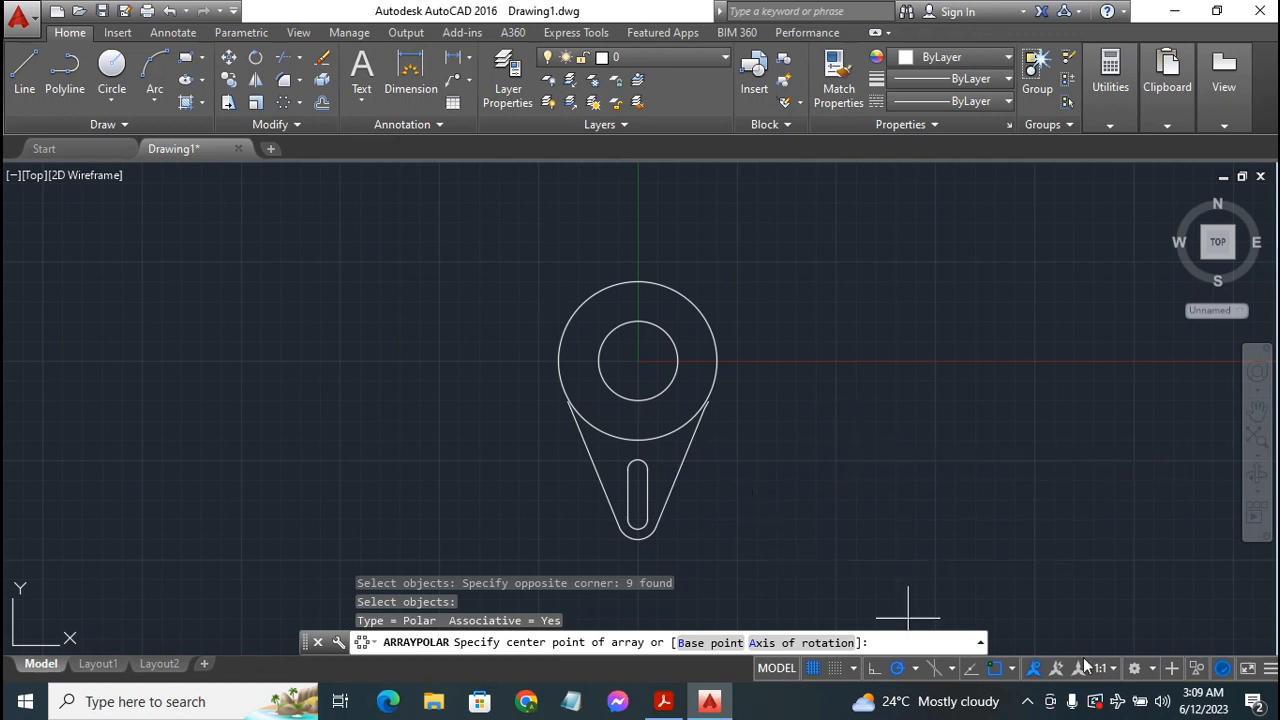
Enable the Midpoint, Center and Intersection object snaps and set the array's center at the concentric circles' center
click(1013, 669)
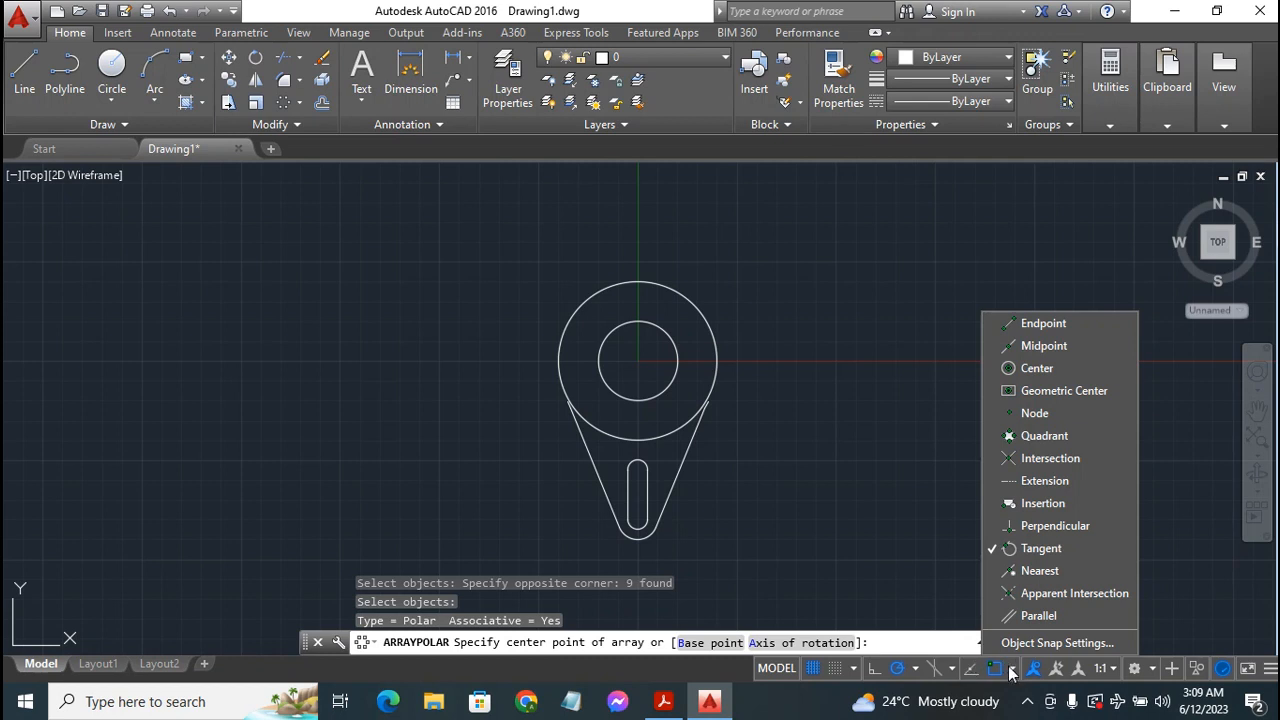
click(1055, 346)
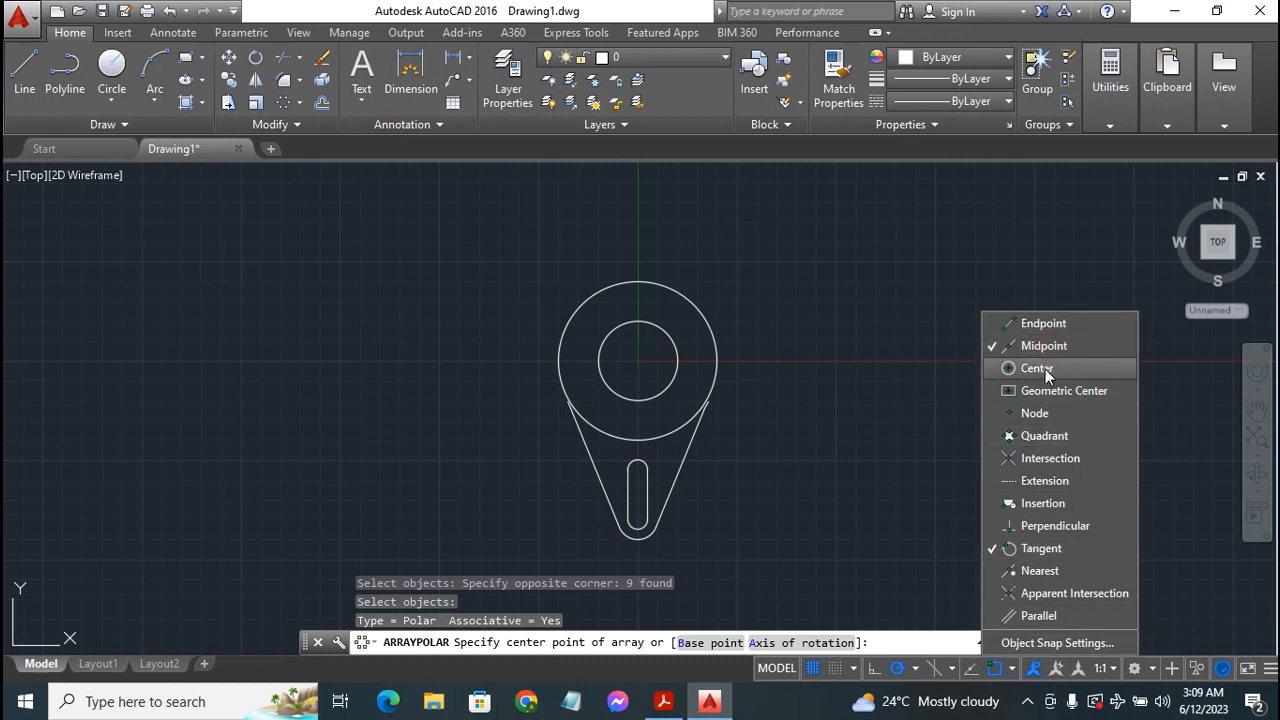
click(1046, 374)
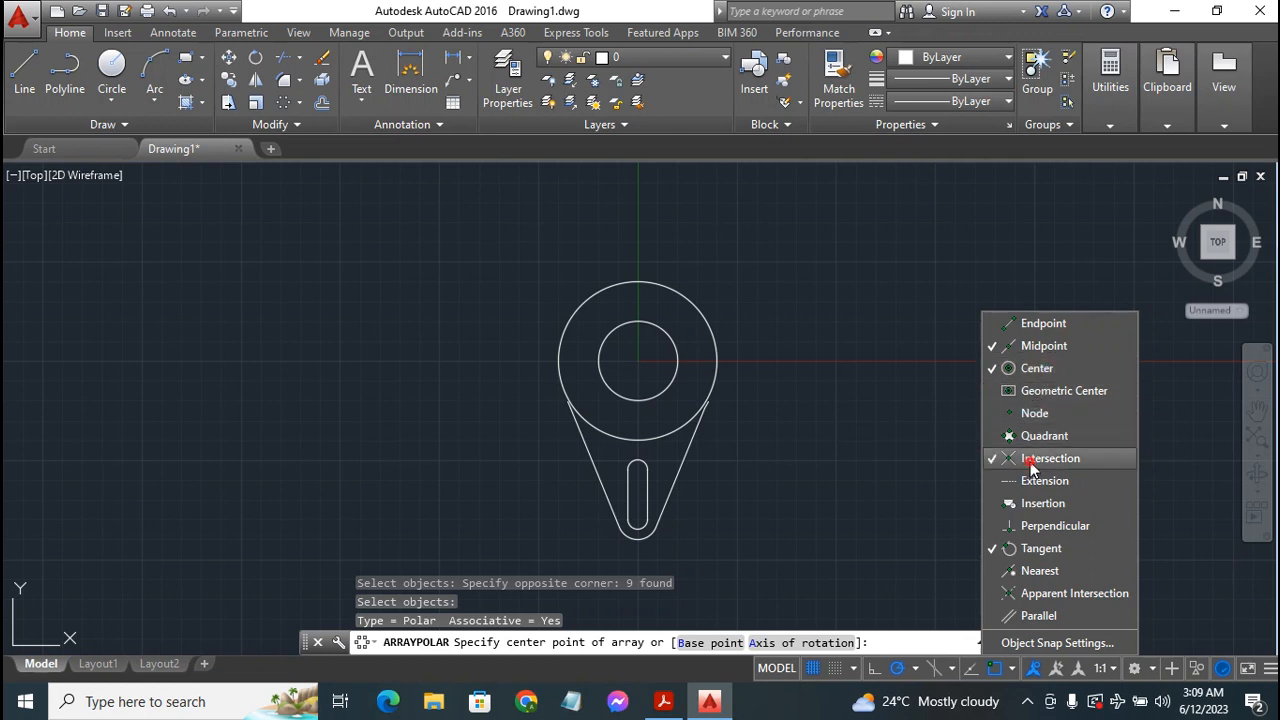
click(1013, 670)
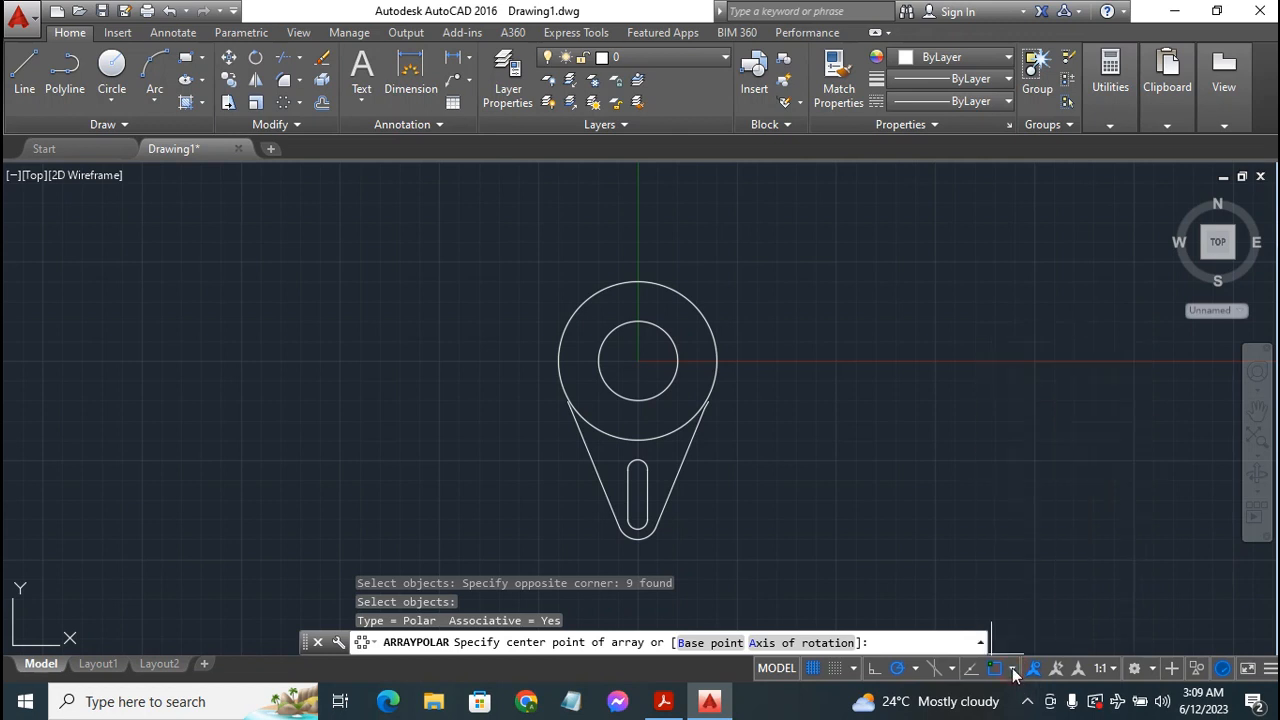
click(638, 360)
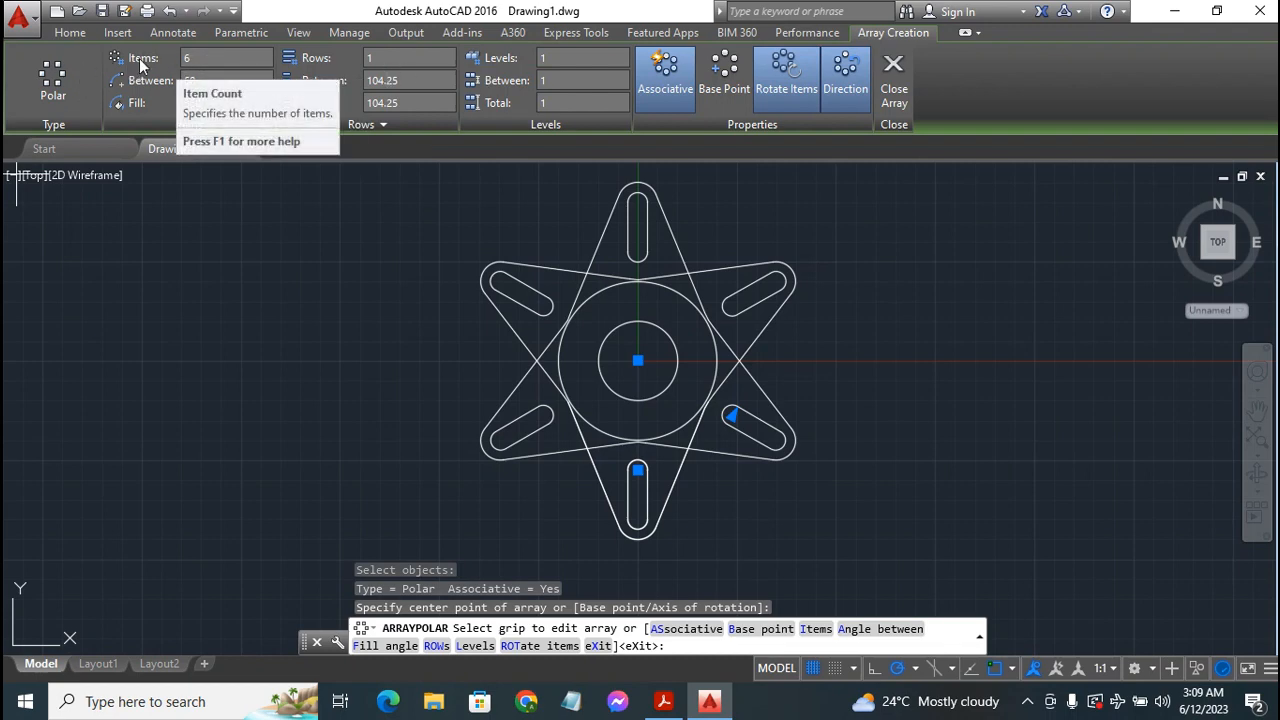
Set the polar array to 3 items over the full circle and finish the array
click(208, 58)
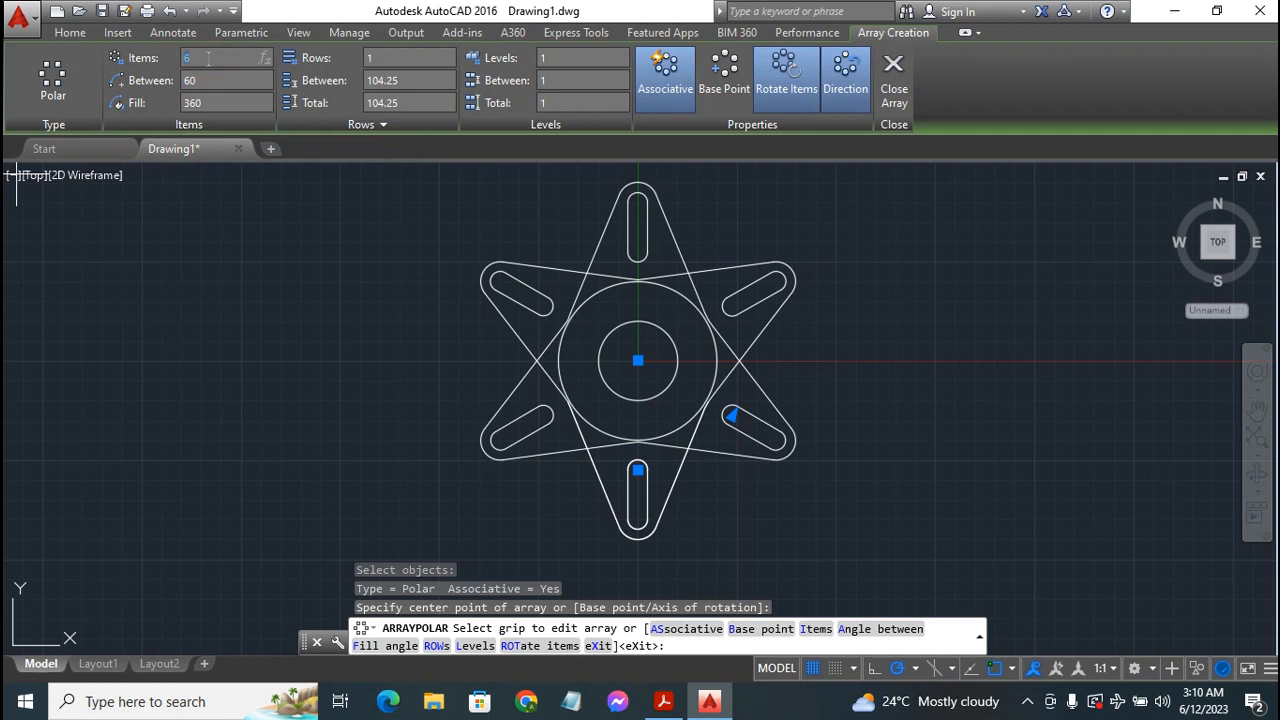
key(Return)
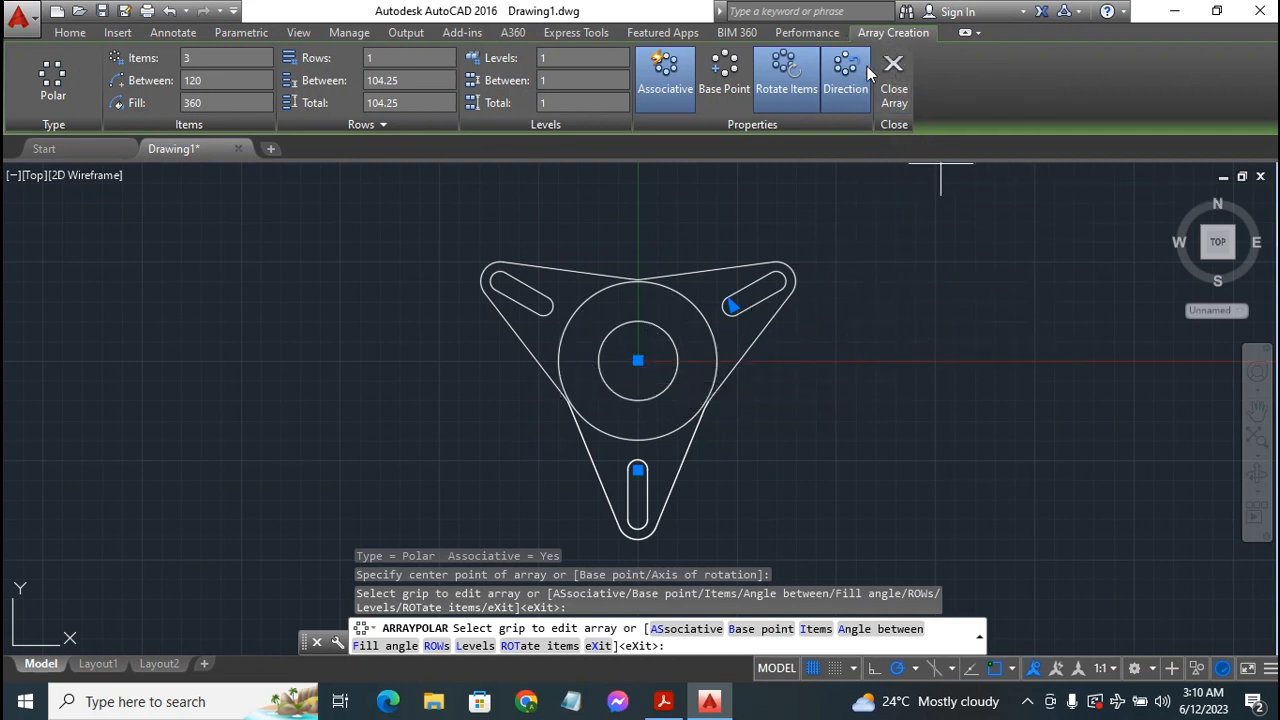
click(893, 72)
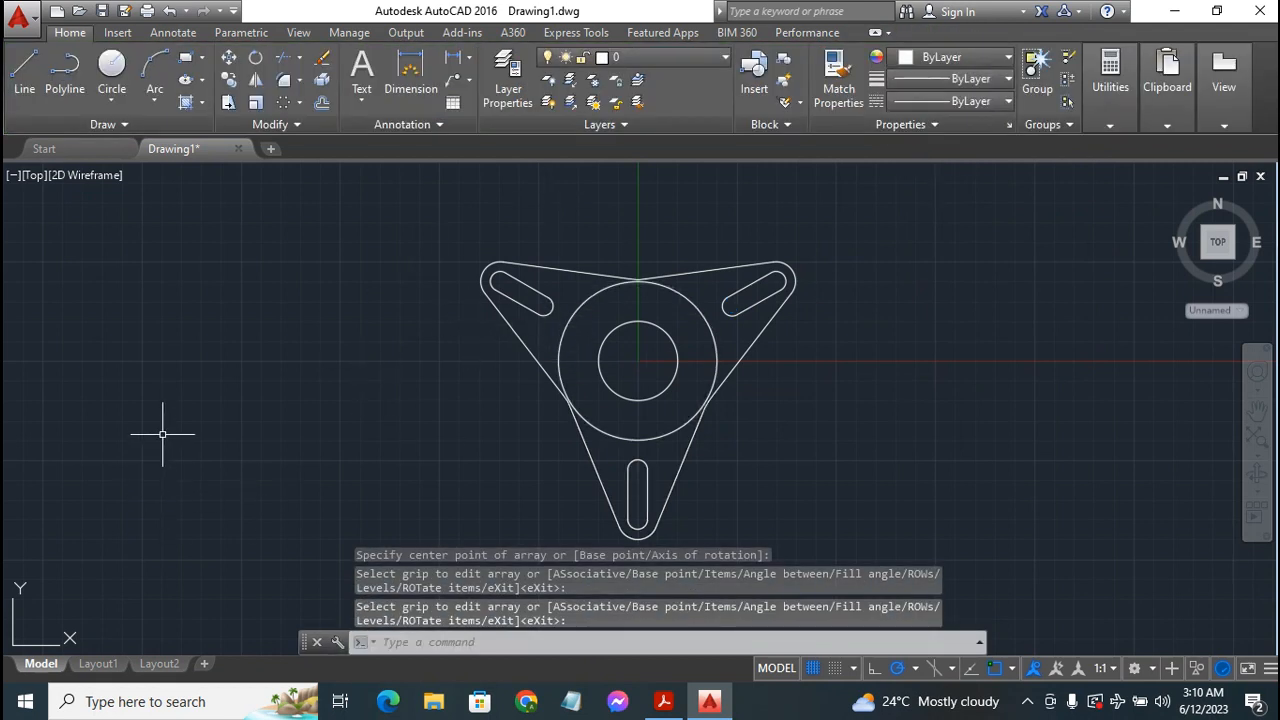
key(Escape)
key(Escape)
key(Escape)
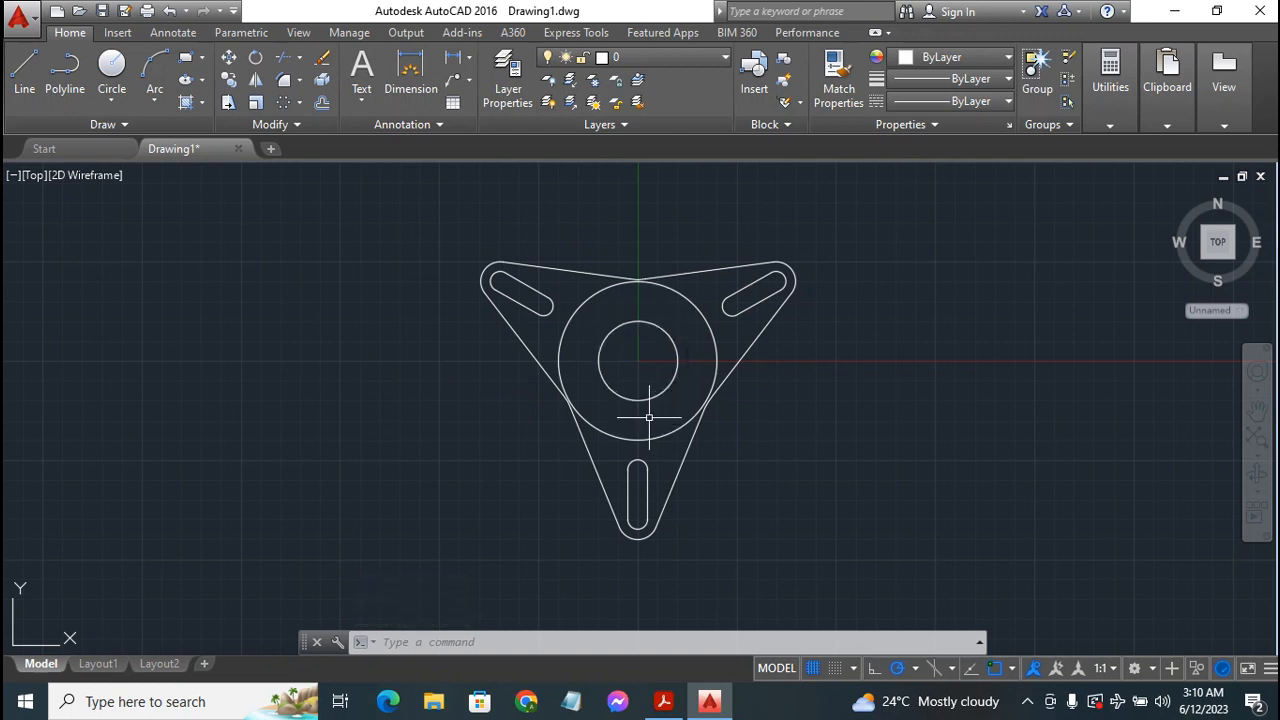
Compare the three-armed plate with the Exercise 13 drawing in Acrobat Reader and inspect its outline in AutoCAD
click(662, 705)
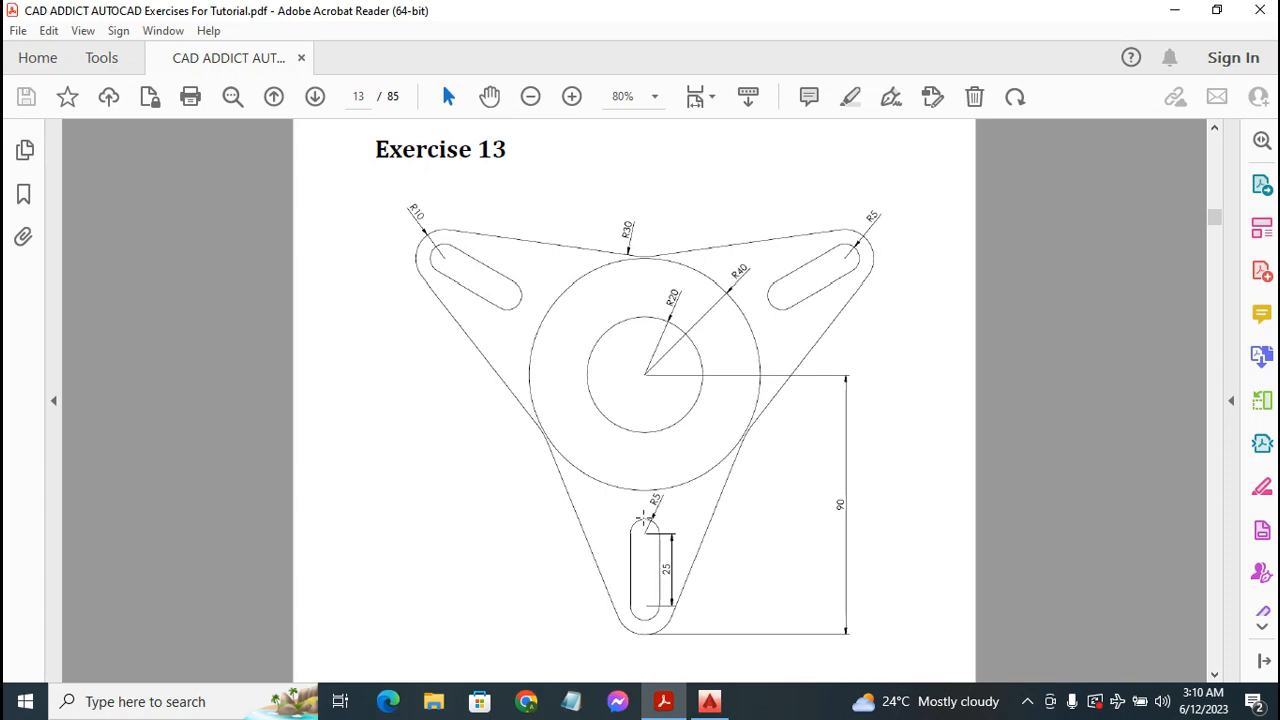
click(712, 702)
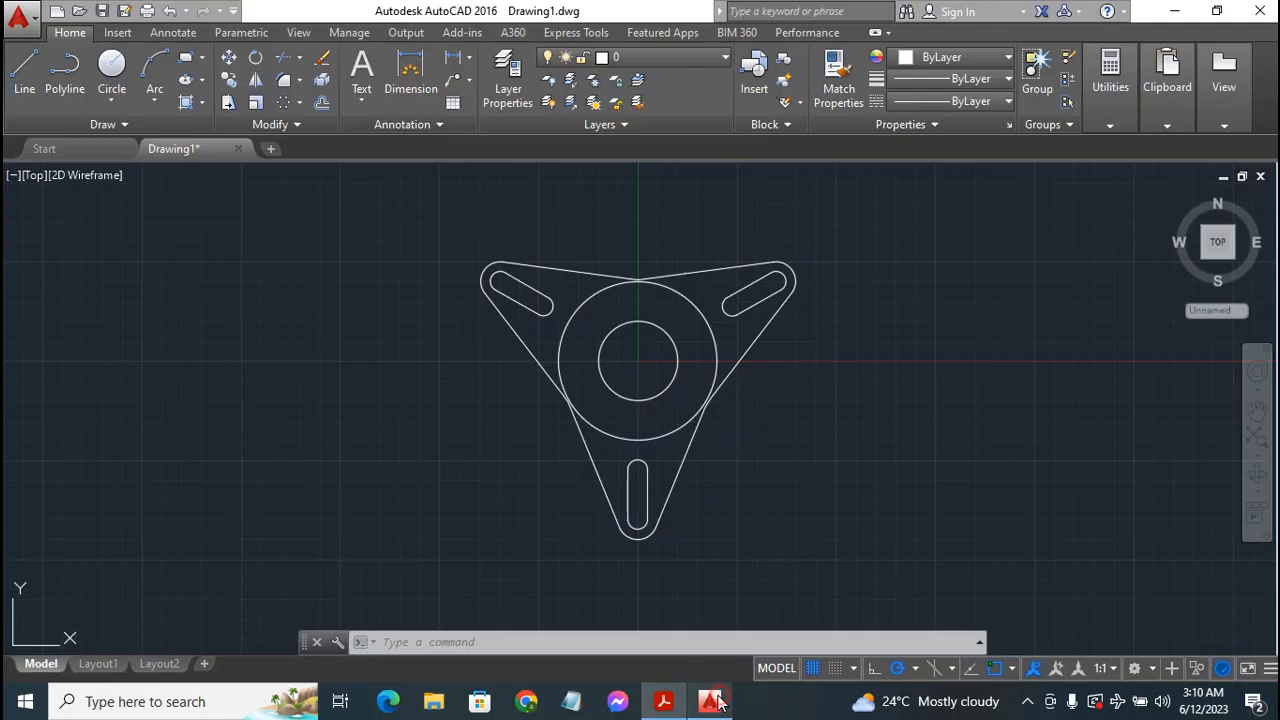
click(660, 702)
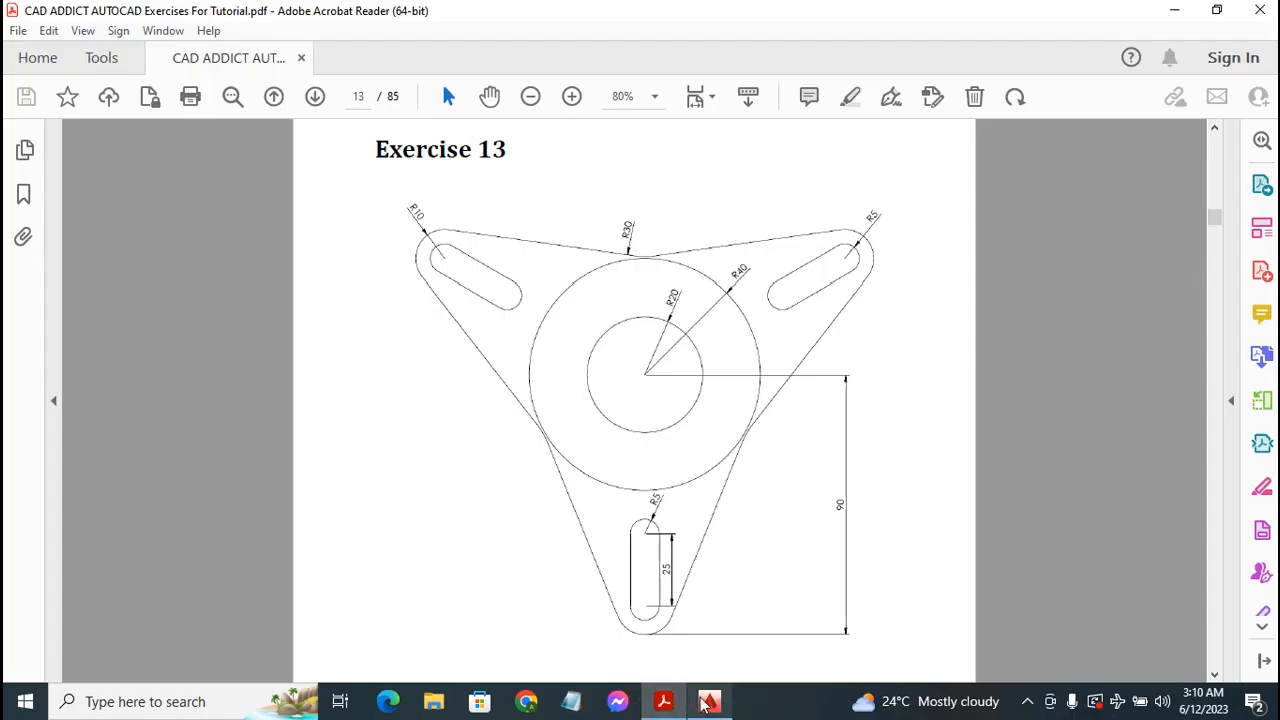
click(663, 702)
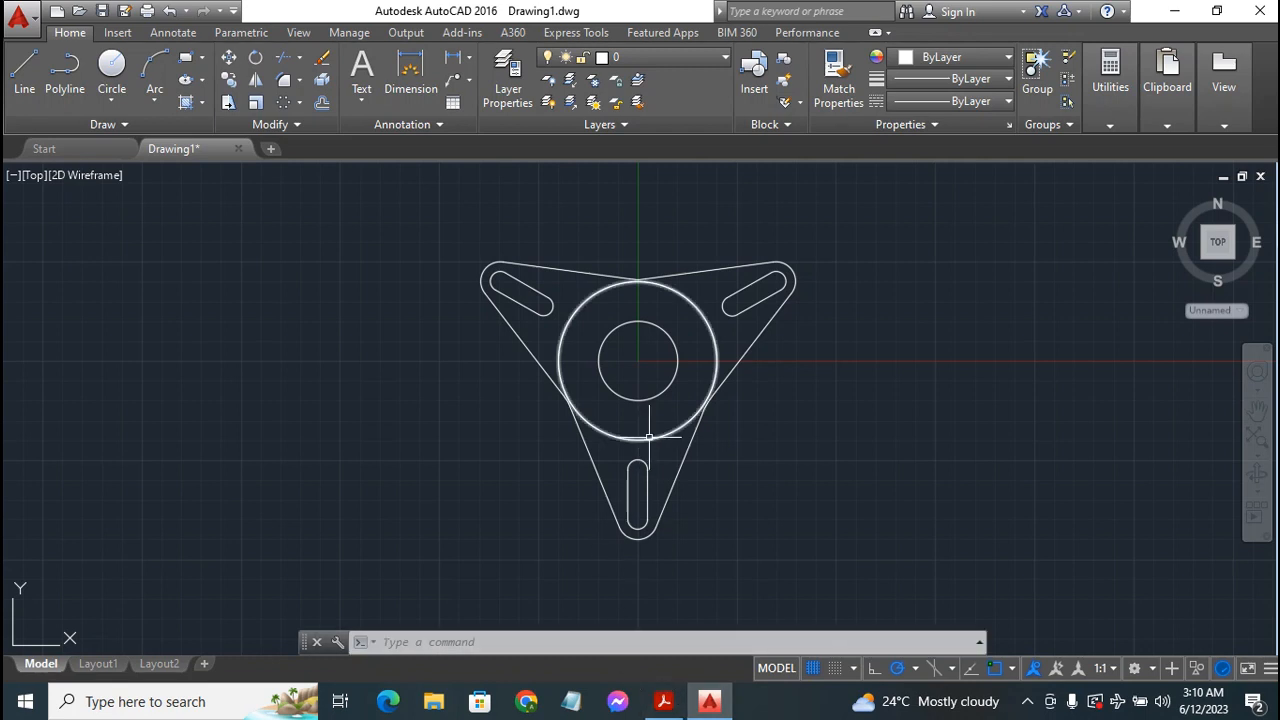
scroll(834, 424, up, 2)
scroll(834, 424, down, 2)
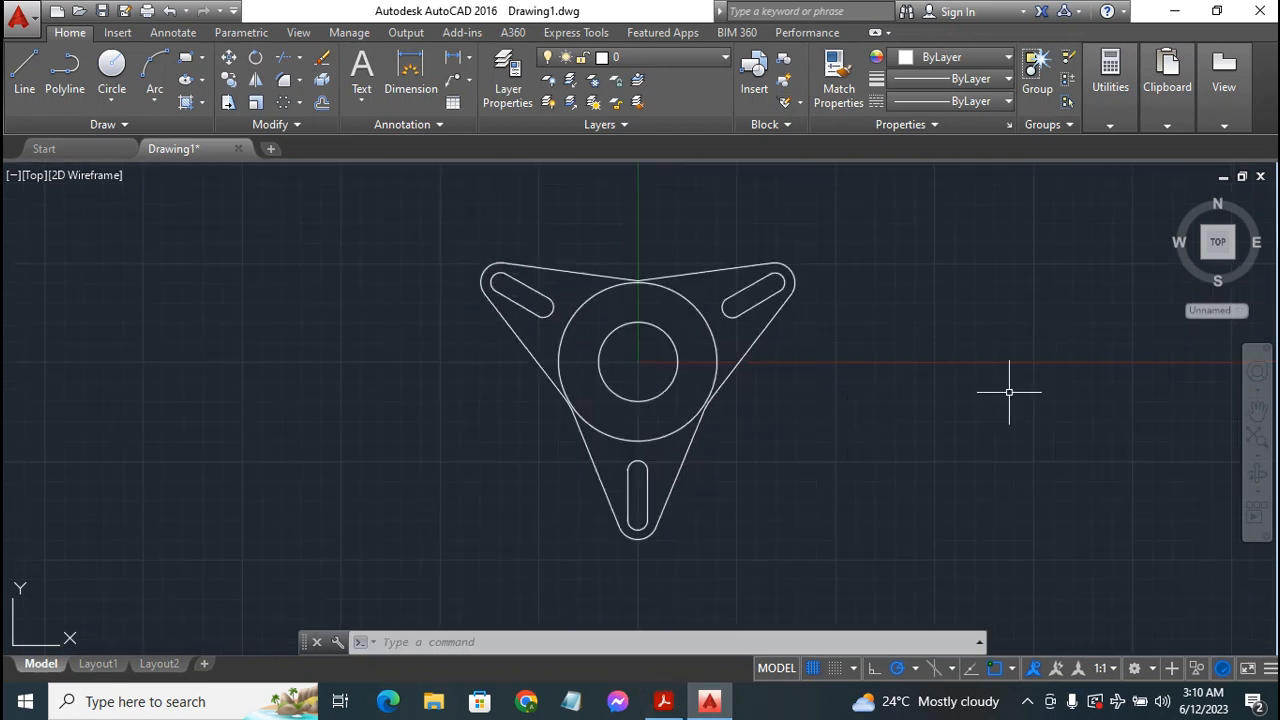
scroll(815, 421, up, 2)
scroll(815, 421, down, 2)
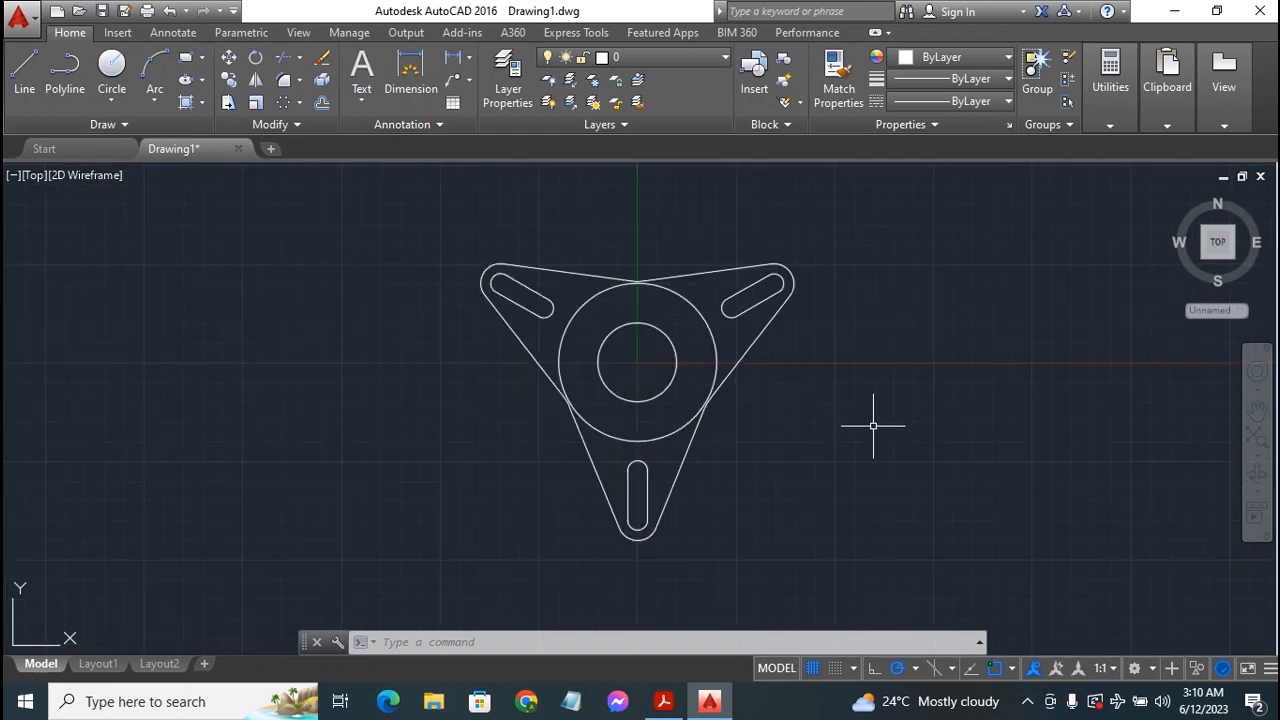
Make the Dimen 1 layer current for dimensioning the plate
click(1256, 410)
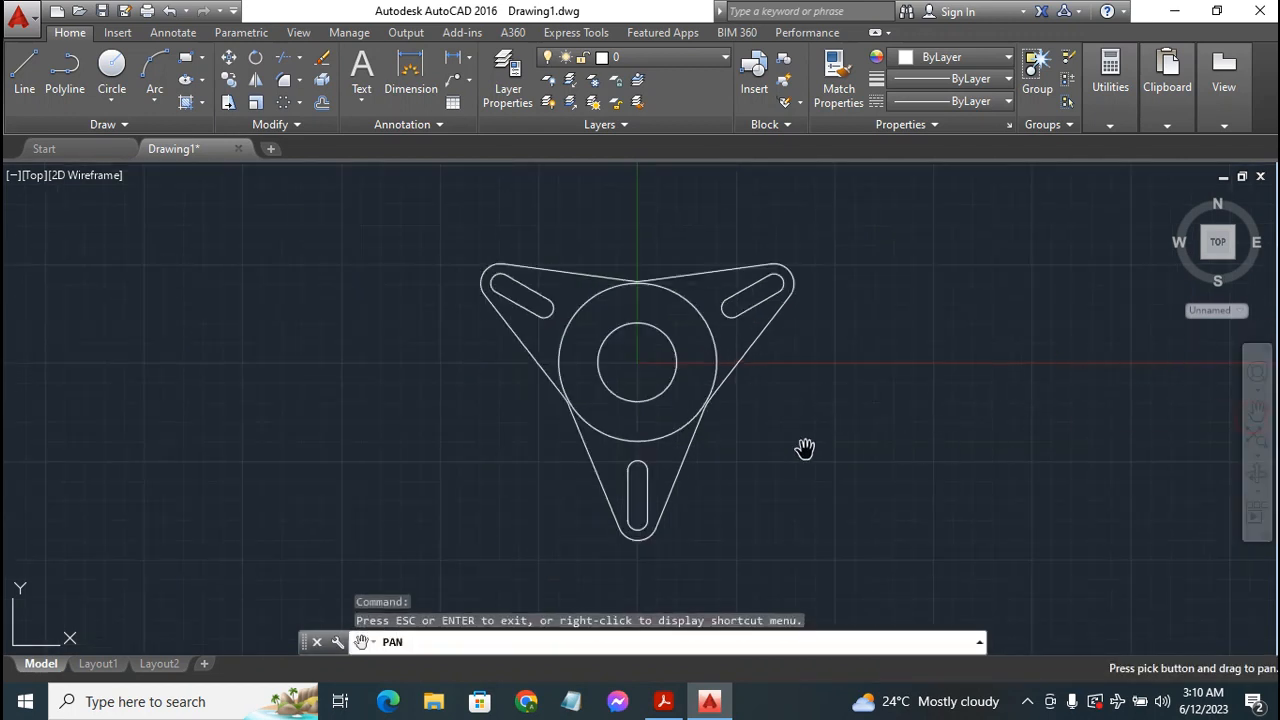
key(Escape)
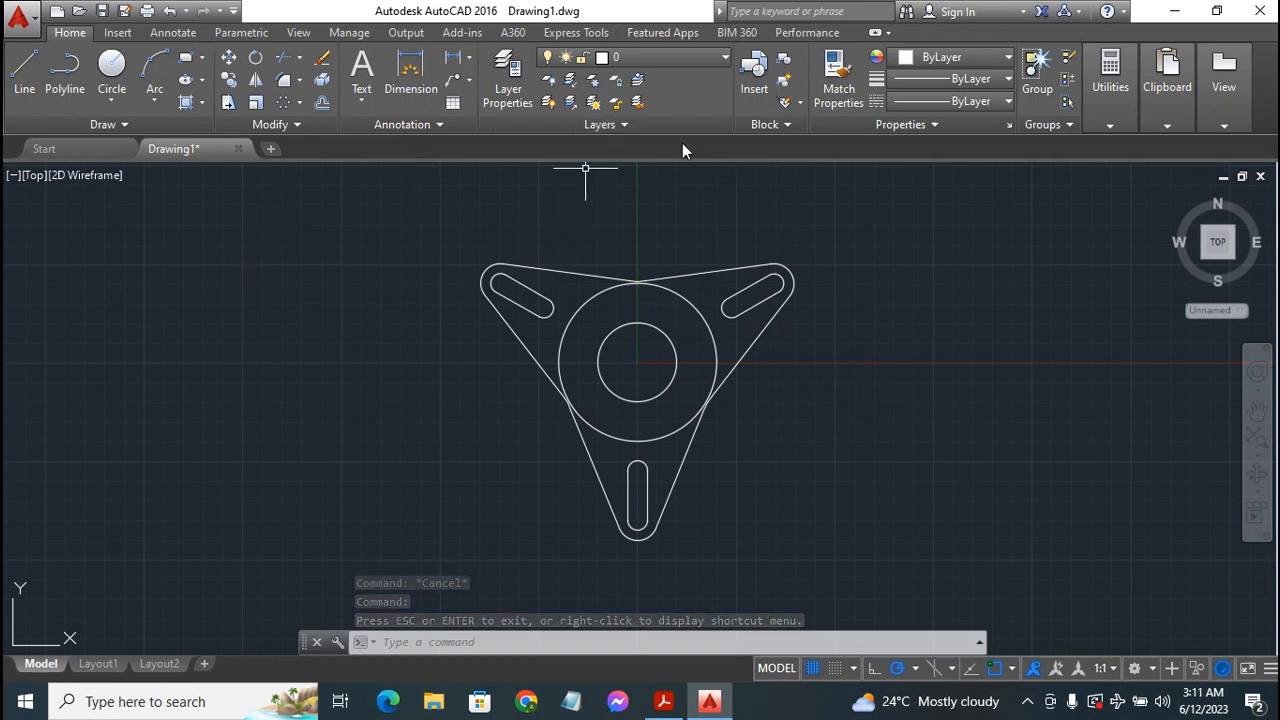
click(679, 61)
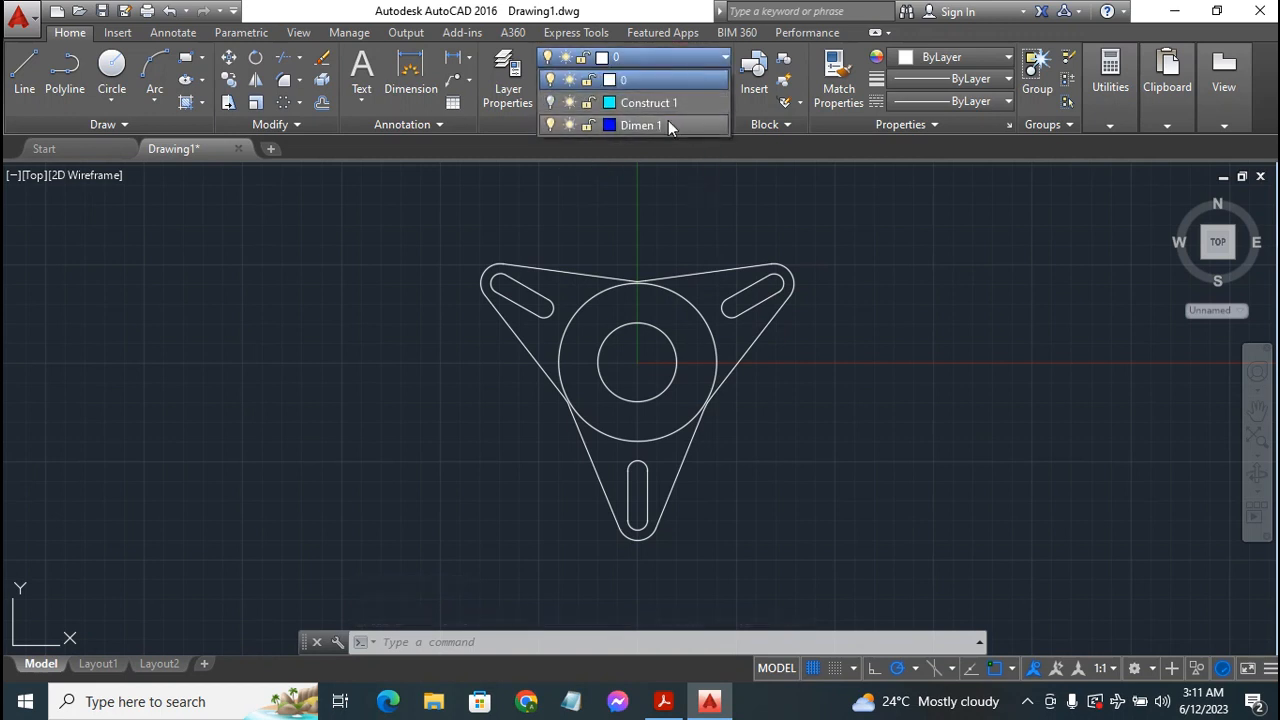
click(663, 124)
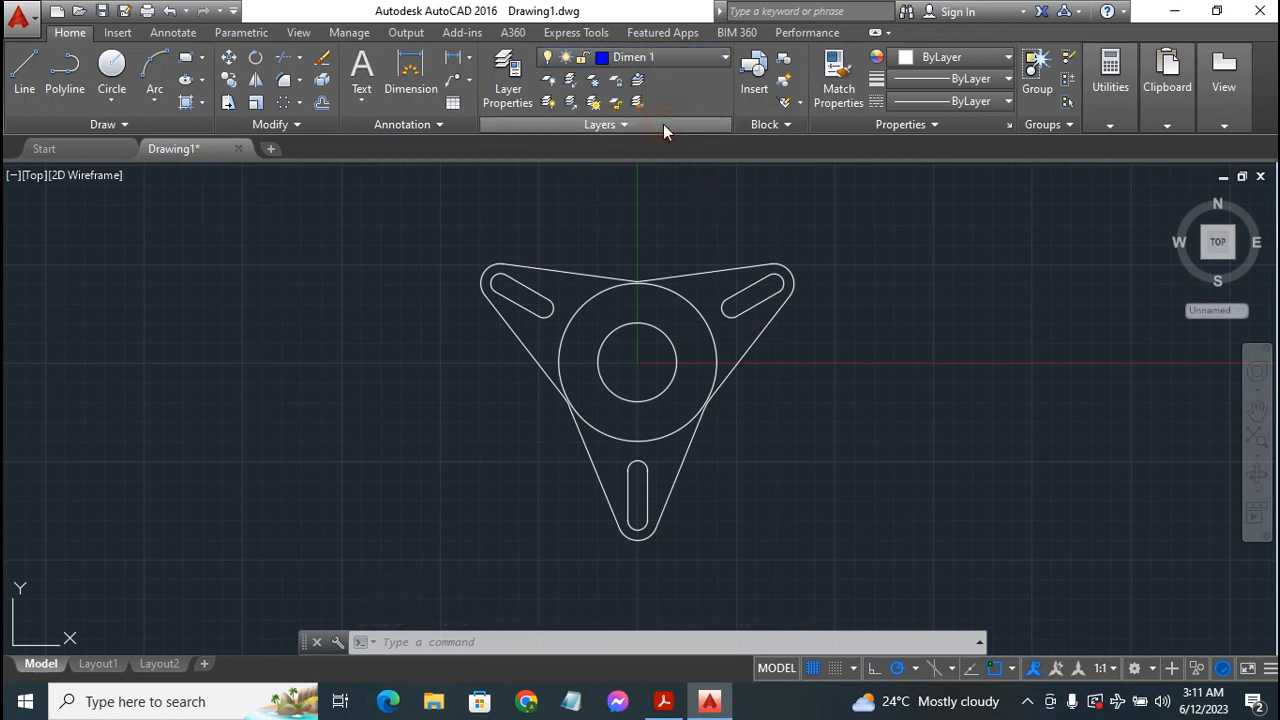
Dimension the inner circle's diameter, placing its text outside the plate to the right
click(418, 72)
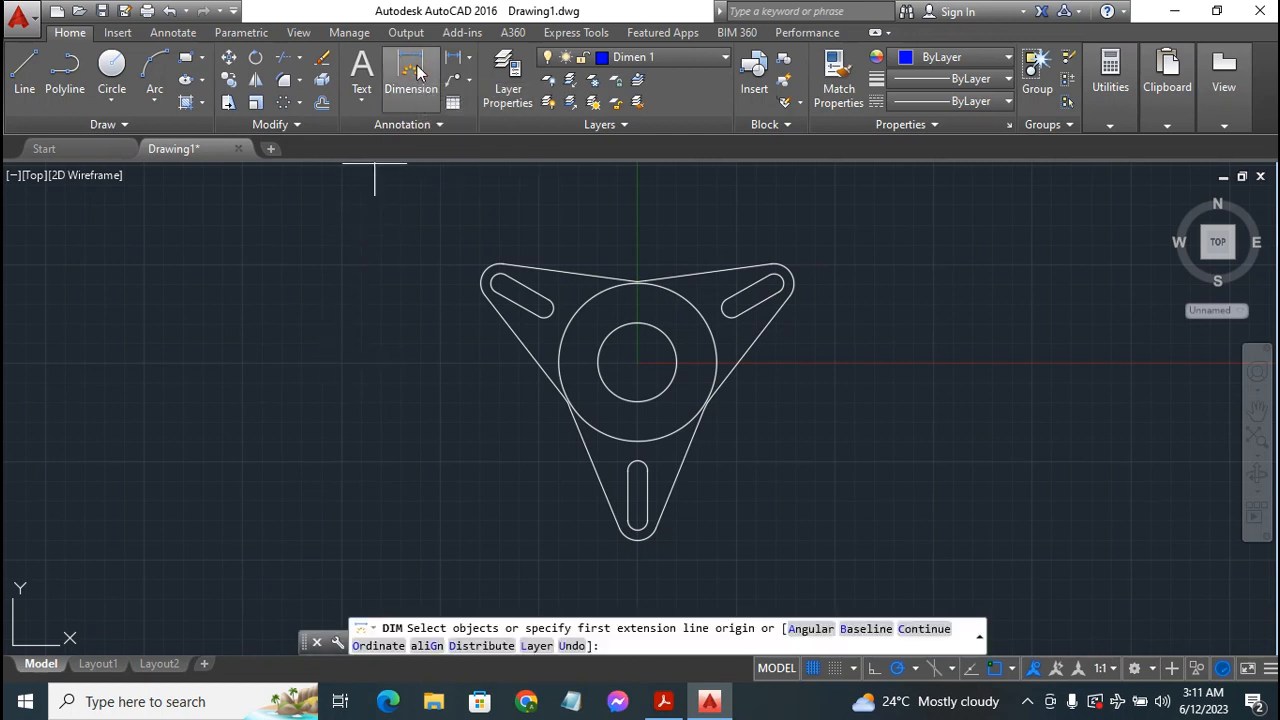
click(660, 332)
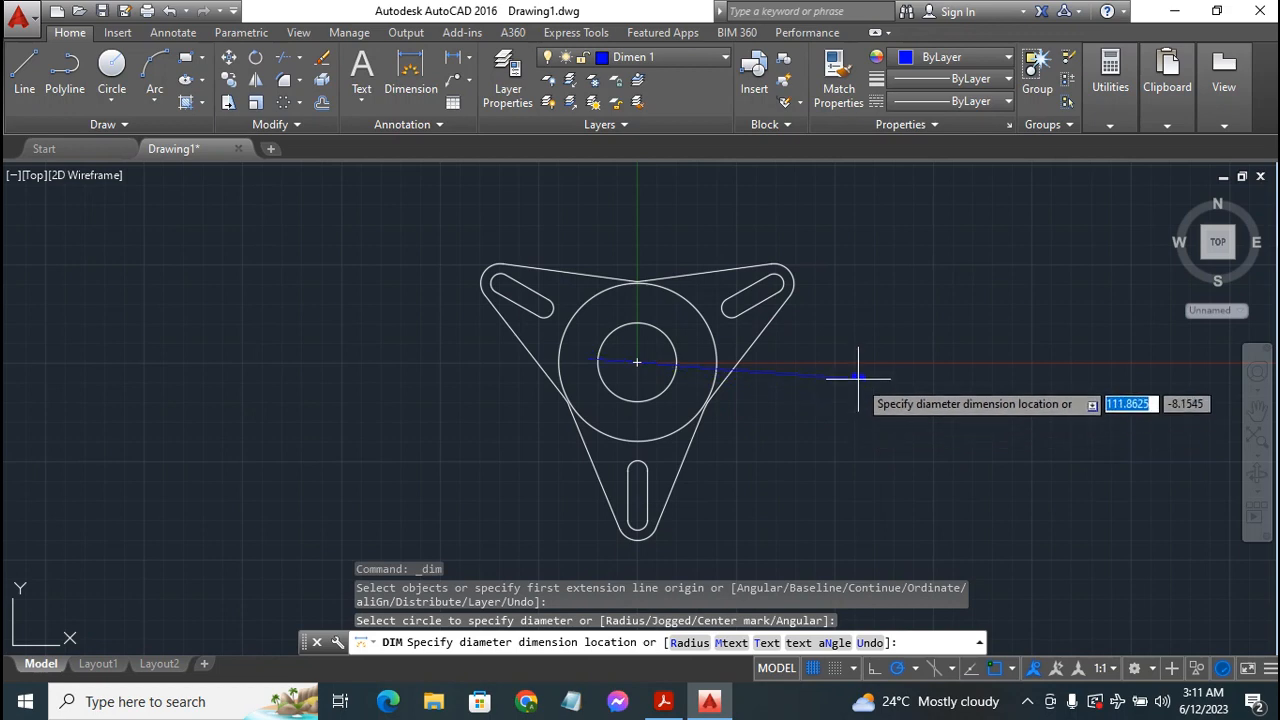
click(857, 372)
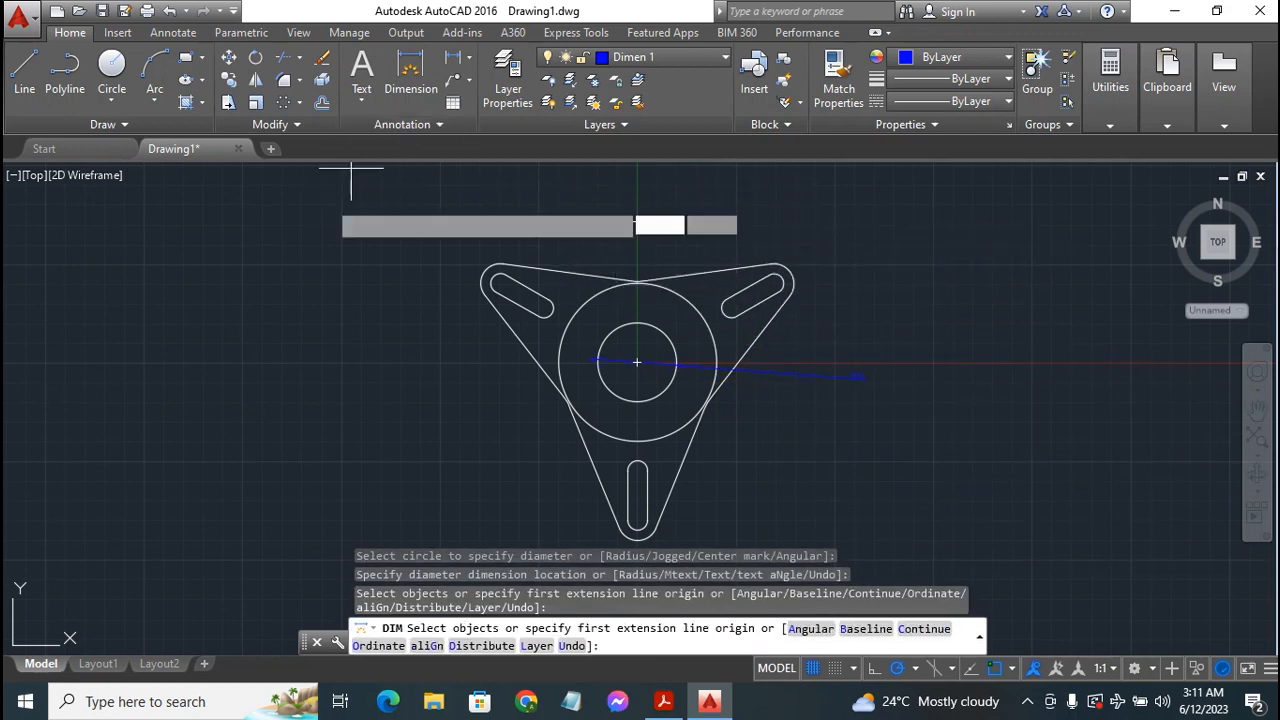
Modify the ISO-25 dimension style to a text height of 7 and disable drawing the dimension line between extension lines
click(405, 123)
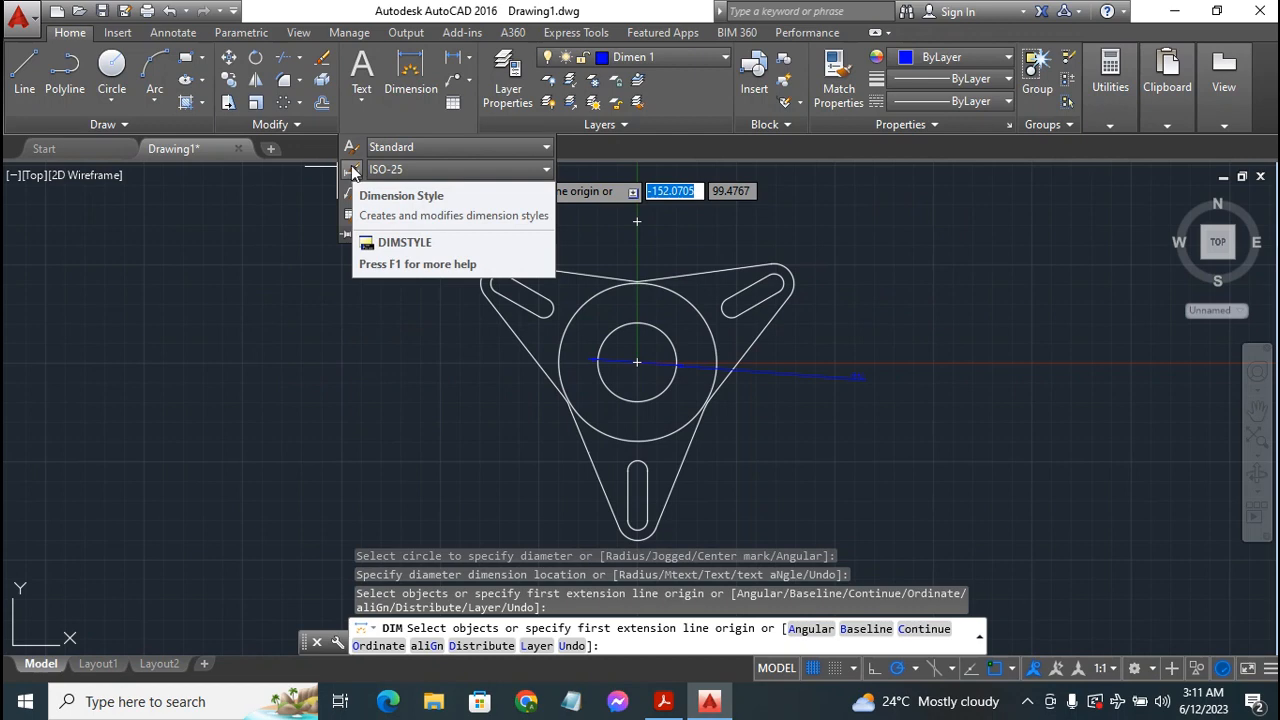
click(352, 170)
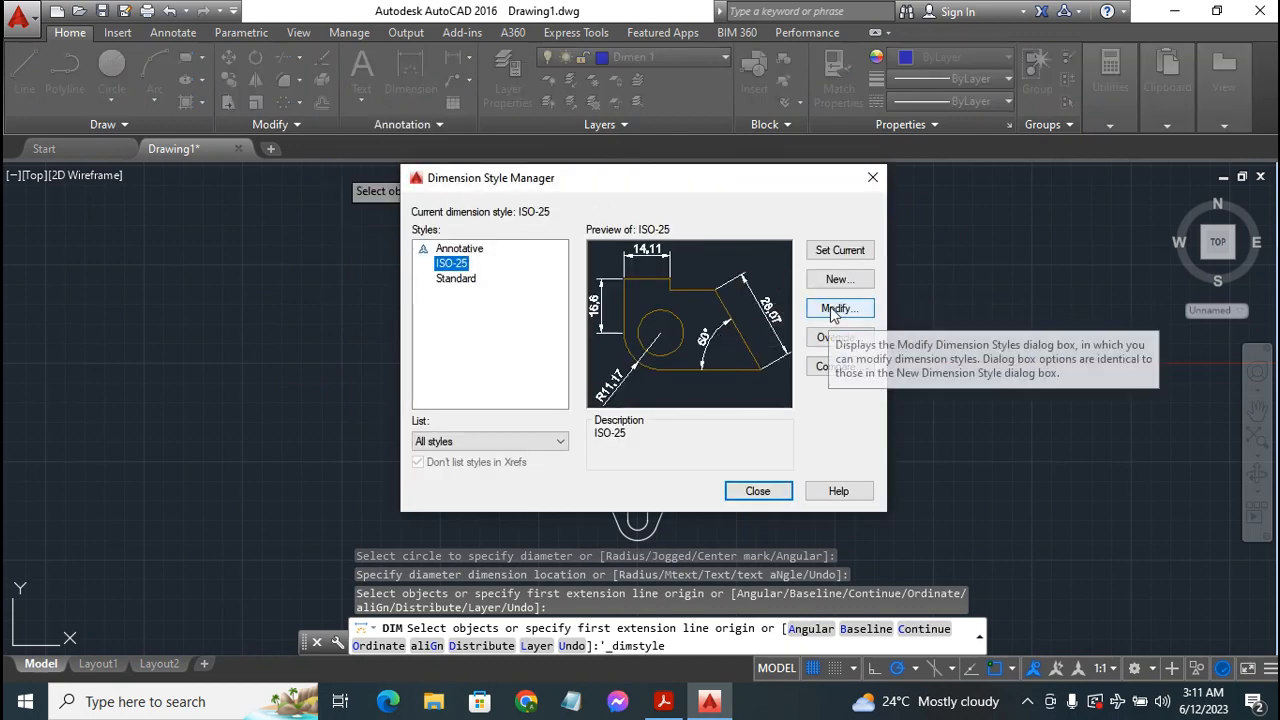
click(834, 309)
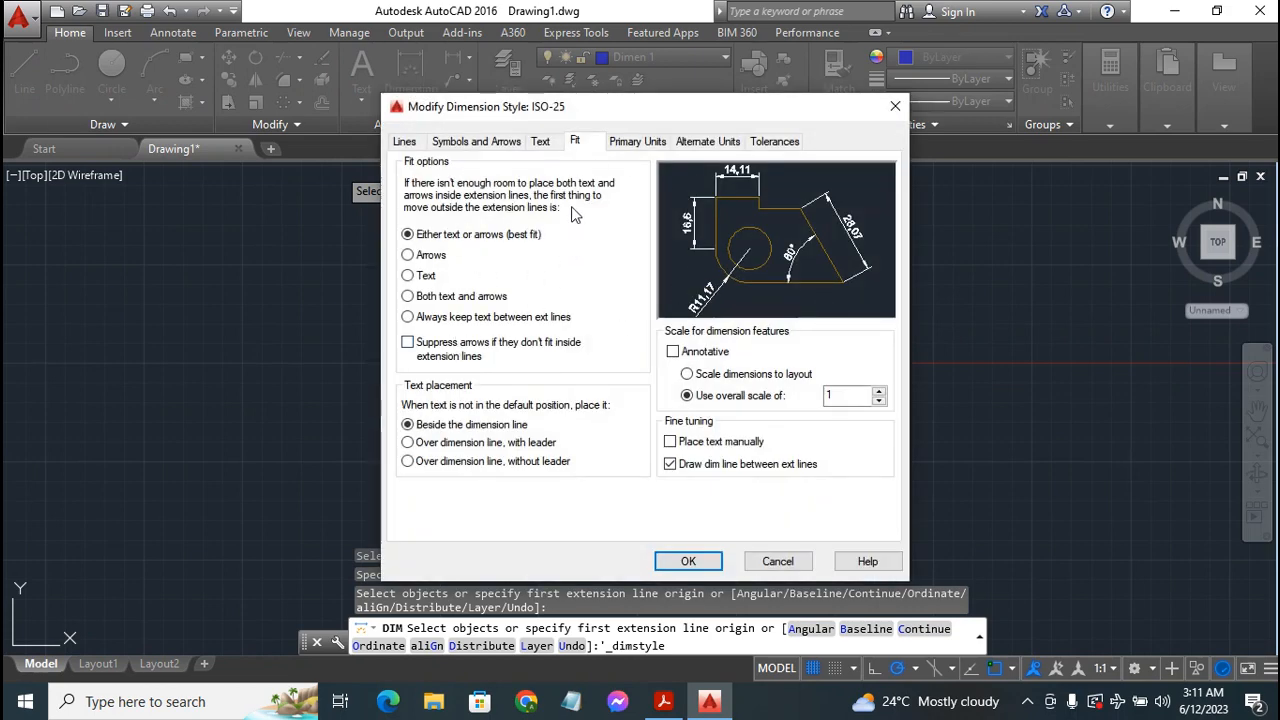
click(540, 143)
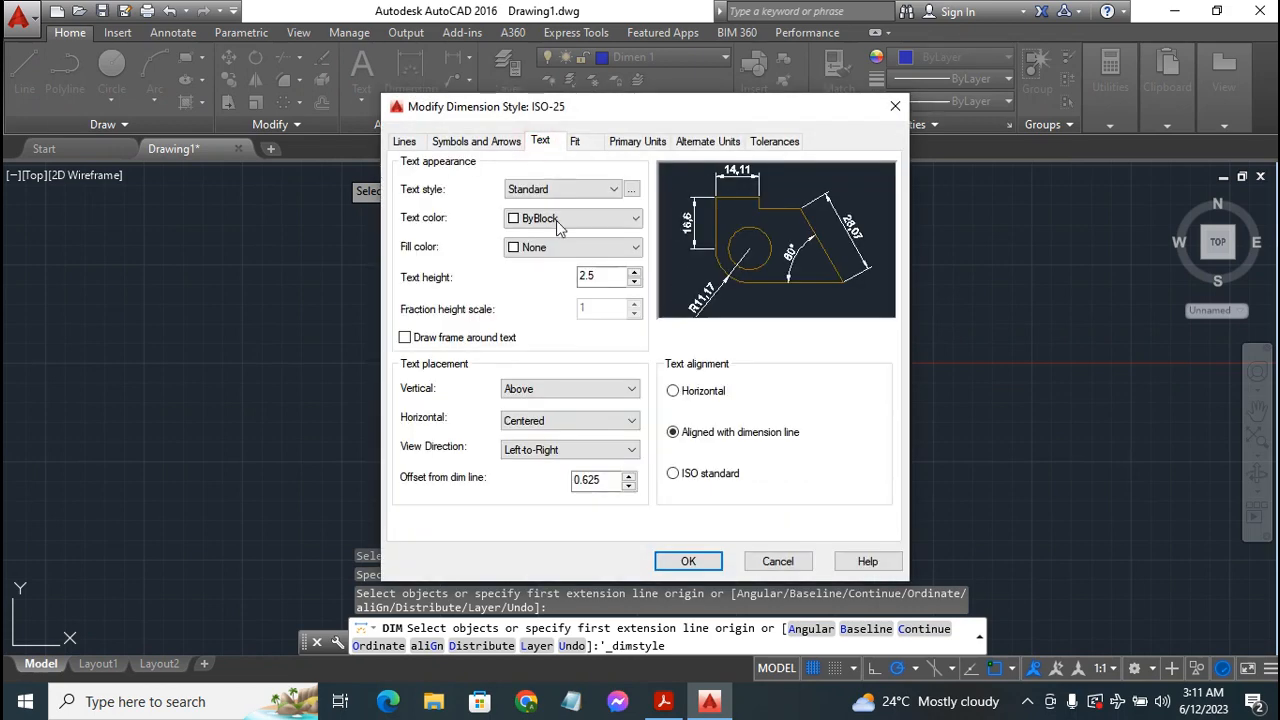
double_click(614, 277)
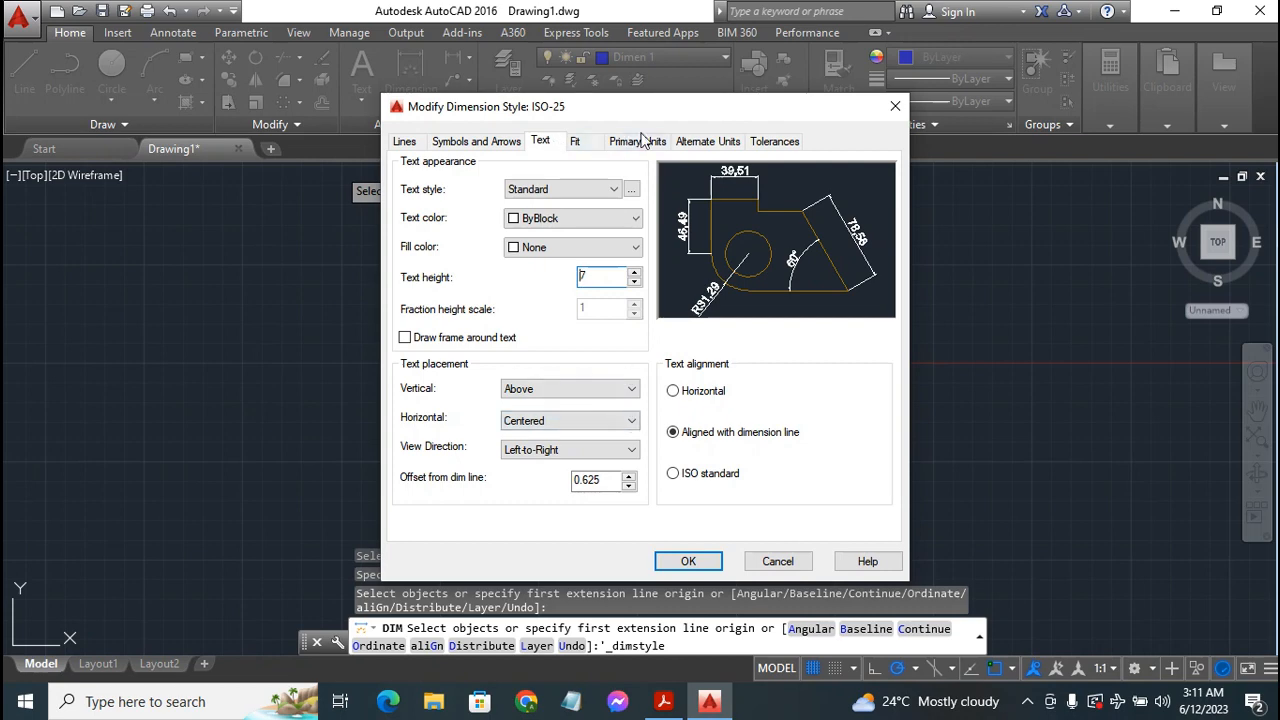
click(579, 142)
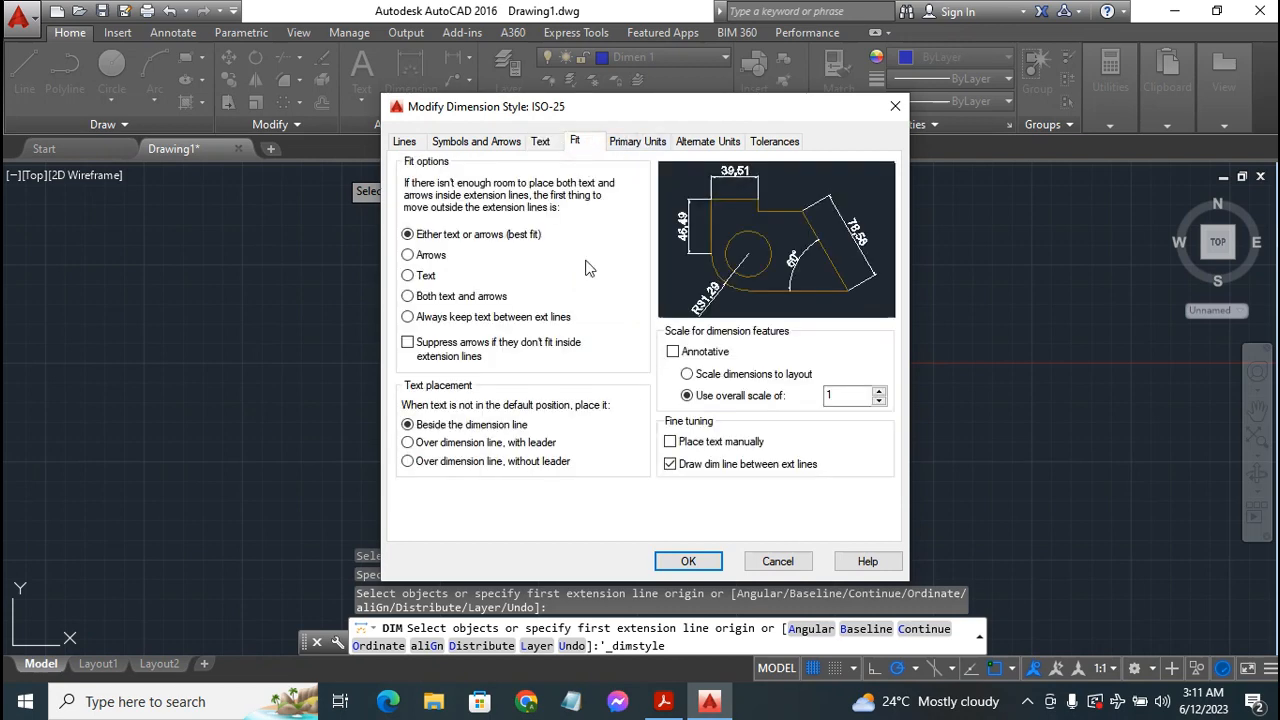
click(707, 468)
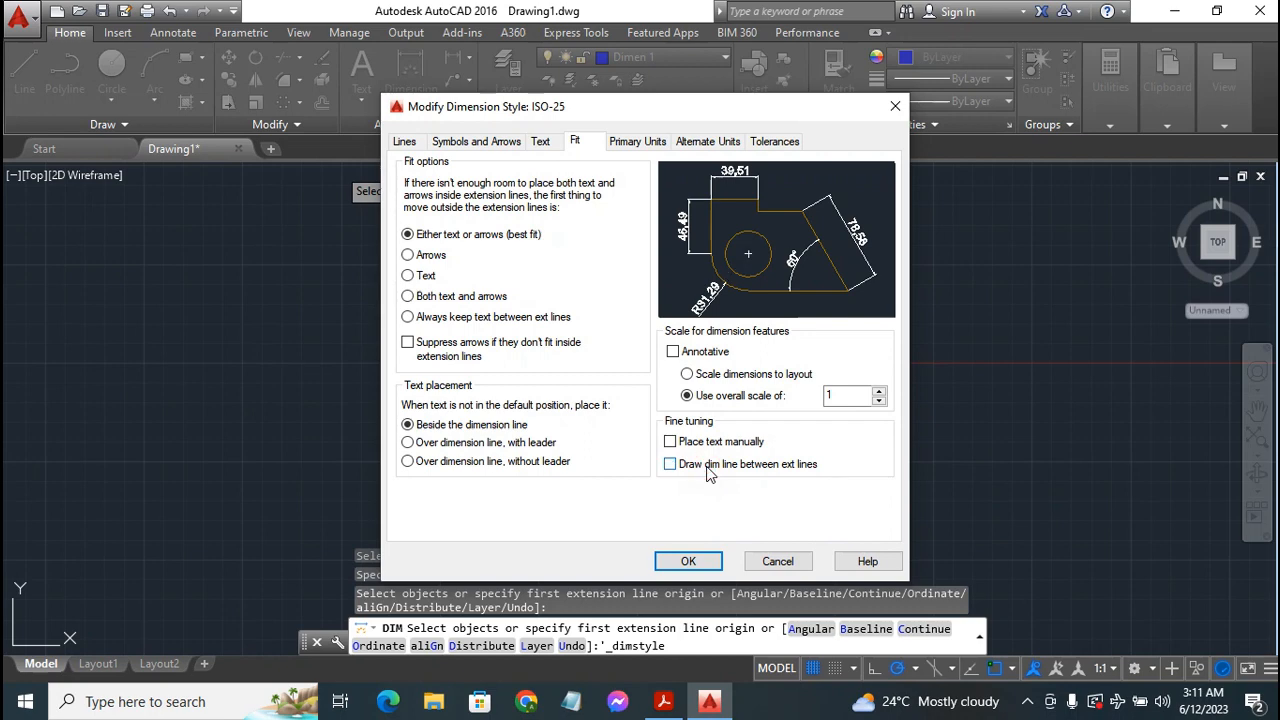
click(687, 563)
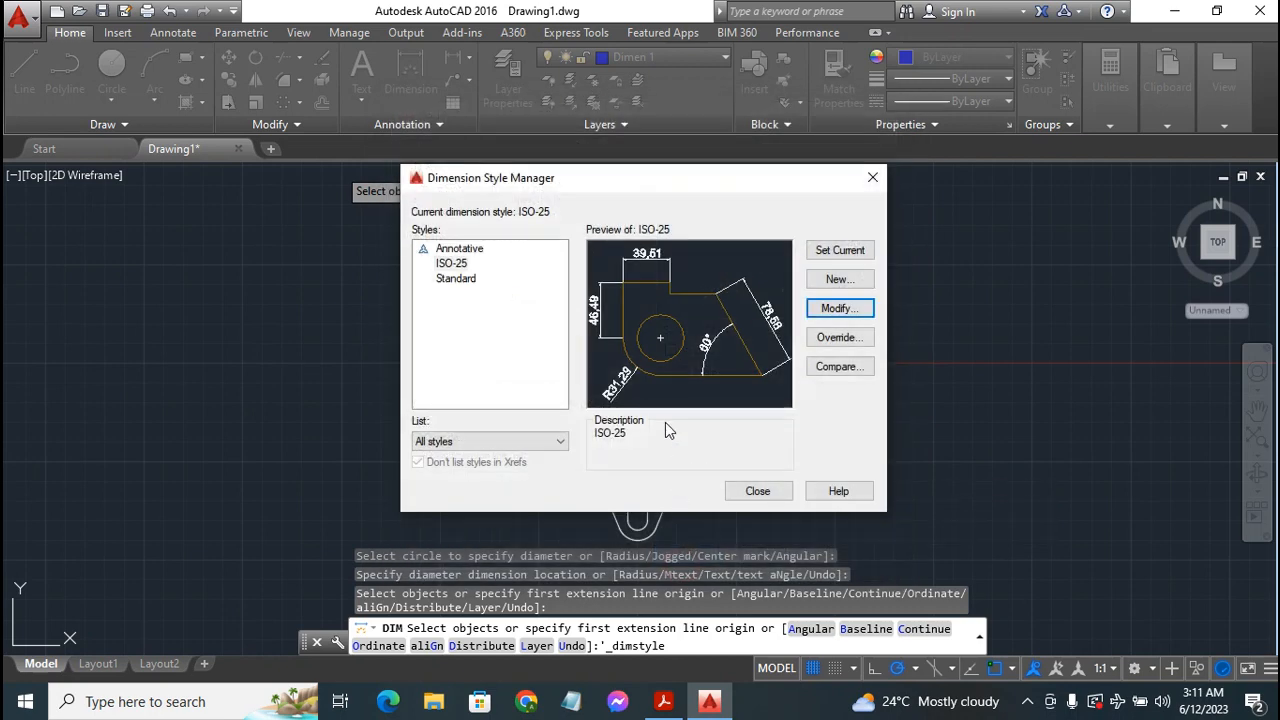
click(757, 491)
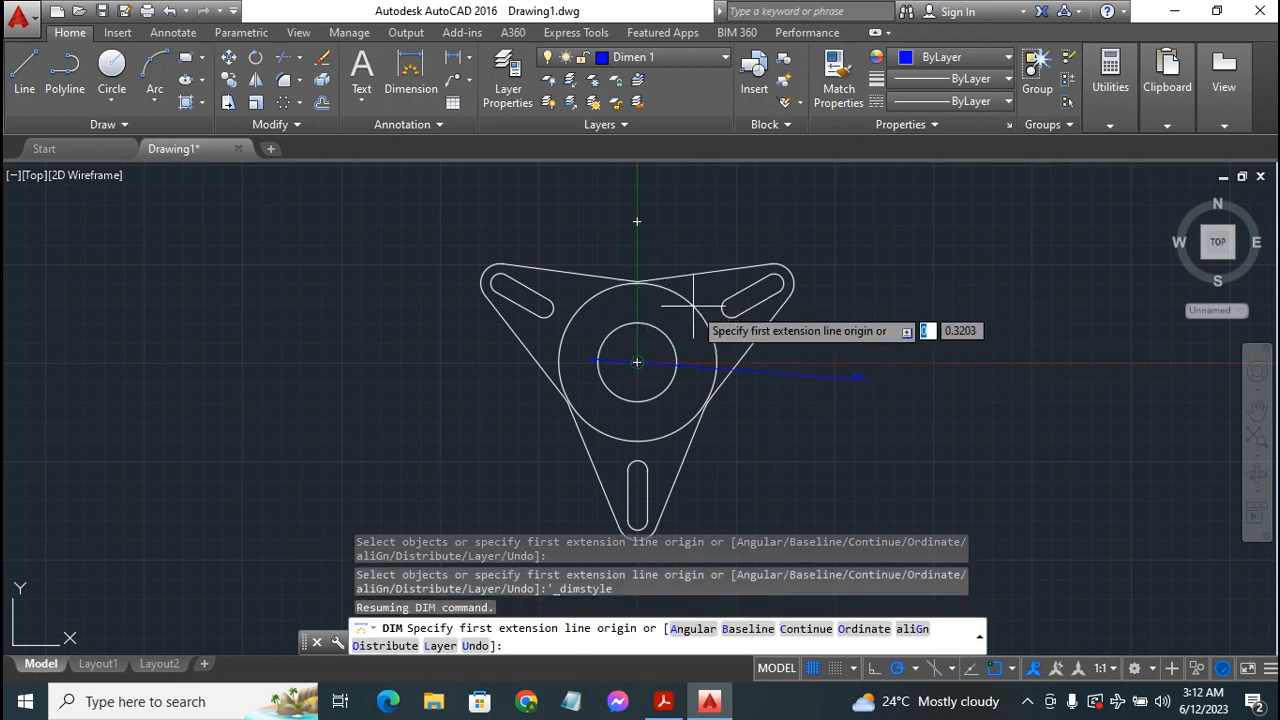
click(420, 62)
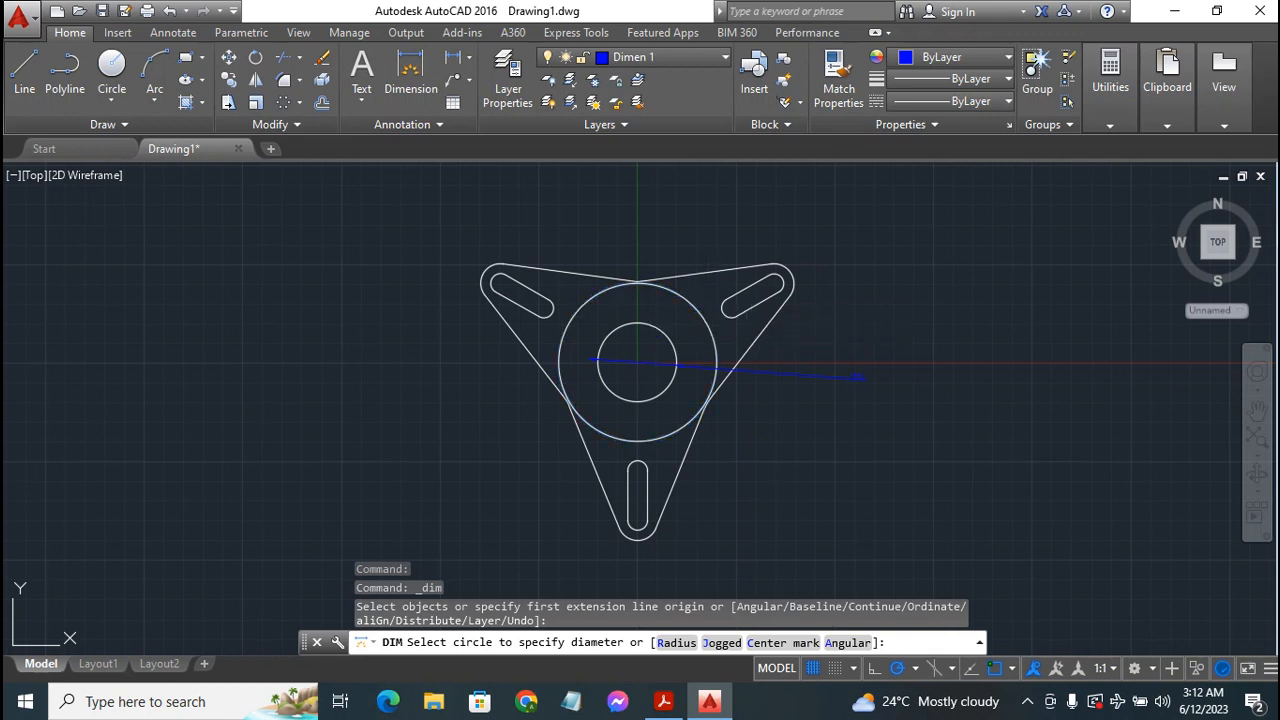
click(688, 295)
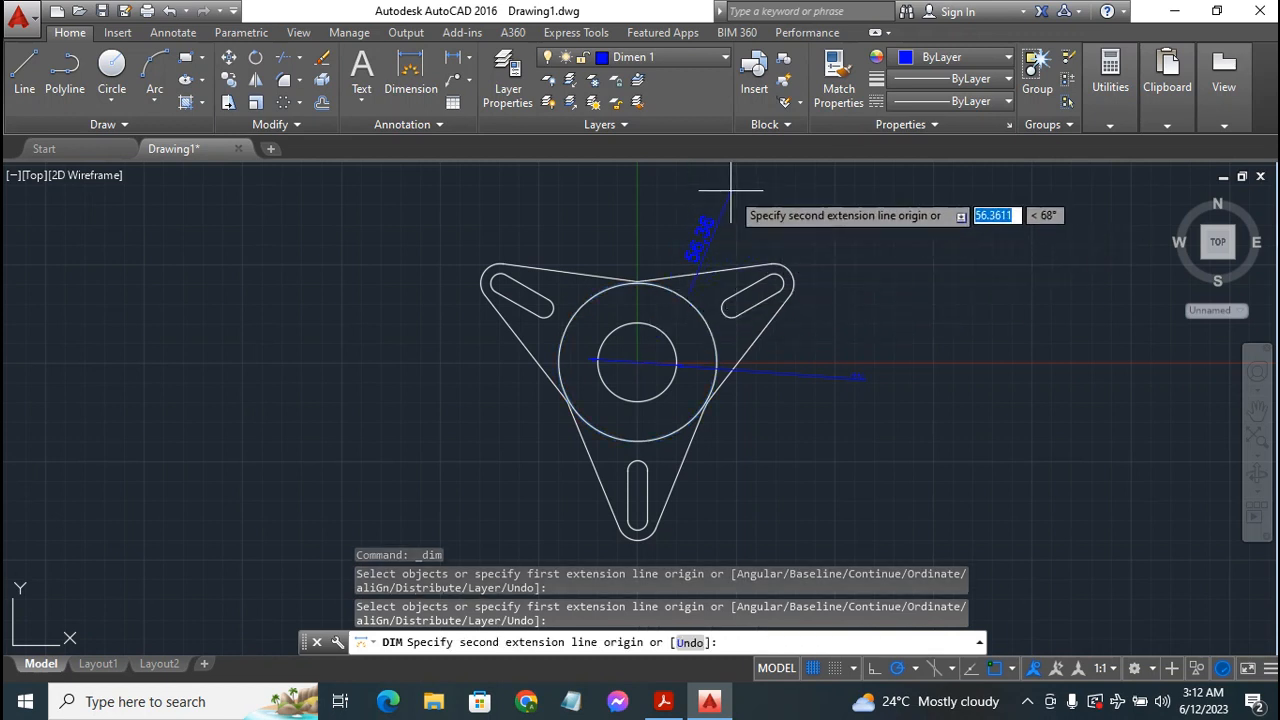
key(Escape)
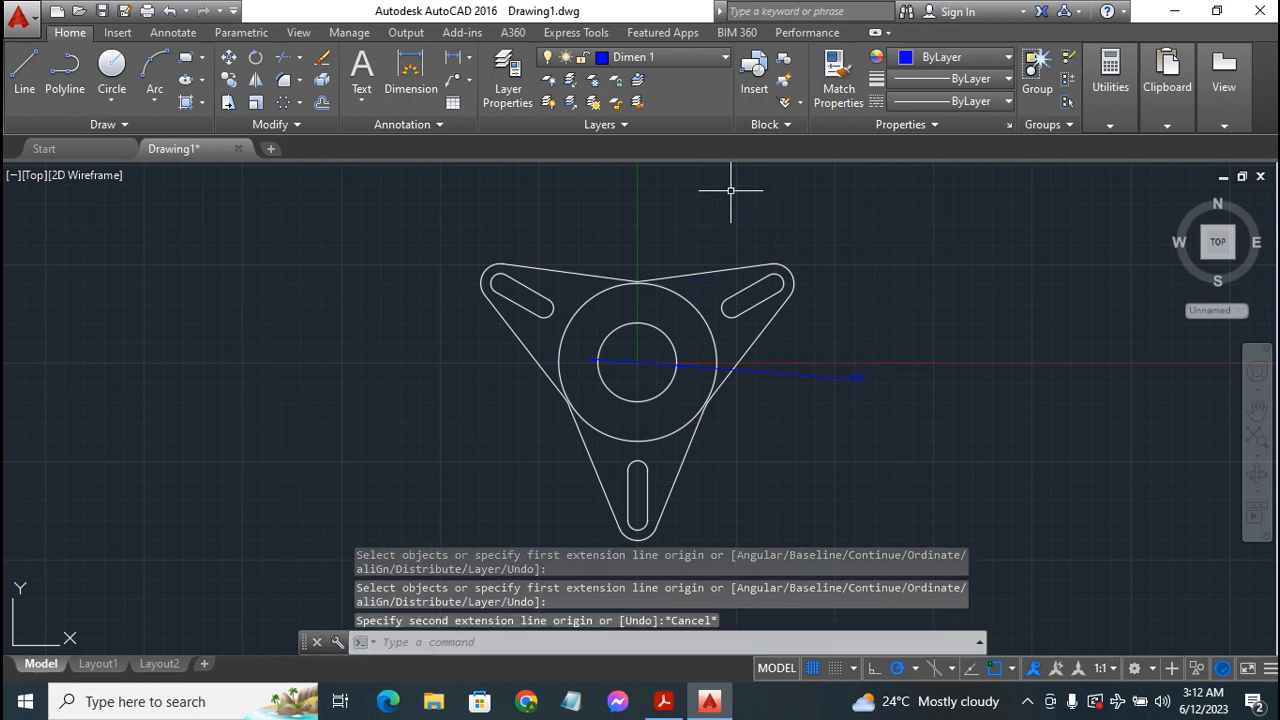
Dimension the outer circle's diameter, placing its text above the plate toward the upper-right arm
click(409, 75)
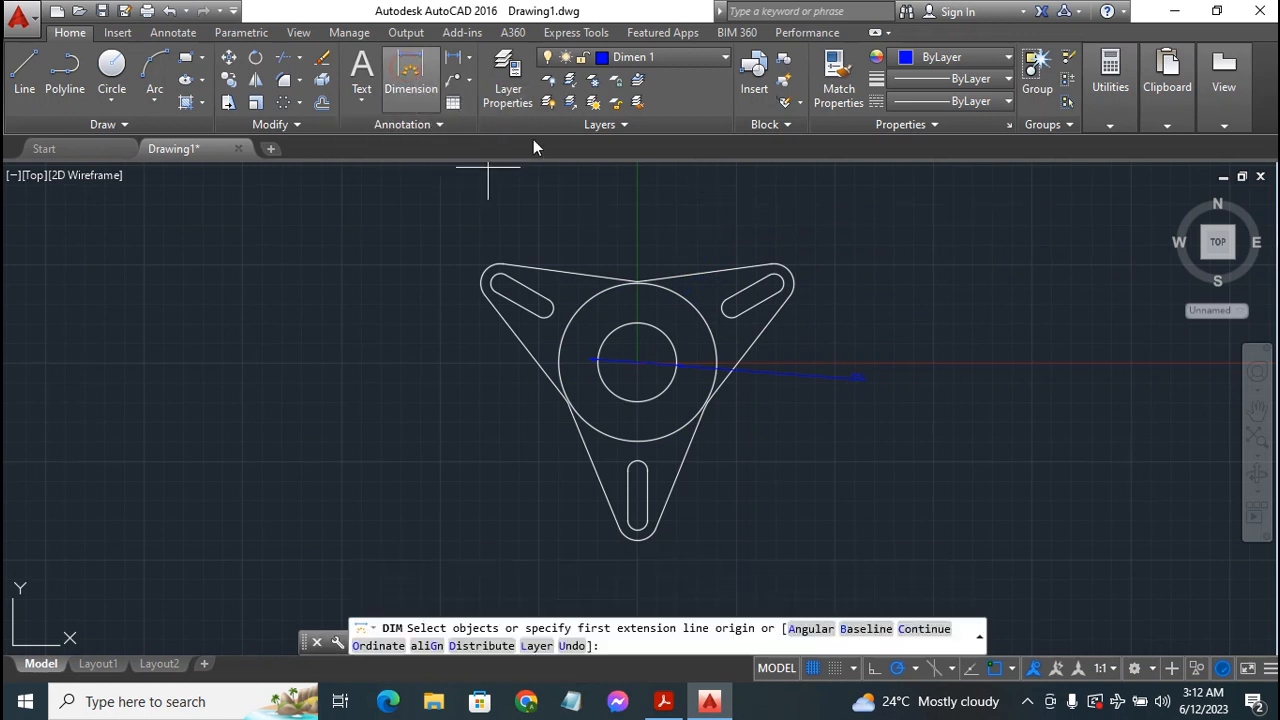
click(681, 295)
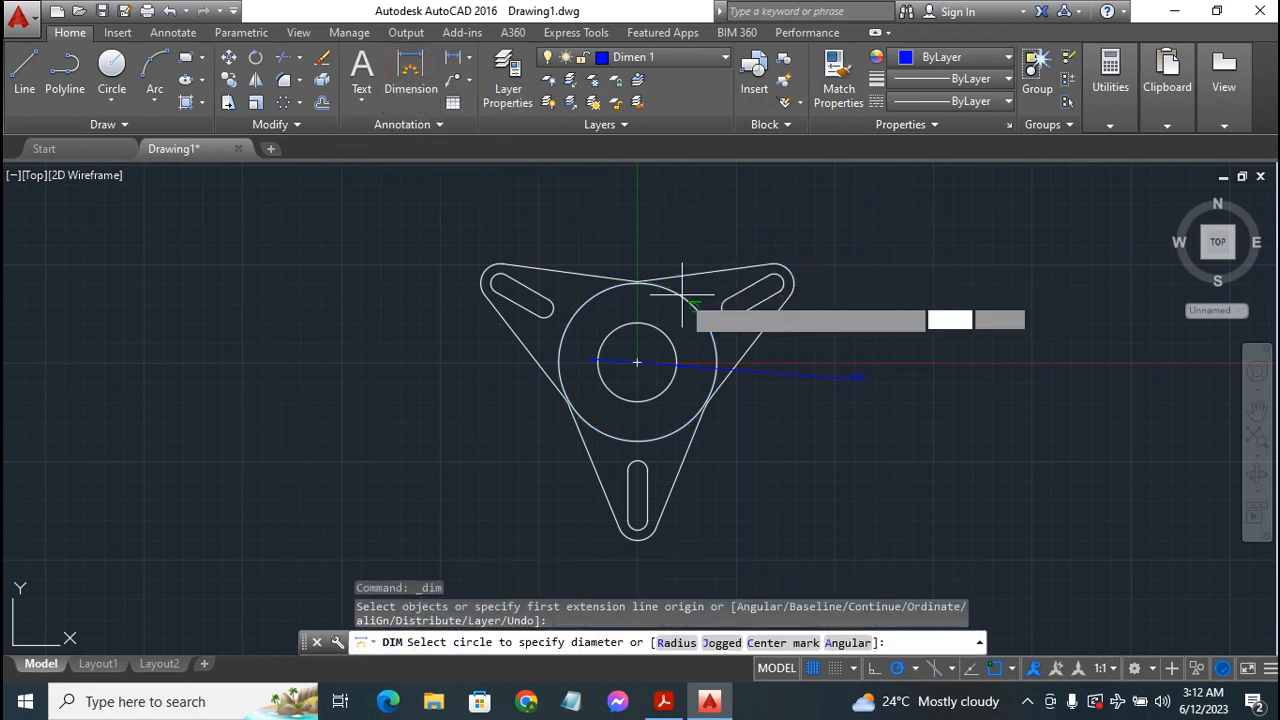
click(775, 197)
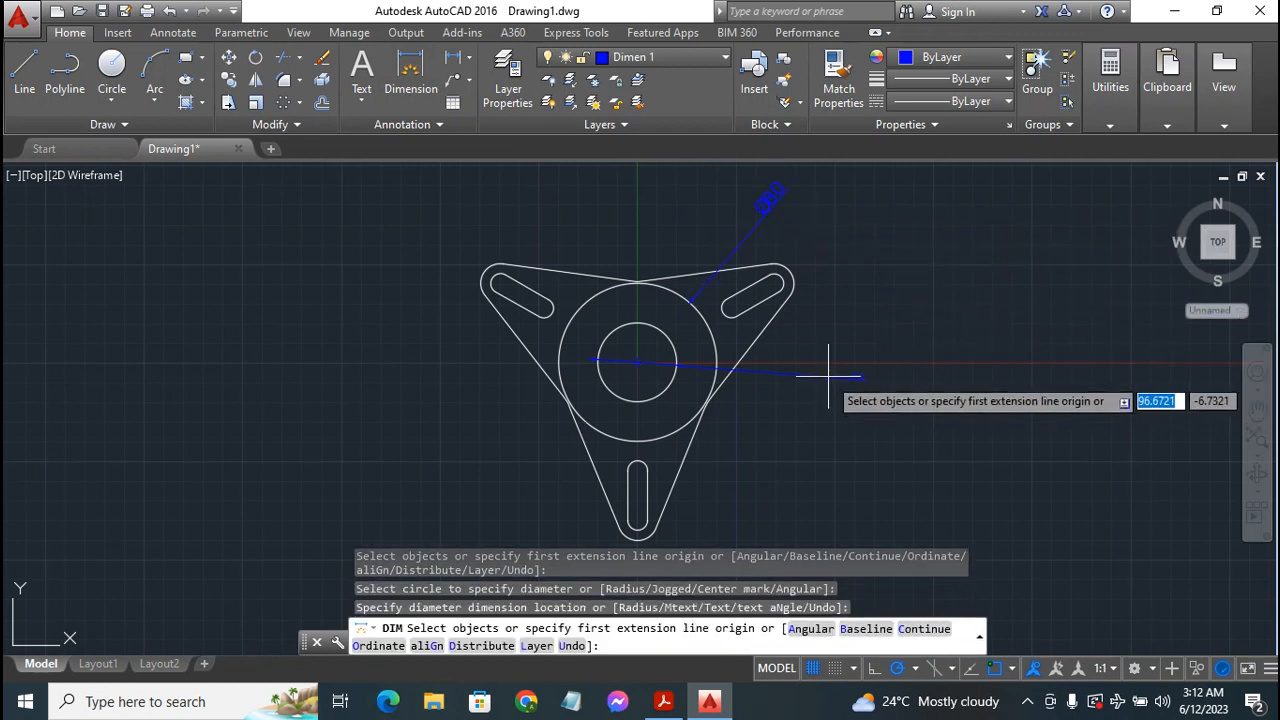
key(Escape)
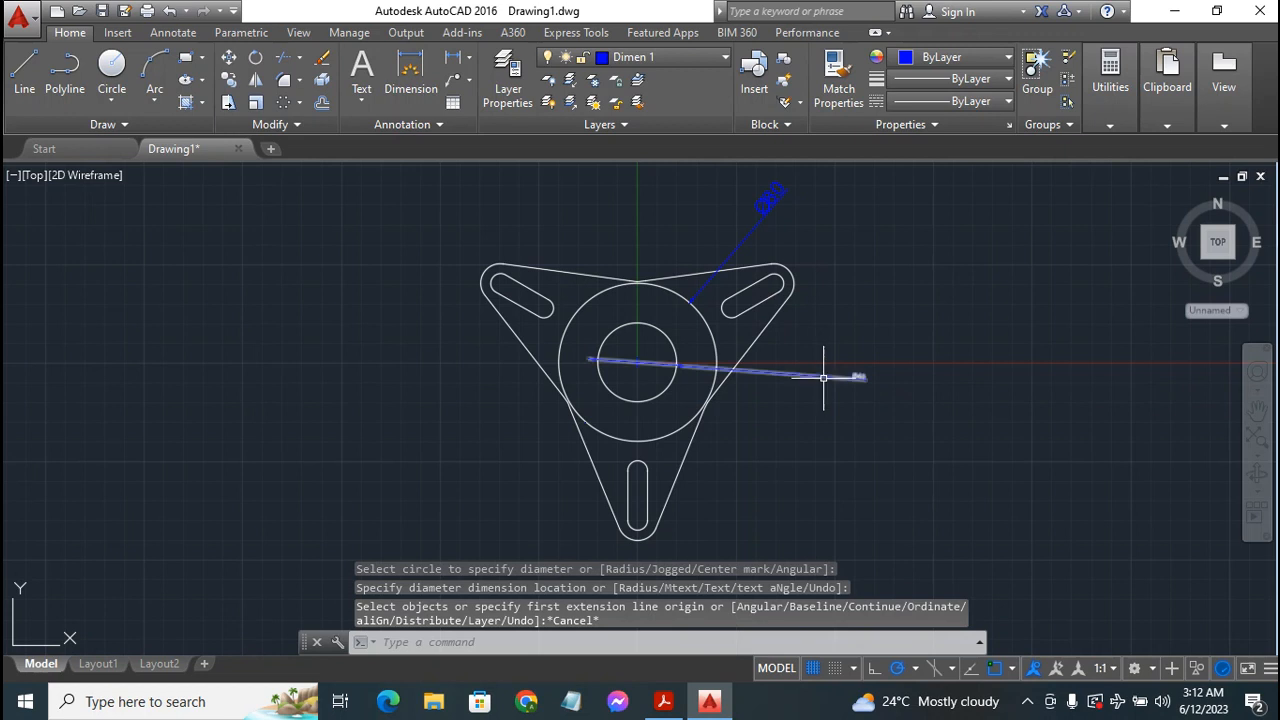
Erase the inner circle's old small-text diameter dimension and dimension its diameter again, with the text right of the plate
click(823, 377)
key(Delete)
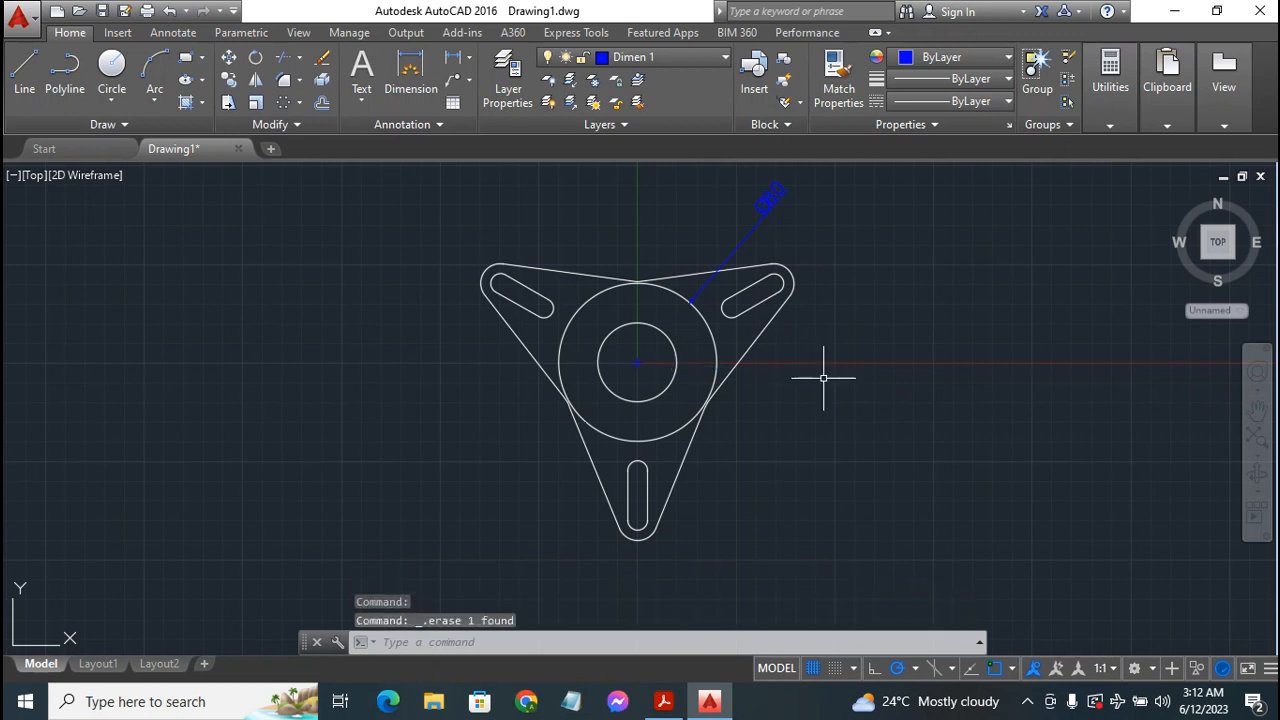
click(408, 80)
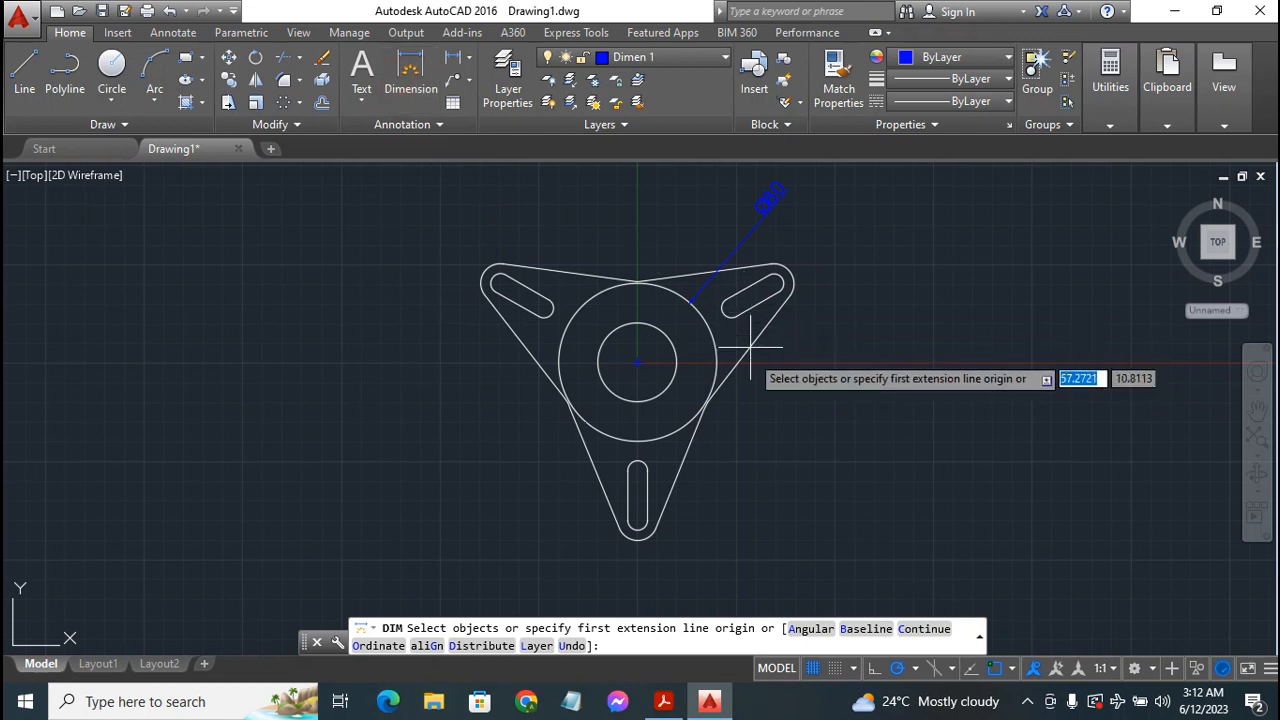
click(664, 333)
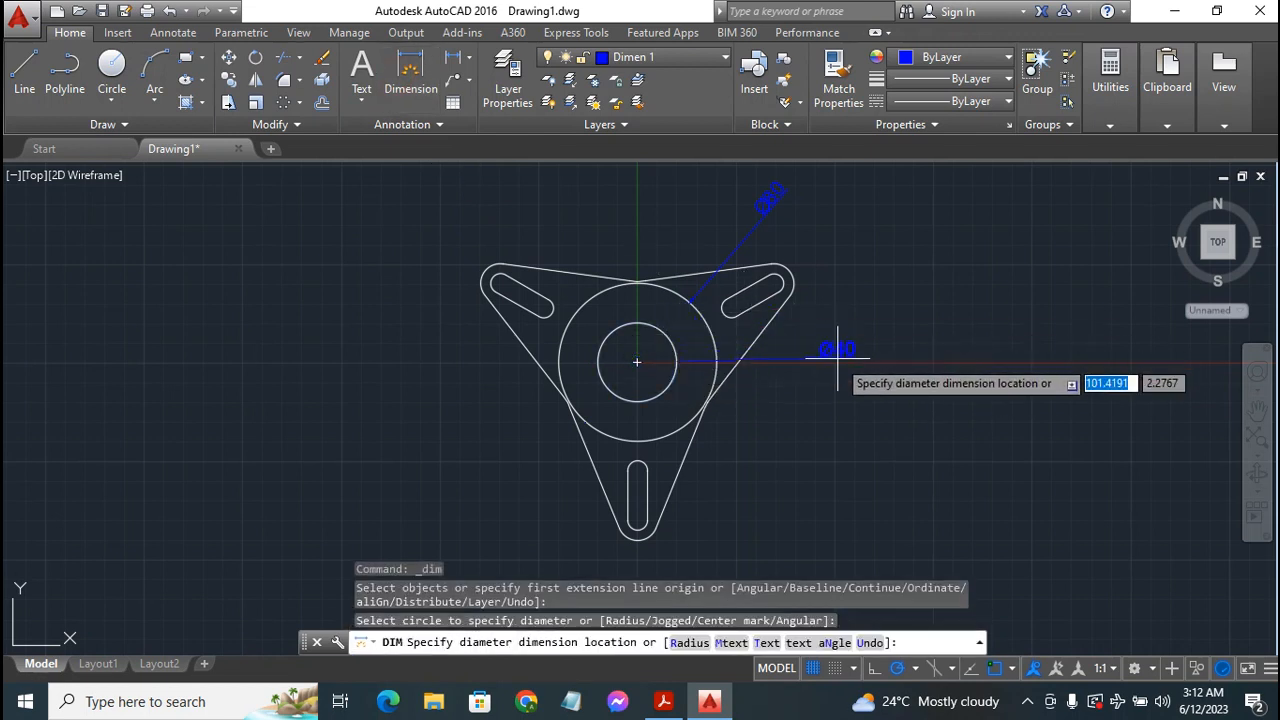
click(837, 353)
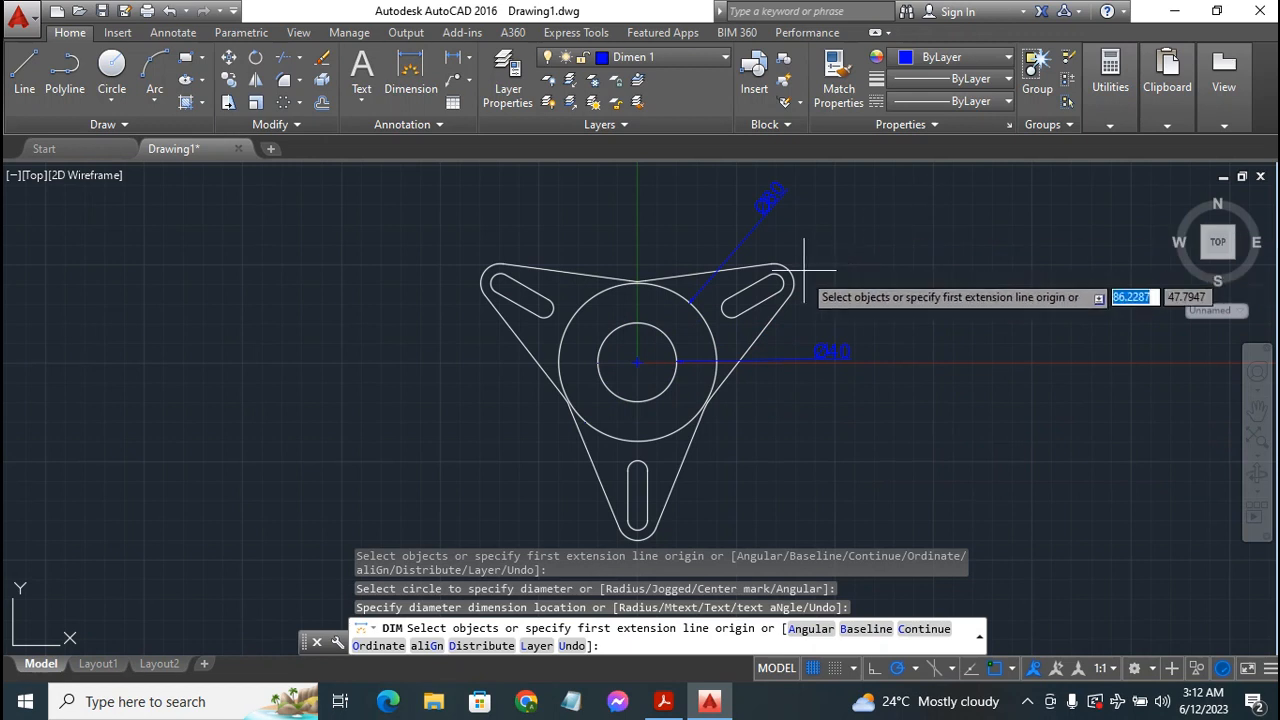
Turn object snap off and dimension the radii of the upper-right arm's rounded end and the upper-left slot's outer end
key(Return)
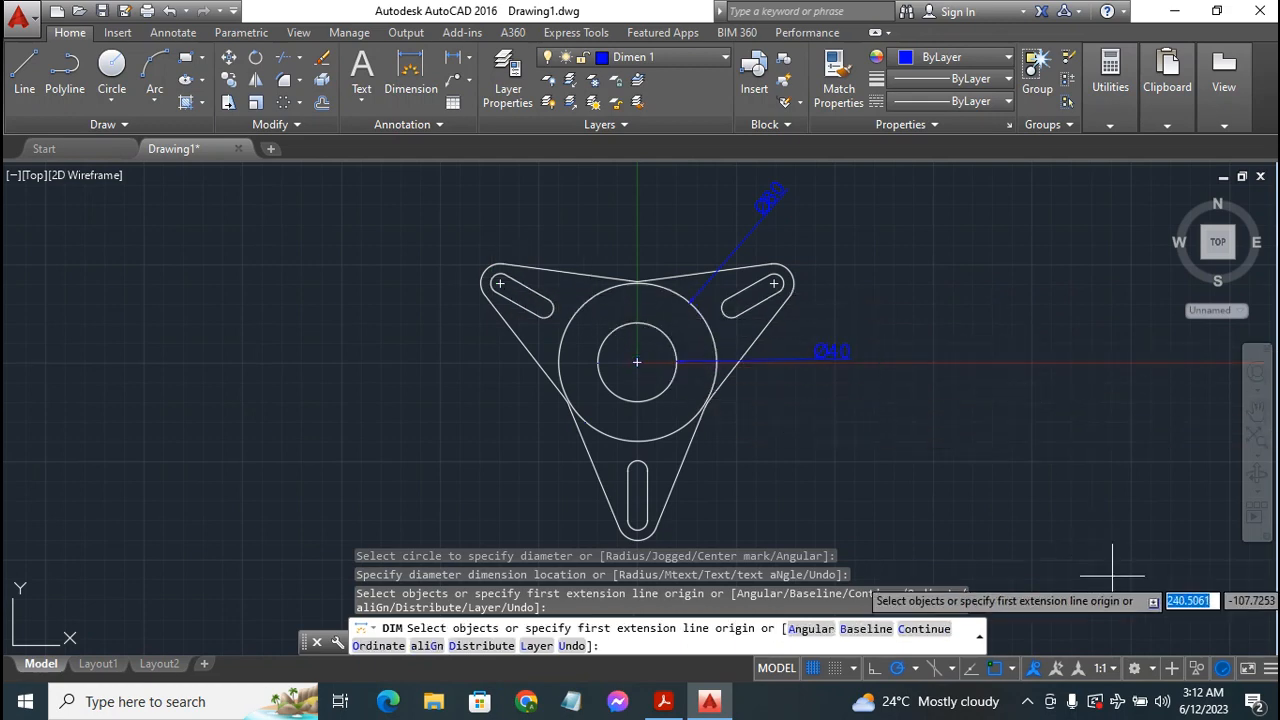
click(995, 668)
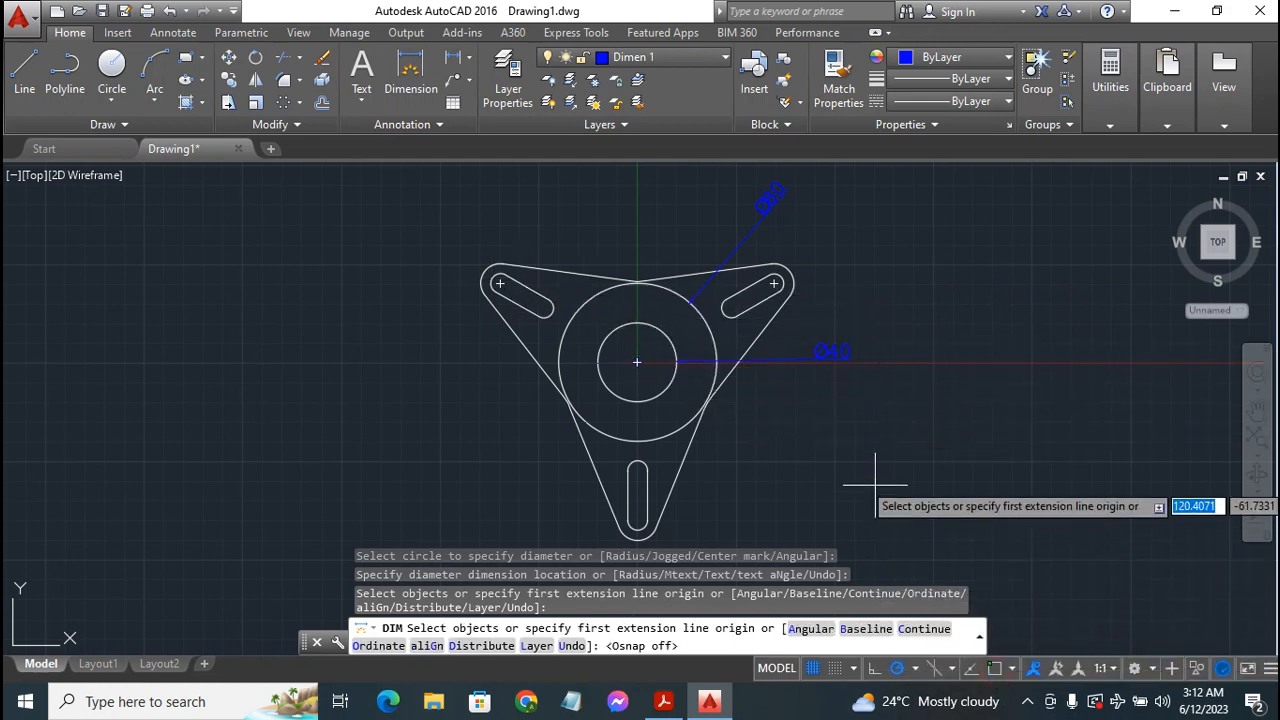
click(786, 284)
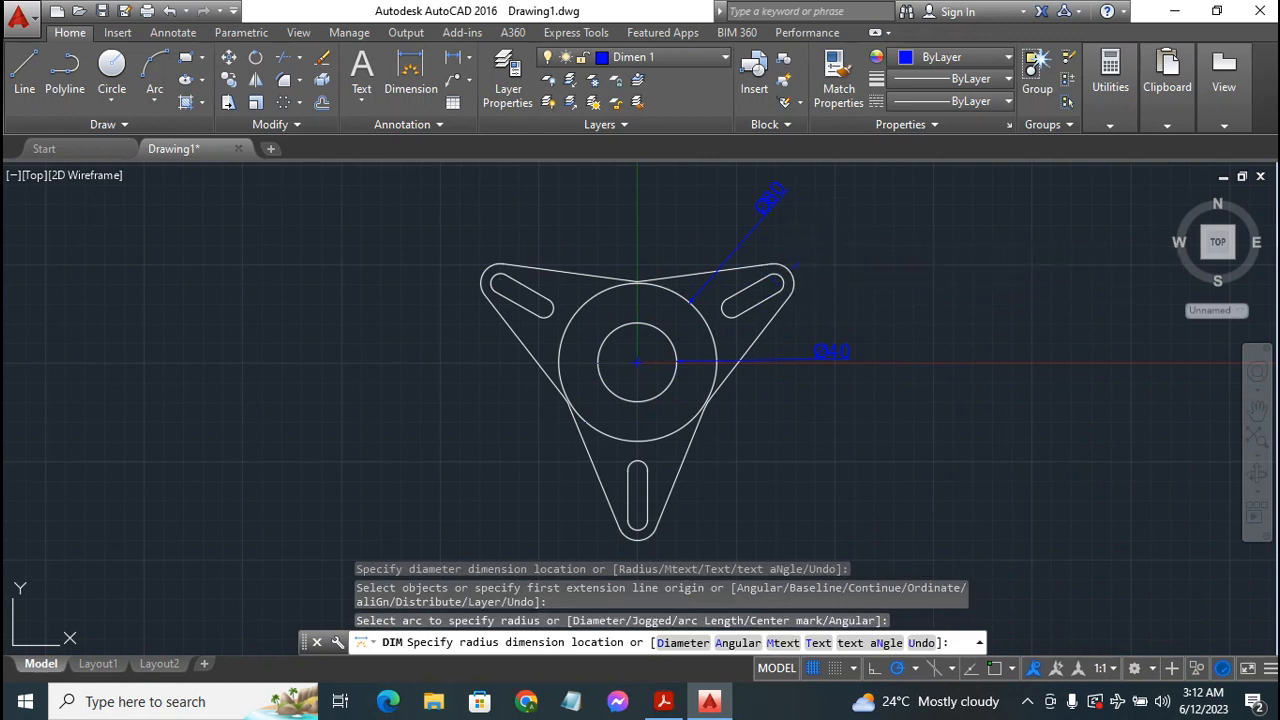
click(834, 224)
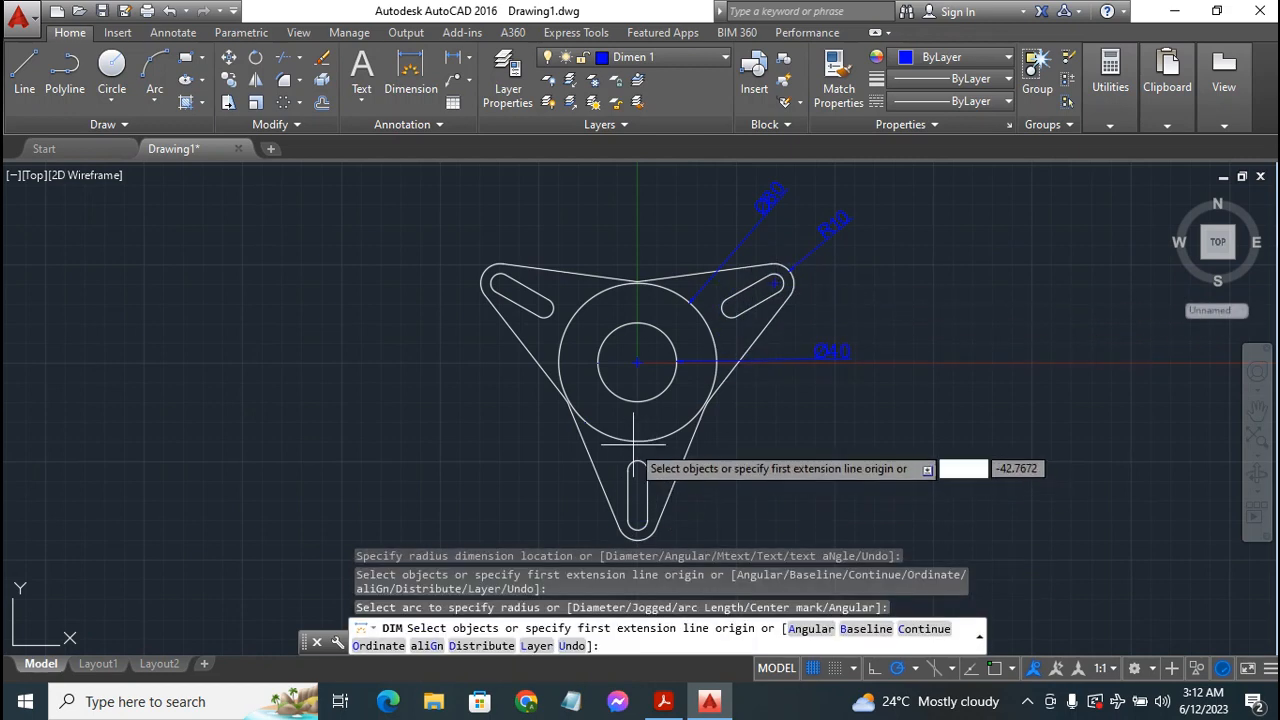
click(497, 283)
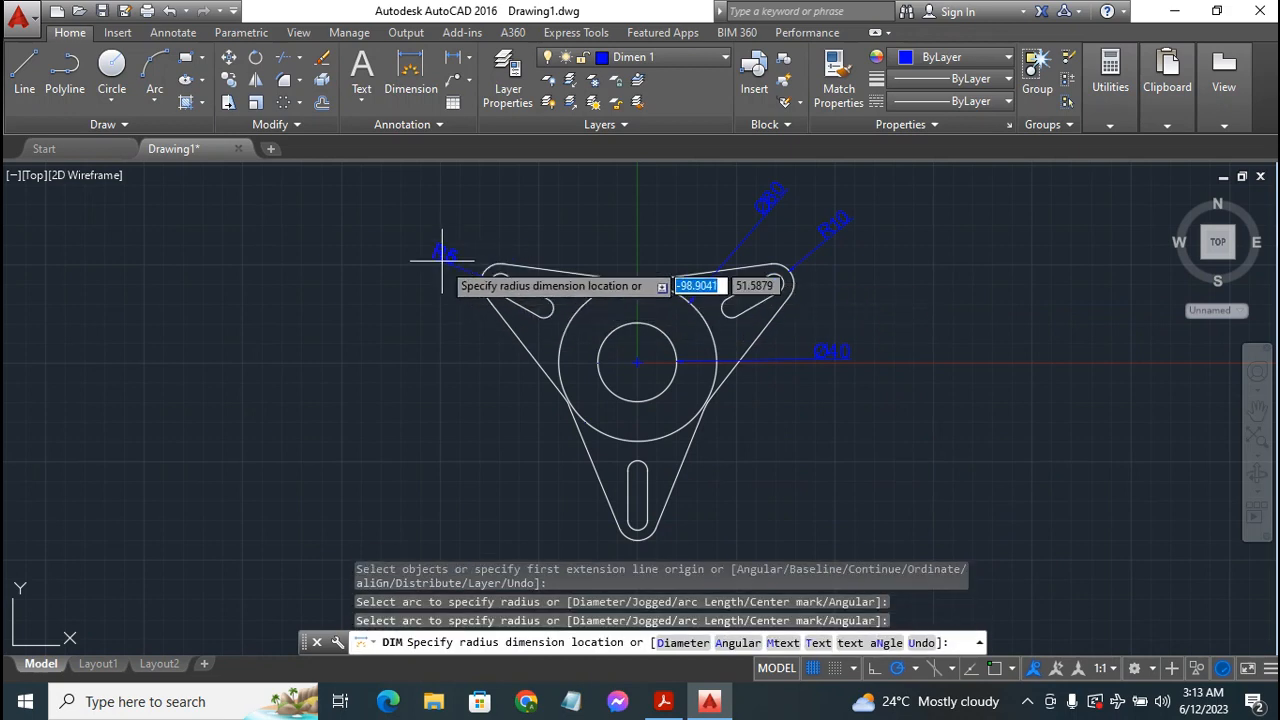
click(443, 254)
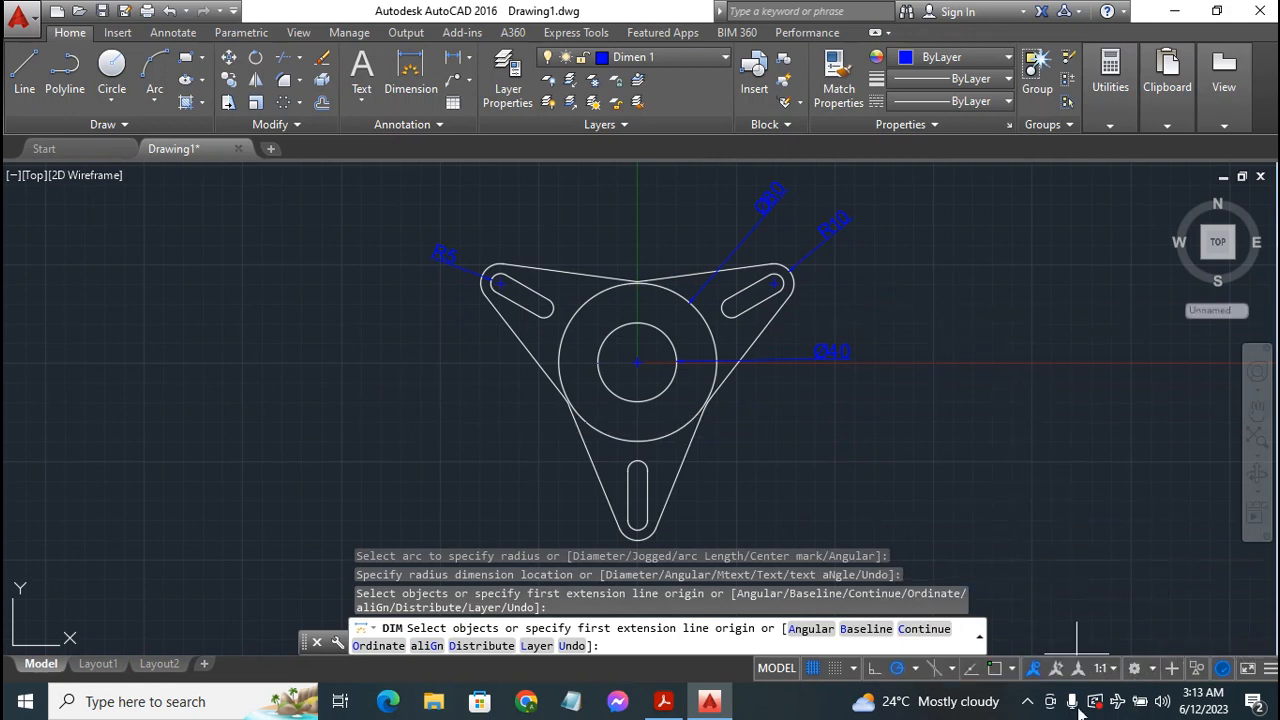
Turn object snap on and dimension the upper-left slot's centre-to-centre length, placing the aligned dimension below the arm
click(994, 670)
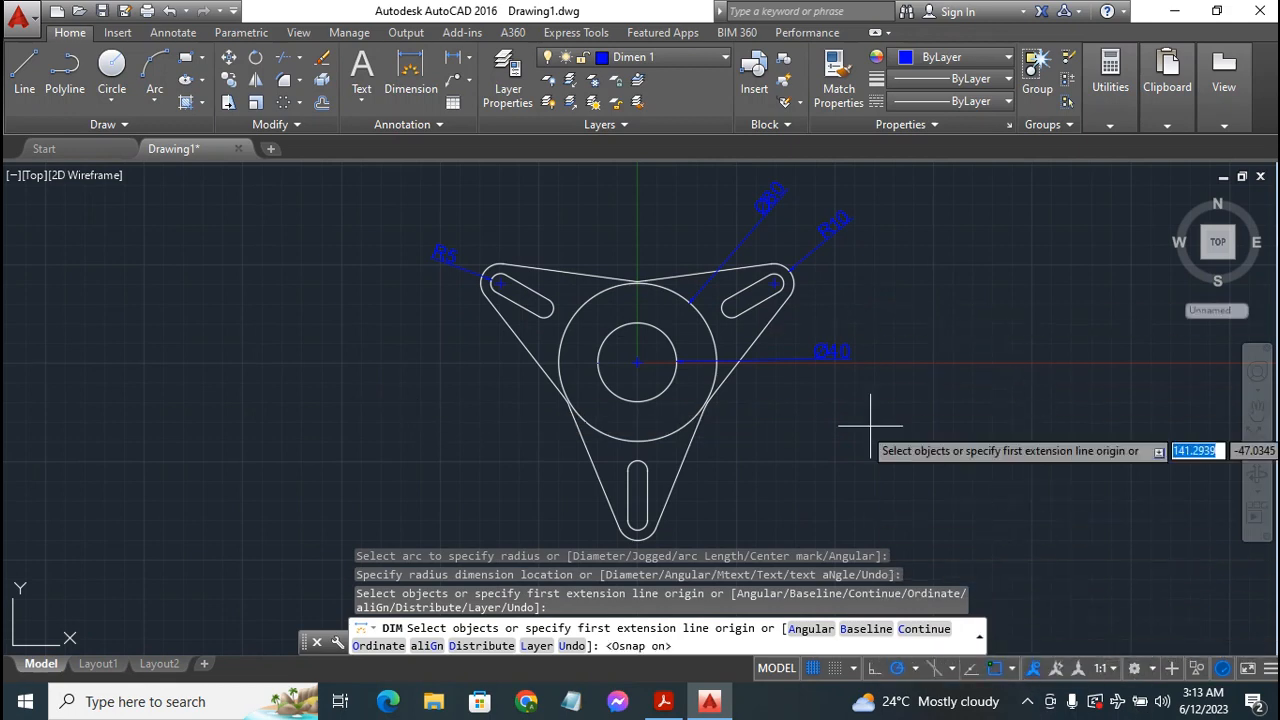
click(500, 283)
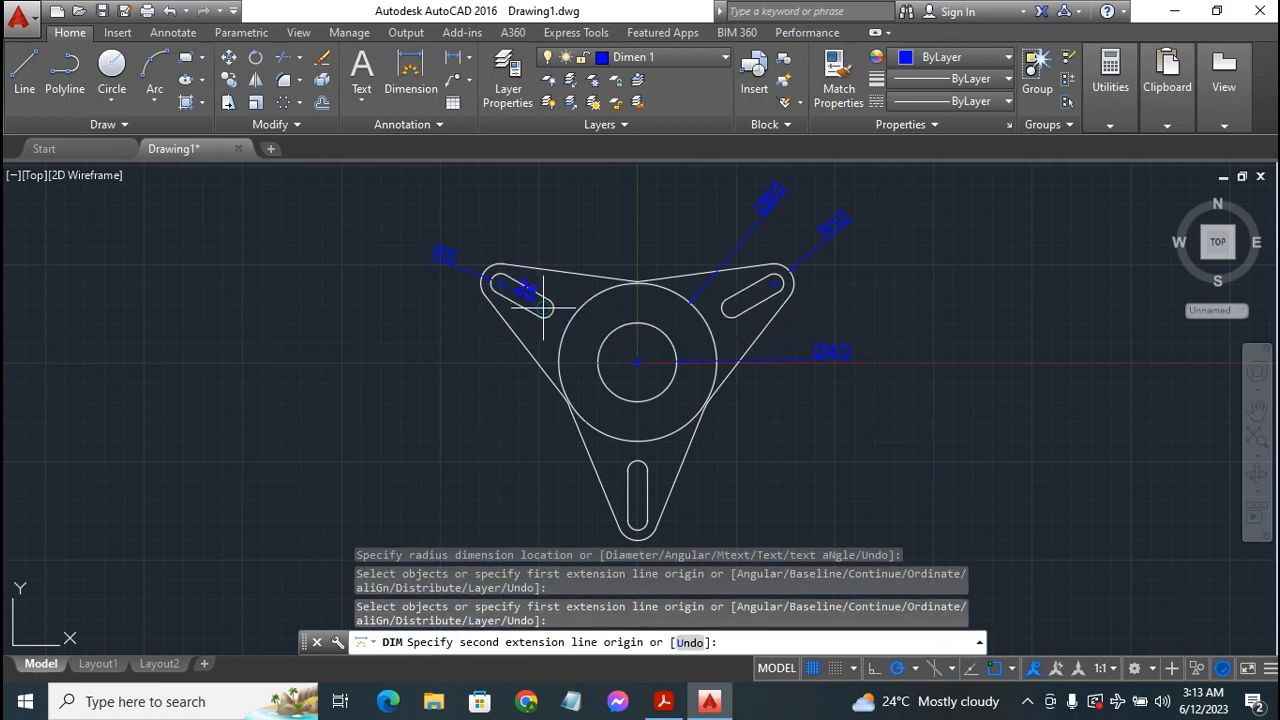
click(543, 307)
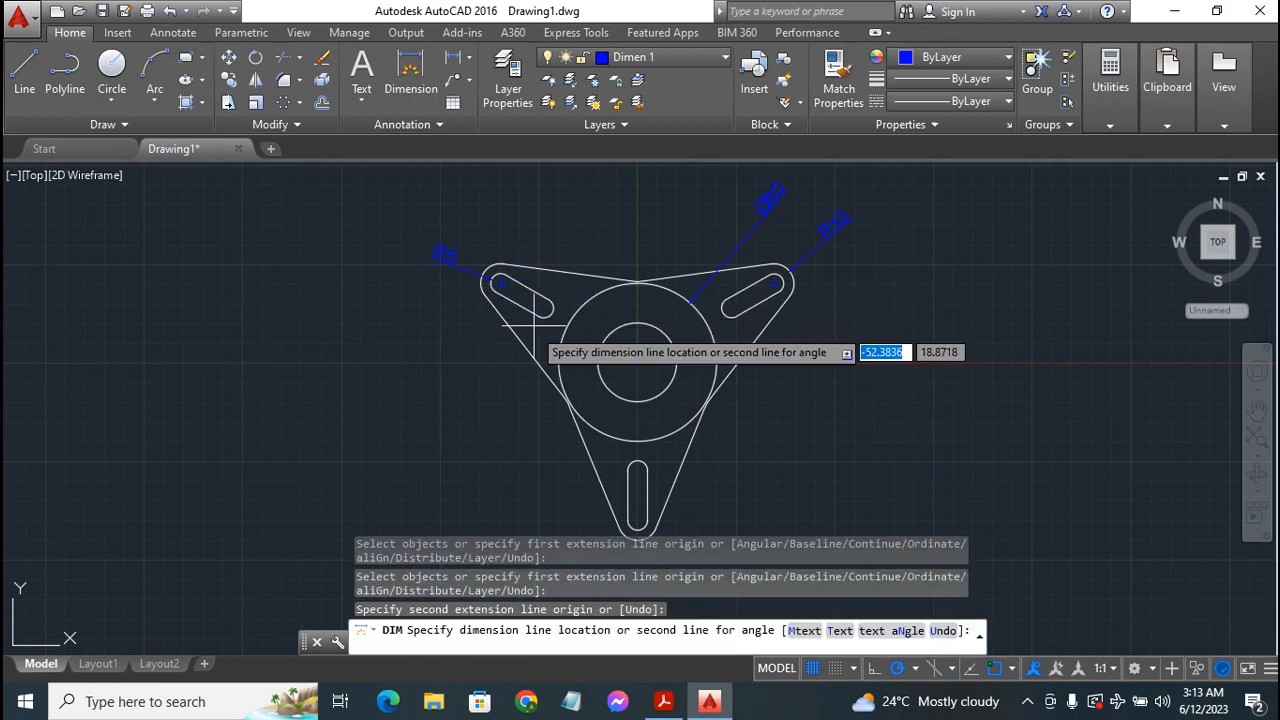
click(493, 359)
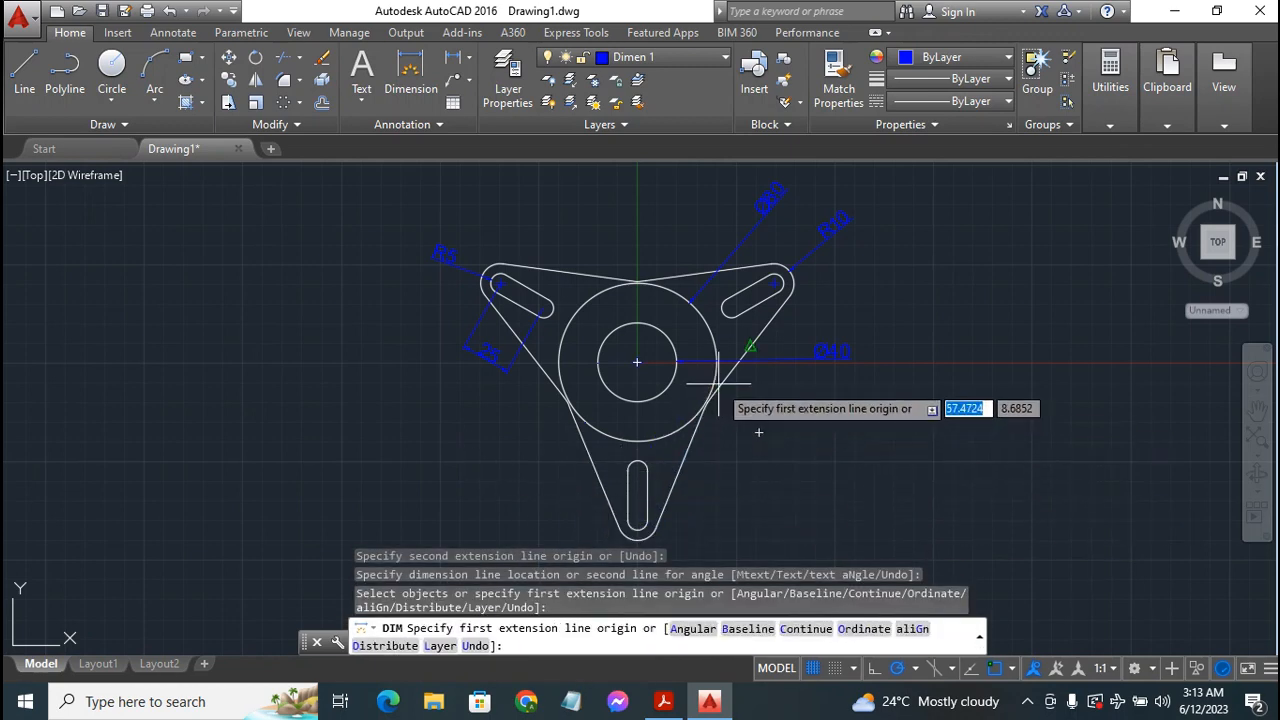
Turn object snap off and dimension the radius of the arc between the upper-right and lower arms, placing its text outside the plate
click(996, 668)
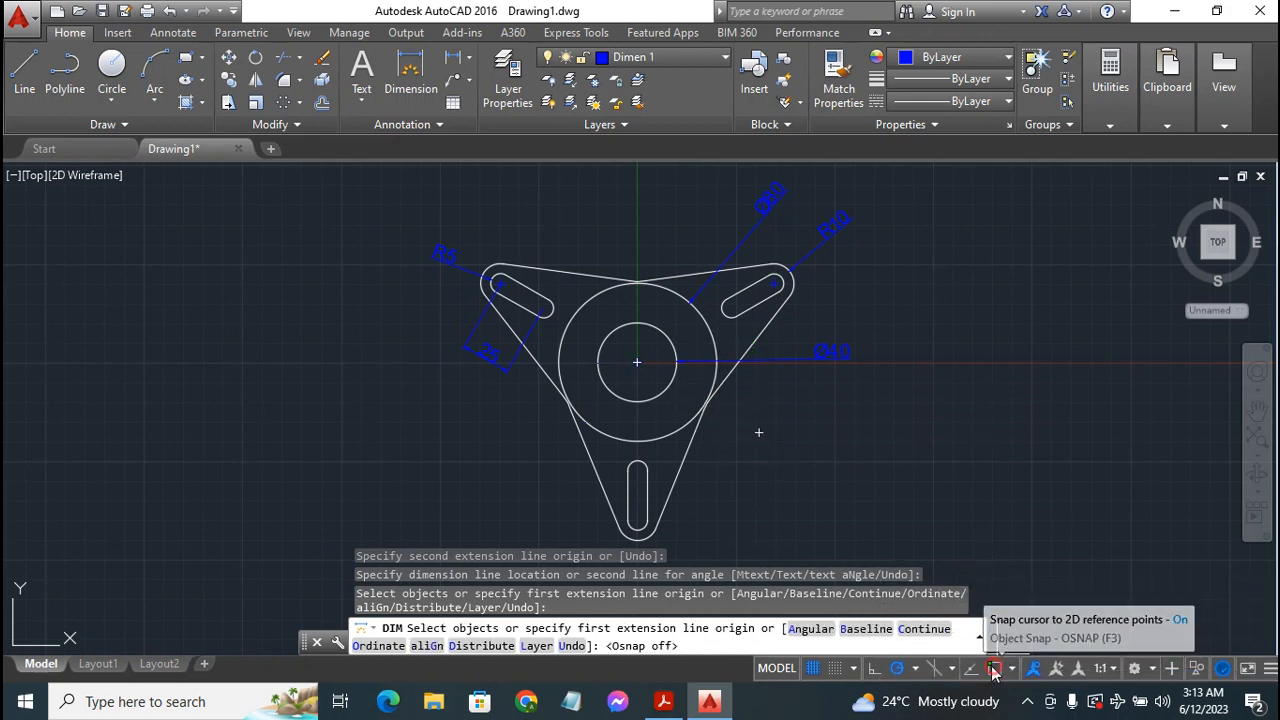
click(705, 404)
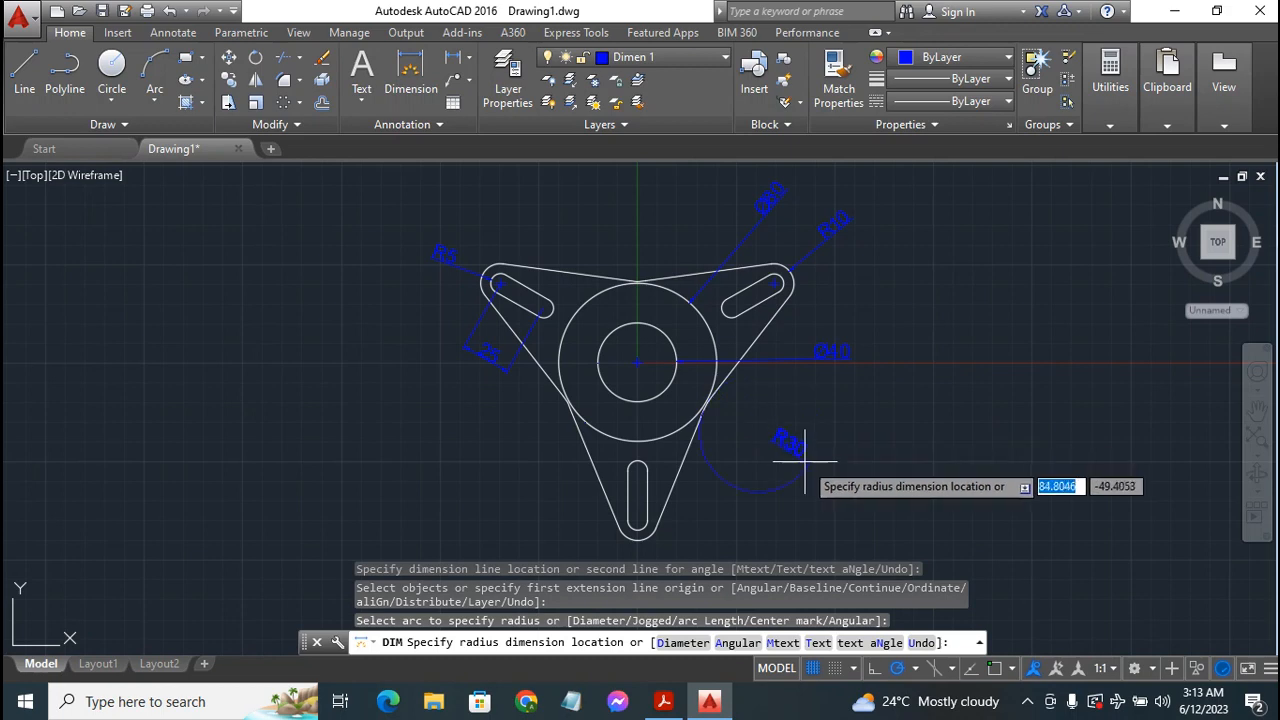
click(742, 421)
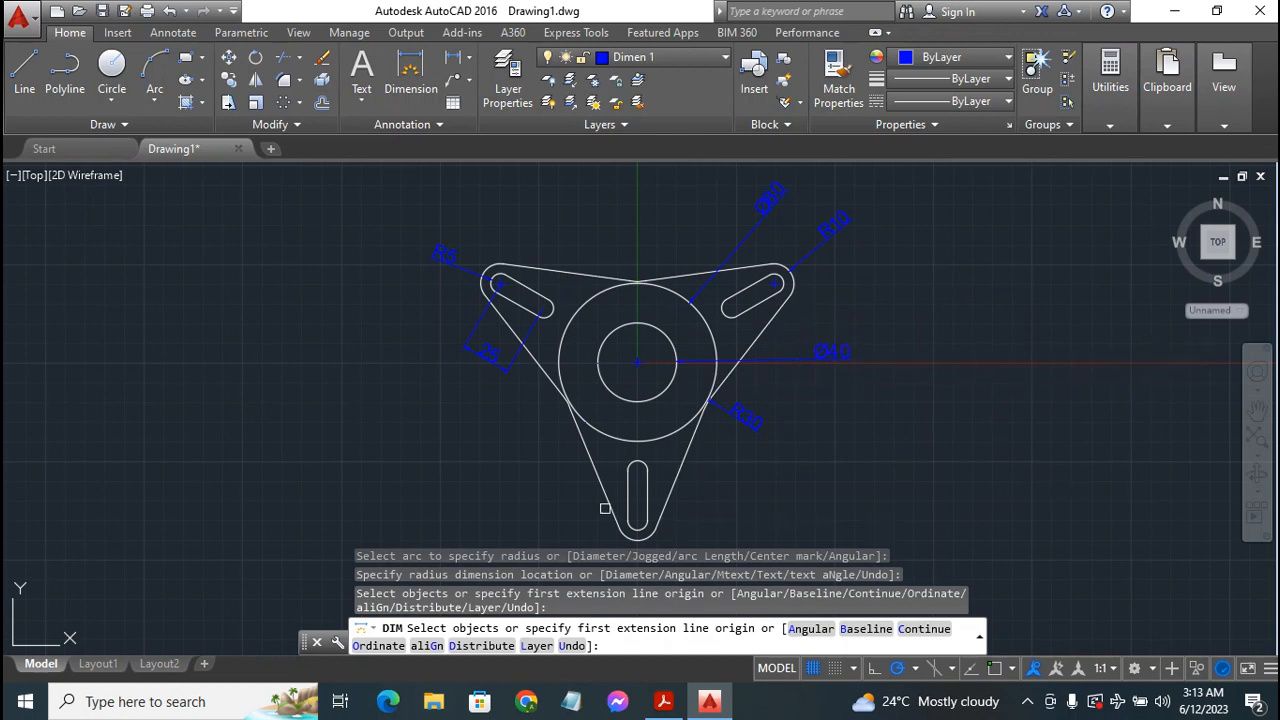
key(Escape)
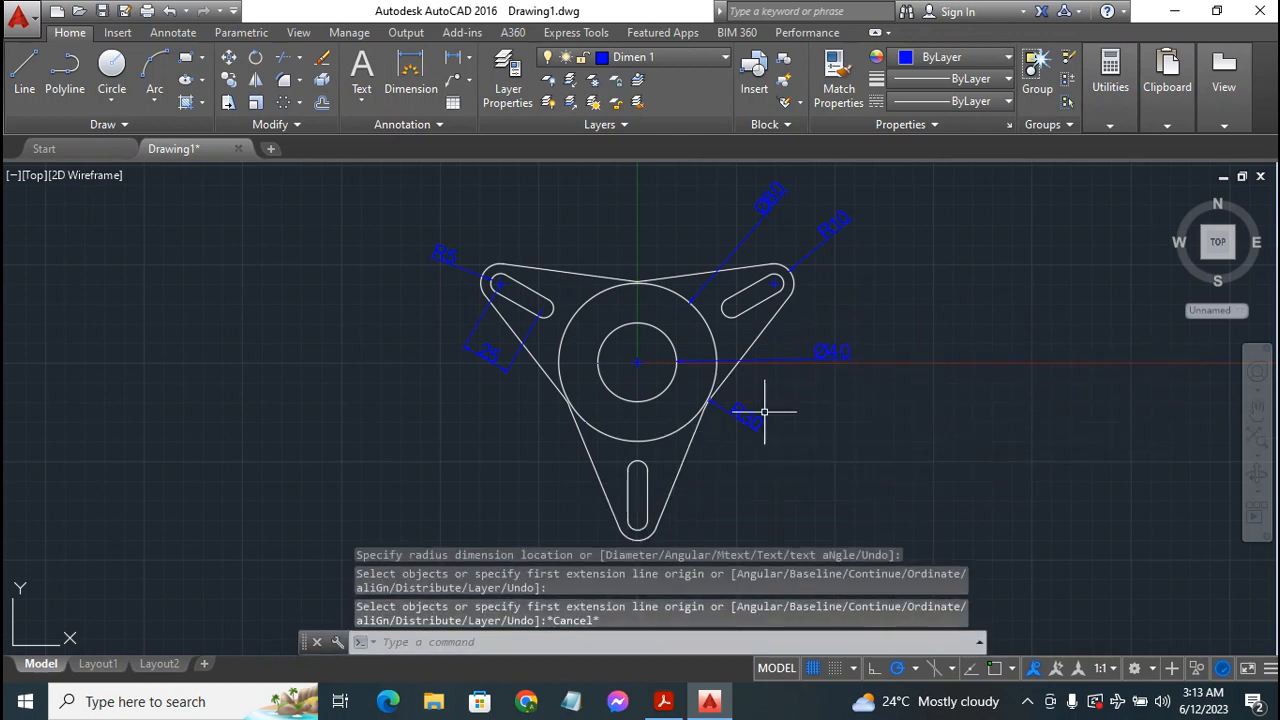
key(Escape)
key(Escape)
key(Escape)
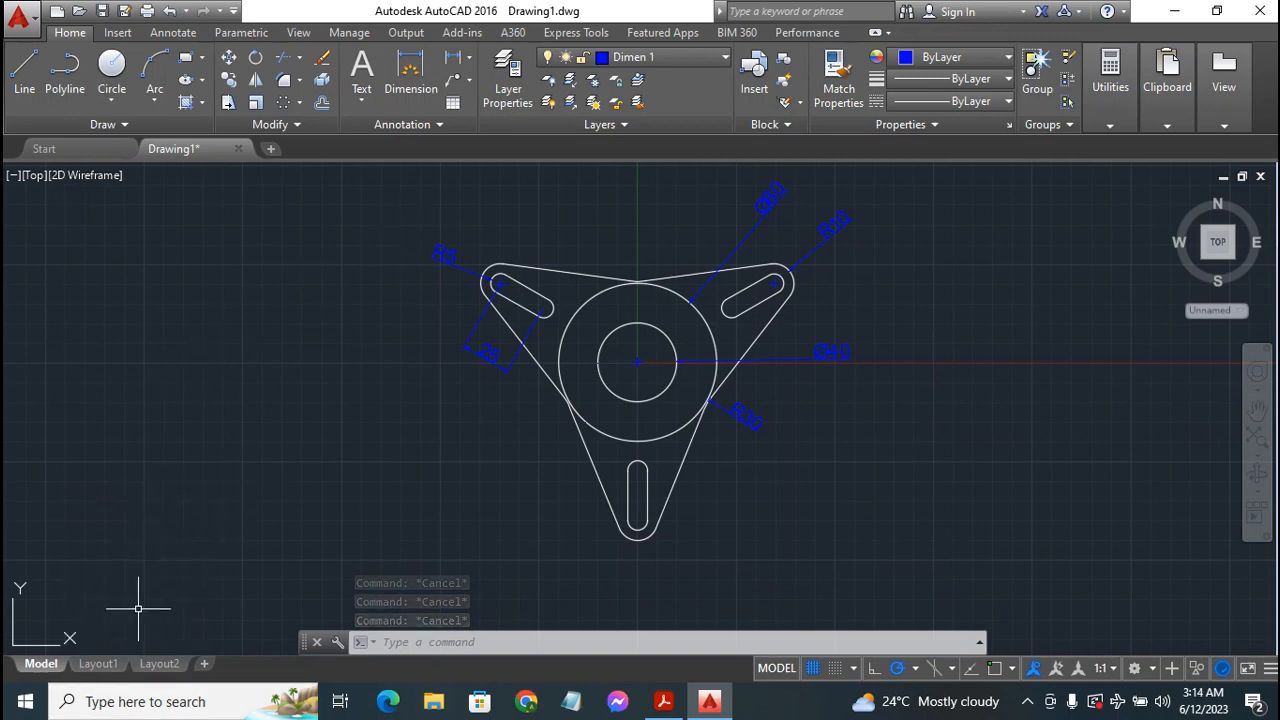
Open Layout1 and stretch the viewport's upper-right and lower-left corners outward to nearly fill the printable area
click(98, 663)
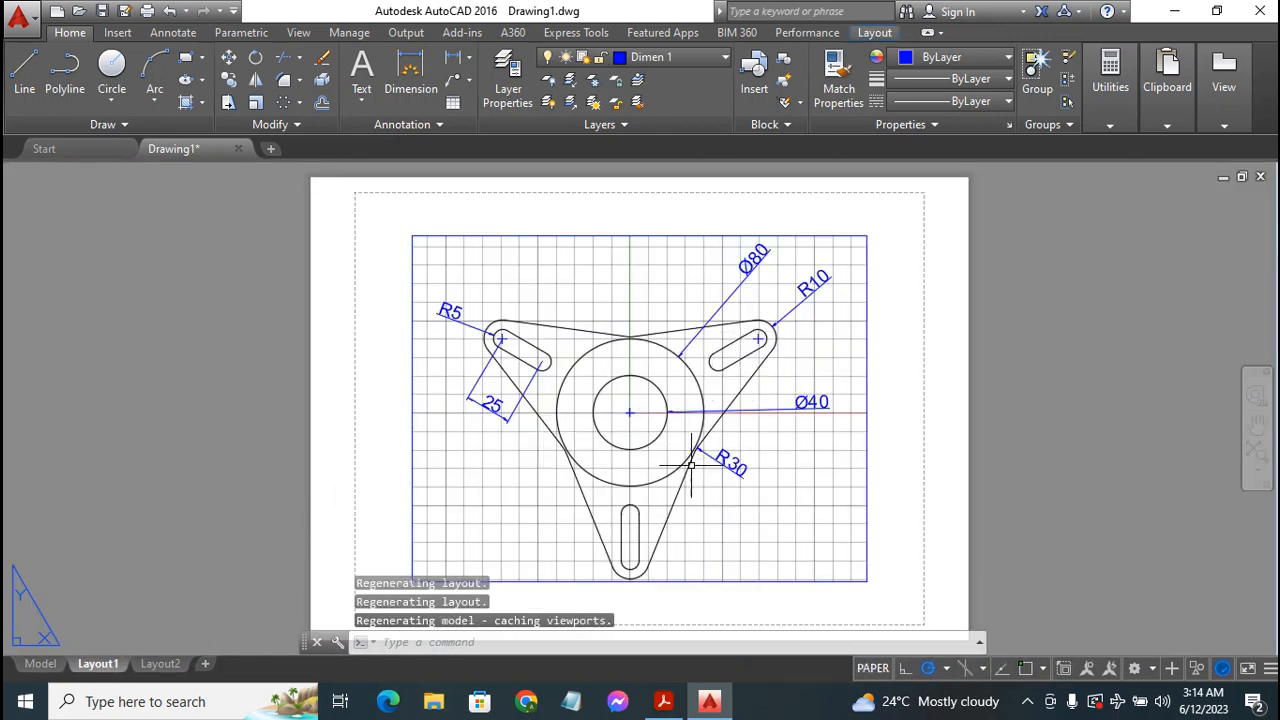
click(595, 236)
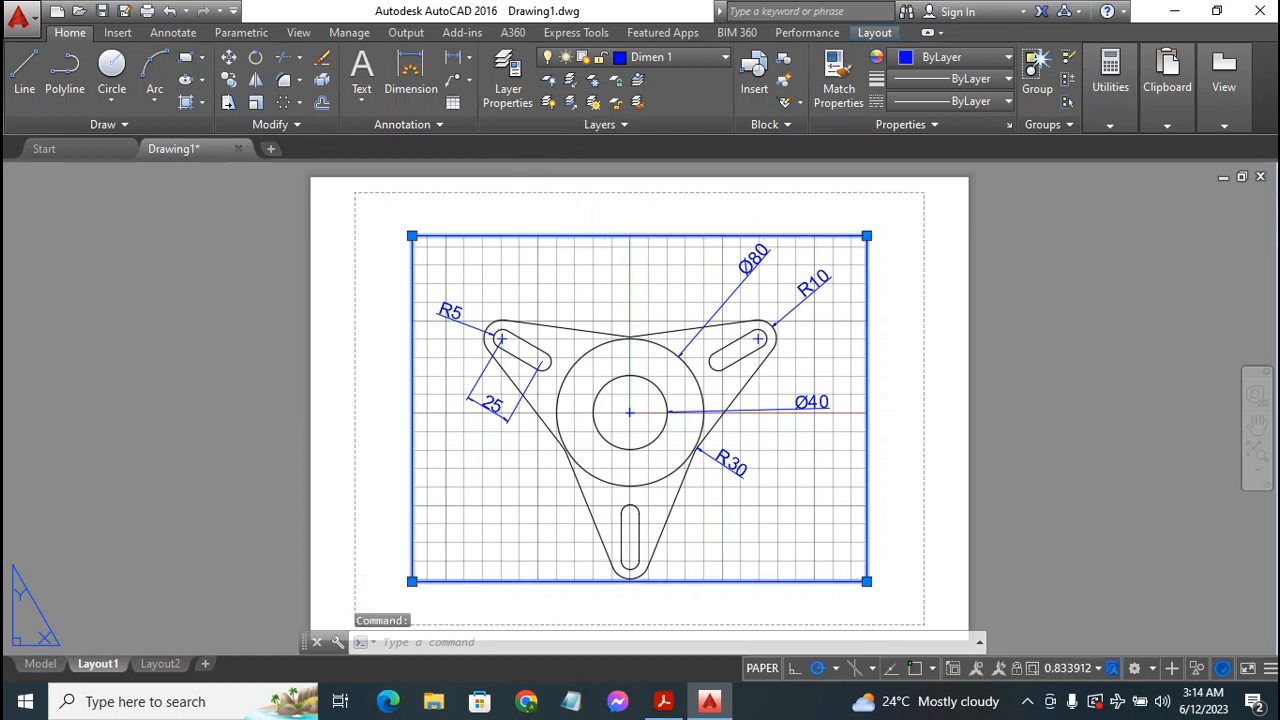
click(866, 236)
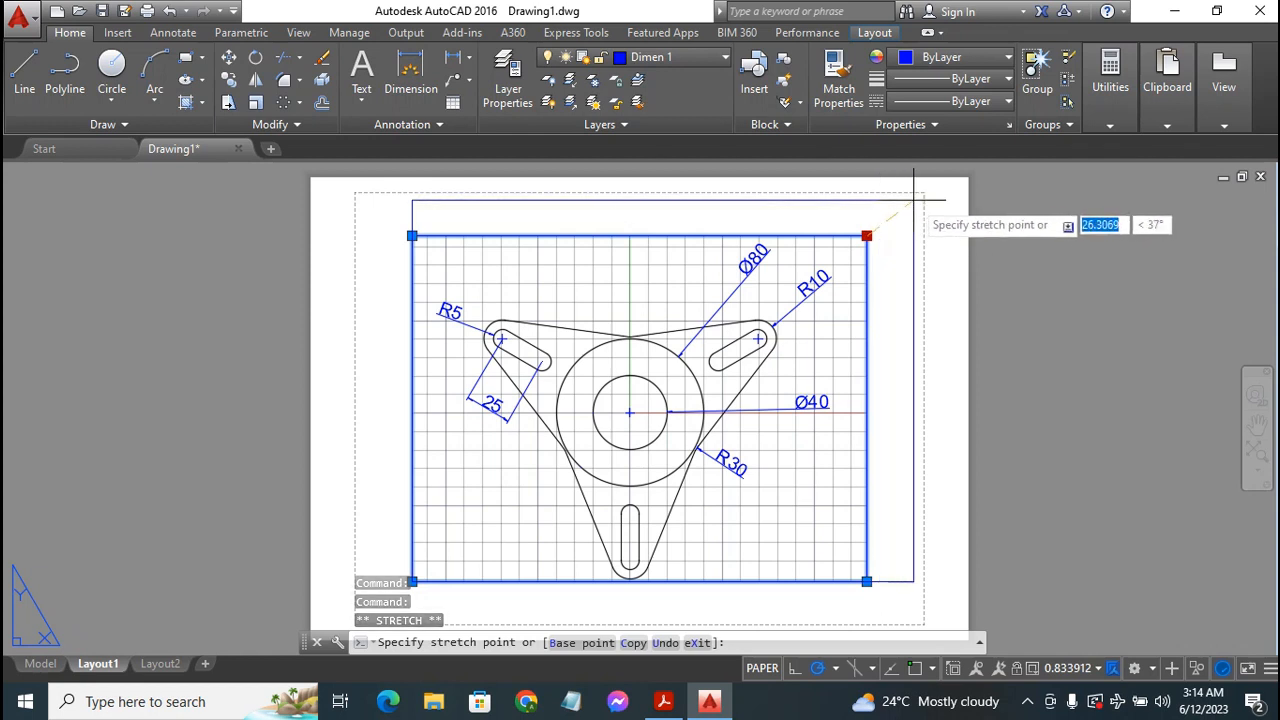
click(913, 200)
click(913, 200)
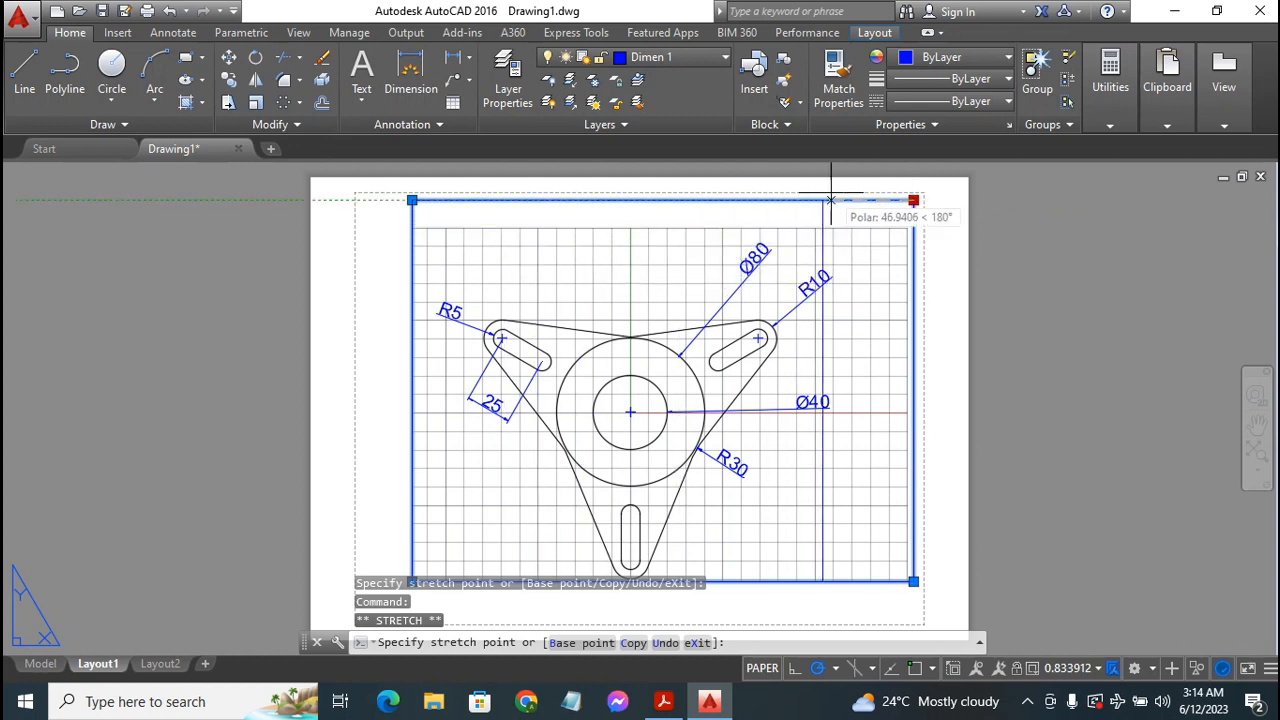
click(913, 200)
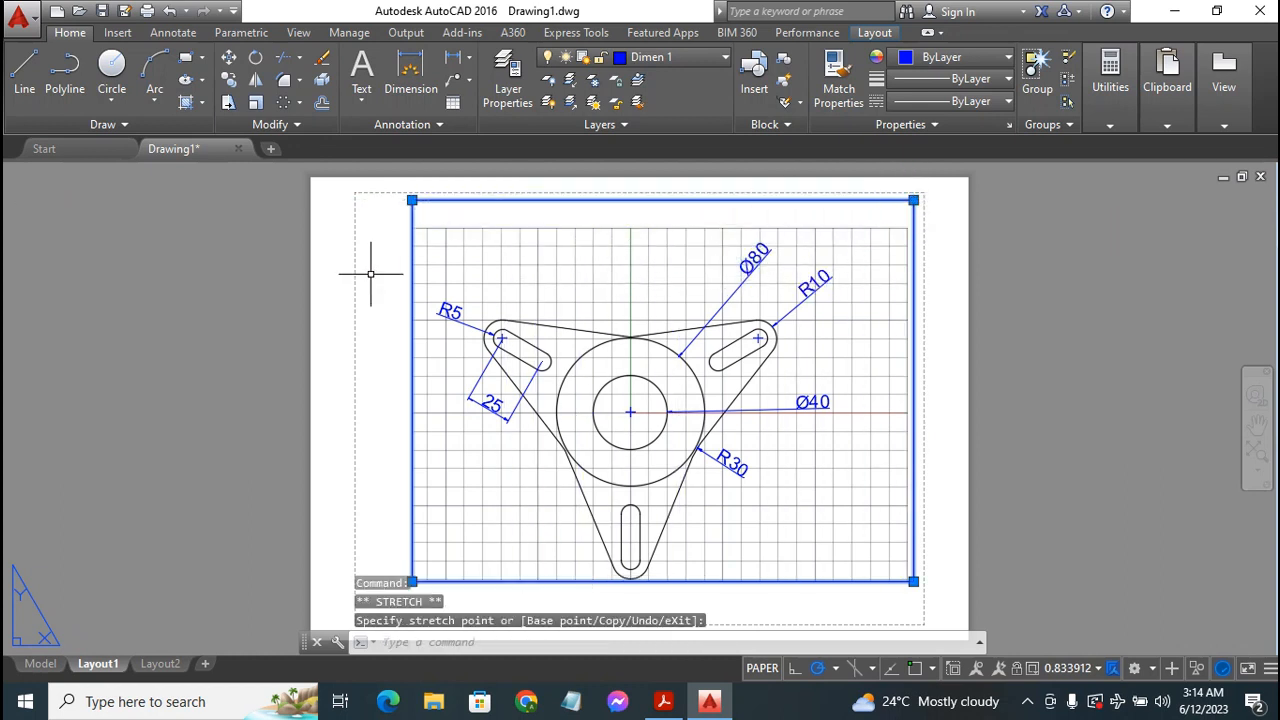
click(413, 581)
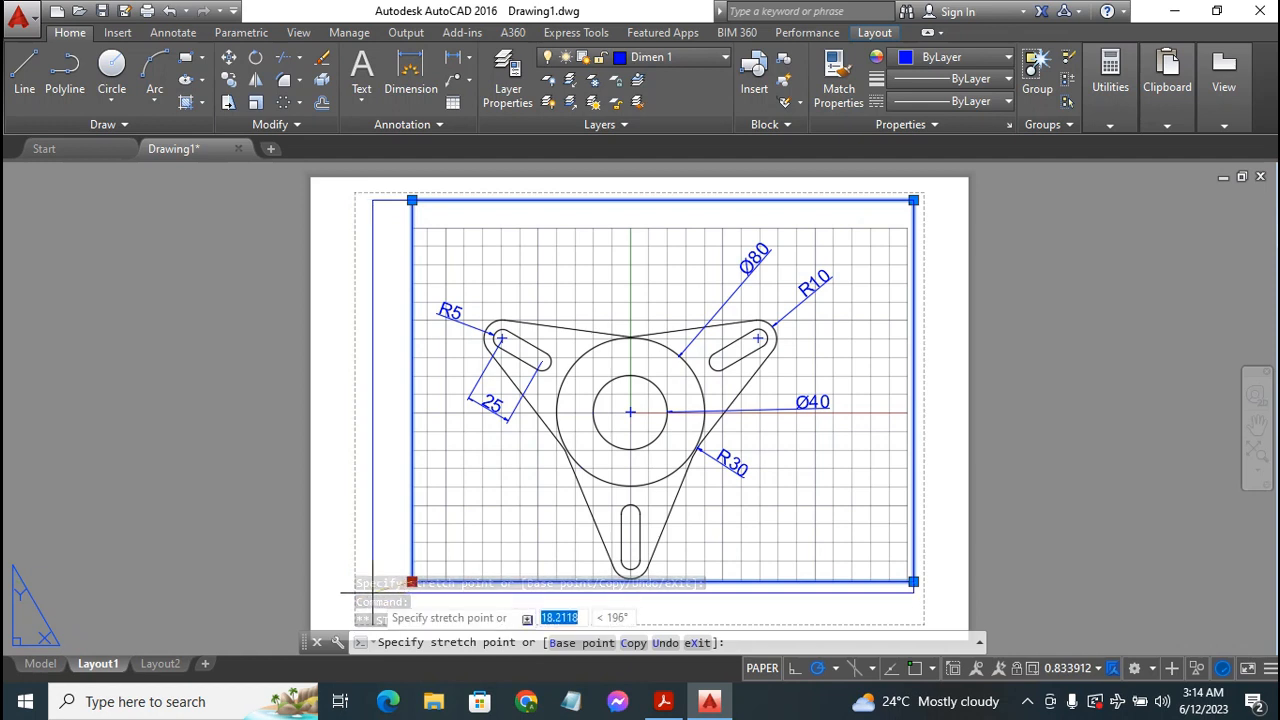
click(373, 593)
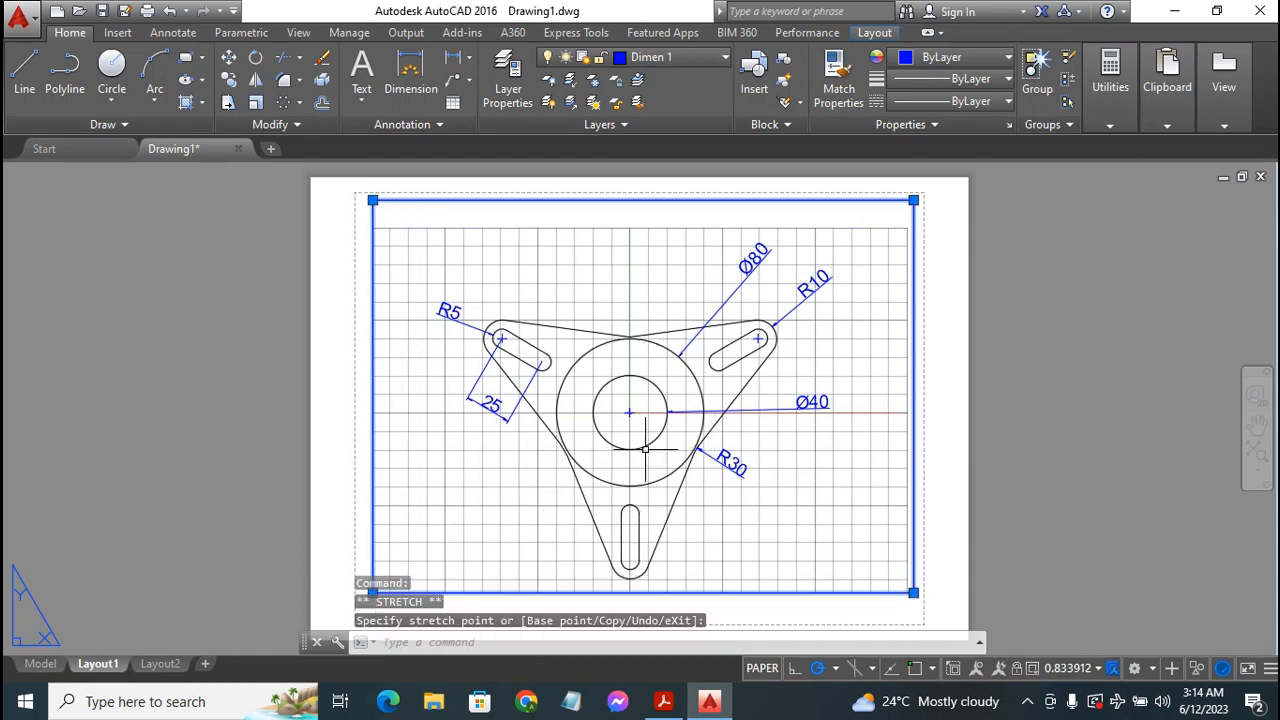
Turn off the grid display inside the Layout1 viewport and return to paper space
click(764, 675)
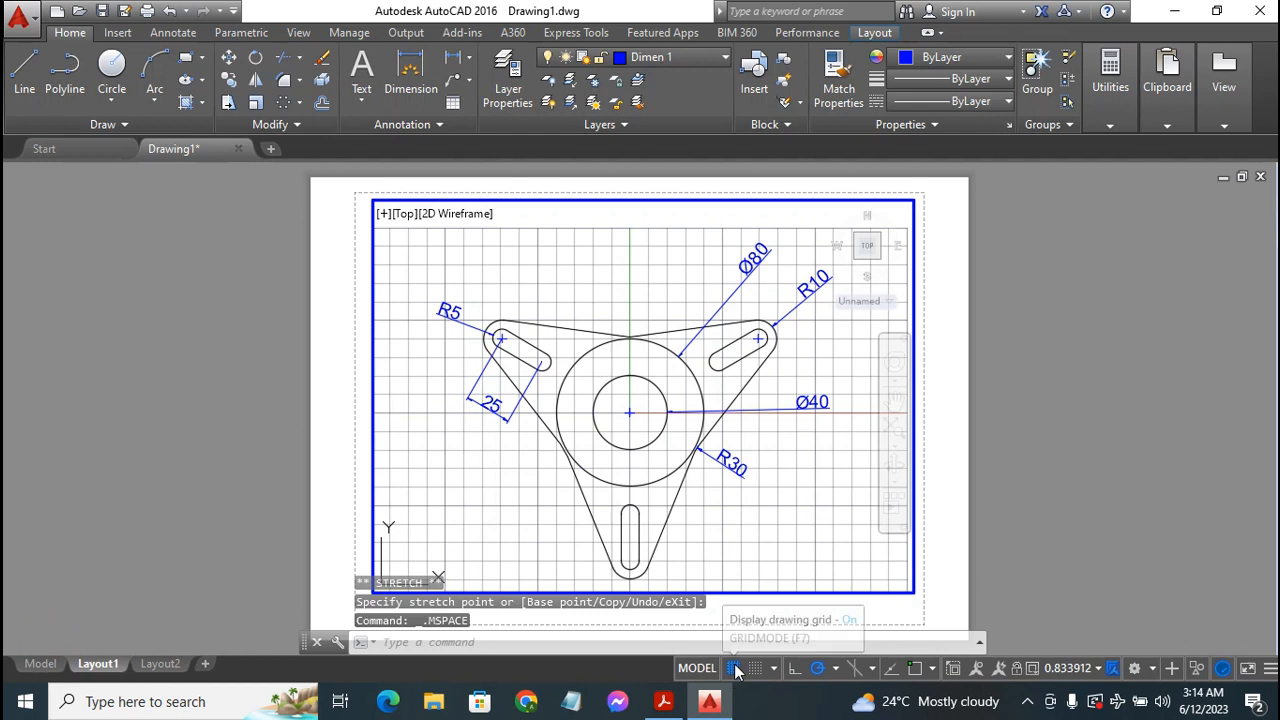
click(735, 668)
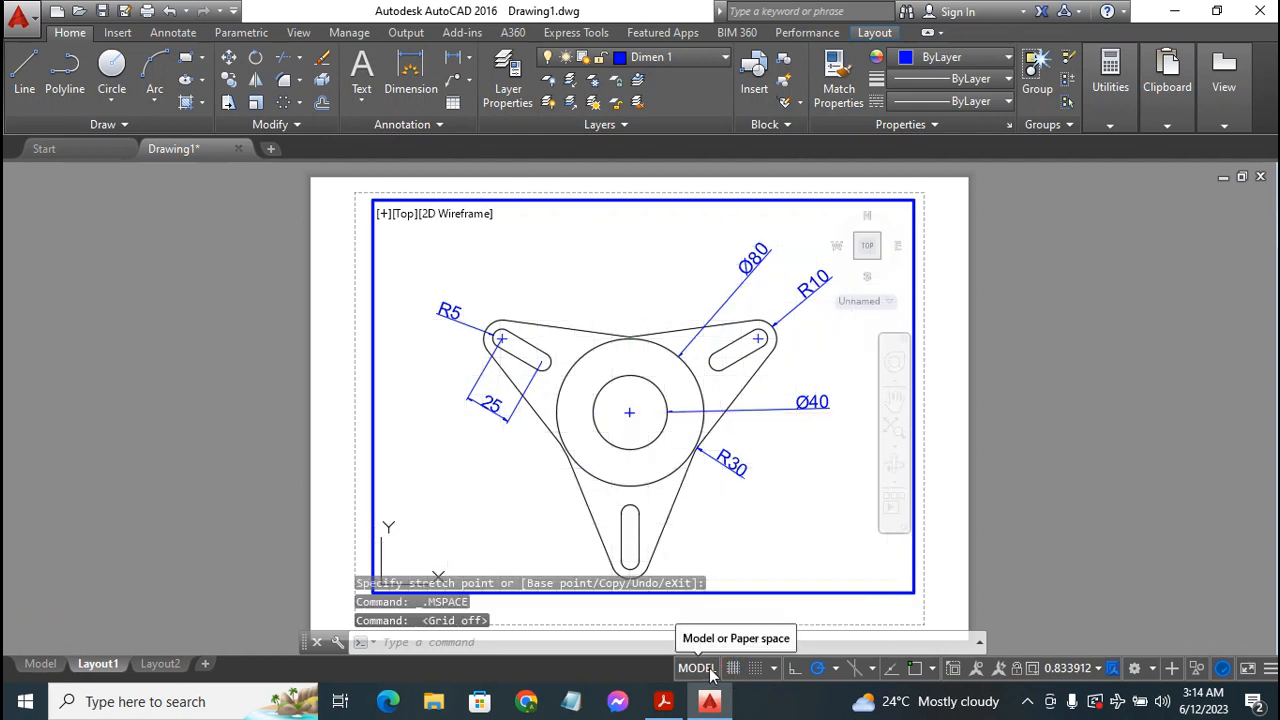
click(695, 668)
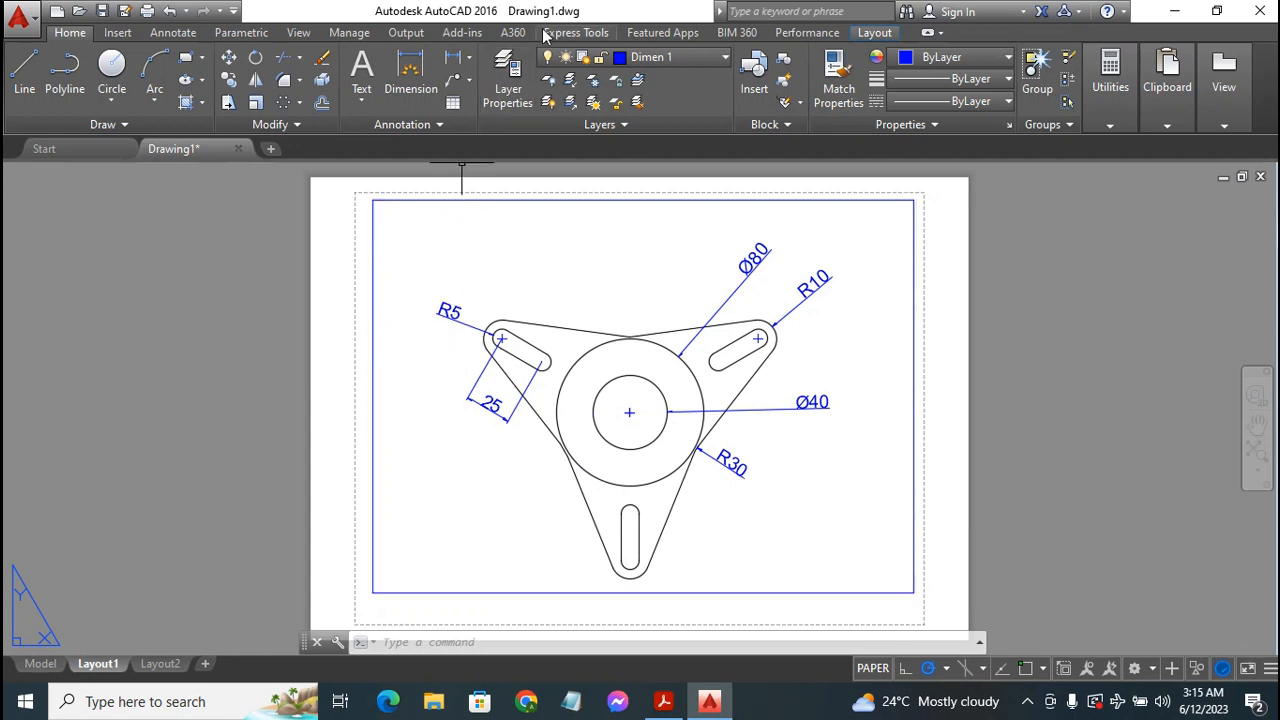
Create a new layer named Vports and close the layer manager
click(507, 78)
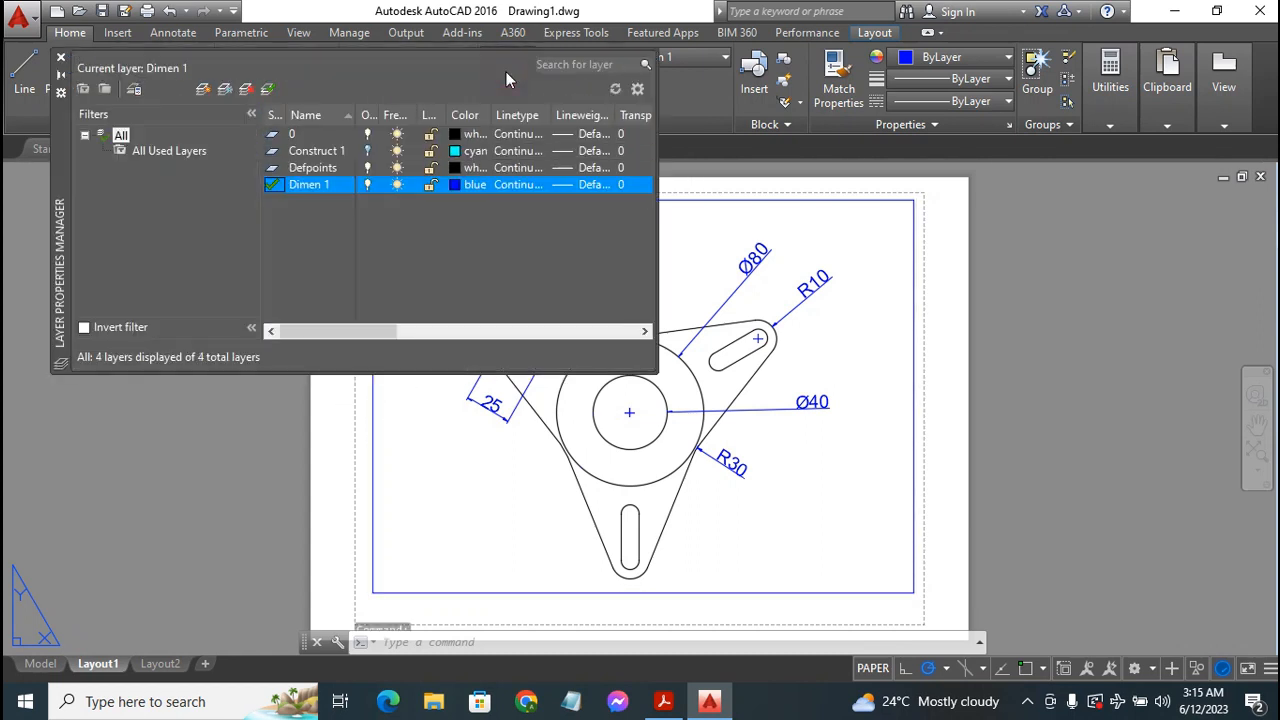
right_click(315, 224)
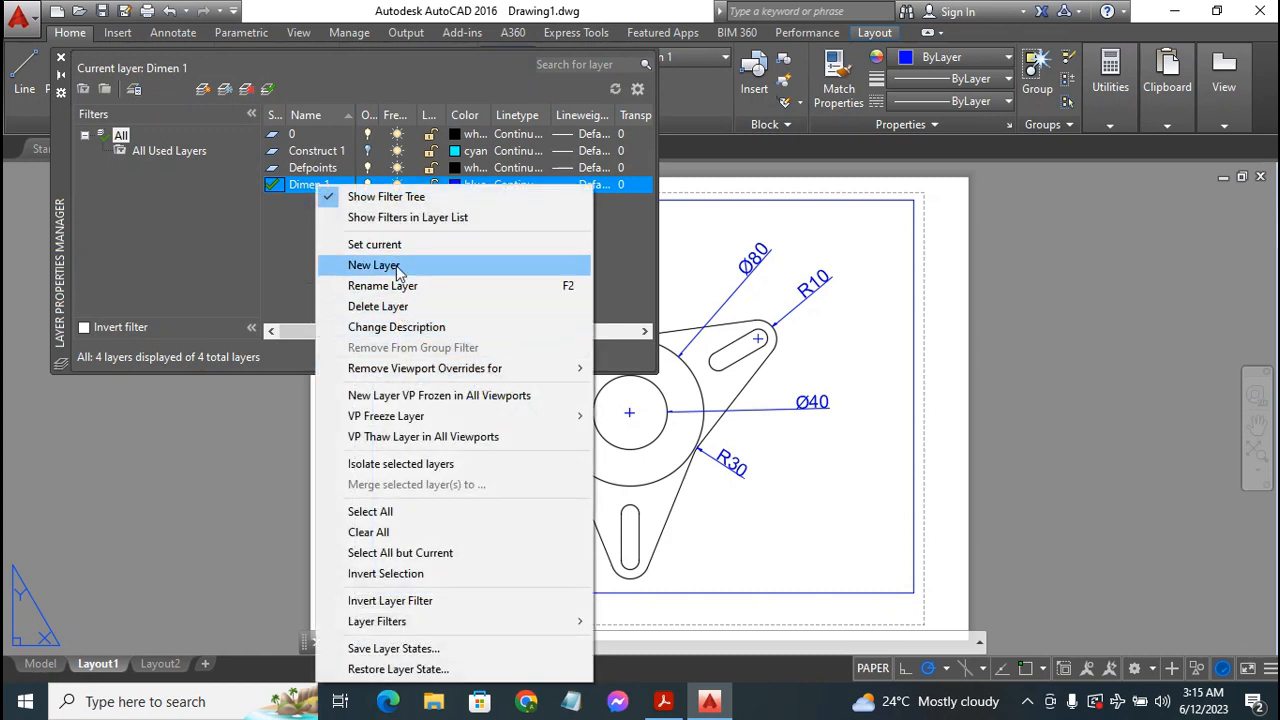
click(397, 268)
text(Vports)
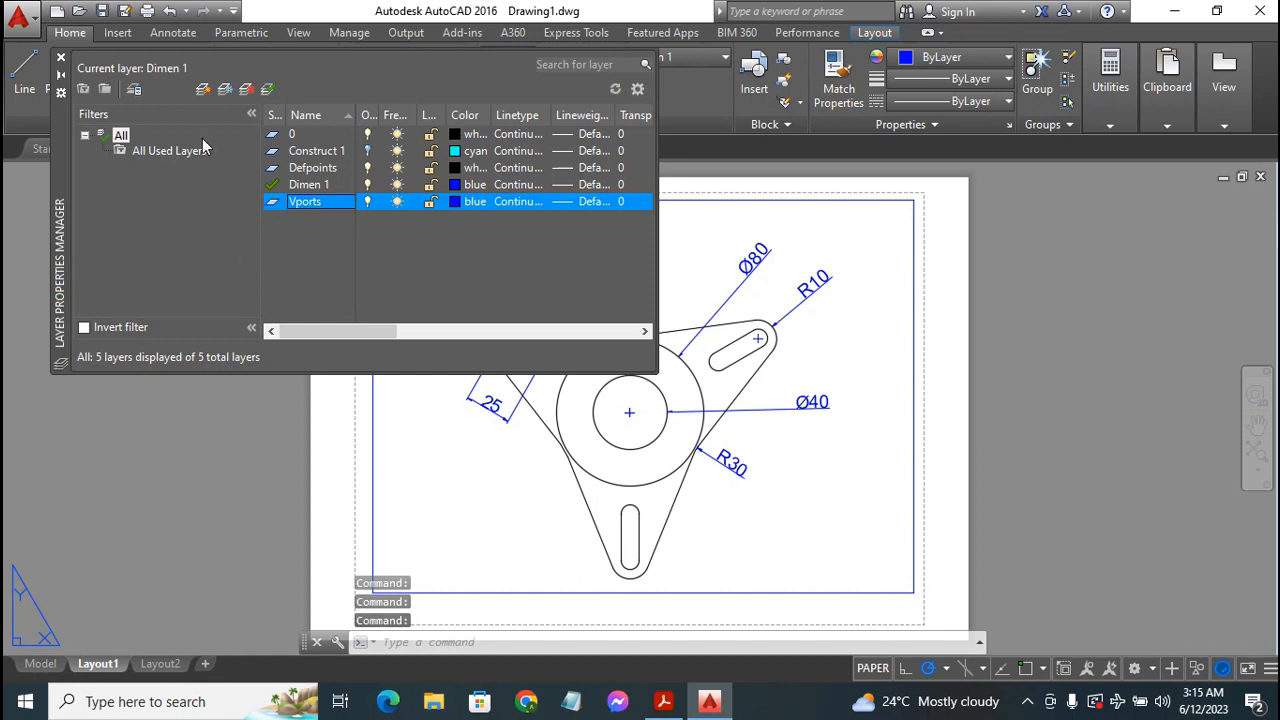
click(60, 58)
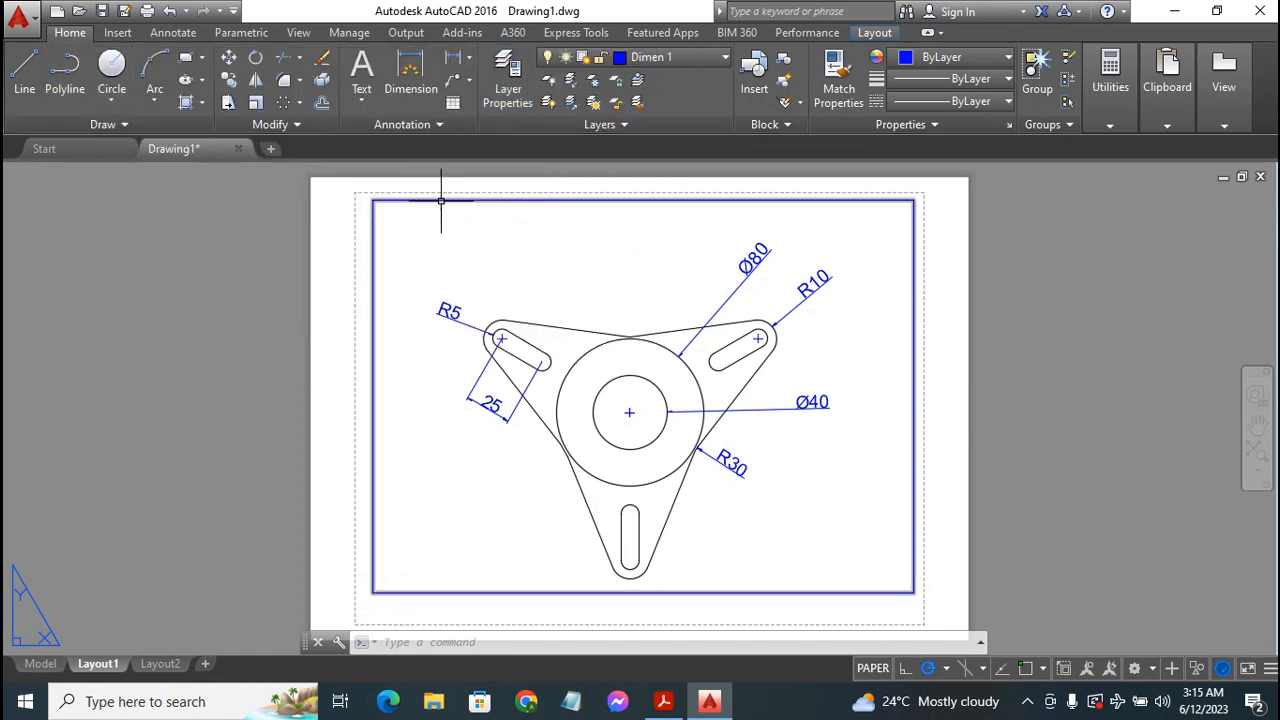
Move the Layout1 viewport border to the Vports layer
click(441, 200)
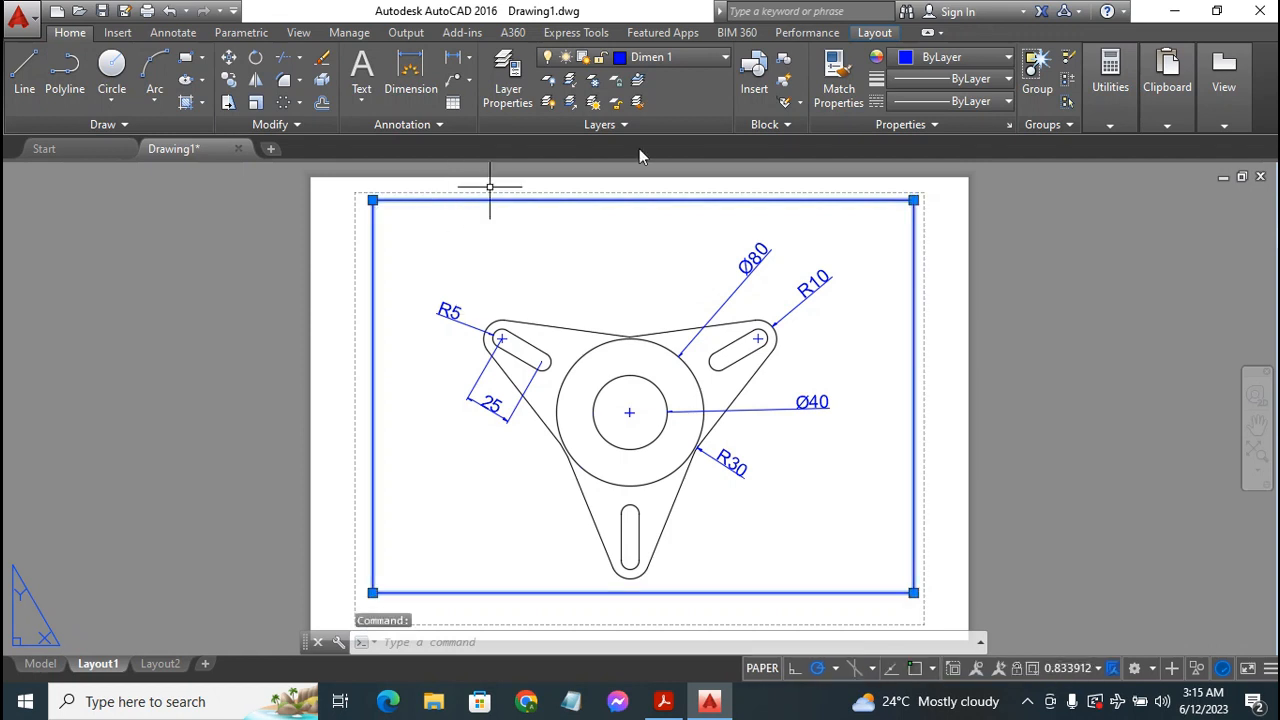
click(700, 56)
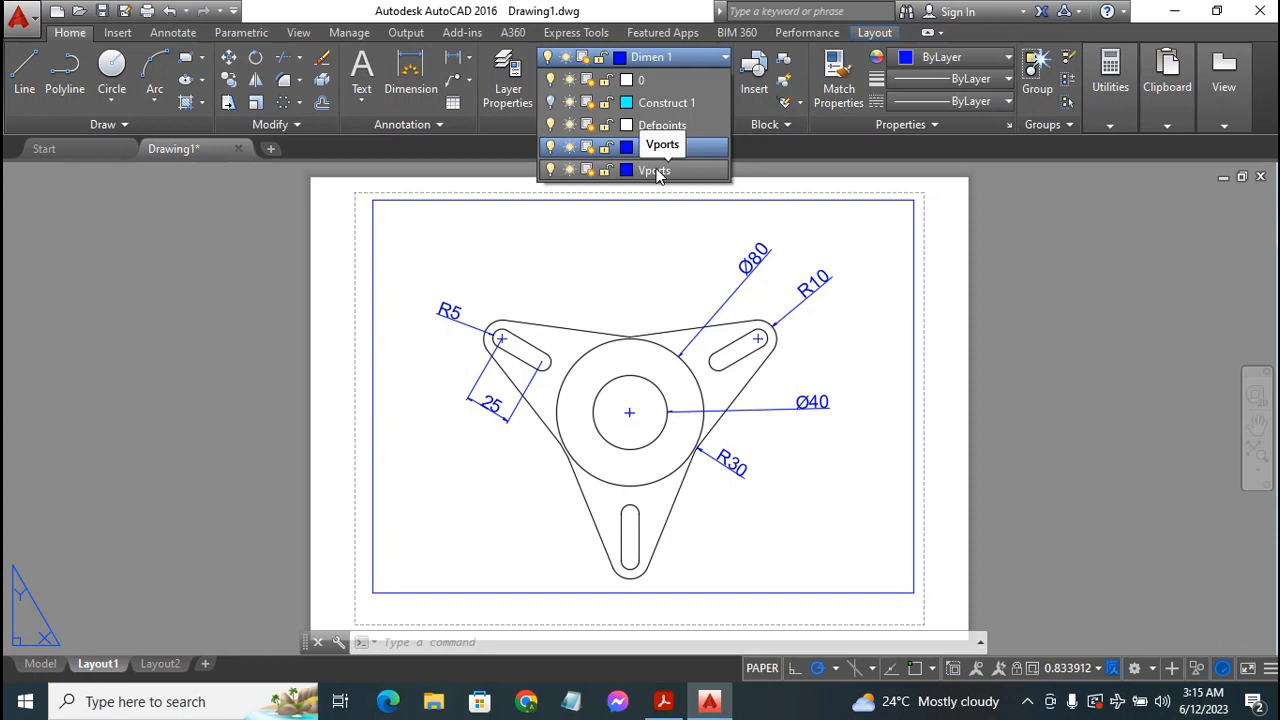
click(656, 171)
click(656, 168)
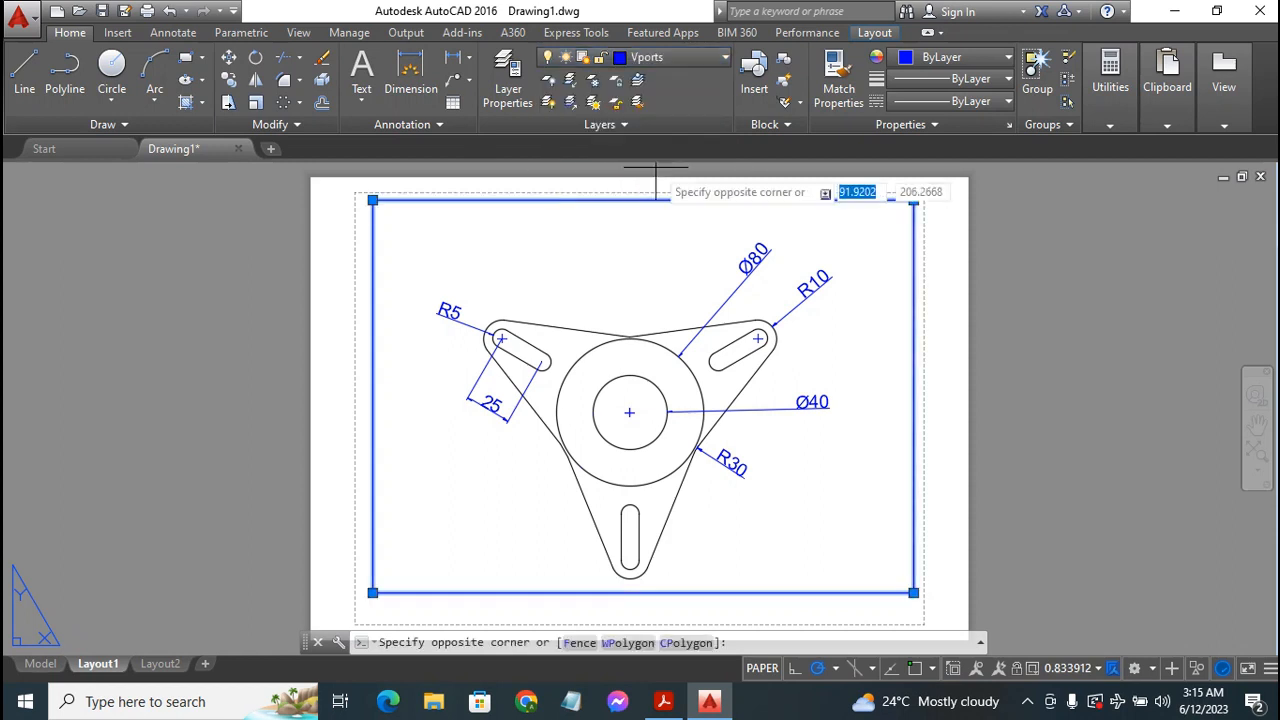
Turn off the Vports layer to hide the viewport border, and clear any active selection
click(550, 62)
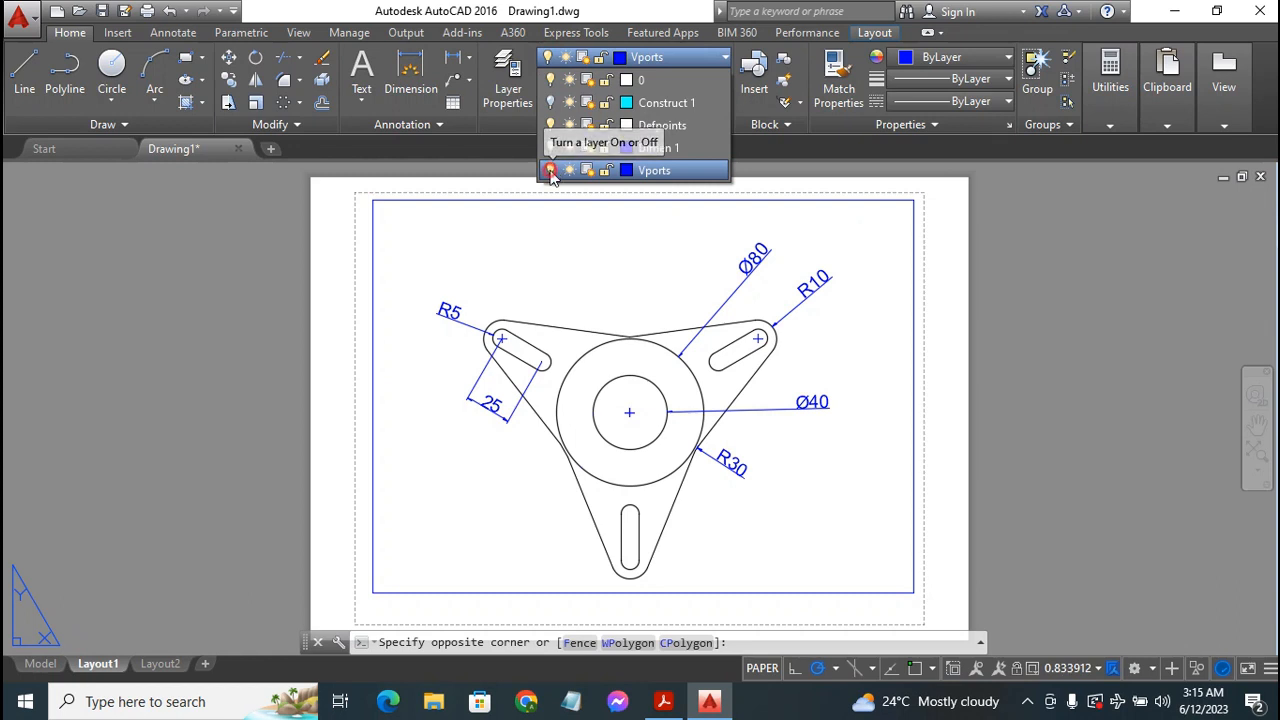
click(550, 171)
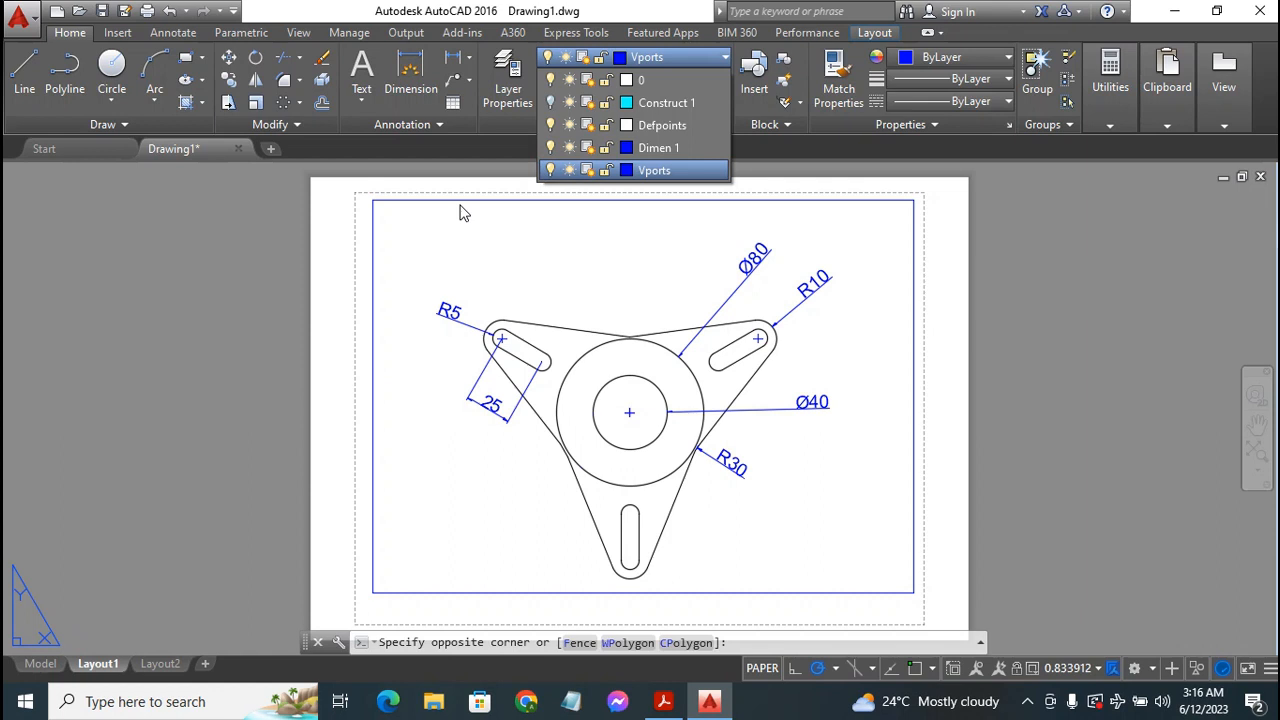
click(618, 200)
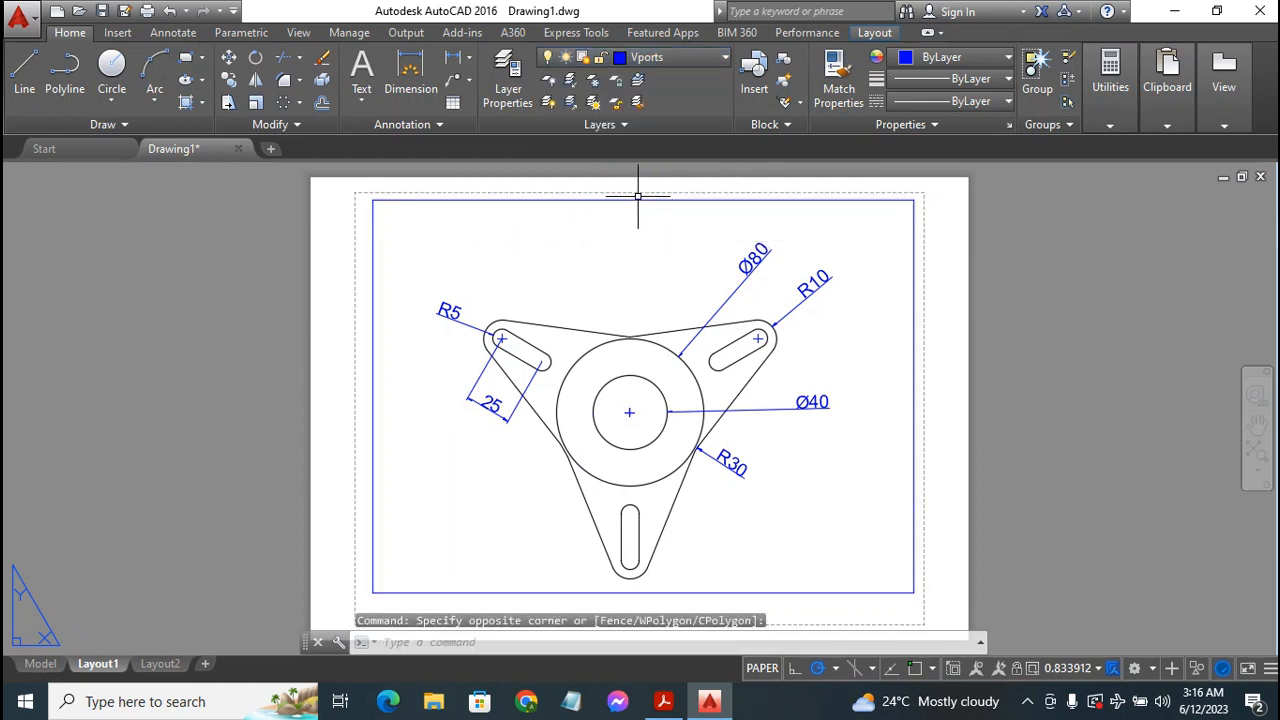
click(638, 199)
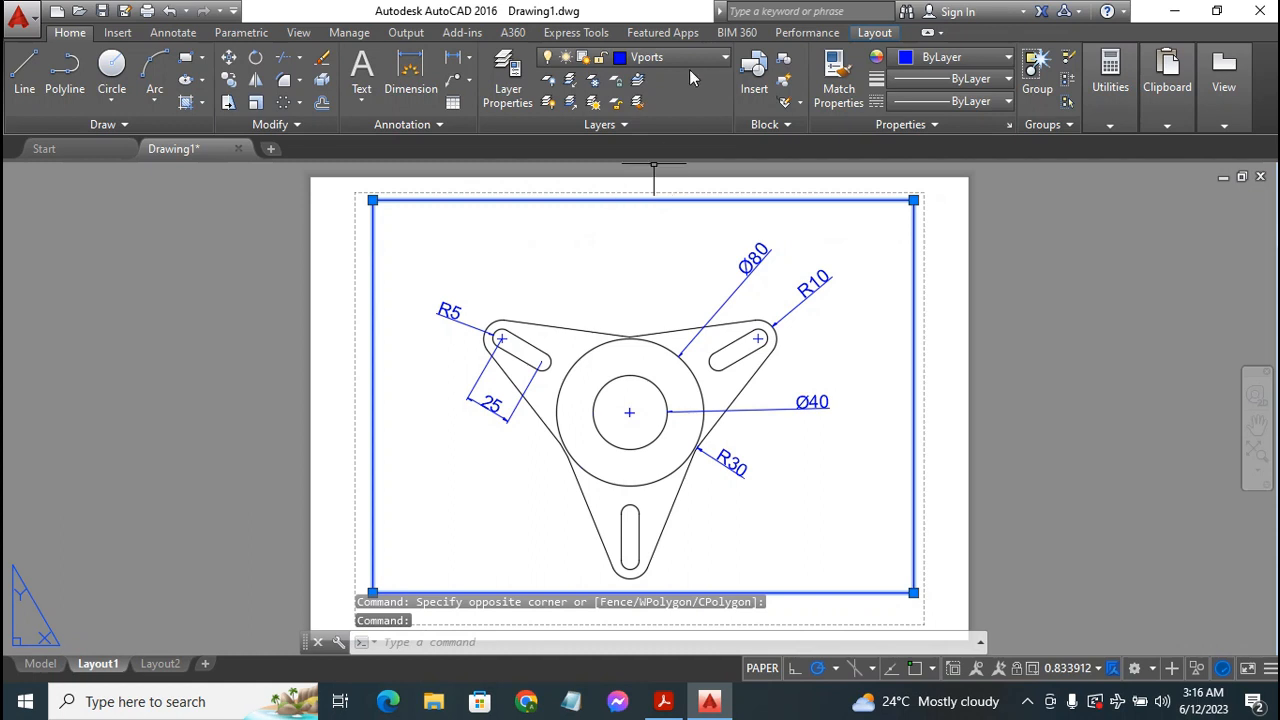
click(548, 60)
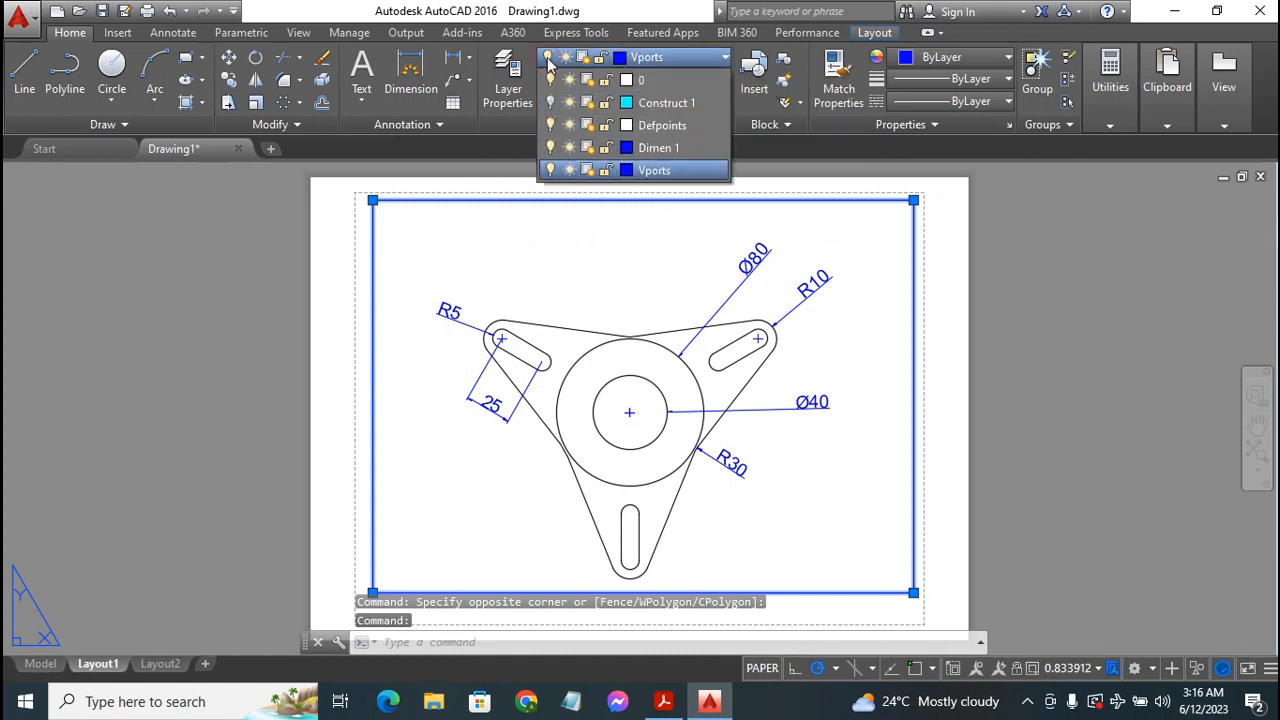
click(550, 172)
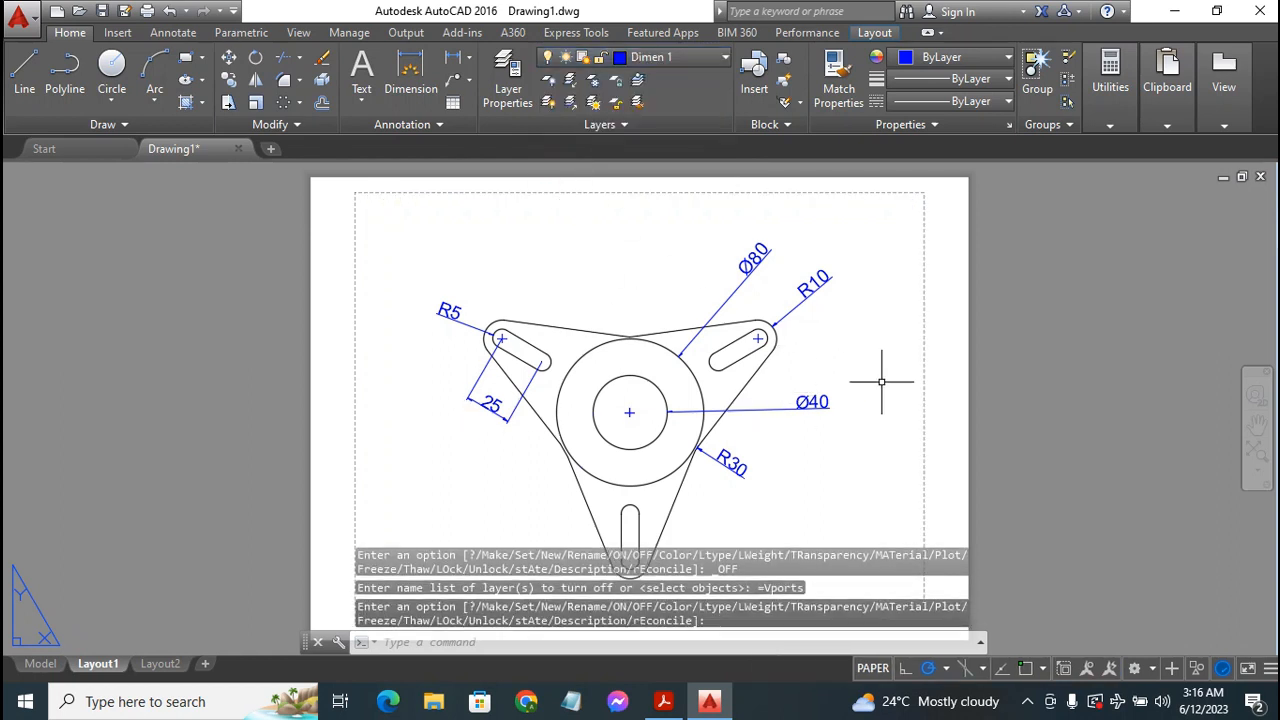
key(Escape)
key(Escape)
key(Escape)
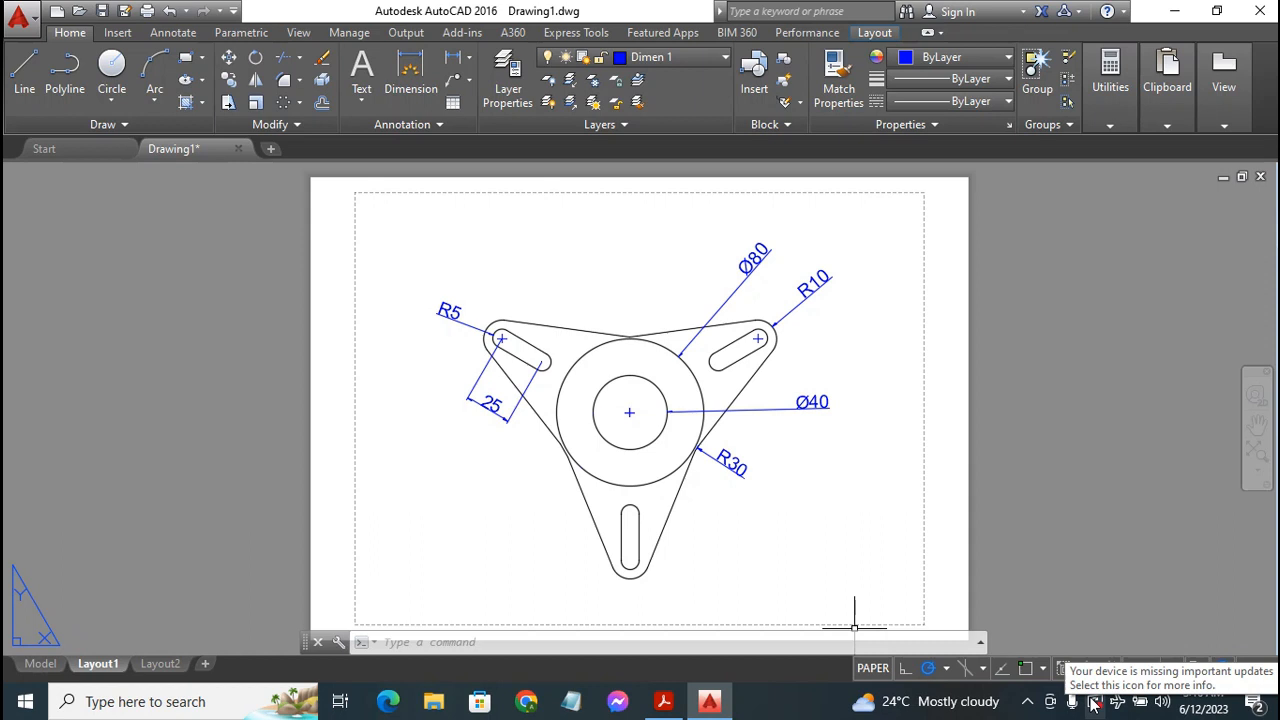
click(1034, 703)
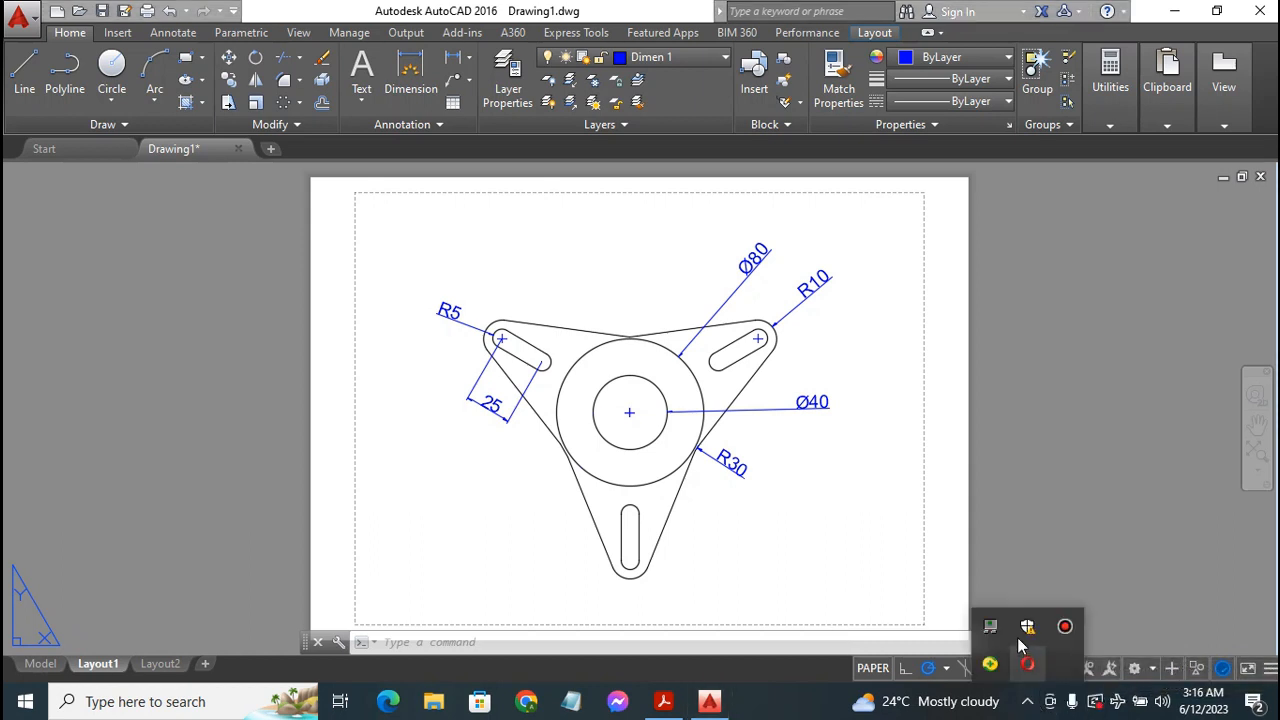
click(1065, 626)
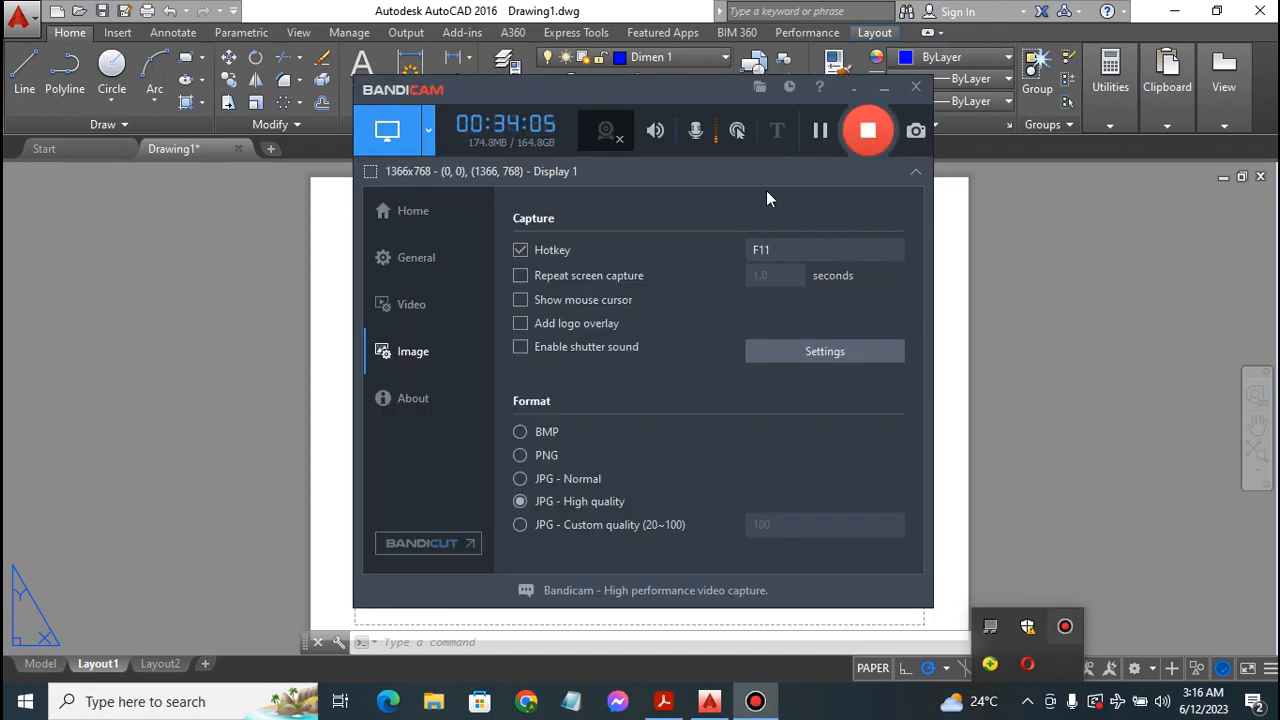